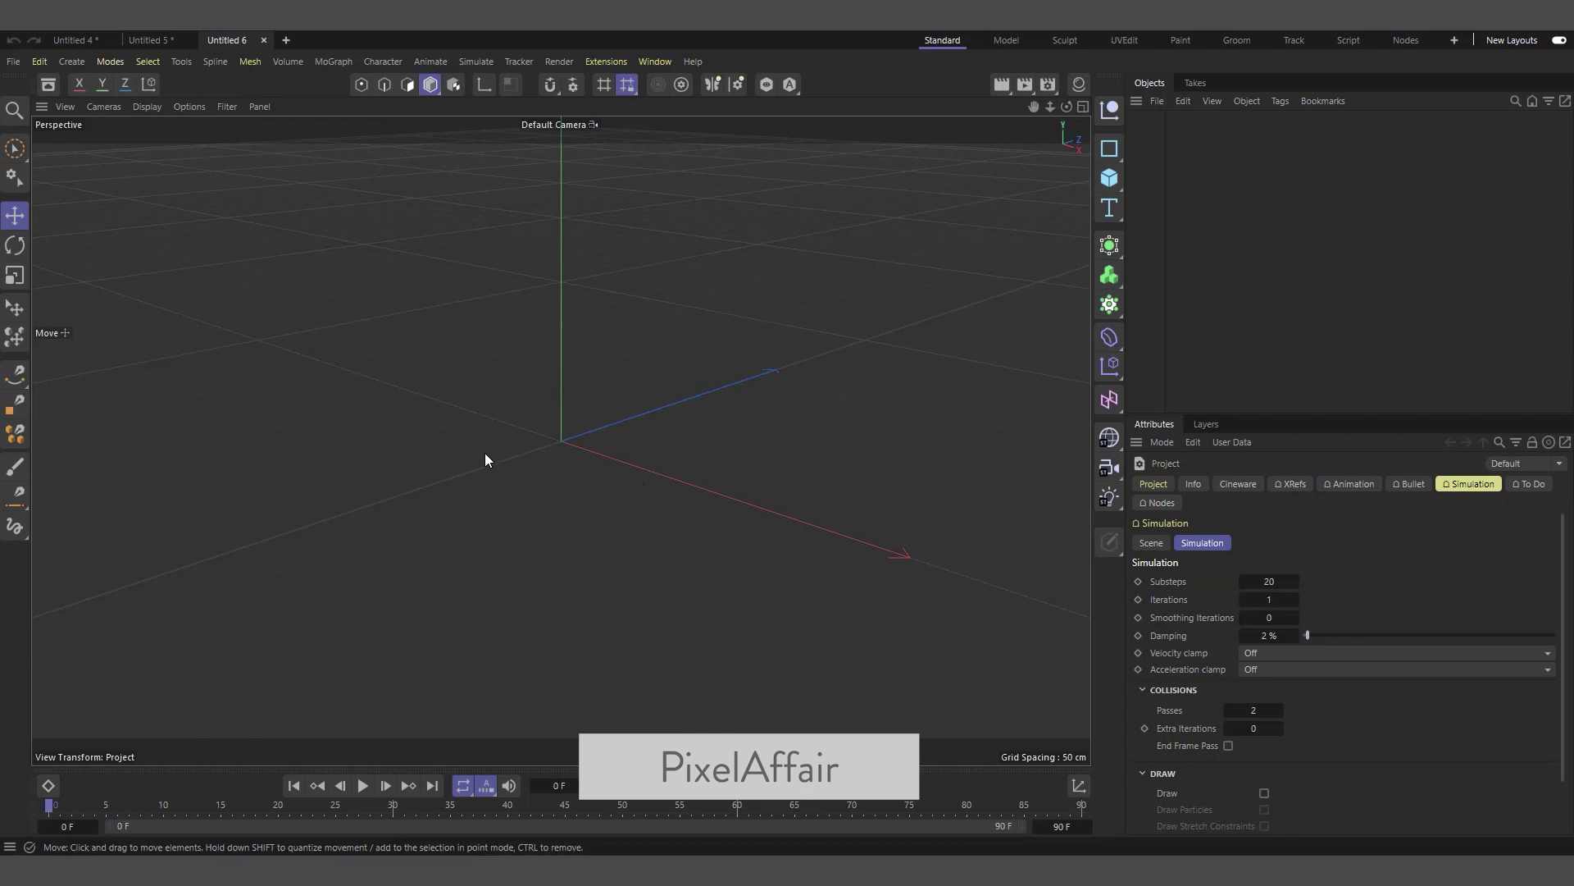
Add a Platonic primitive to the scene and change its type to Octa
{"action": "left_click", "coordinate": [1109, 177]}
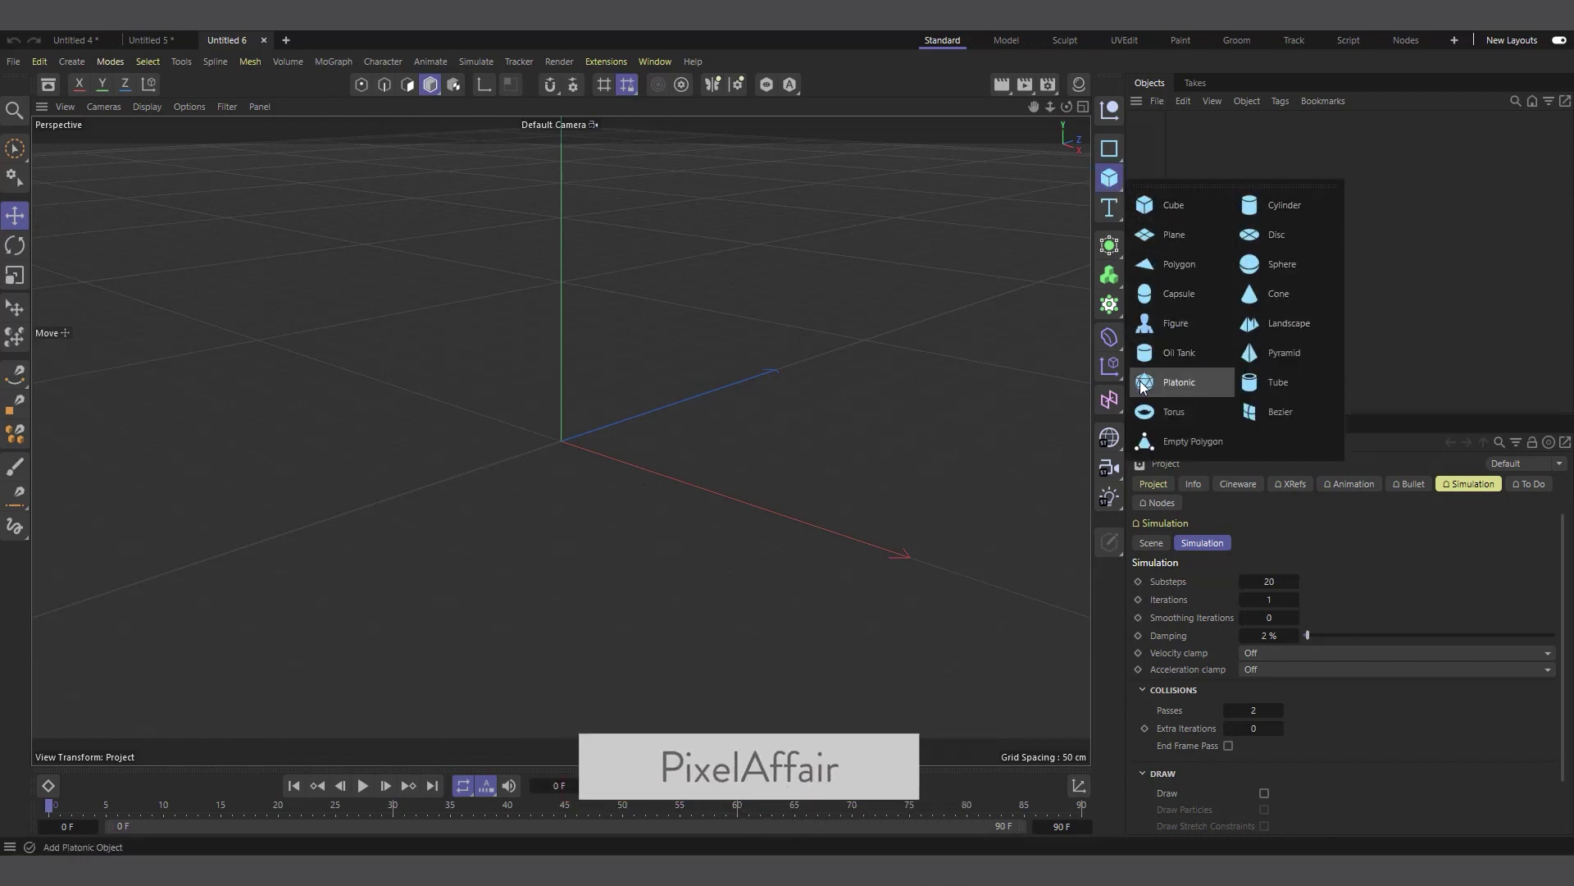
{"action": "left_click", "coordinate": [1174, 382]}
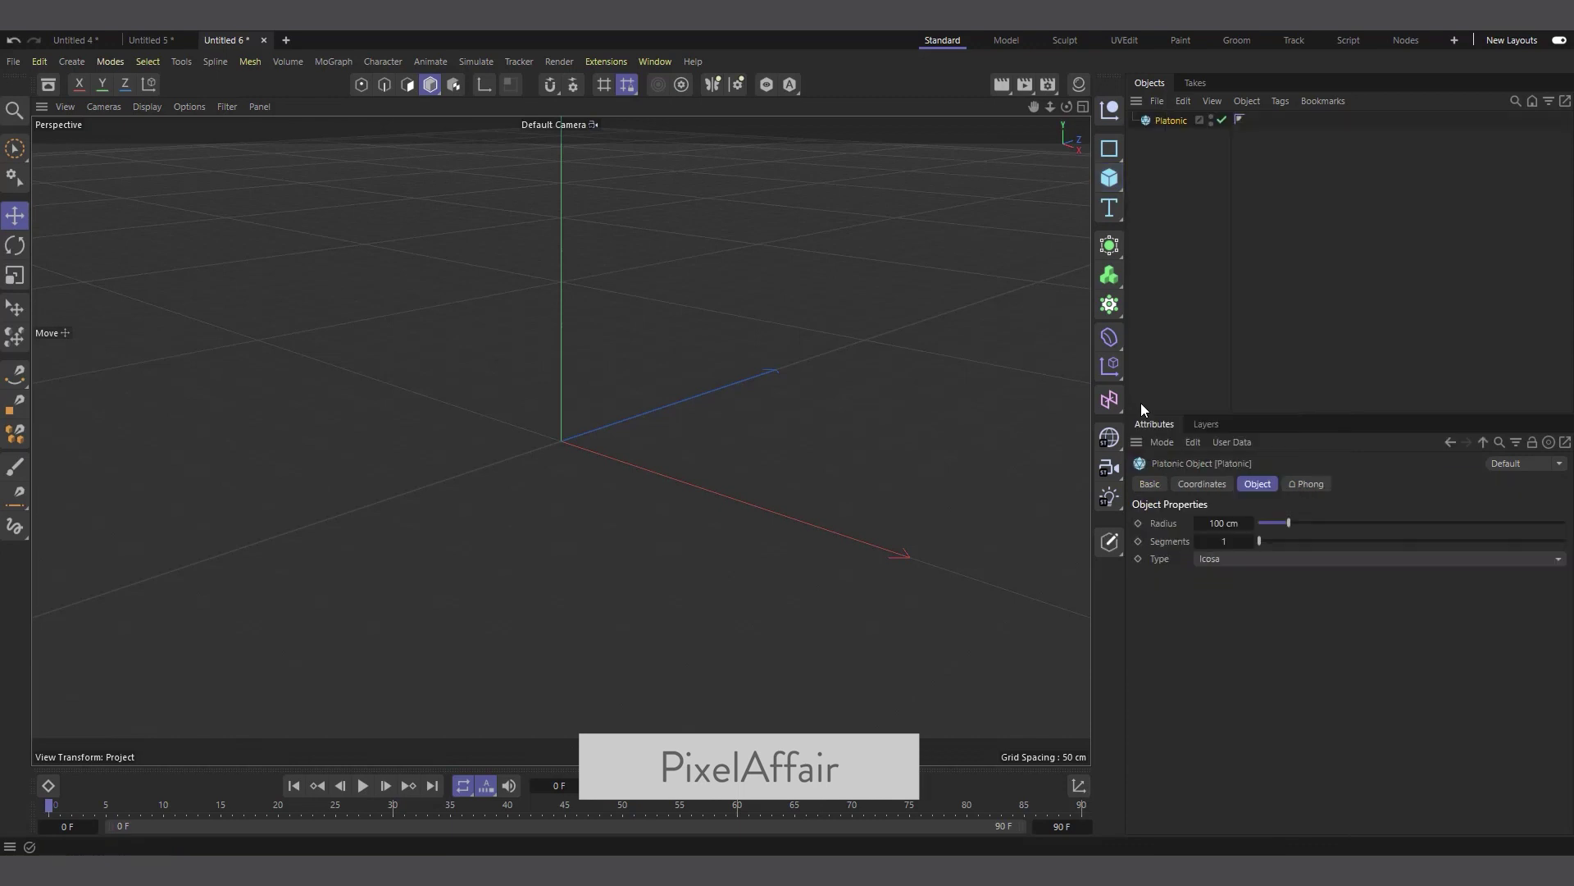
{"action": "left_click", "coordinate": [1228, 559]}
{"action": "left_click", "coordinate": [1241, 617]}
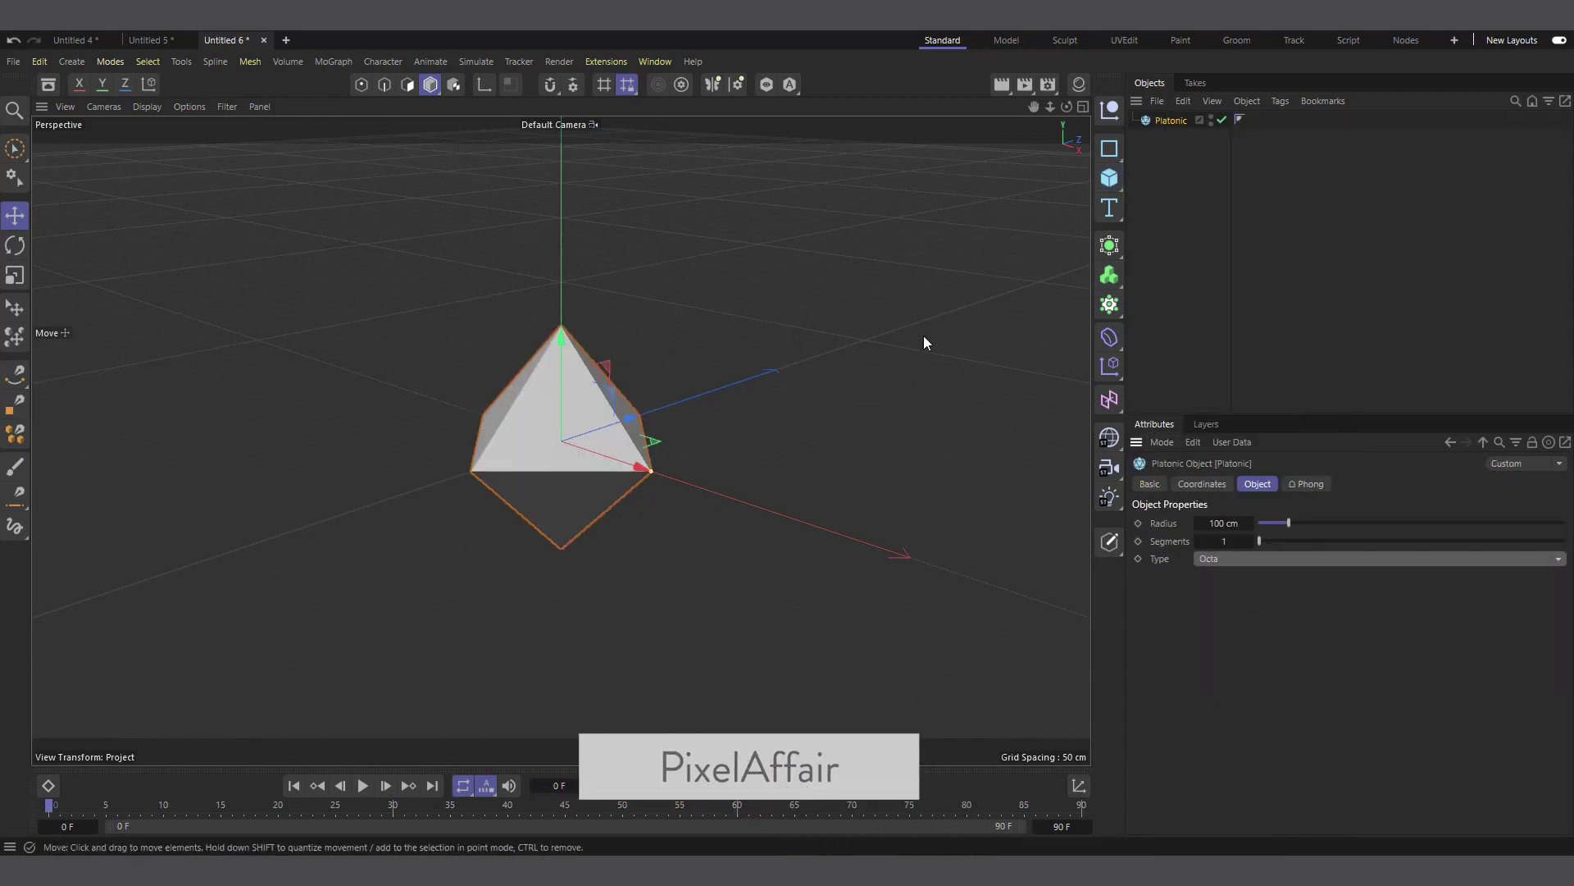
{"action": "left_click_drag", "start_coordinate": [1067, 105], "coordinate": [971, 189]}
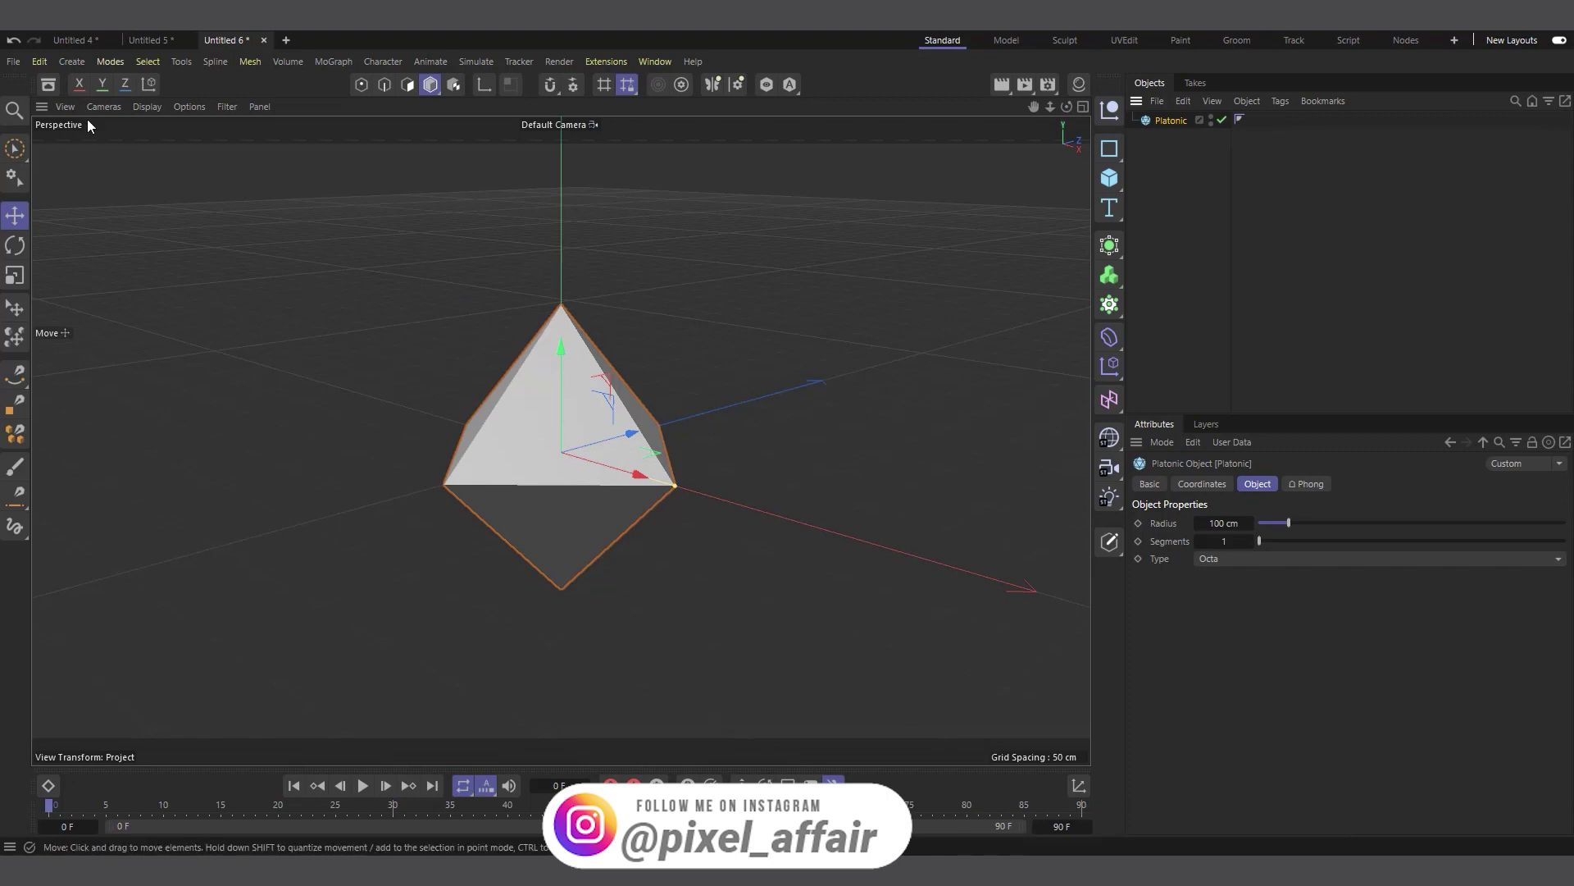
Find the Extrude node operator in the asset library and add it as a child of the Platonic object
{"action": "left_click", "coordinate": [47, 85]}
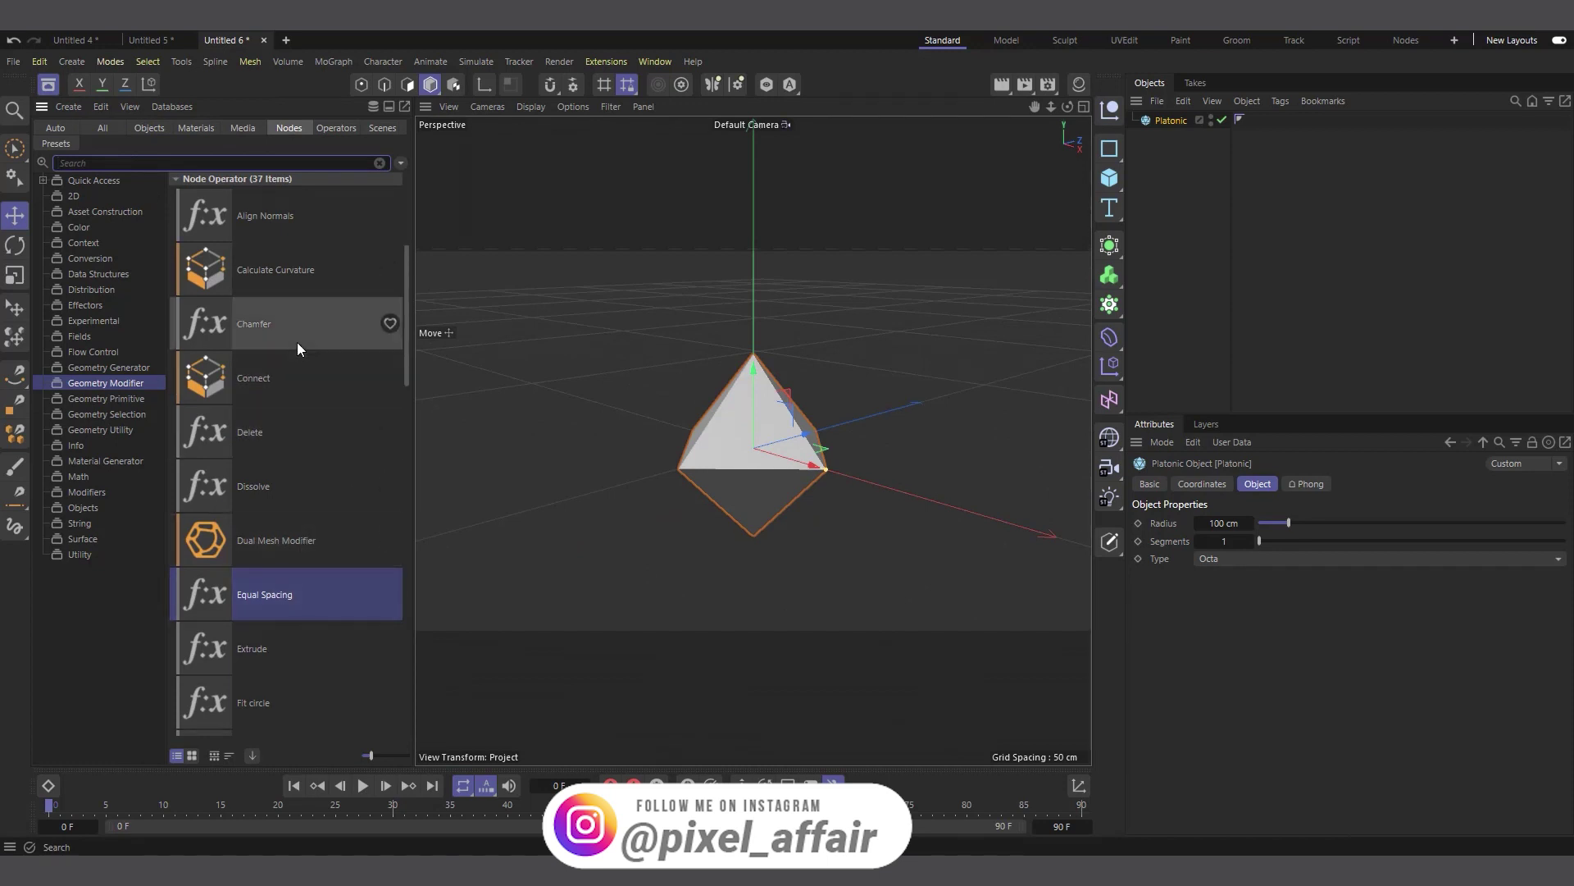
{"action": "type", "text": "ex"}
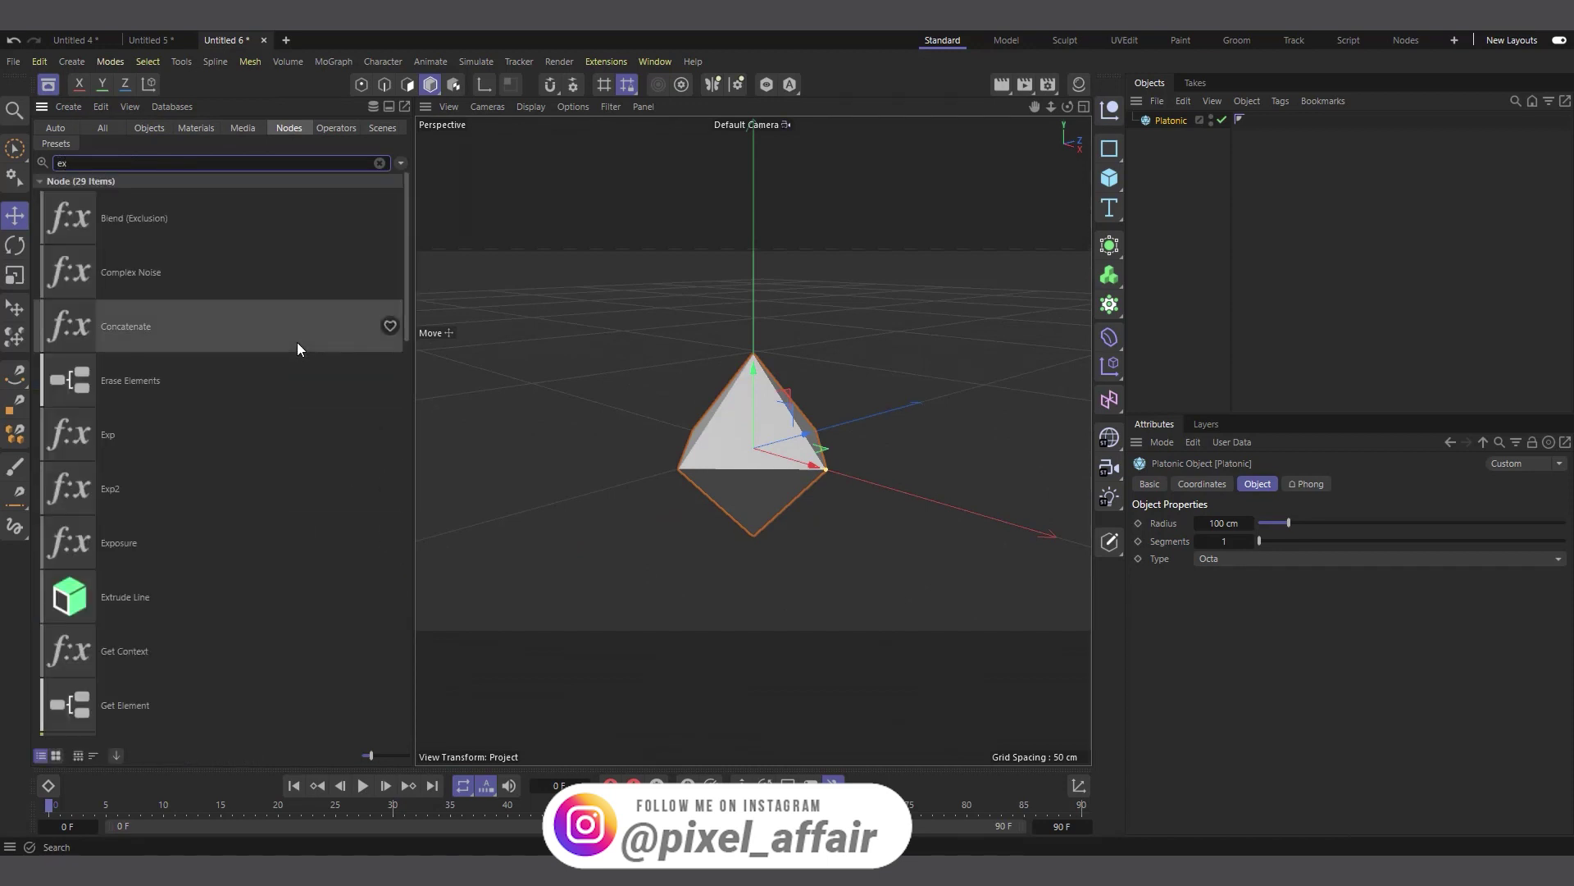
{"action": "type", "text": "tr"}
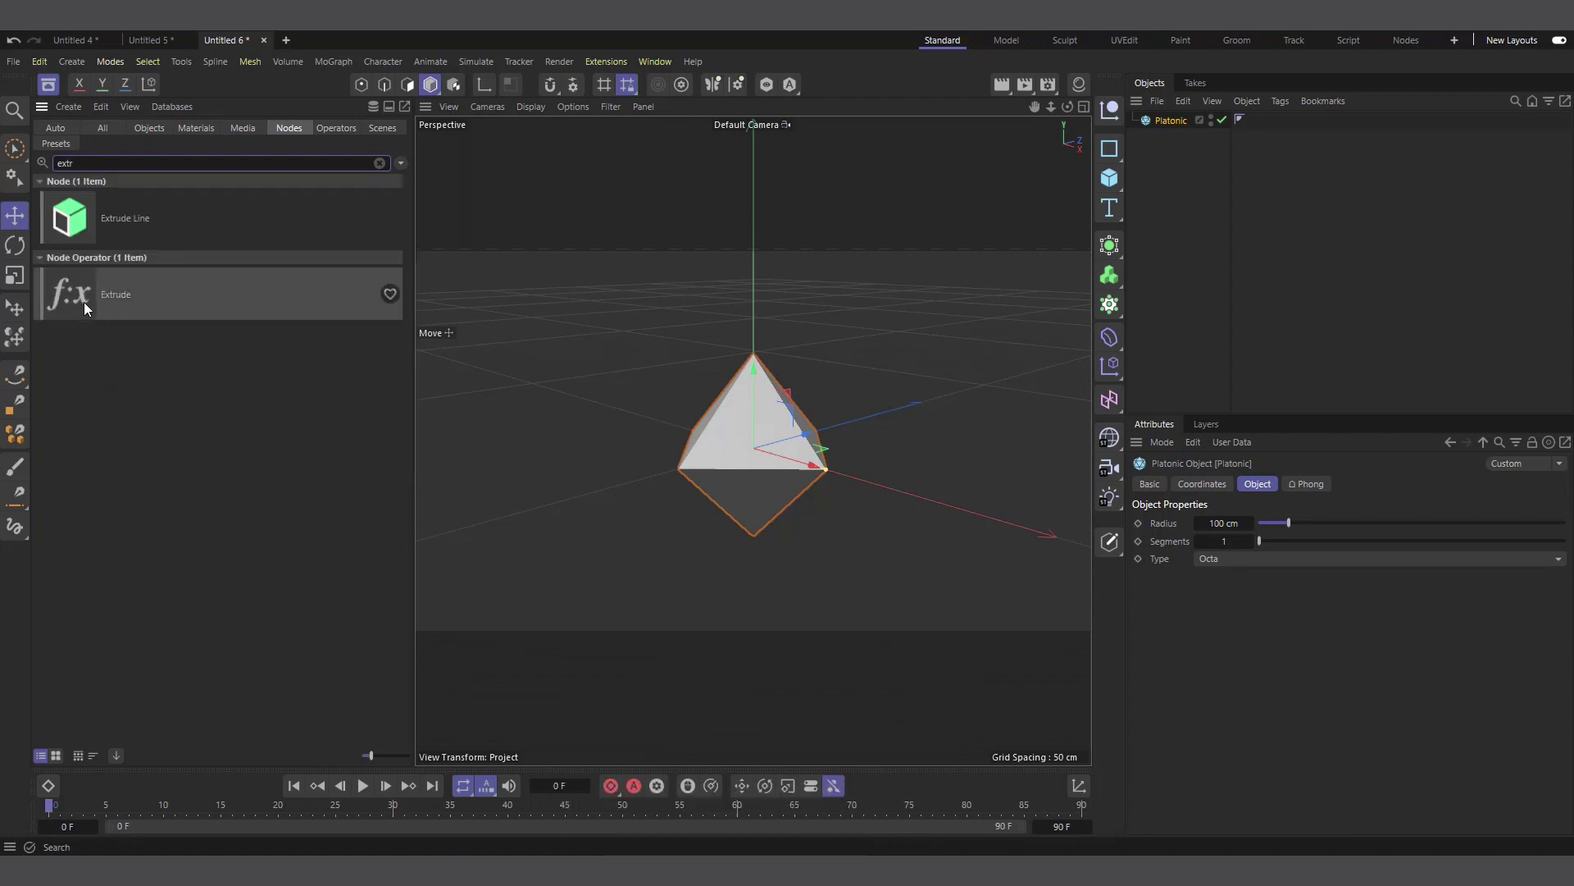
{"action": "left_click_drag", "start_coordinate": [81, 298], "coordinate": [1170, 123]}
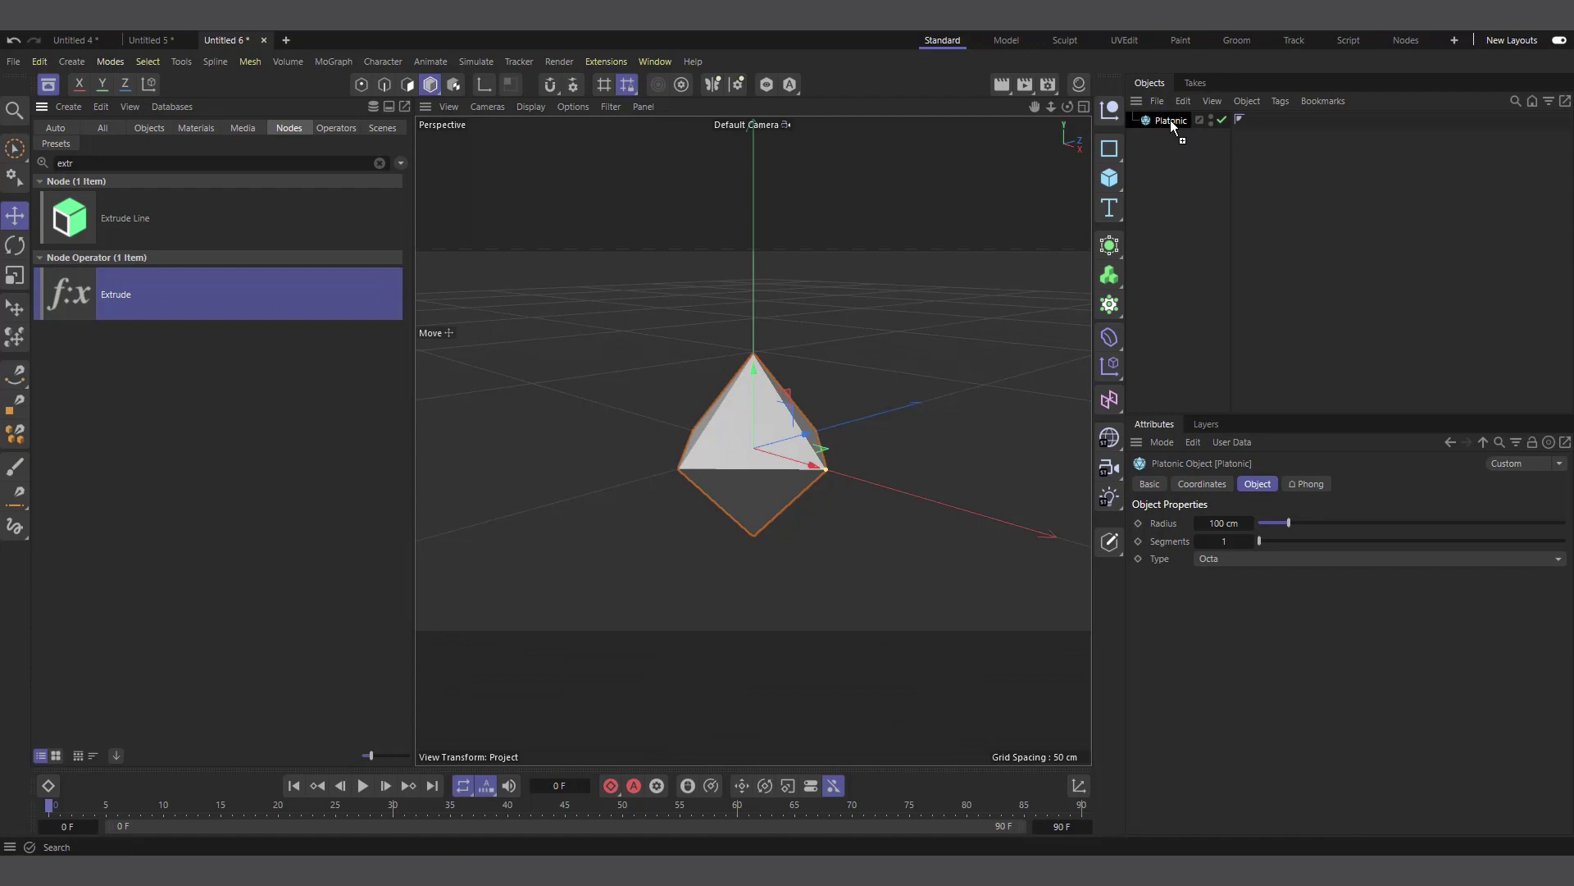
{"action": "left_click_drag", "start_coordinate": [1170, 123], "coordinate": [1171, 124]}
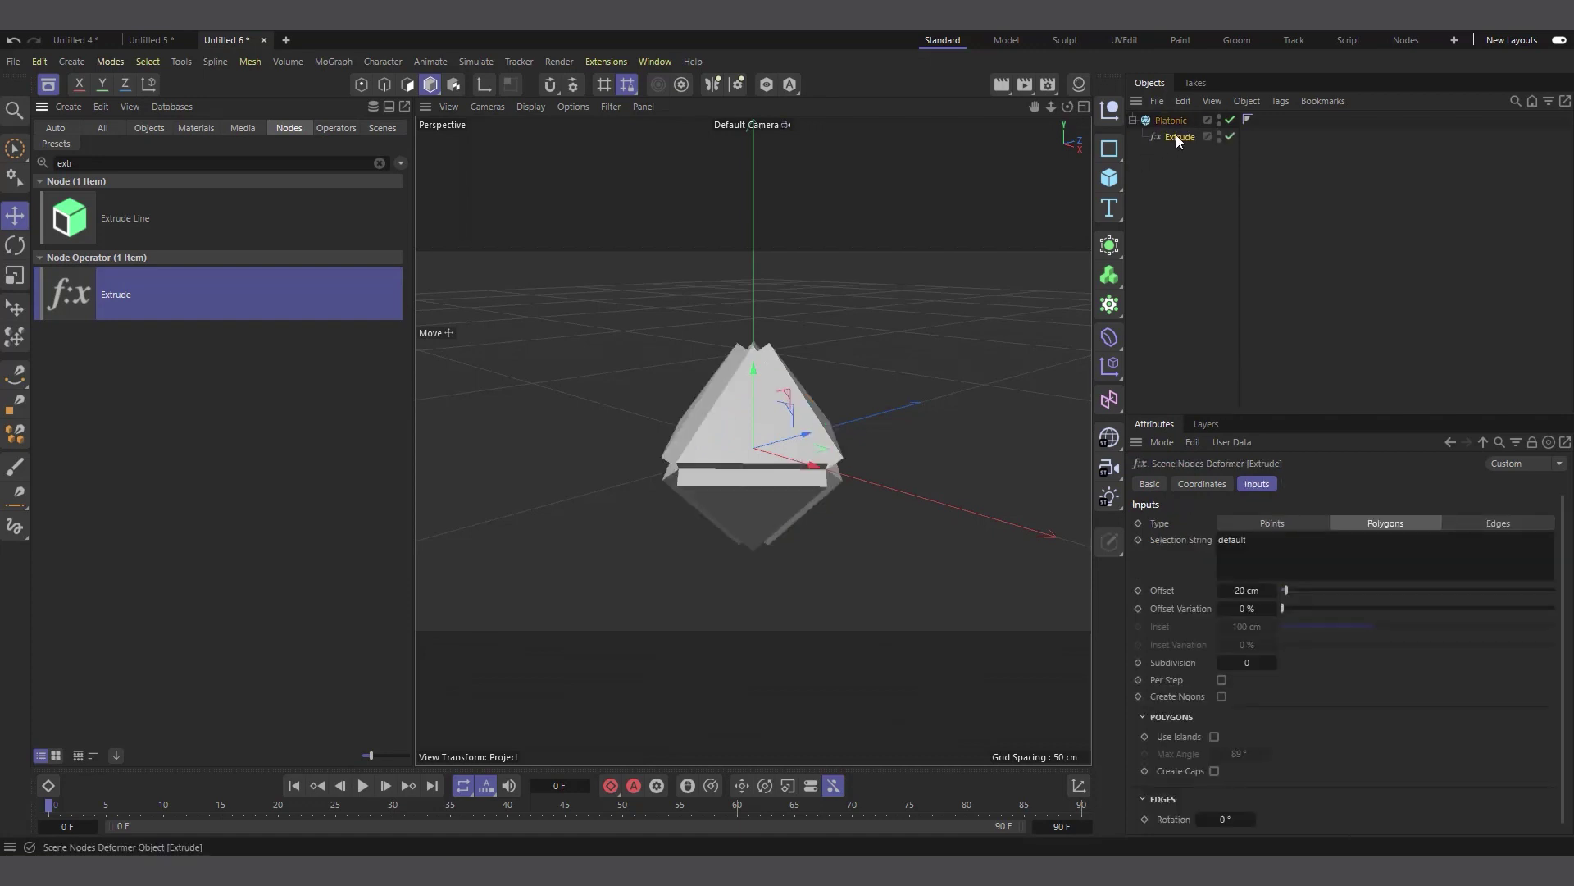
{"action": "left_click", "coordinate": [48, 83]}
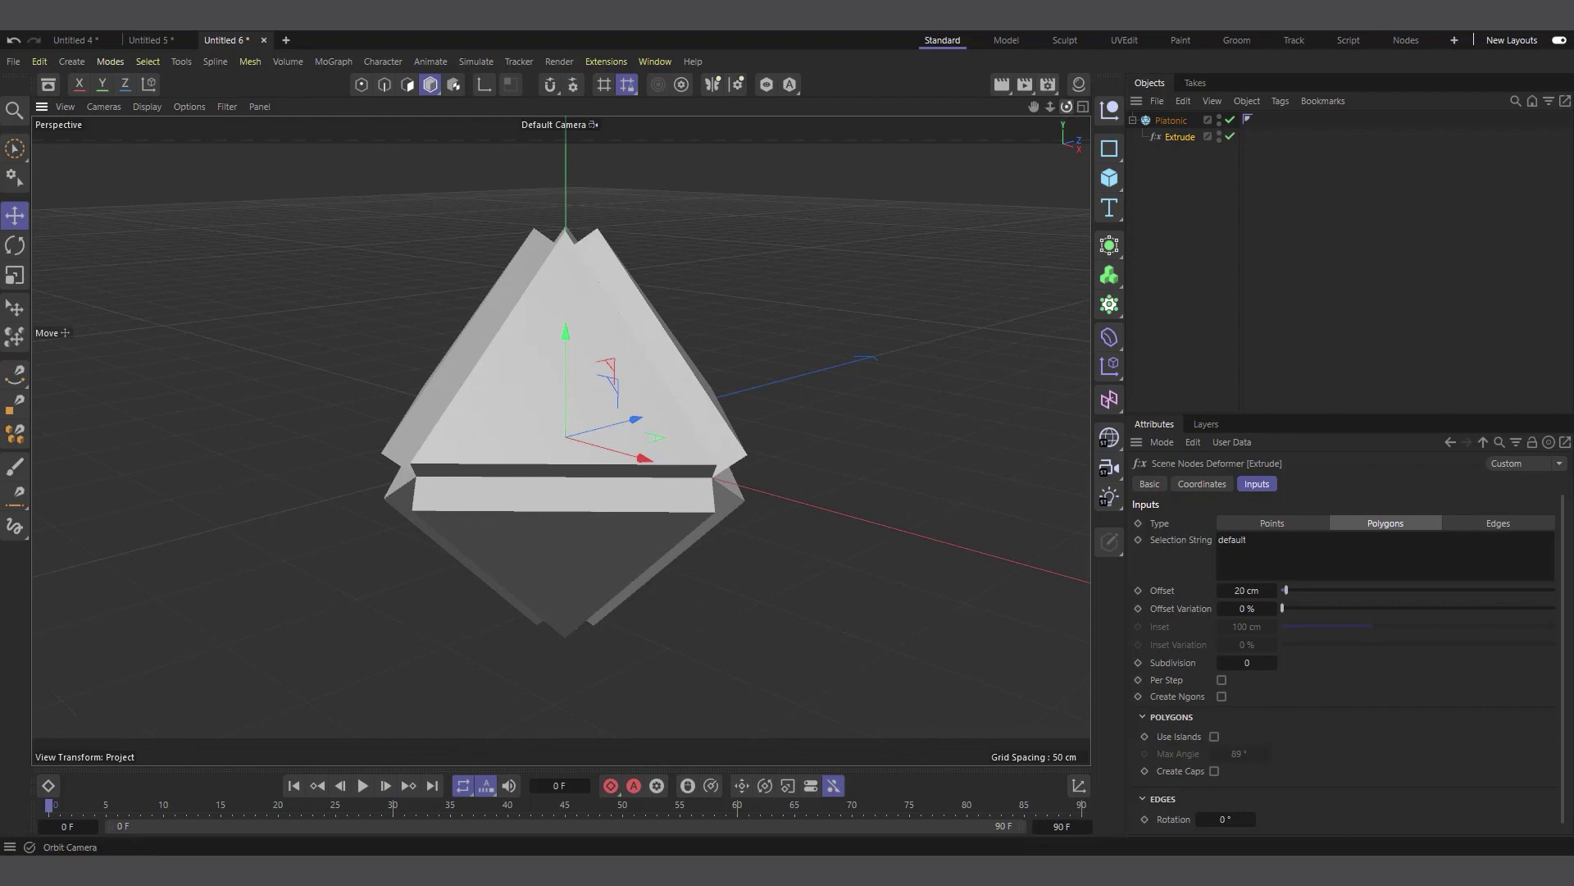
Set the Extrude deformer's offset to 100 cm and its offset variation to 35%
{"action": "left_click_drag", "start_coordinate": [1066, 106], "coordinate": [1009, 135]}
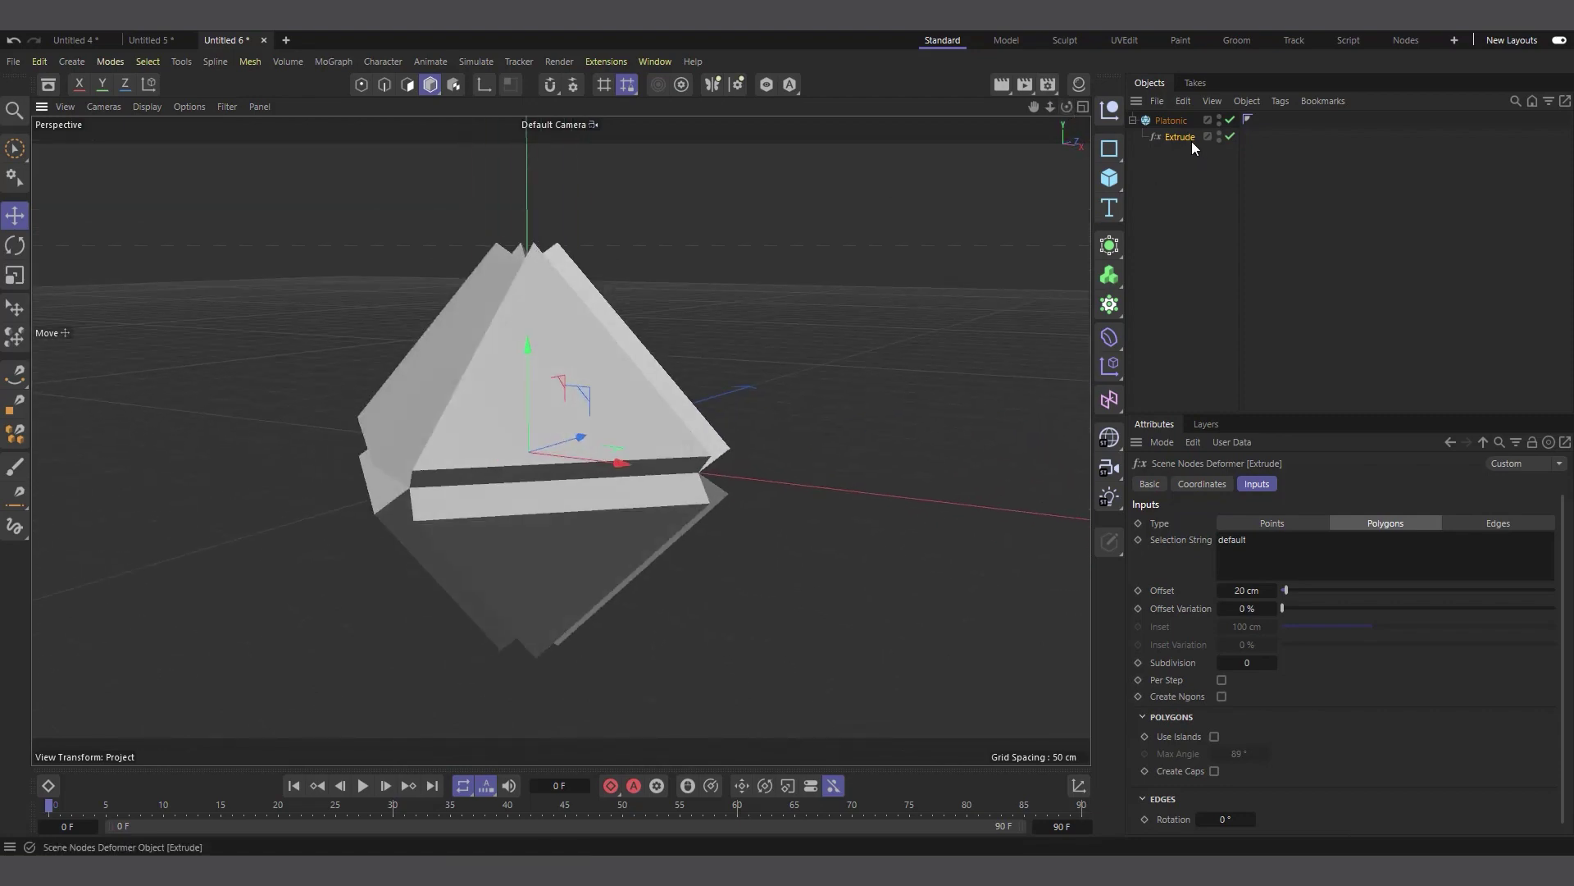
{"action": "double_click", "coordinate": [1226, 589]}
{"action": "type", "text": "1"}
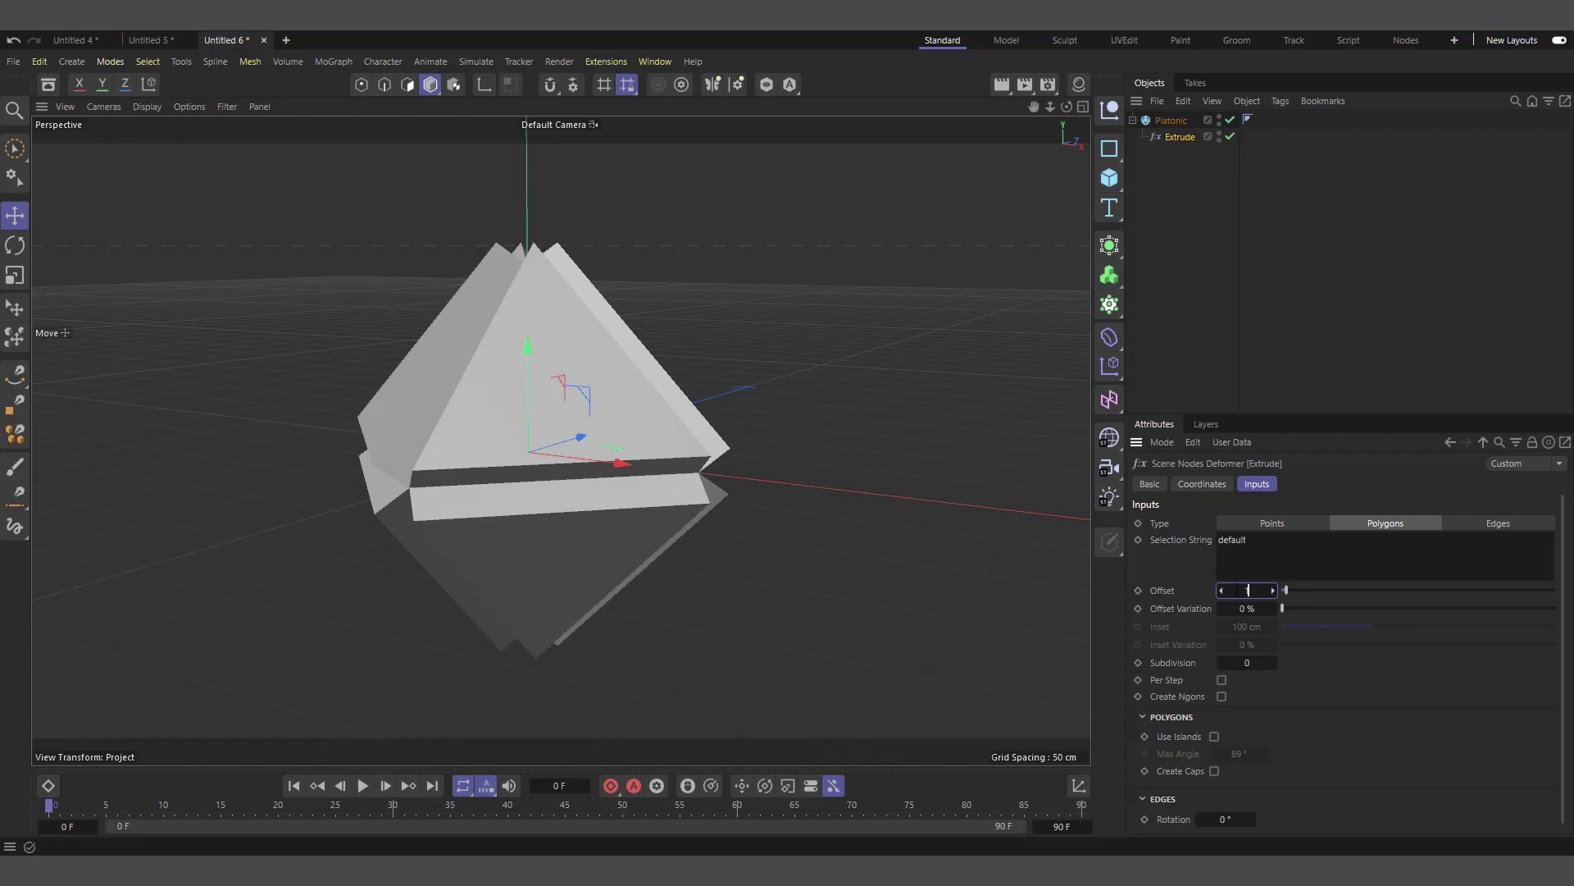
{"action": "type", "text": "00"}
{"action": "key", "text": "Return"}
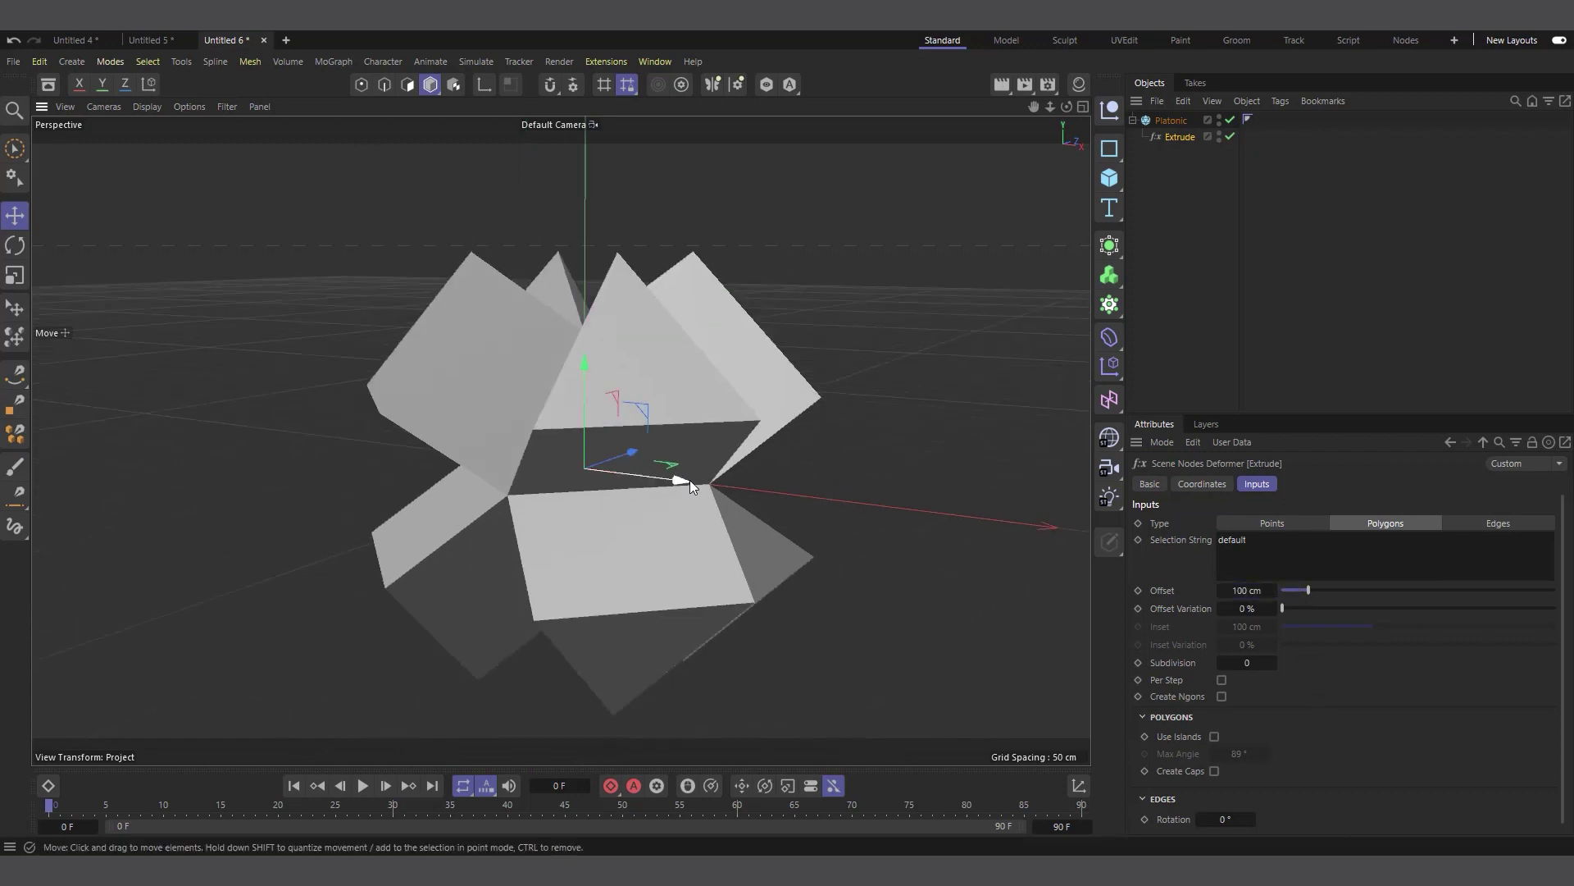
{"action": "left_click_drag", "start_coordinate": [691, 486], "coordinate": [703, 578]}
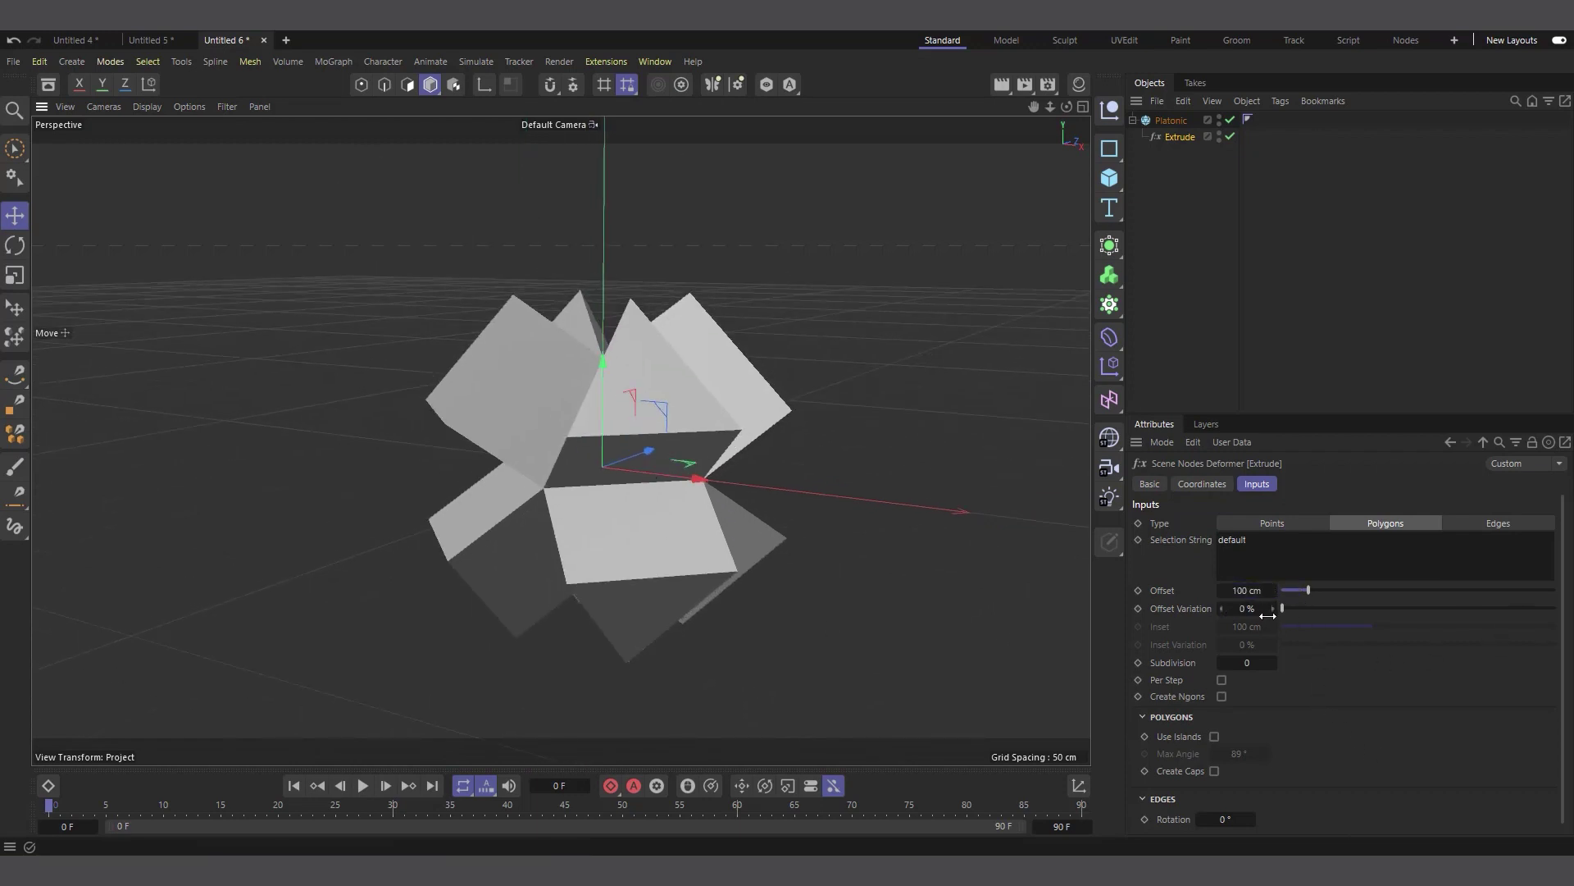
{"action": "left_click_drag", "start_coordinate": [1290, 608], "coordinate": [1376, 607]}
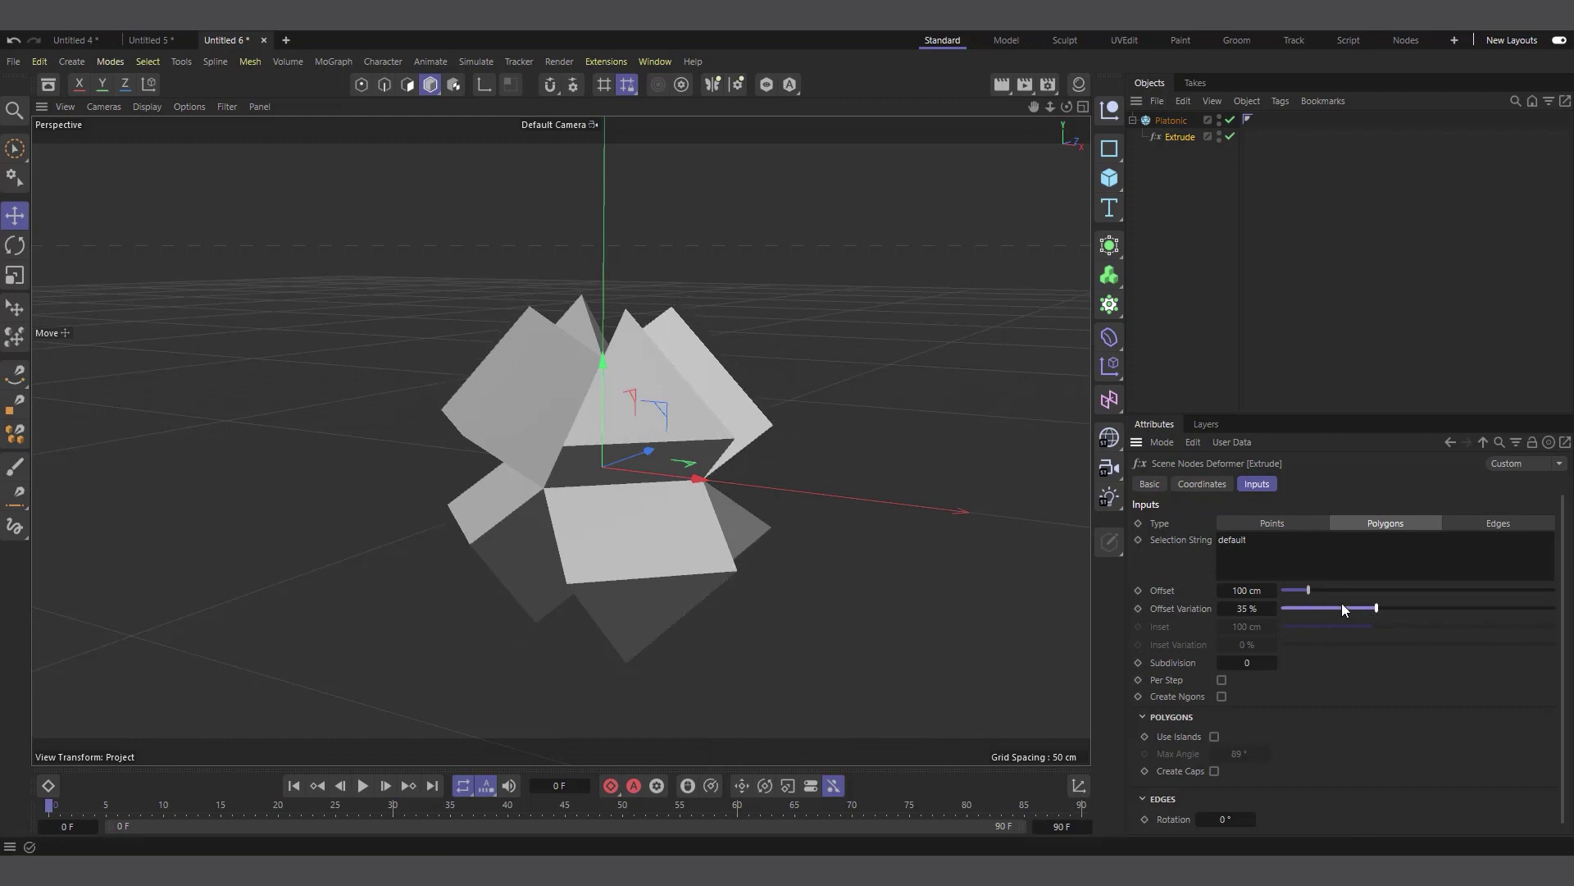
Set the Extrude deformer's offset to 120 cm and its offset variation to 50%
{"action": "left_click", "coordinate": [1246, 590]}
{"action": "type", "text": "120"}
{"action": "key", "text": "Return"}
{"action": "left_click_drag", "start_coordinate": [1376, 608], "coordinate": [1419, 607]}
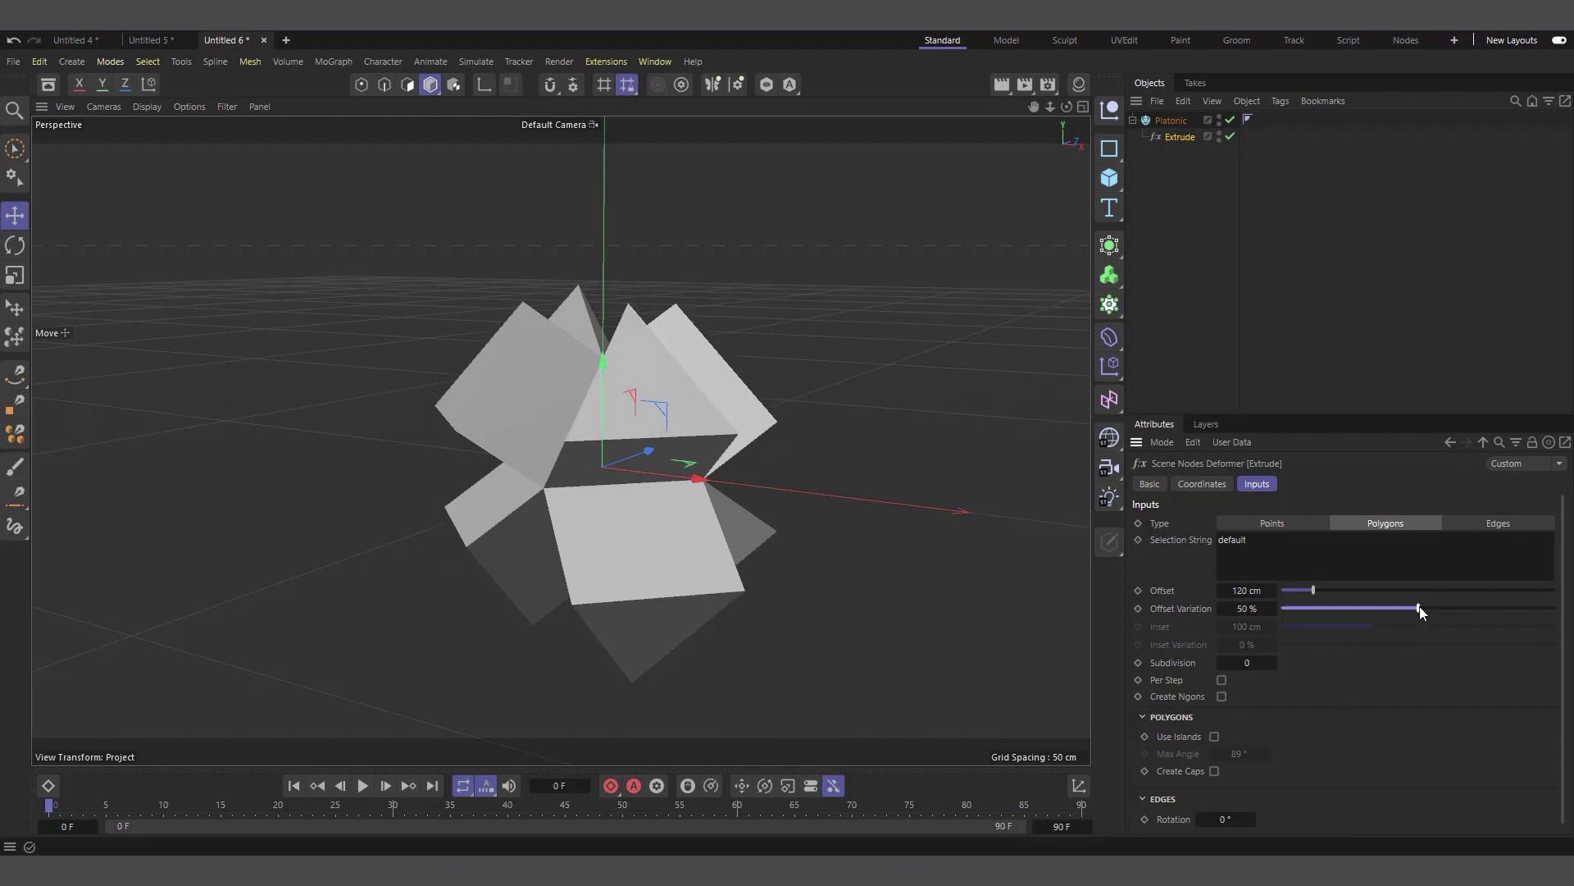
Add a Subdivision Surface and make the Platonic object its child
{"action": "left_click", "coordinate": [1188, 215]}
{"action": "left_click", "coordinate": [1109, 244]}
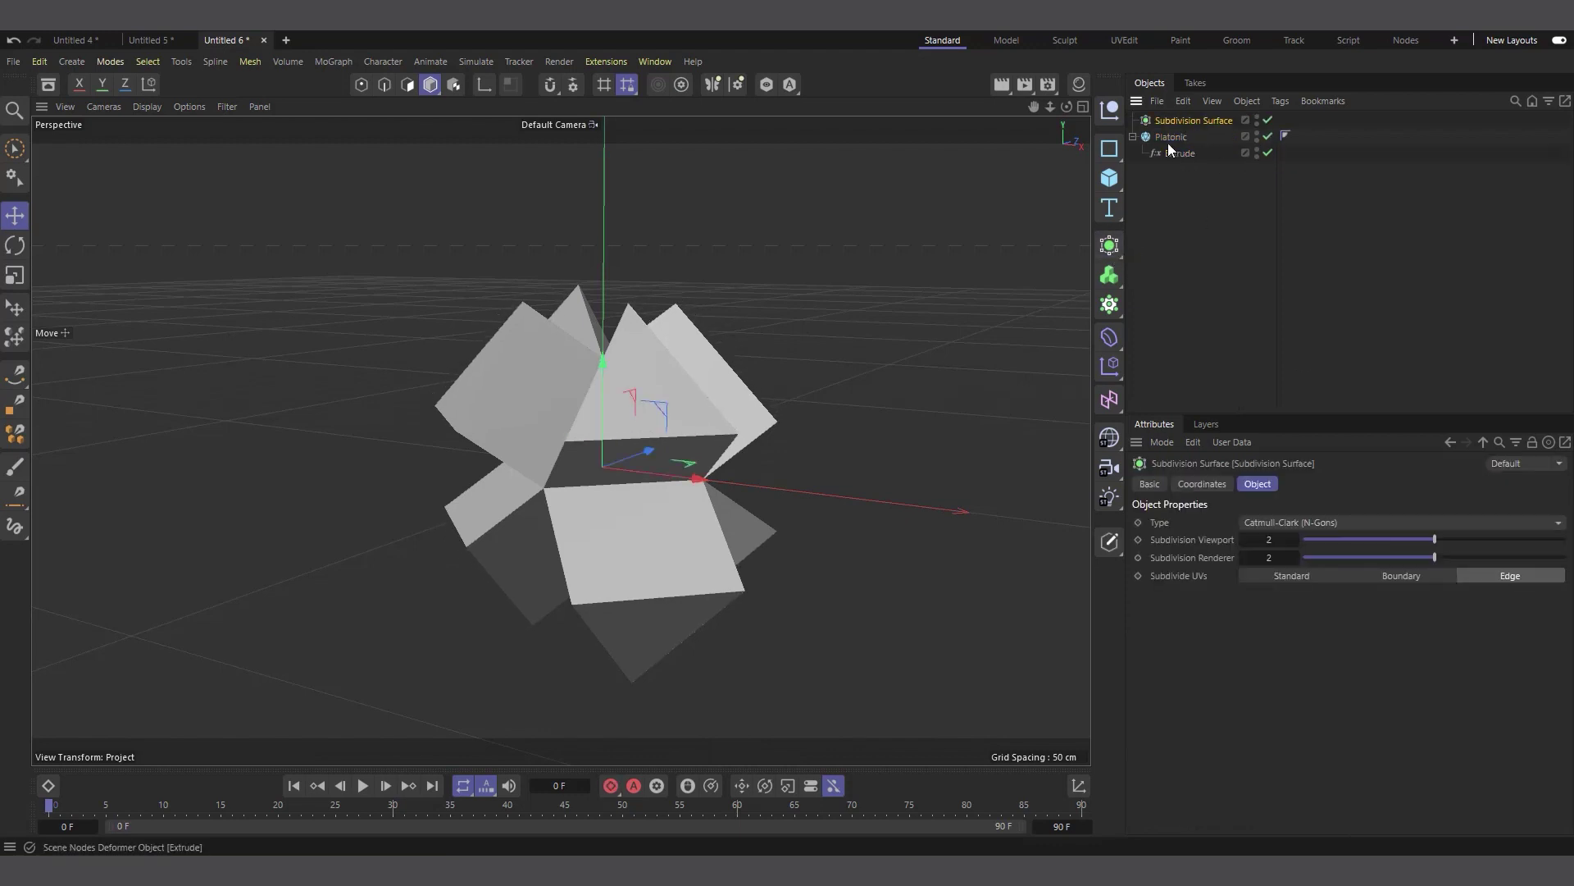
{"action": "left_click_drag", "start_coordinate": [1158, 131], "coordinate": [1192, 120]}
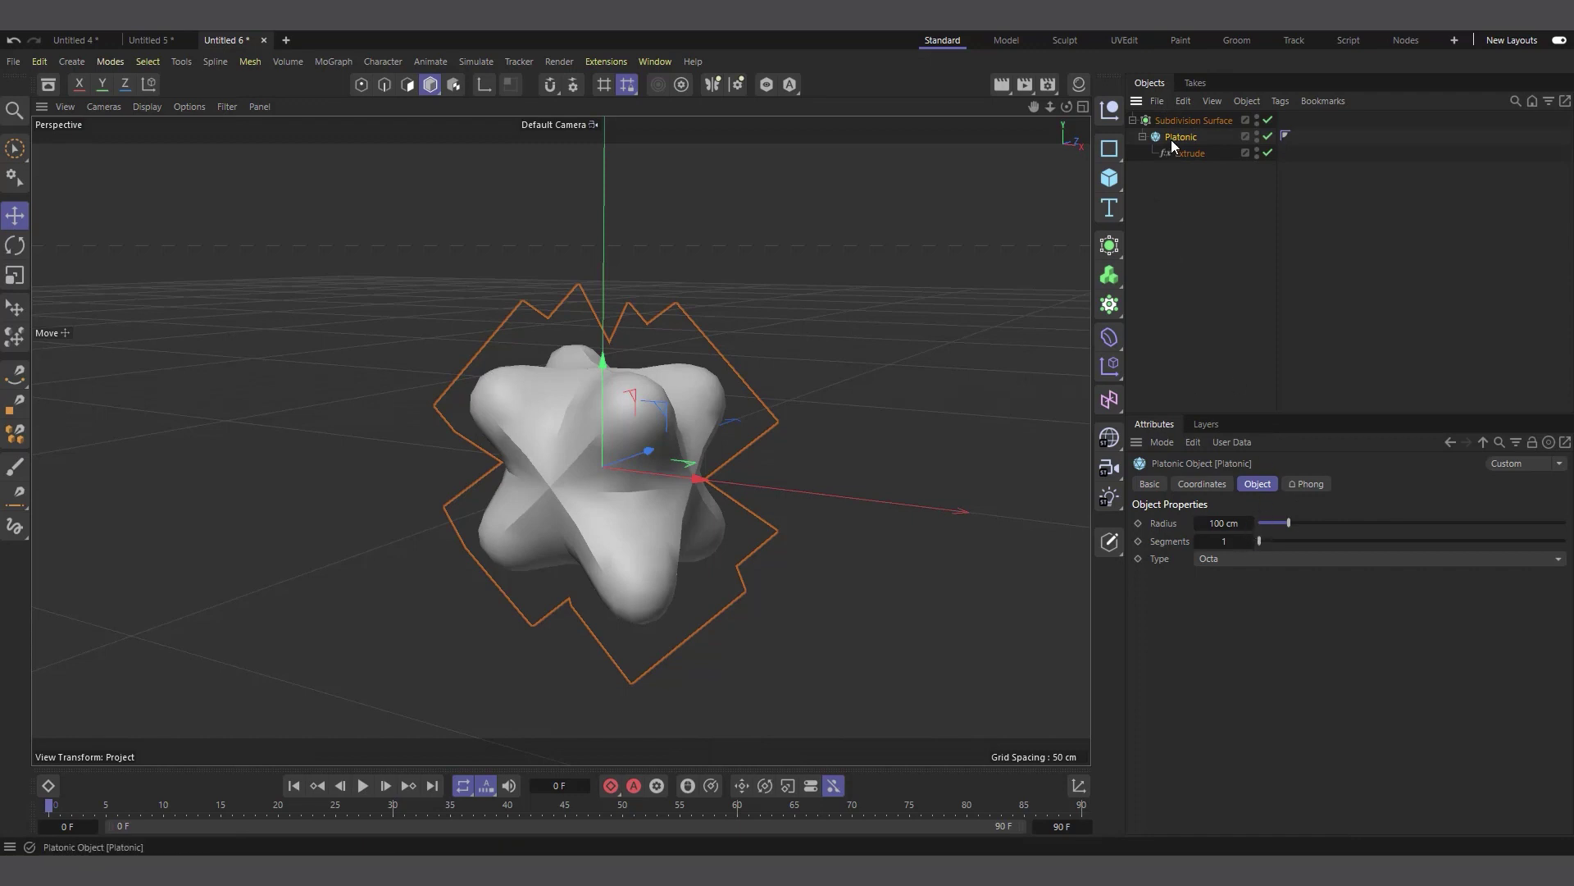
Set the Subdivision Surface's viewport and renderer levels to 3 and collapse its hierarchy
{"action": "left_click", "coordinate": [1191, 121]}
{"action": "left_click", "coordinate": [1296, 539]}
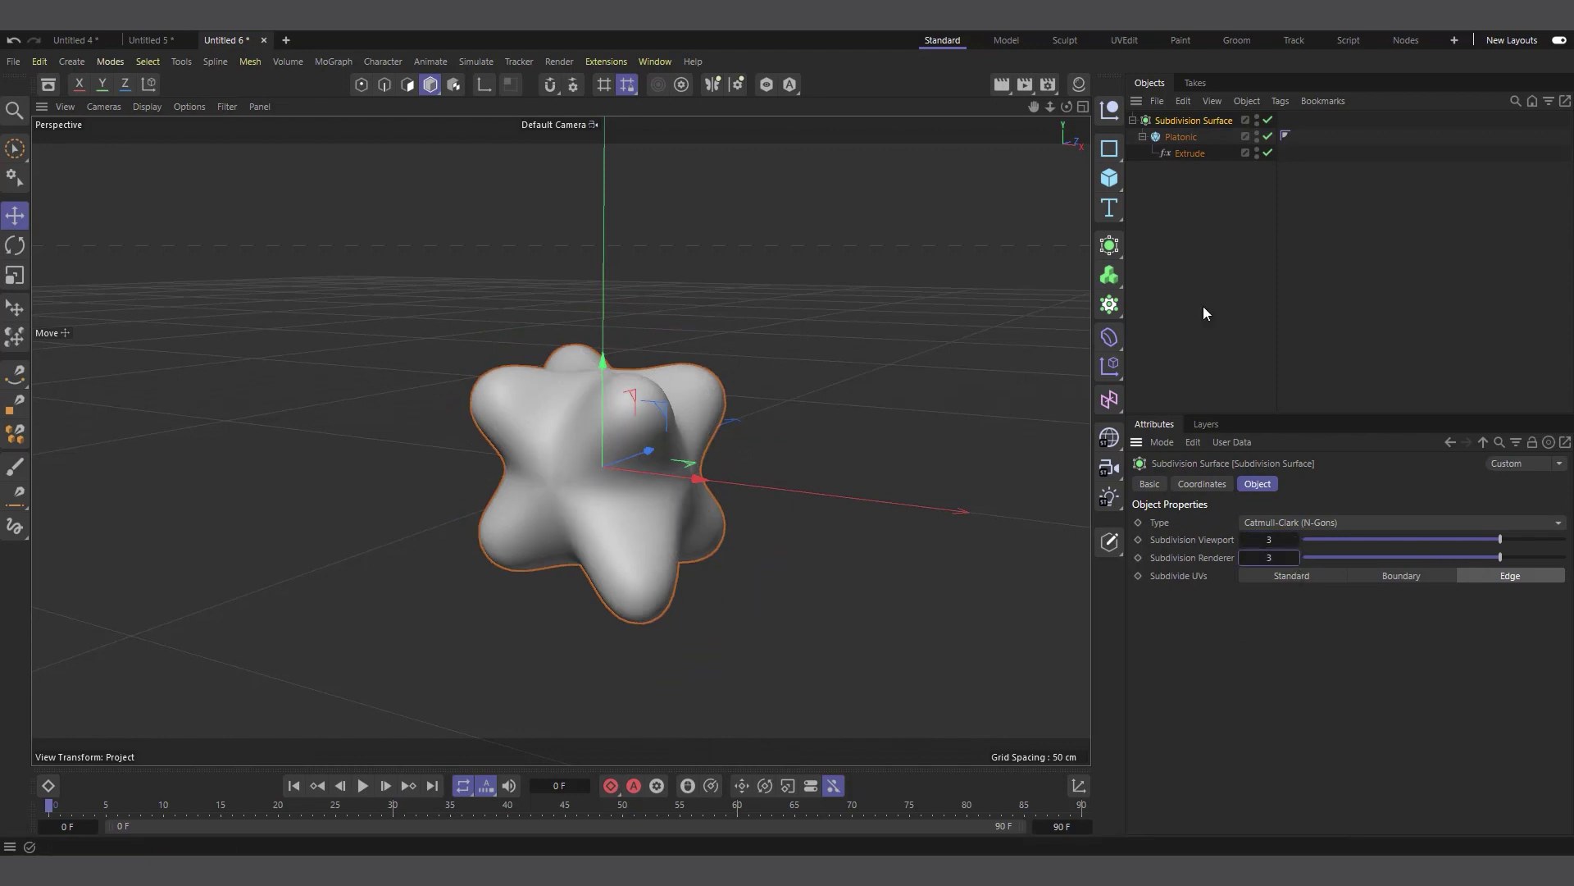
{"action": "left_click", "coordinate": [1172, 192]}
{"action": "left_click", "coordinate": [1133, 120]}
Add a Vibrate animation tag to the Subdivision Surface
{"action": "left_click", "coordinate": [1174, 116]}
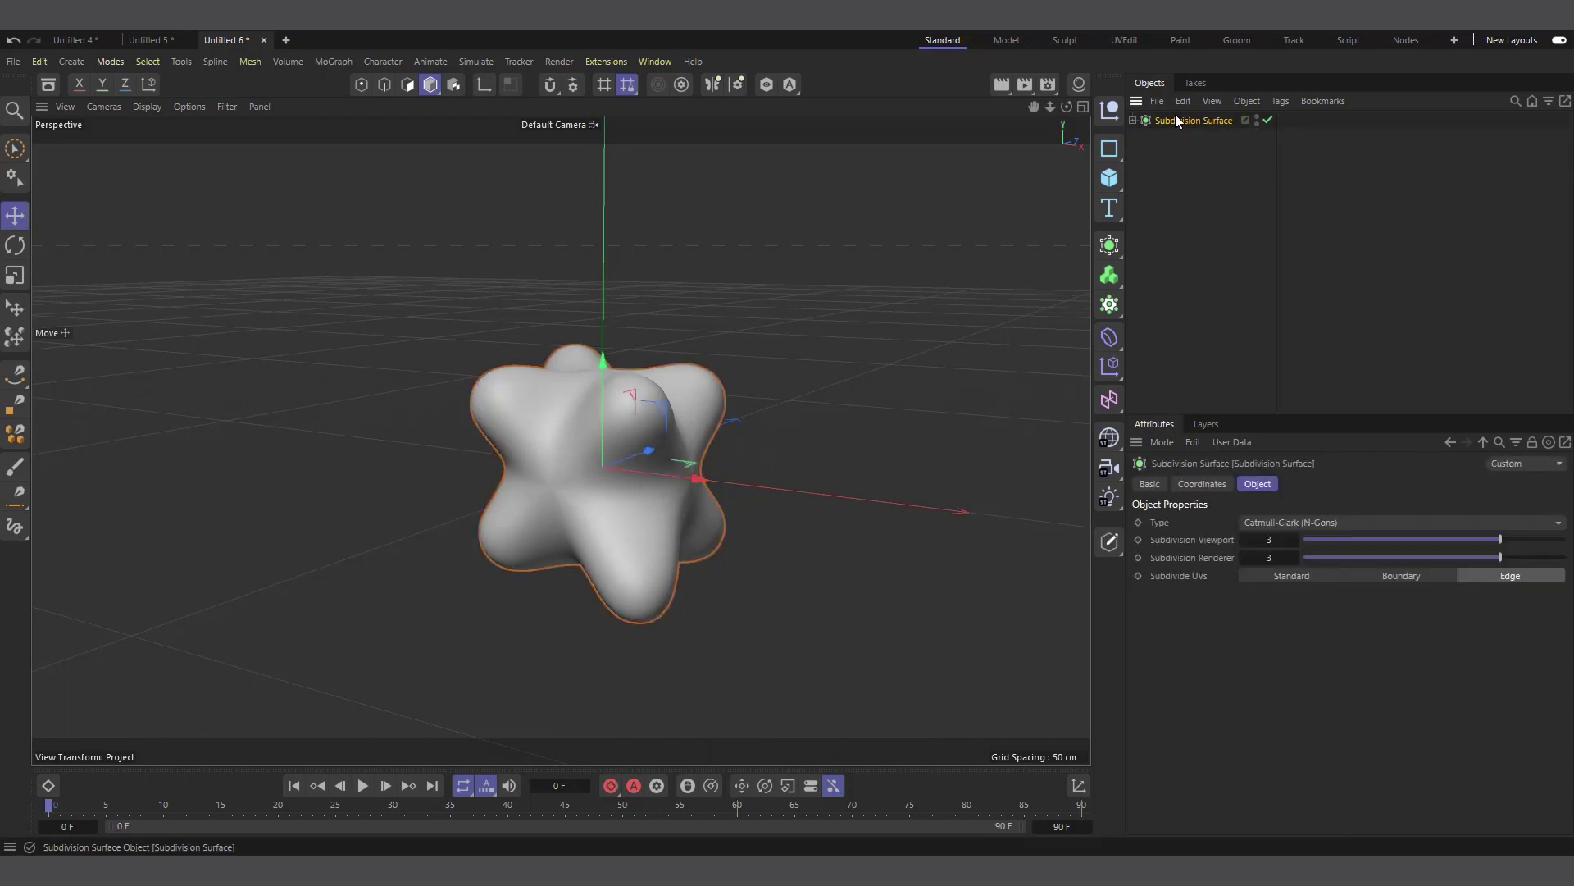
{"action": "right_click", "coordinate": [1174, 115]}
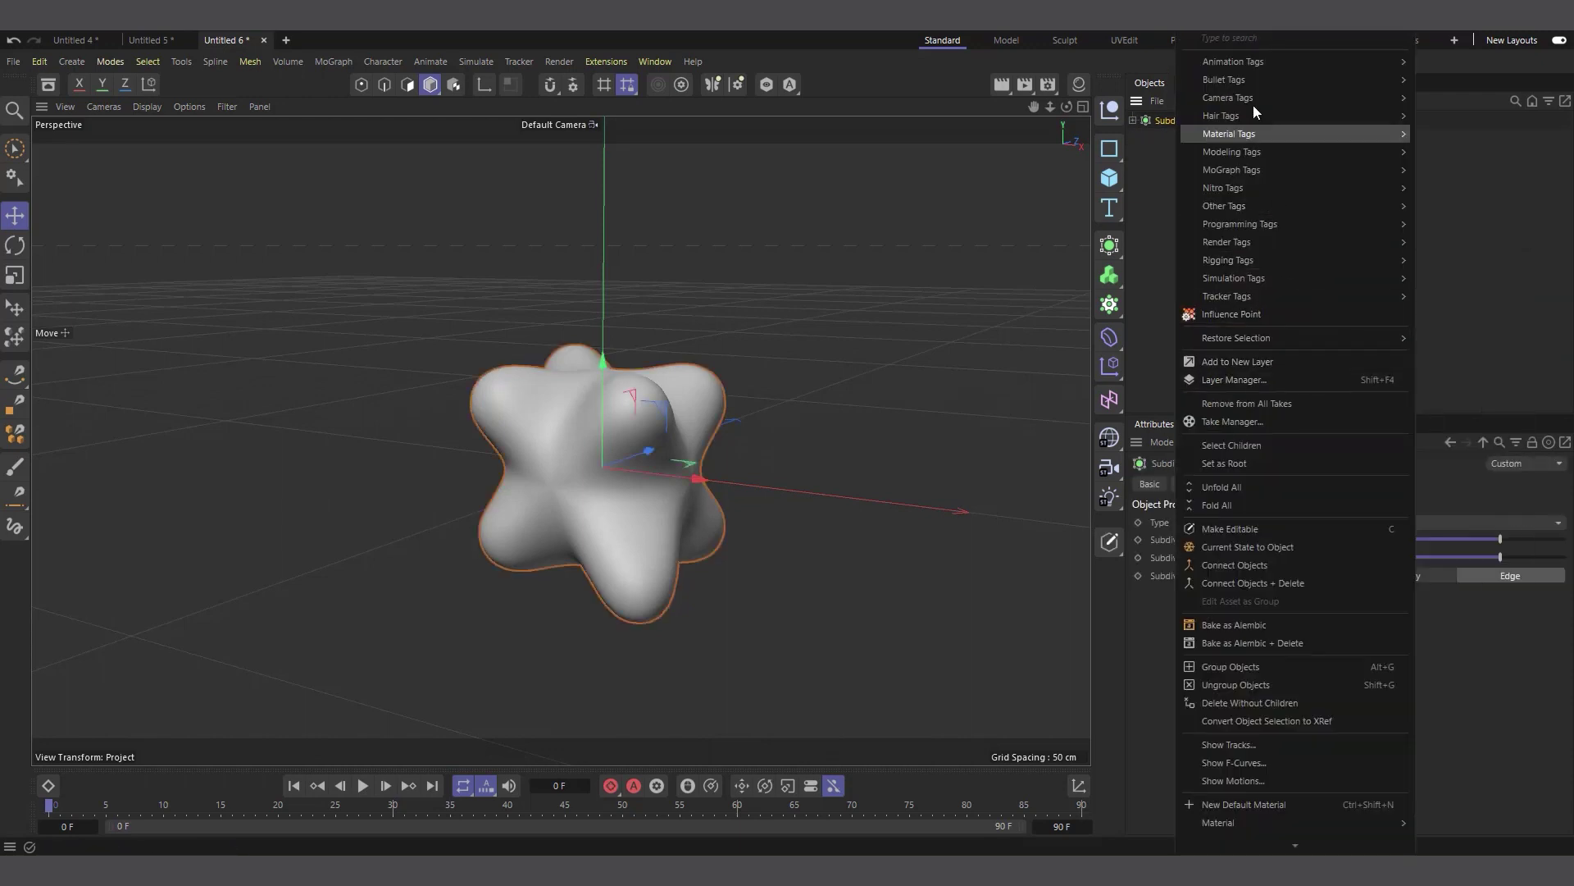
{"action": "mouse_move", "coordinate": [1225, 60]}
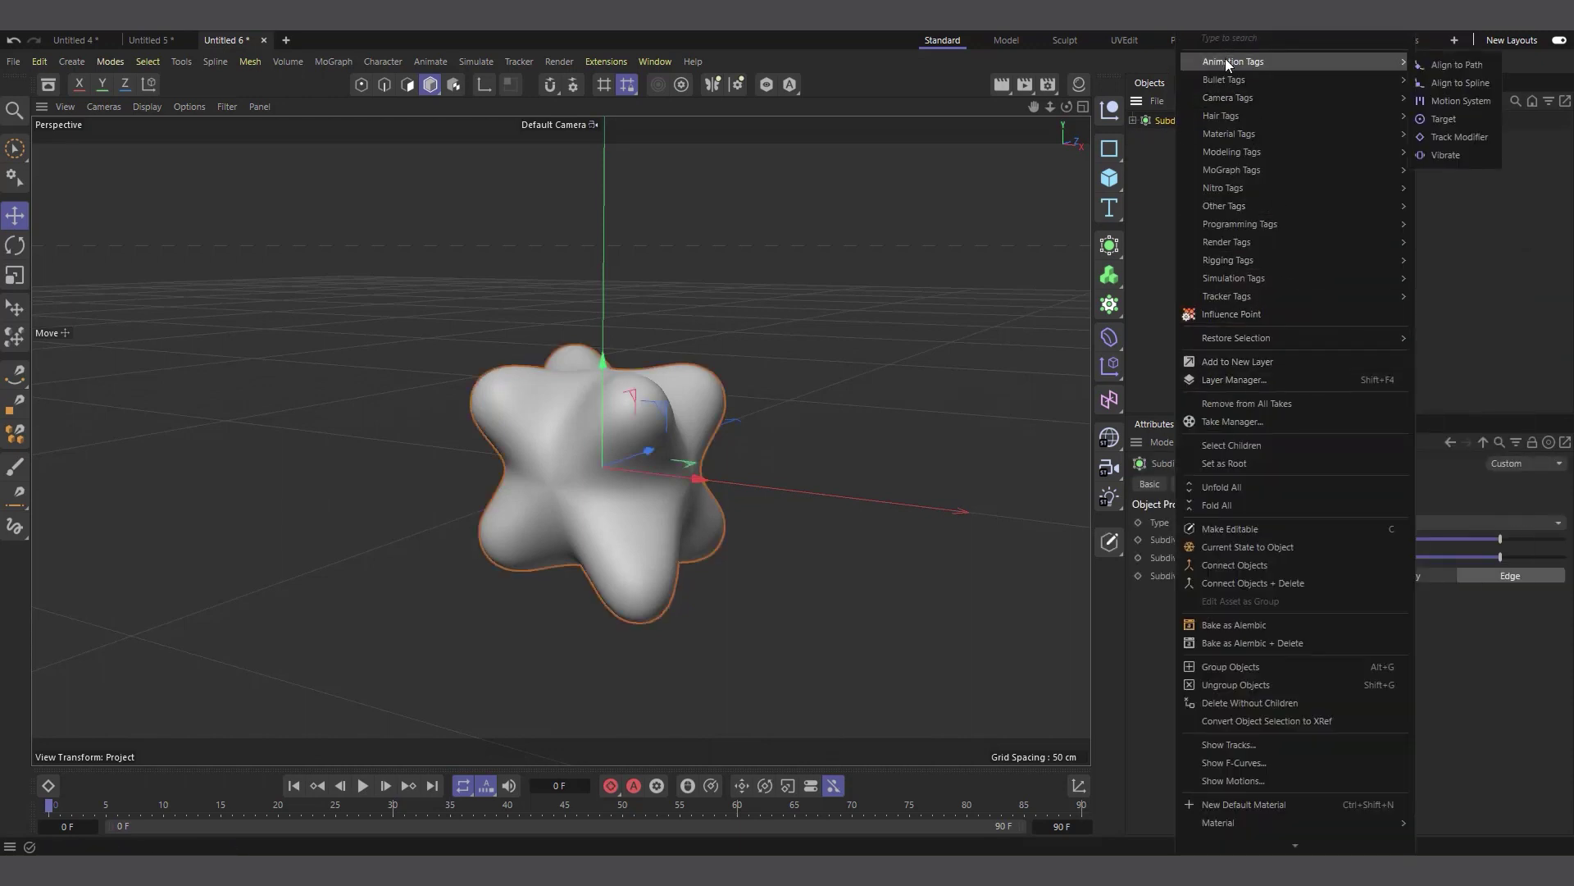
{"action": "left_click", "coordinate": [1448, 155]}
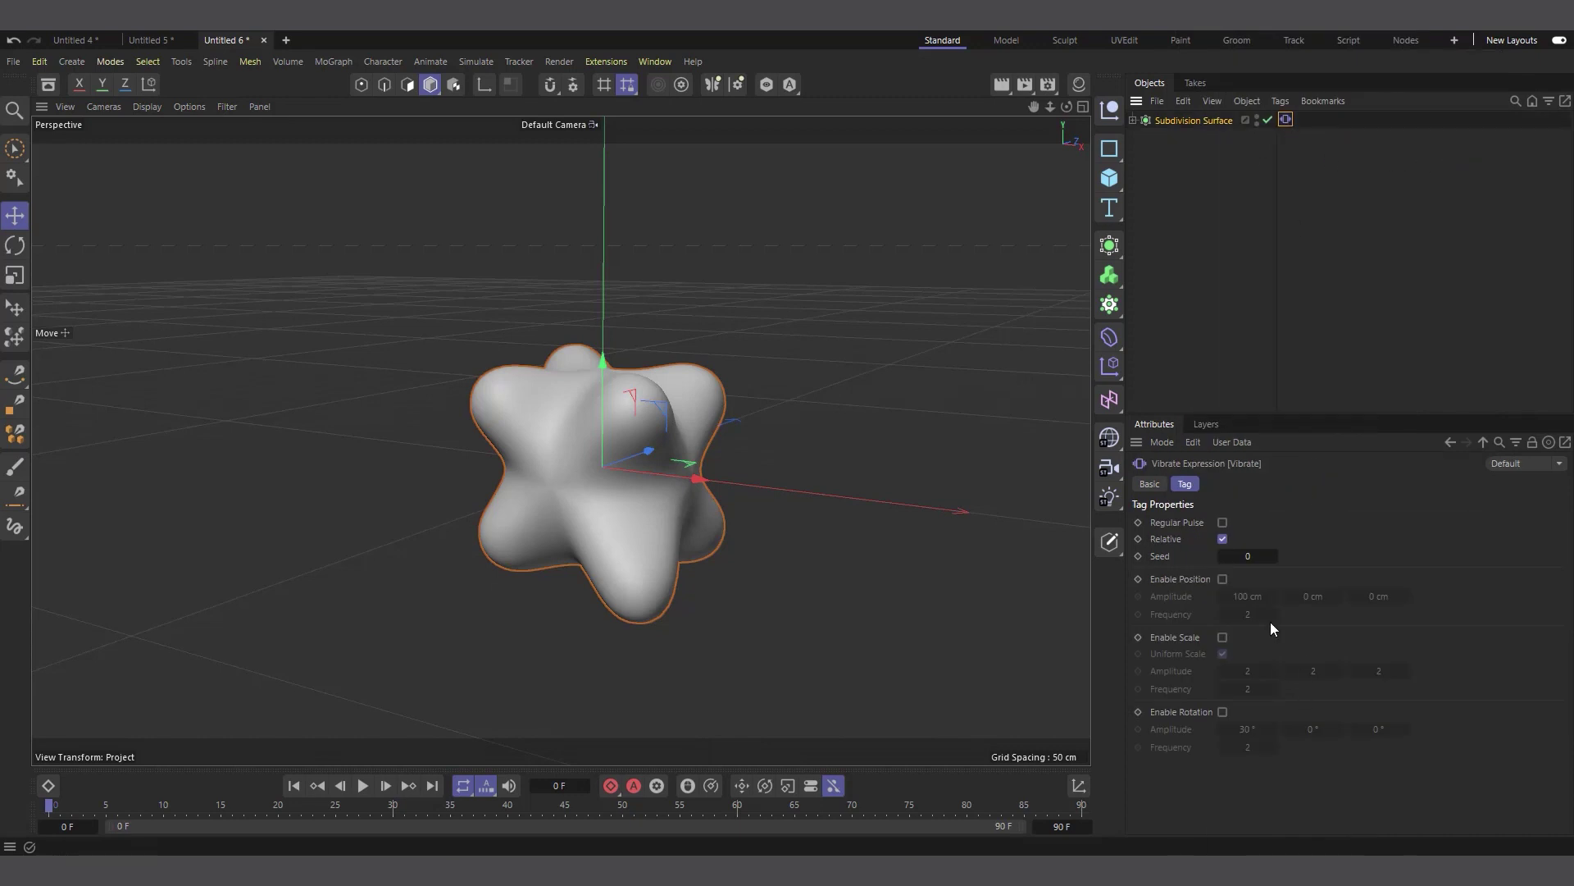
Enable rotation in the Vibrate tag with an amplitude of 180° on all three axes and a frequency of 0.5
{"action": "left_click", "coordinate": [1222, 711]}
{"action": "left_click", "coordinate": [1248, 729]}
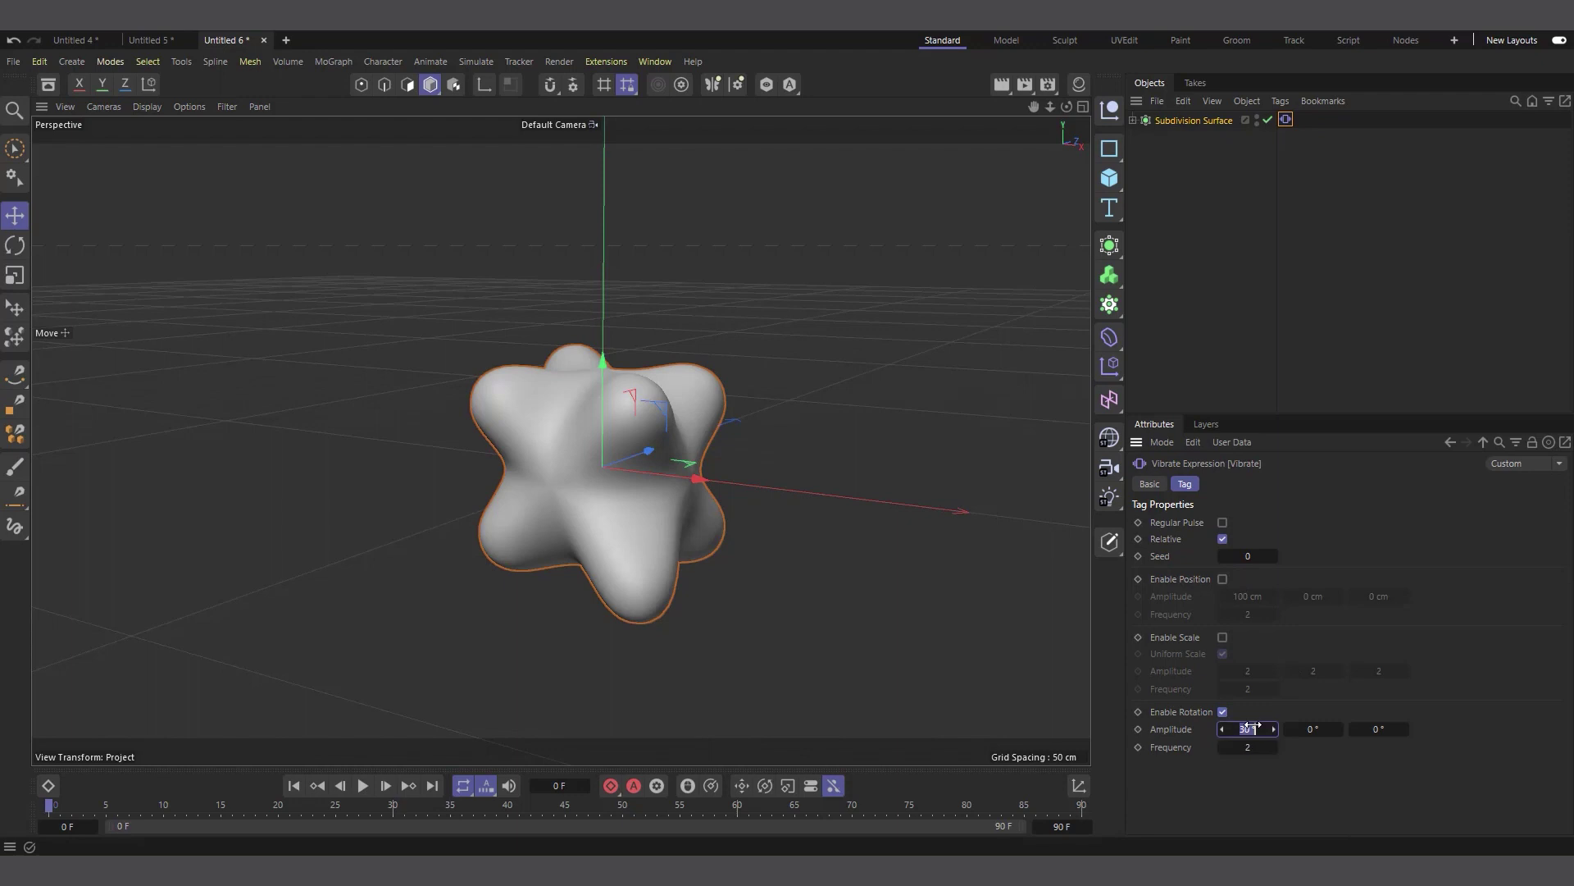
{"action": "type", "text": "180"}
{"action": "key", "text": "Tab"}
{"action": "type", "text": "180"}
{"action": "key", "text": "Tab"}
{"action": "type", "text": "180"}
{"action": "key", "text": "Tab"}
{"action": "type", "text": ".5"}
{"action": "key", "text": "Return"}
Play the animation to check the shape's rotation, and stop playback
{"action": "left_click", "coordinate": [368, 788]}
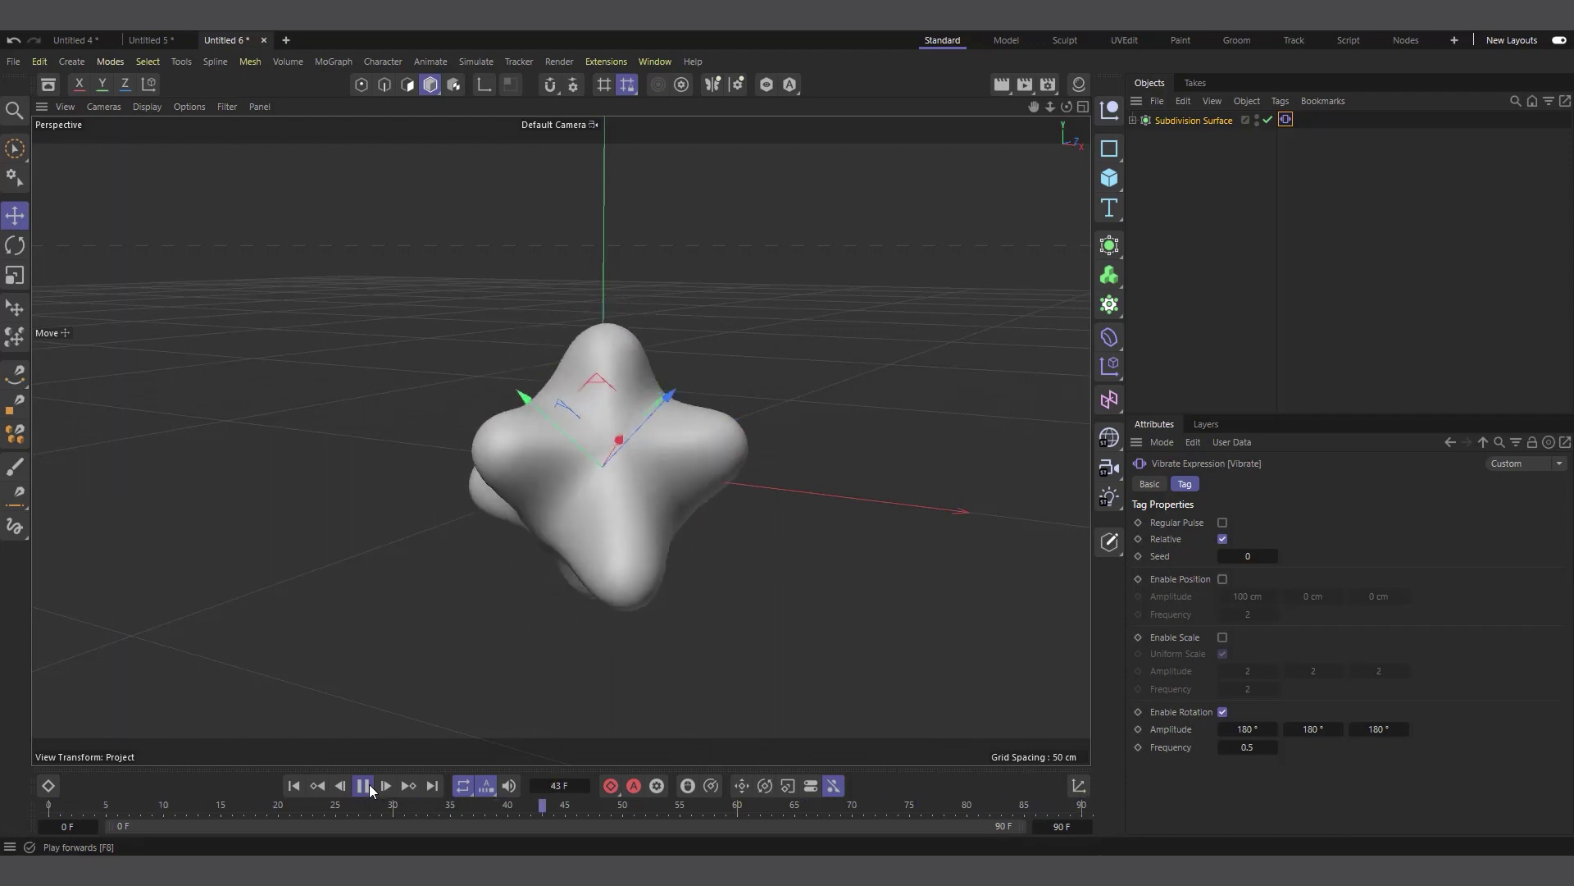
{"action": "left_click", "coordinate": [363, 785]}
{"action": "left_click", "coordinate": [306, 788]}
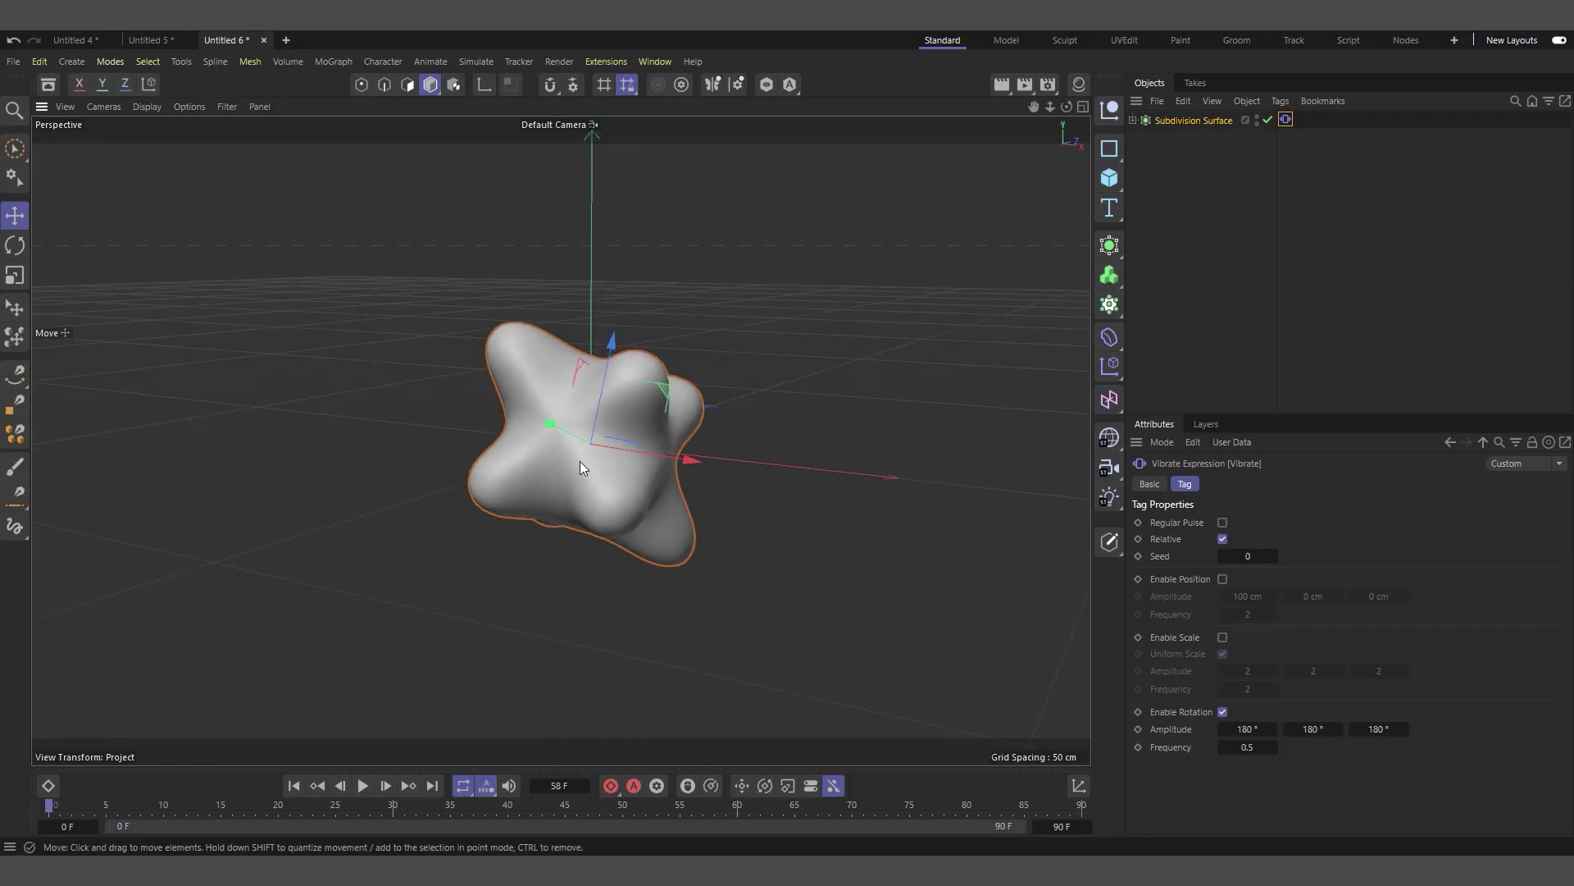
Add a Cylinder primitive and place it below the Subdivision Surface in the object hierarchy
{"action": "left_click", "coordinate": [1106, 182]}
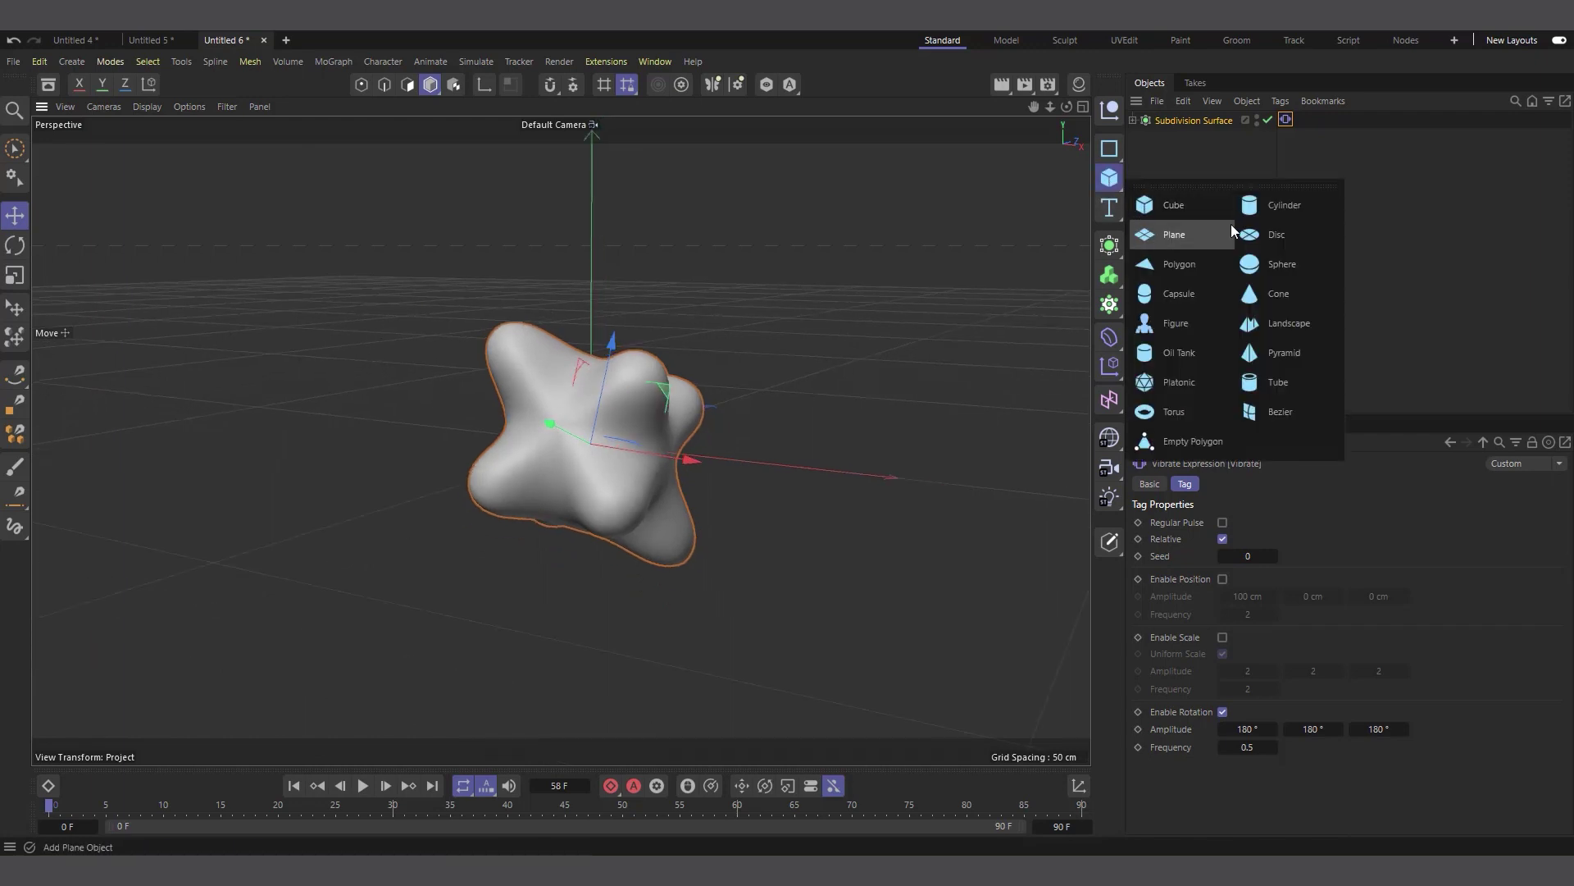
{"action": "left_click", "coordinate": [1274, 205]}
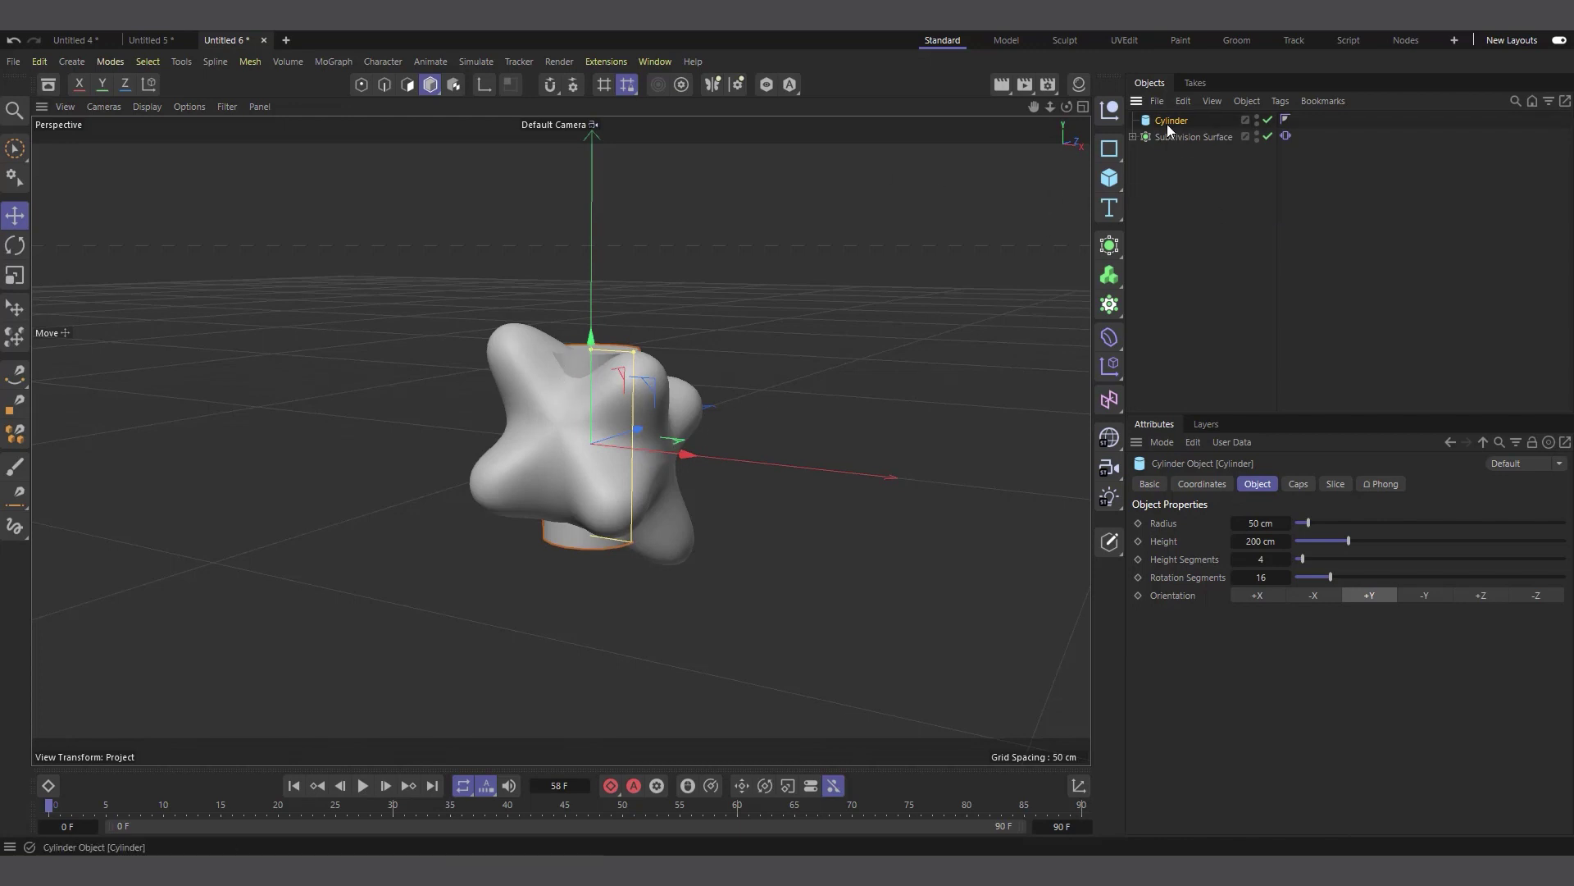
{"action": "left_click_drag", "start_coordinate": [1168, 123], "coordinate": [1180, 138]}
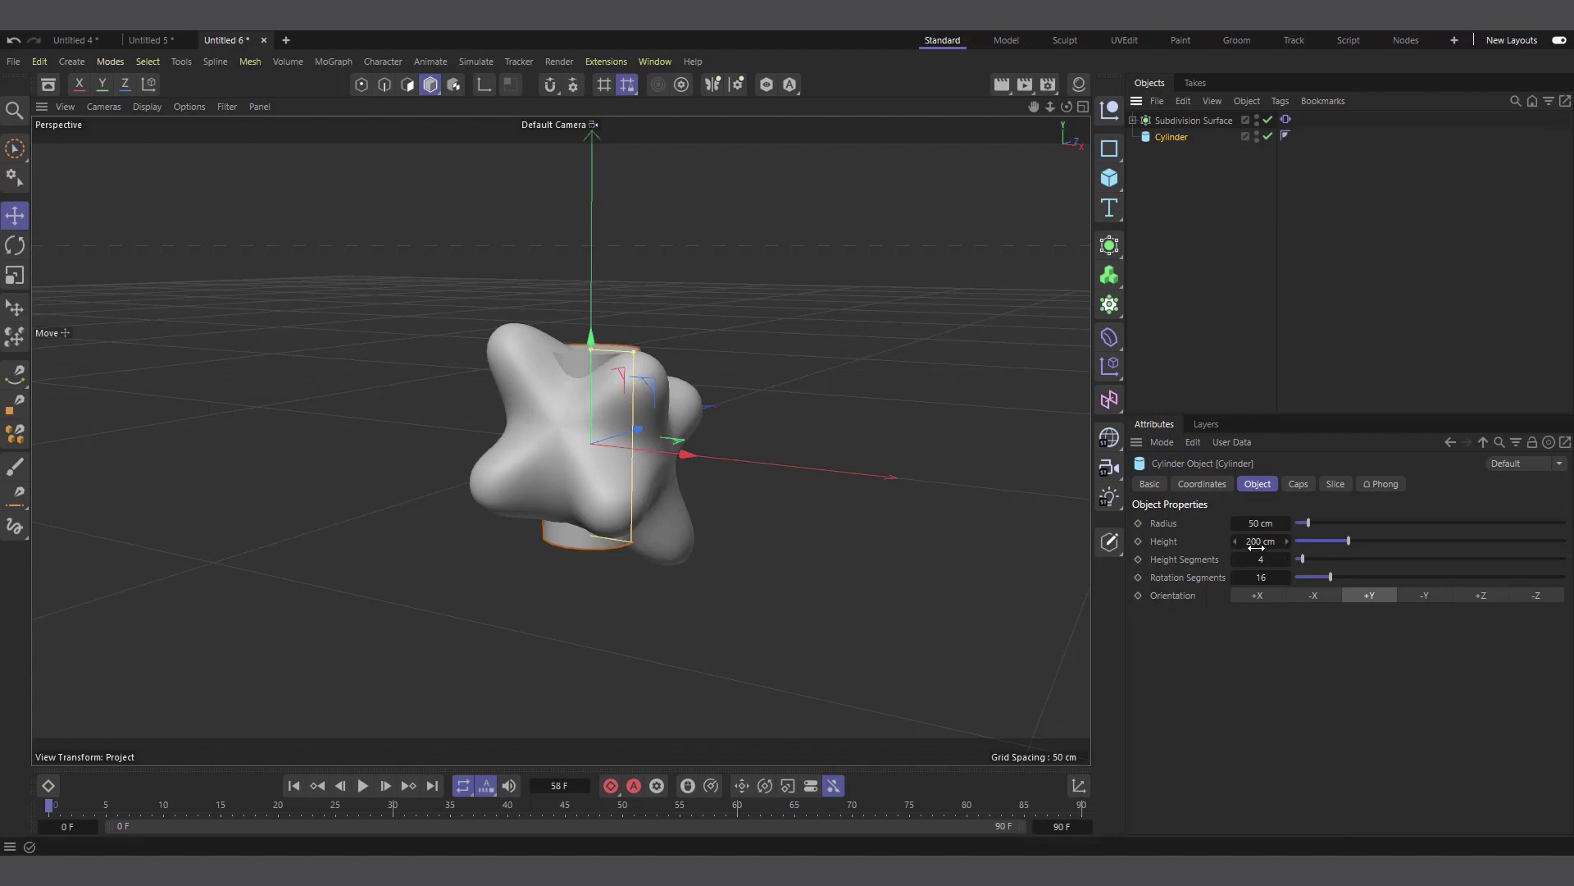
Set the cylinder's radius to 300 cm and its height to 50 cm
{"action": "left_click", "coordinate": [1256, 523]}
{"action": "type", "text": "300"}
{"action": "key", "text": "Return"}
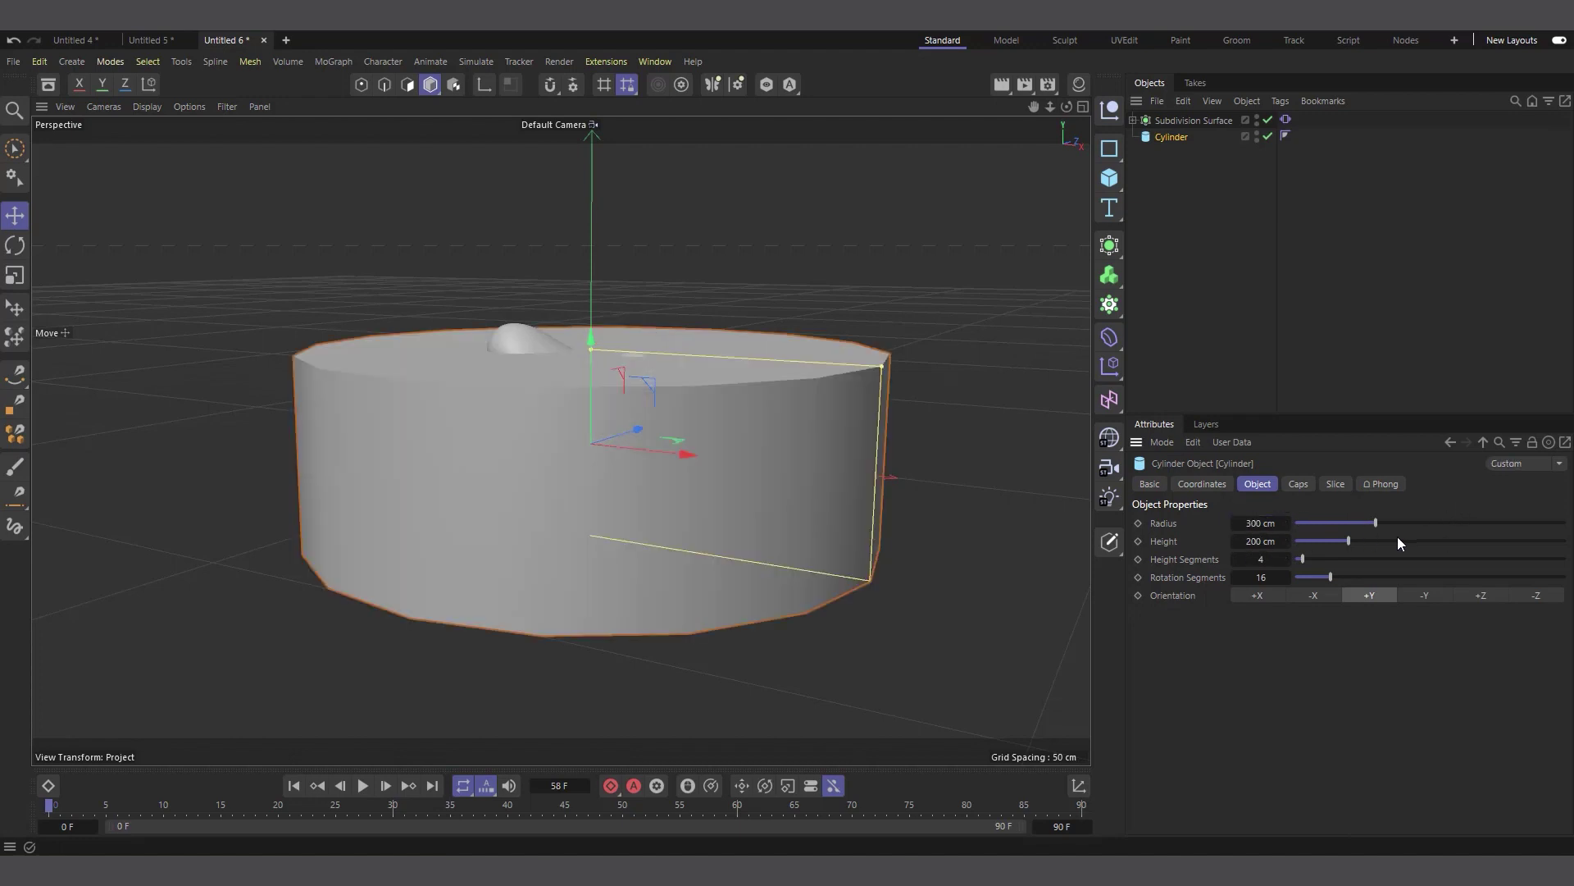
{"action": "left_click", "coordinate": [1252, 541]}
{"action": "type", "text": "50"}
{"action": "key", "text": "Return"}
{"action": "scroll", "coordinate": [736, 543], "scroll_direction": "up", "scroll_amount": 2}
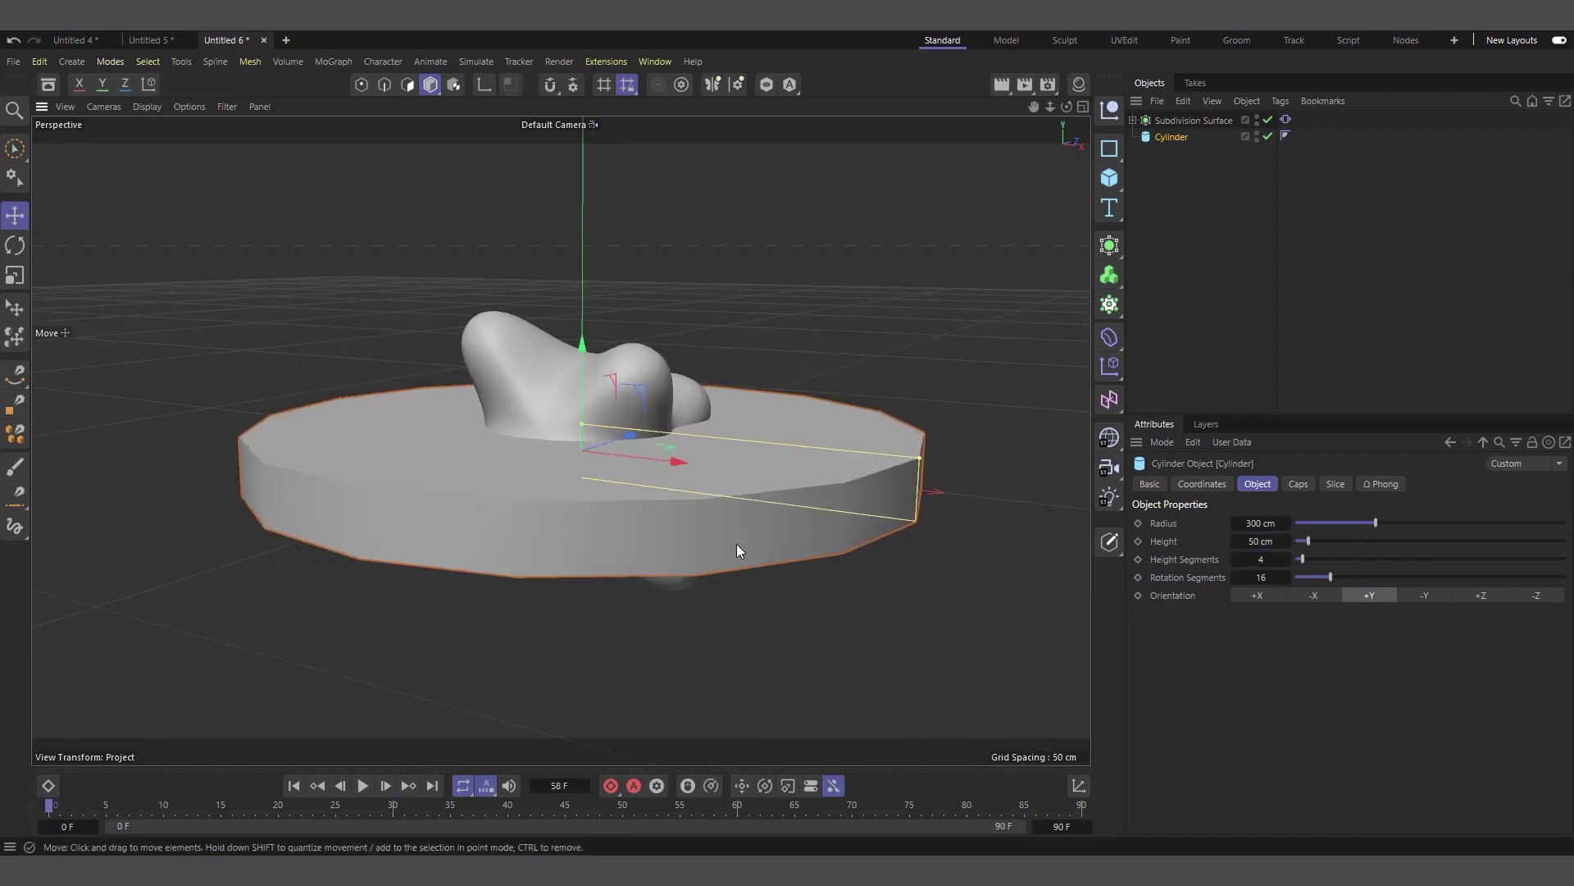
Turn off the cylinder's caps and set its rotation segments to 65
{"action": "left_click", "coordinate": [1300, 485]}
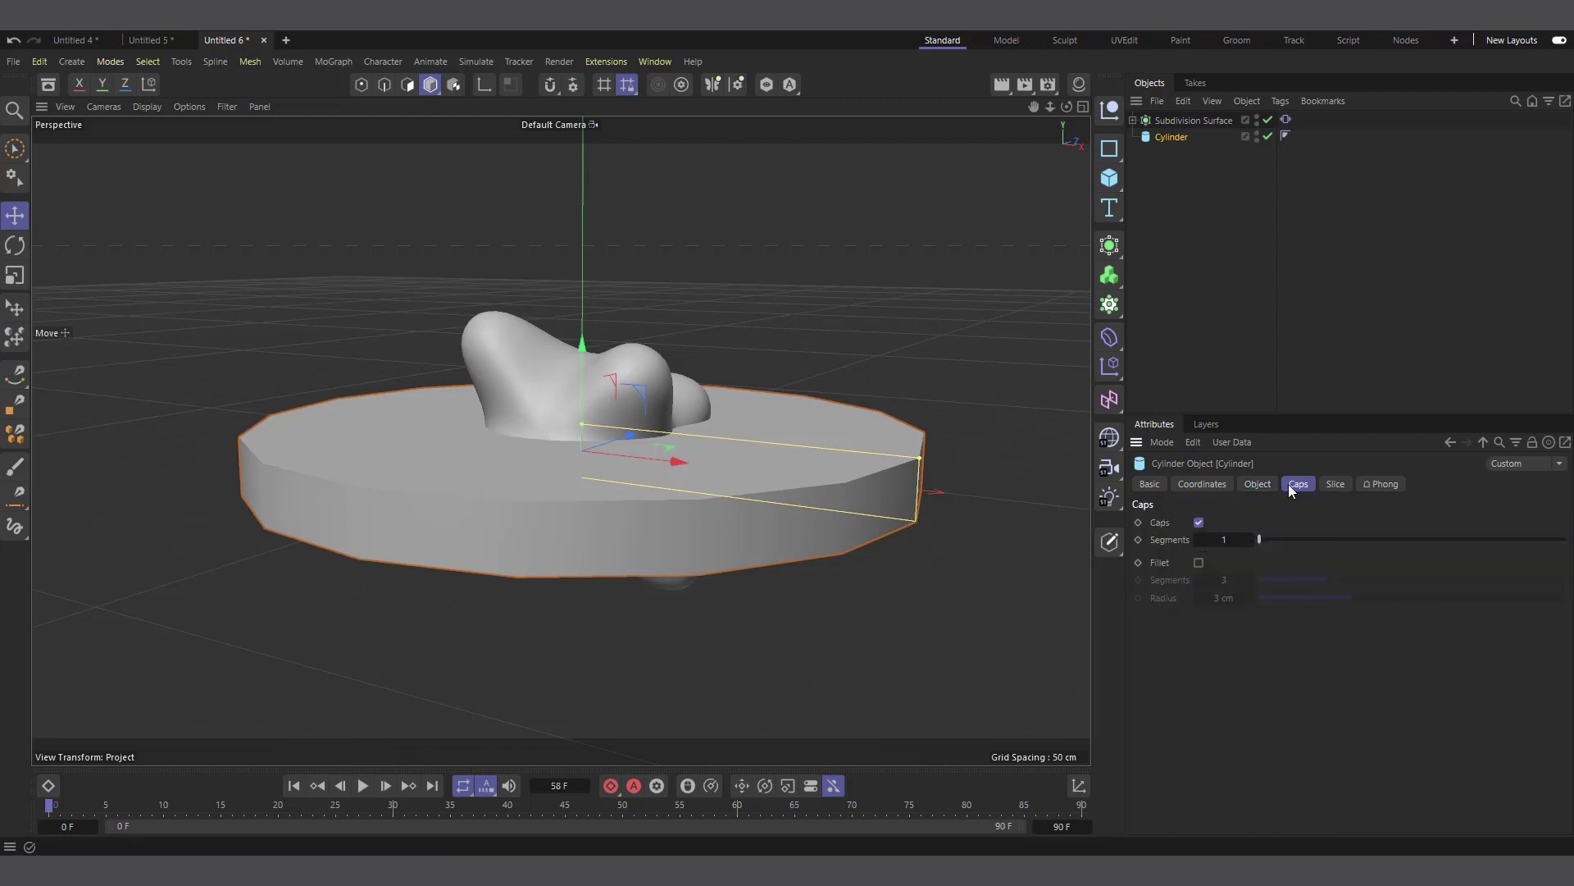
{"action": "left_click", "coordinate": [1199, 522]}
{"action": "left_click_drag", "start_coordinate": [525, 575], "coordinate": [824, 551], "text": "alt"}
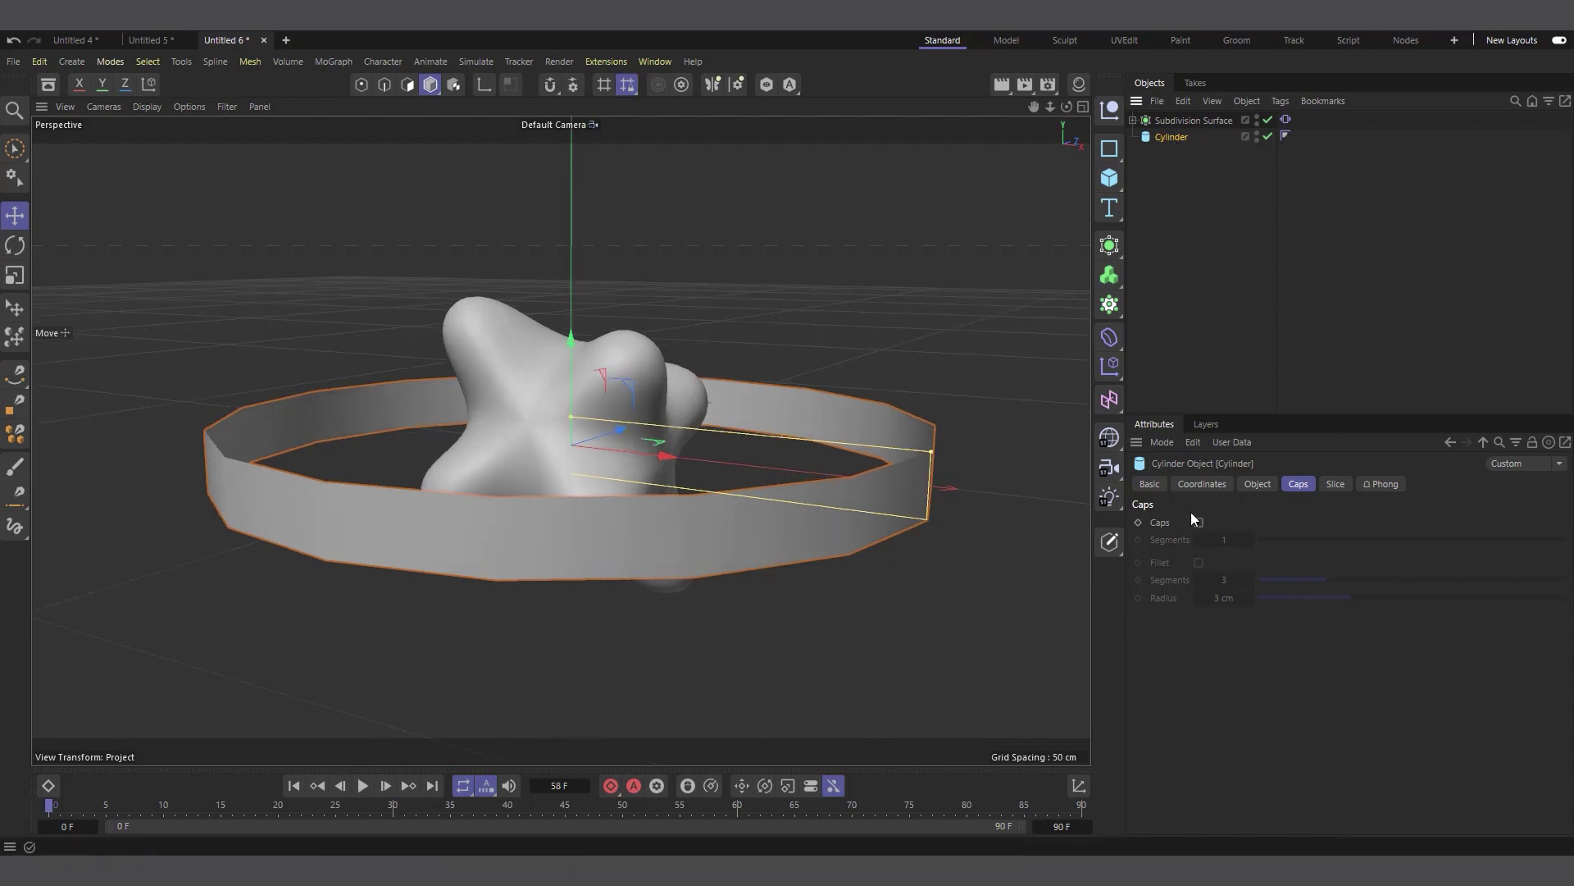
{"action": "left_click", "coordinate": [1257, 486]}
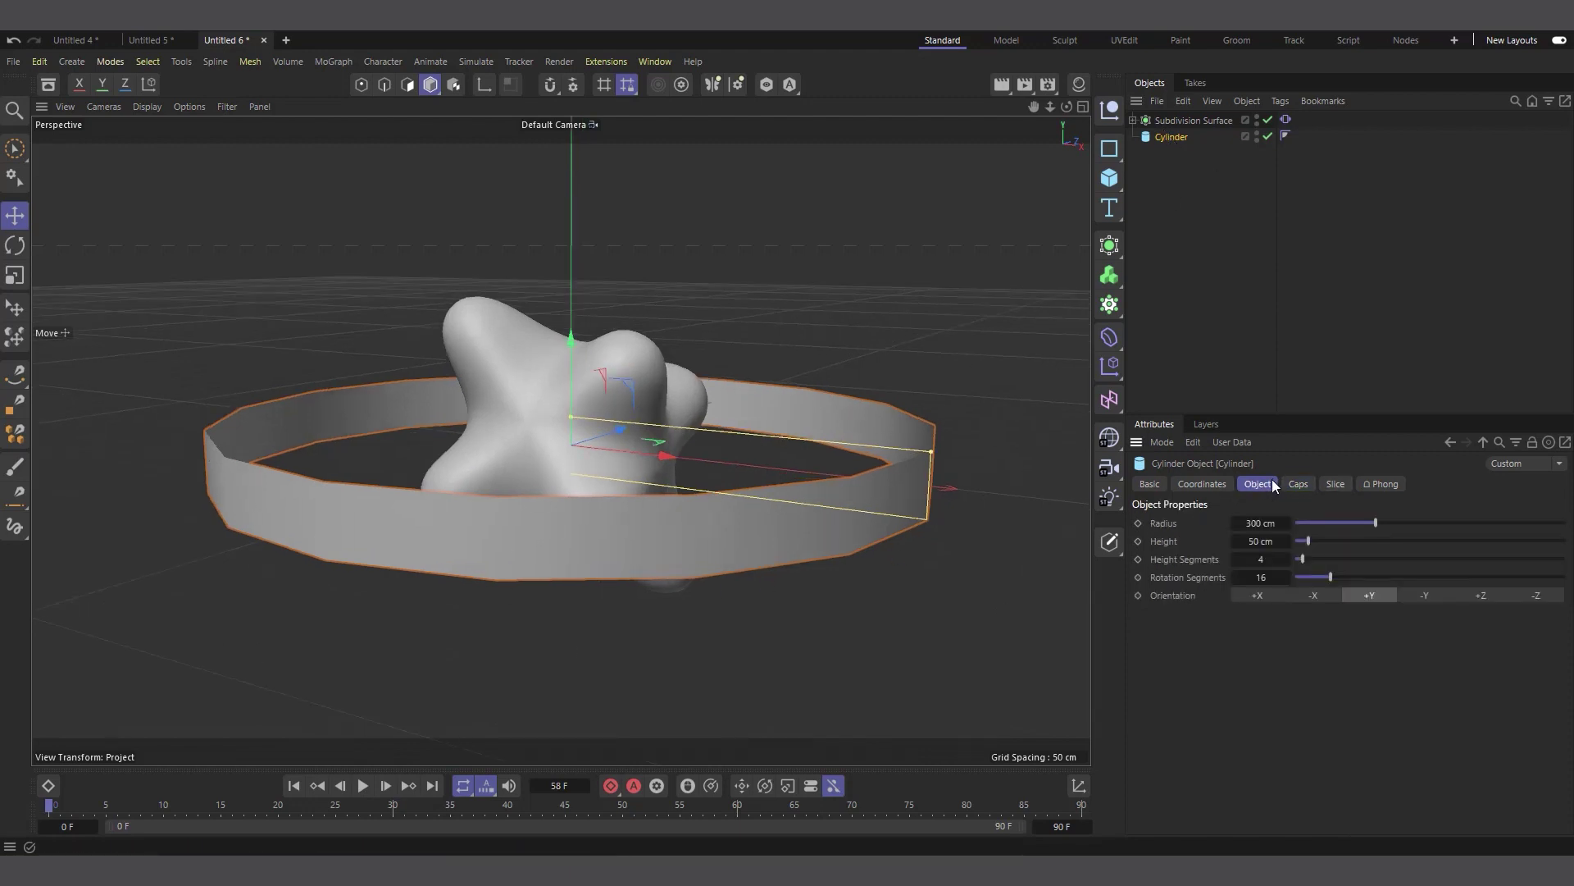
{"action": "left_click_drag", "start_coordinate": [1345, 579], "coordinate": [1470, 592]}
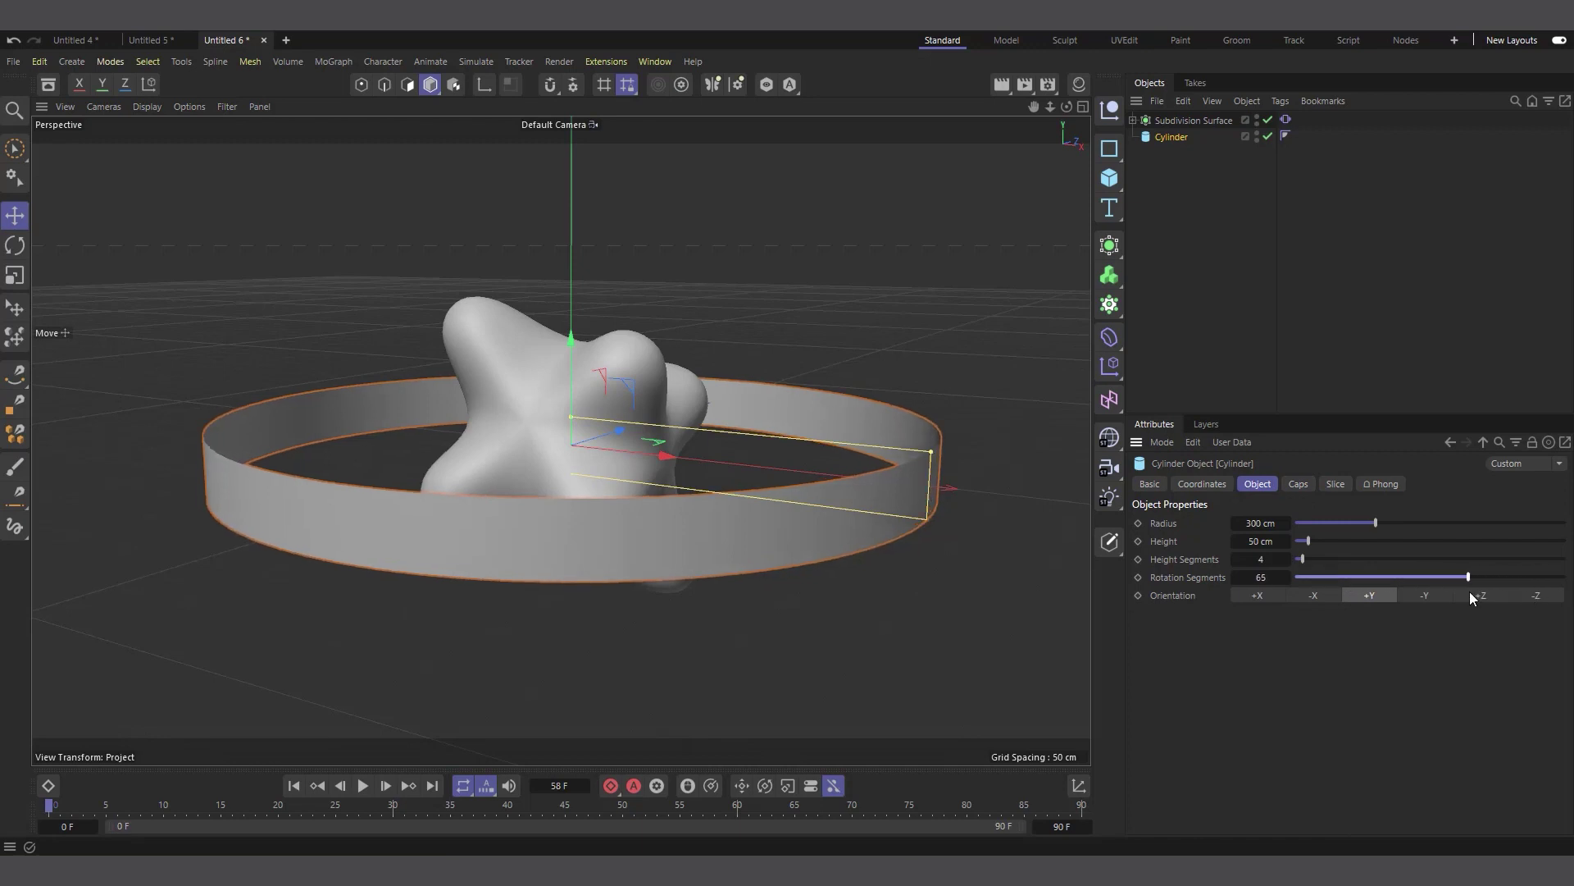
Set the cylinder's rotation segments to 80 and its height segments to 1
{"action": "left_click", "coordinate": [1287, 576]}
{"action": "left_click", "coordinate": [1288, 576]}
{"action": "left_click_drag", "start_coordinate": [1238, 563], "coordinate": [1221, 562]}
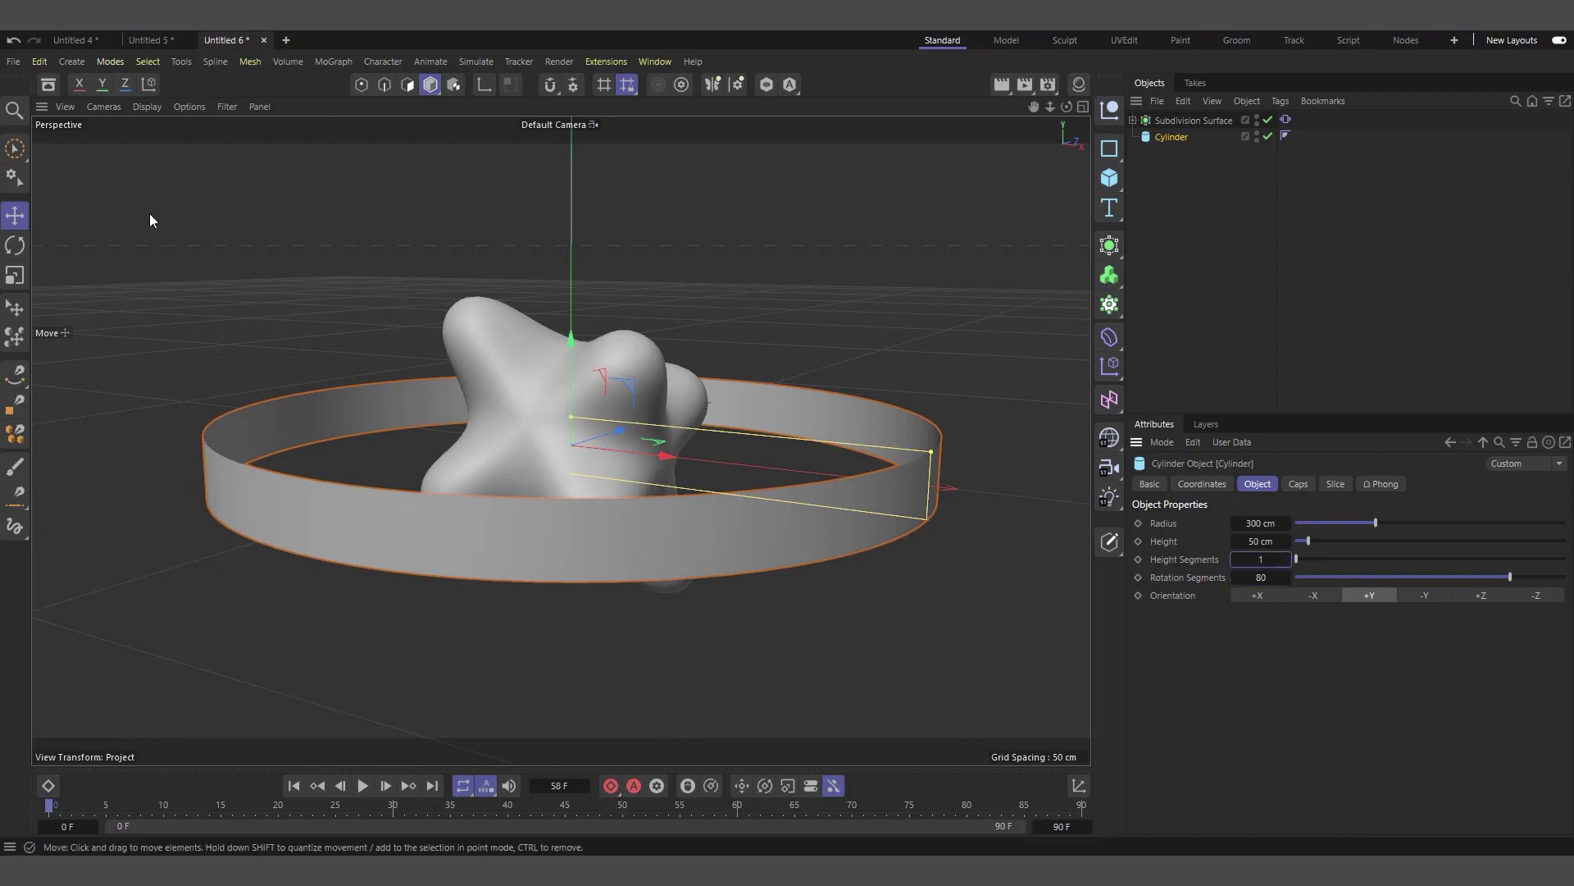
Switch the viewport display to shading with mesh lines to inspect the segments of the cylinder and the star shape
{"action": "left_click", "coordinate": [147, 107]}
{"action": "left_click", "coordinate": [165, 175]}
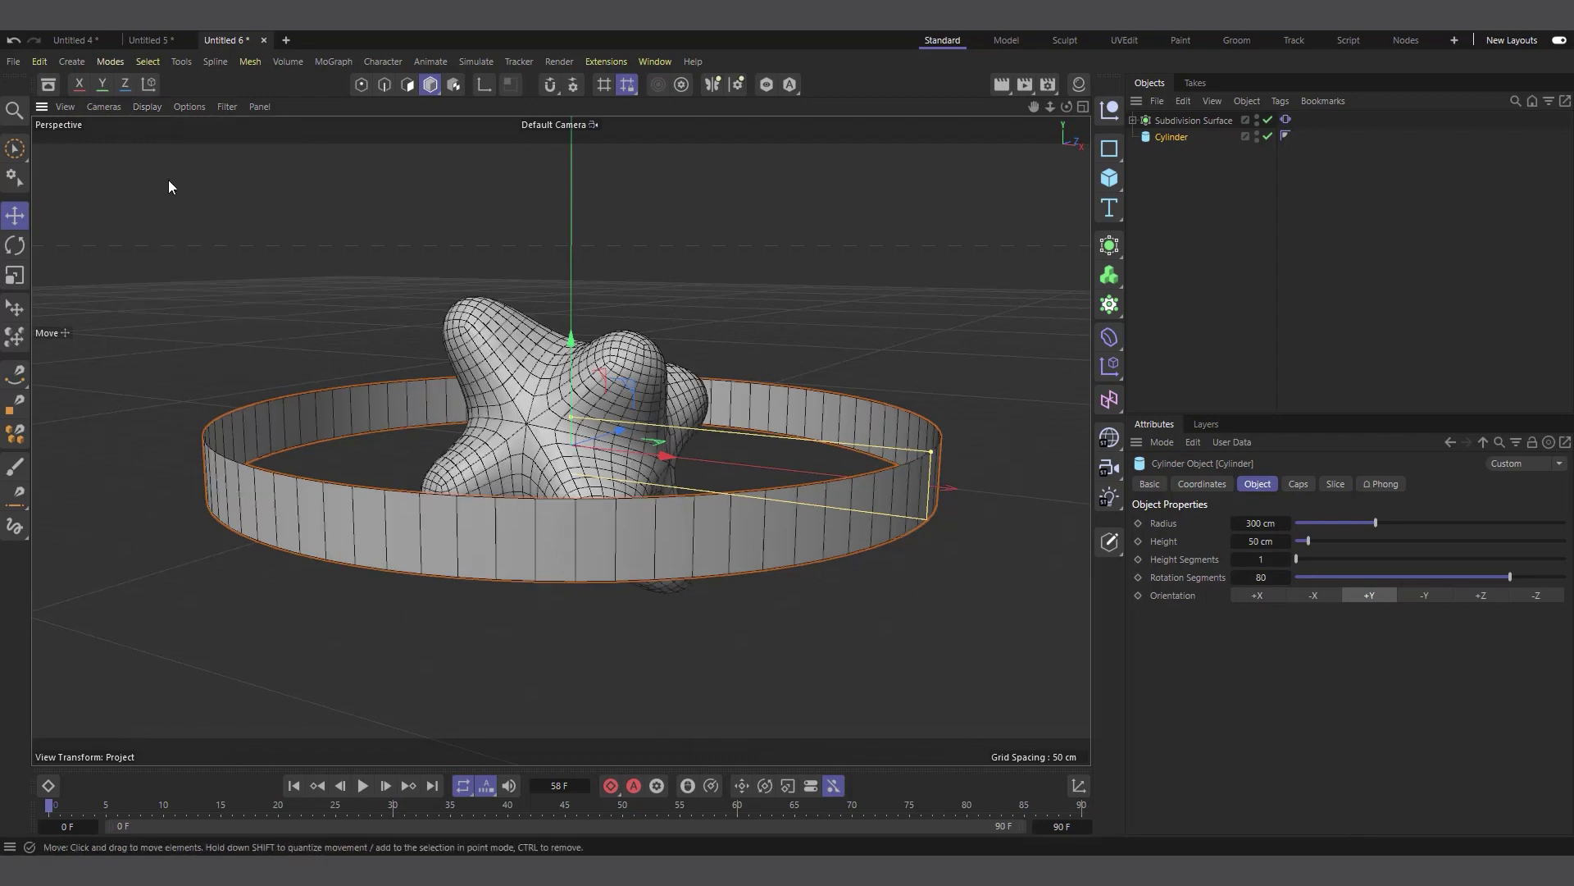
{"action": "mouse_move", "coordinate": [662, 435]}
{"action": "left_mouse_down", "text": "alt"}
{"action": "mouse_move", "coordinate": [564, 554]}
{"action": "mouse_move", "coordinate": [590, 555]}
{"action": "left_mouse_up", "text": "alt"}
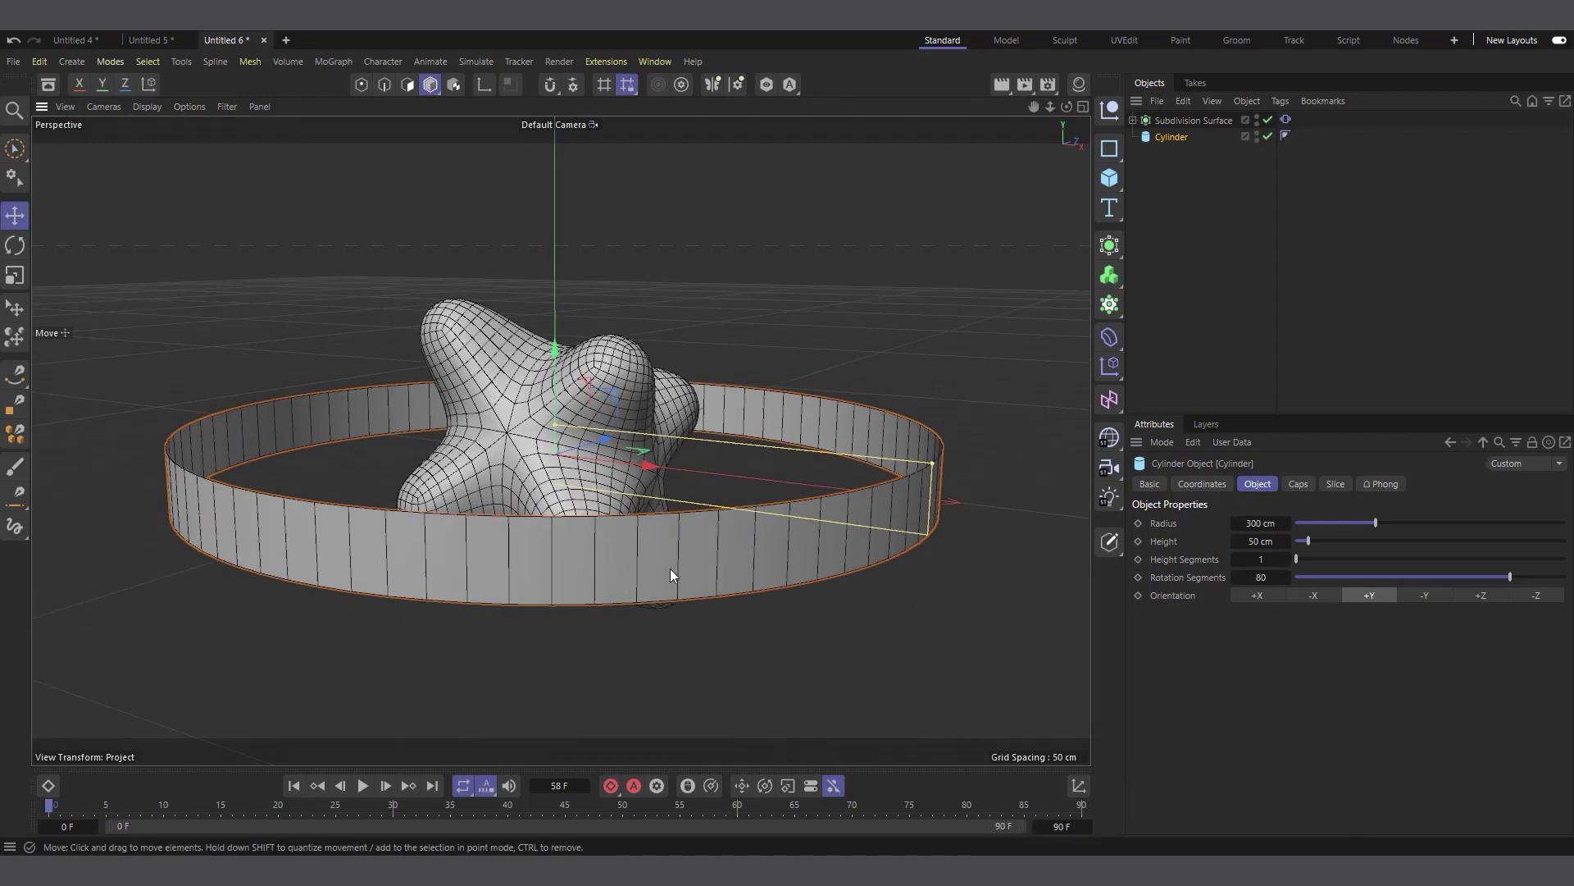
{"action": "scroll", "coordinate": [537, 509], "scroll_direction": "up", "scroll_amount": 2}
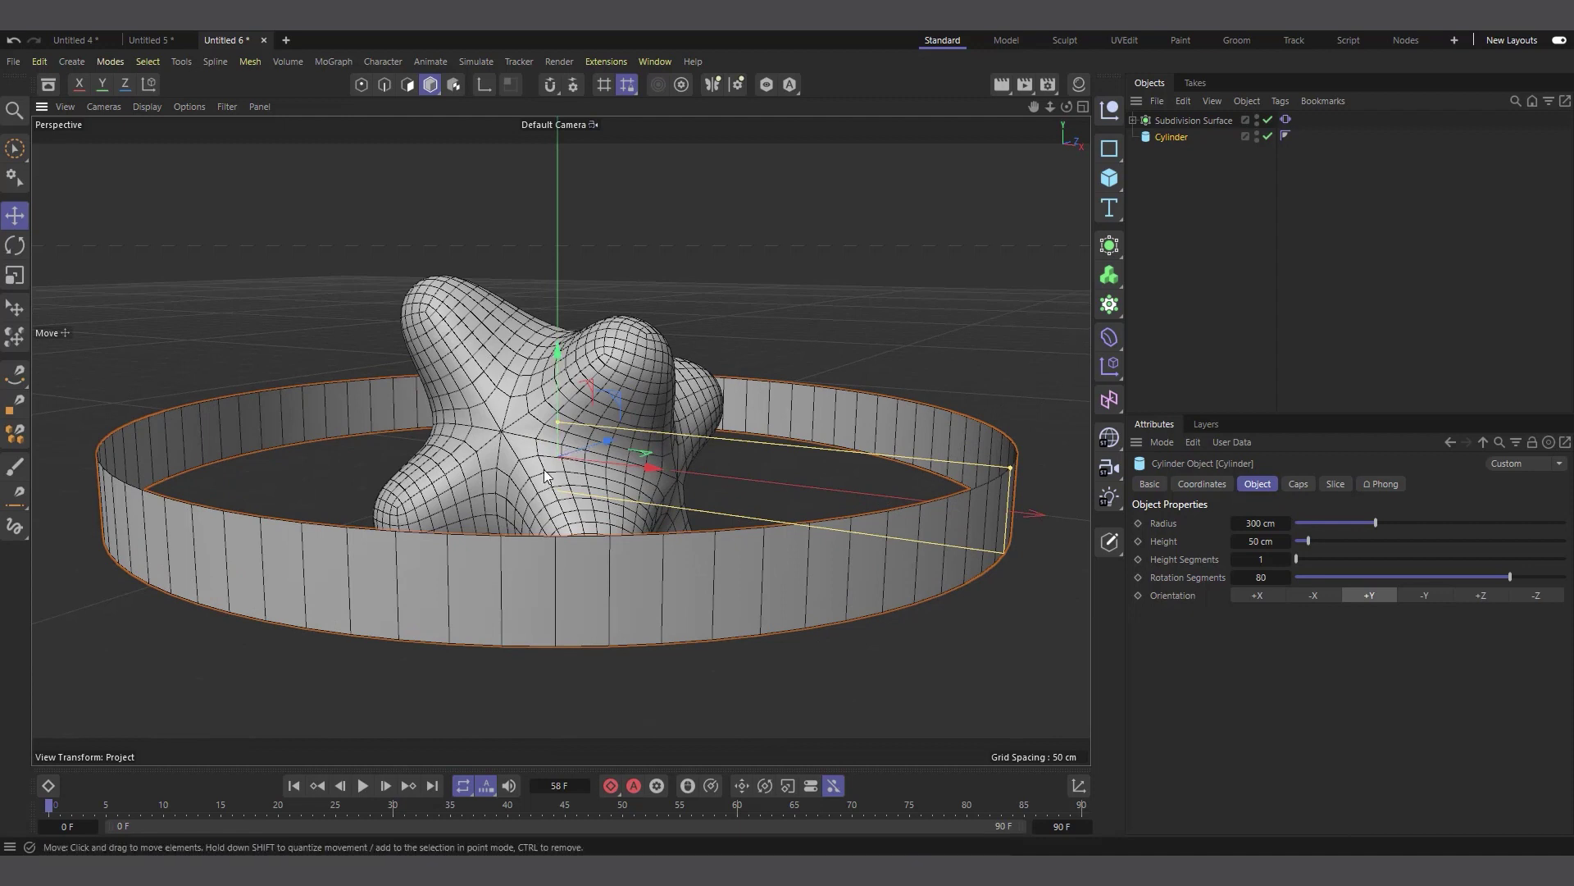
Add a Cloth simulation tag to the cylinder and play the simulation with the scene gravity set to 0 cm
{"action": "left_click", "coordinate": [1189, 121]}
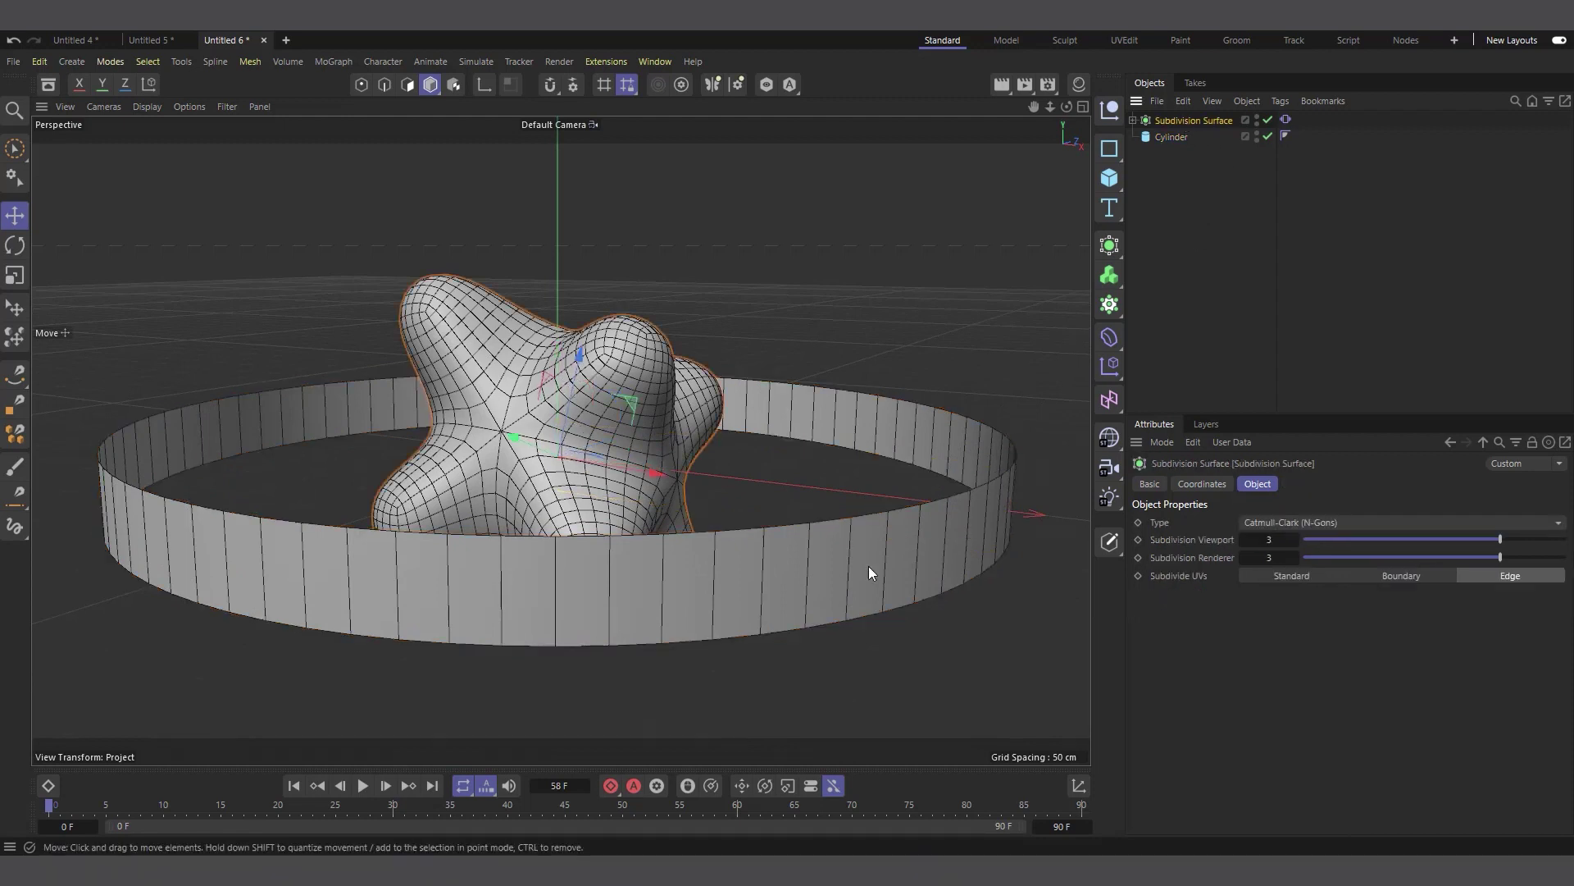
{"action": "right_click", "coordinate": [1168, 138]}
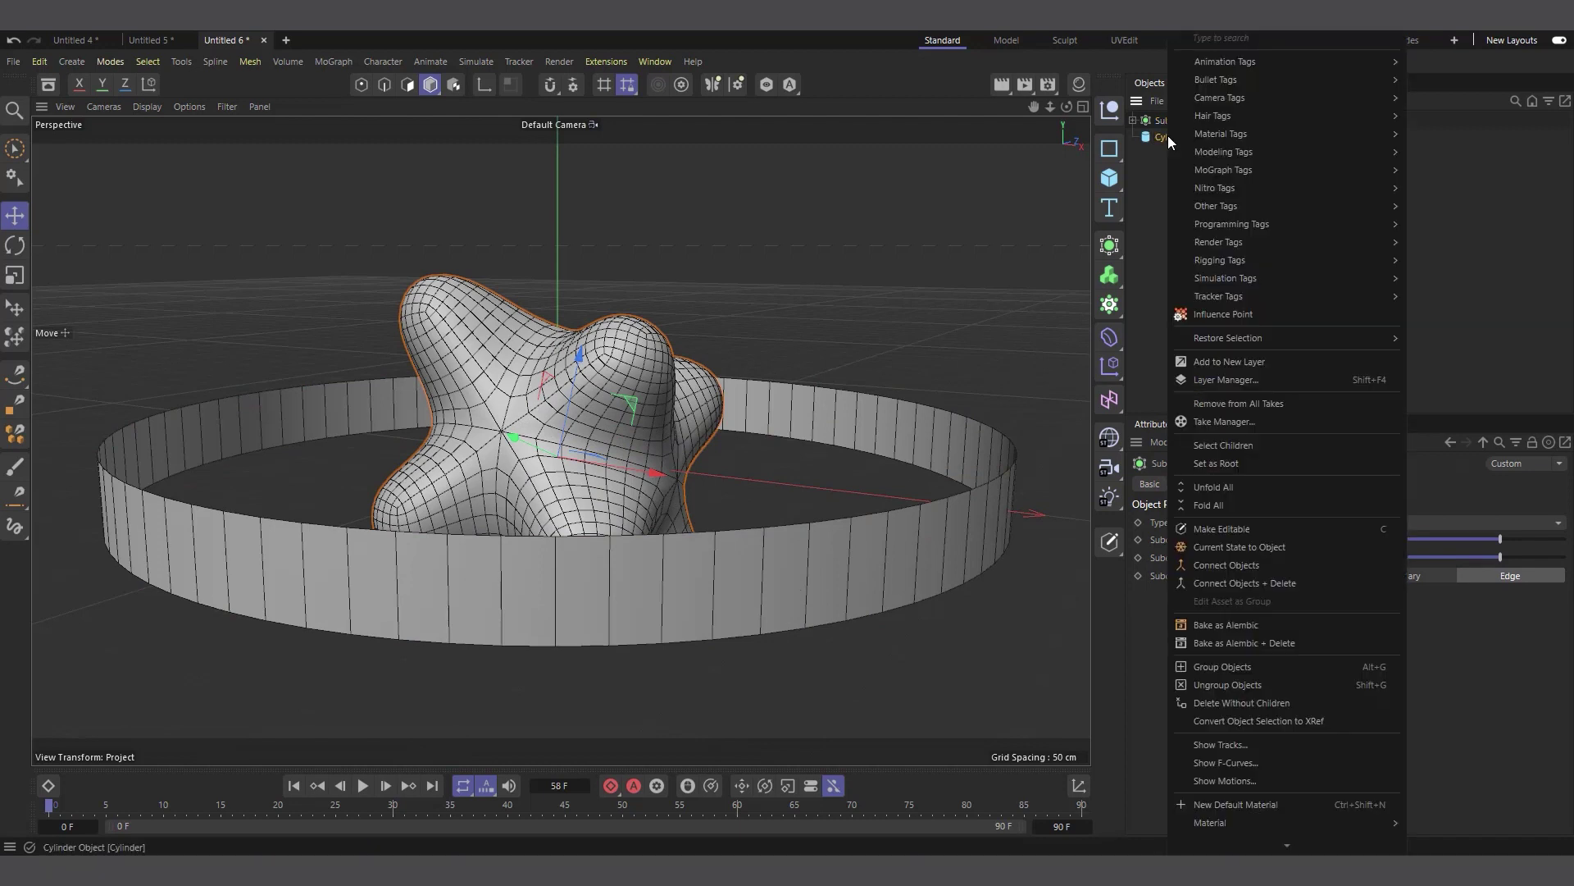
{"action": "mouse_move", "coordinate": [1257, 278]}
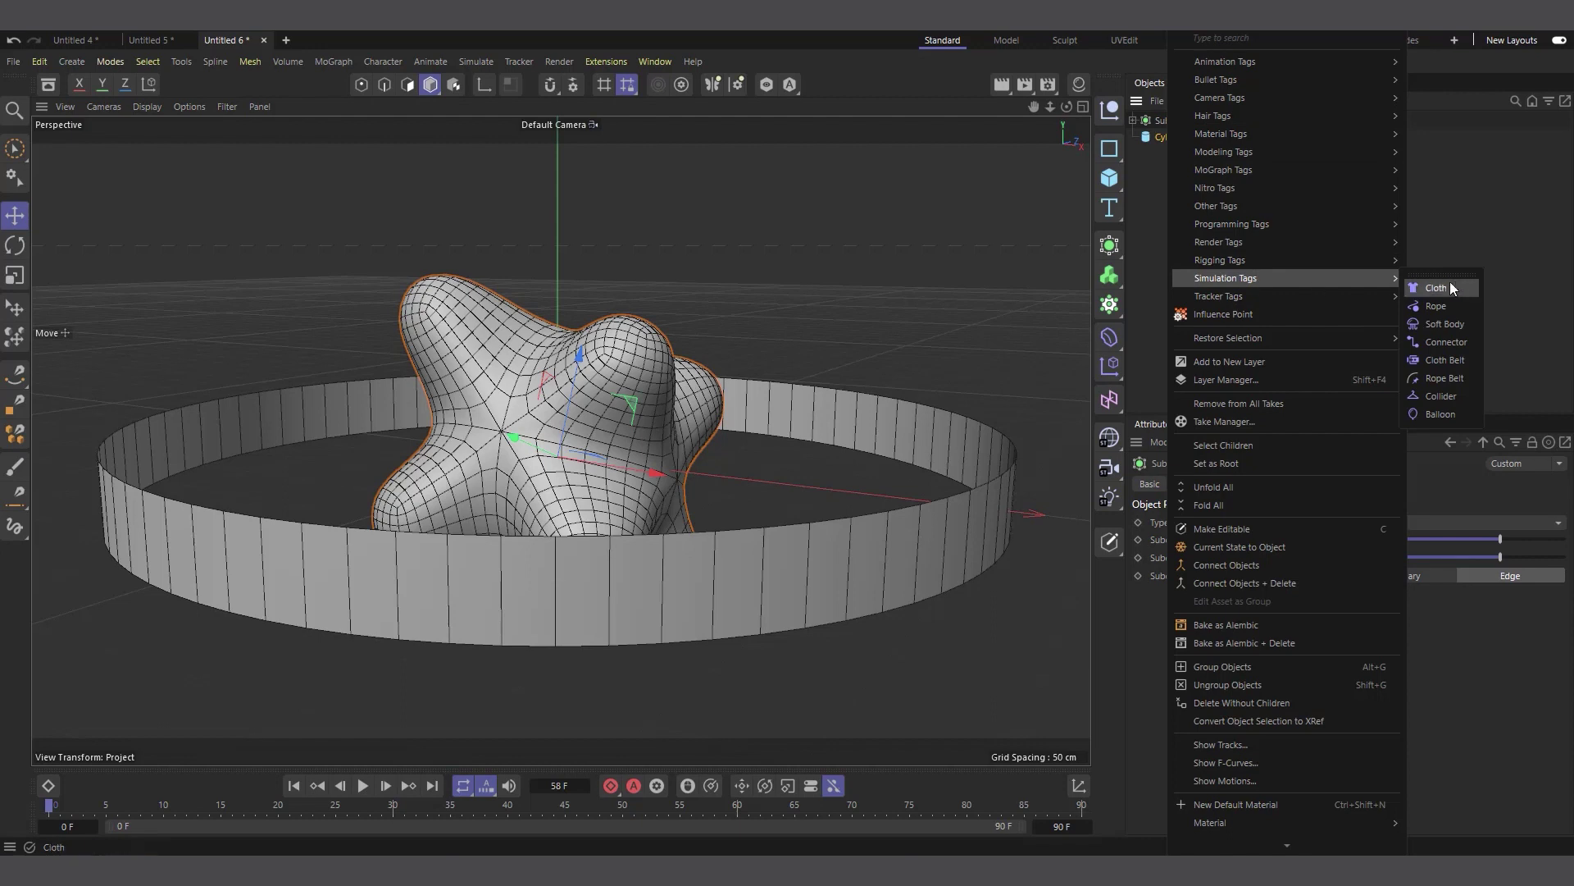
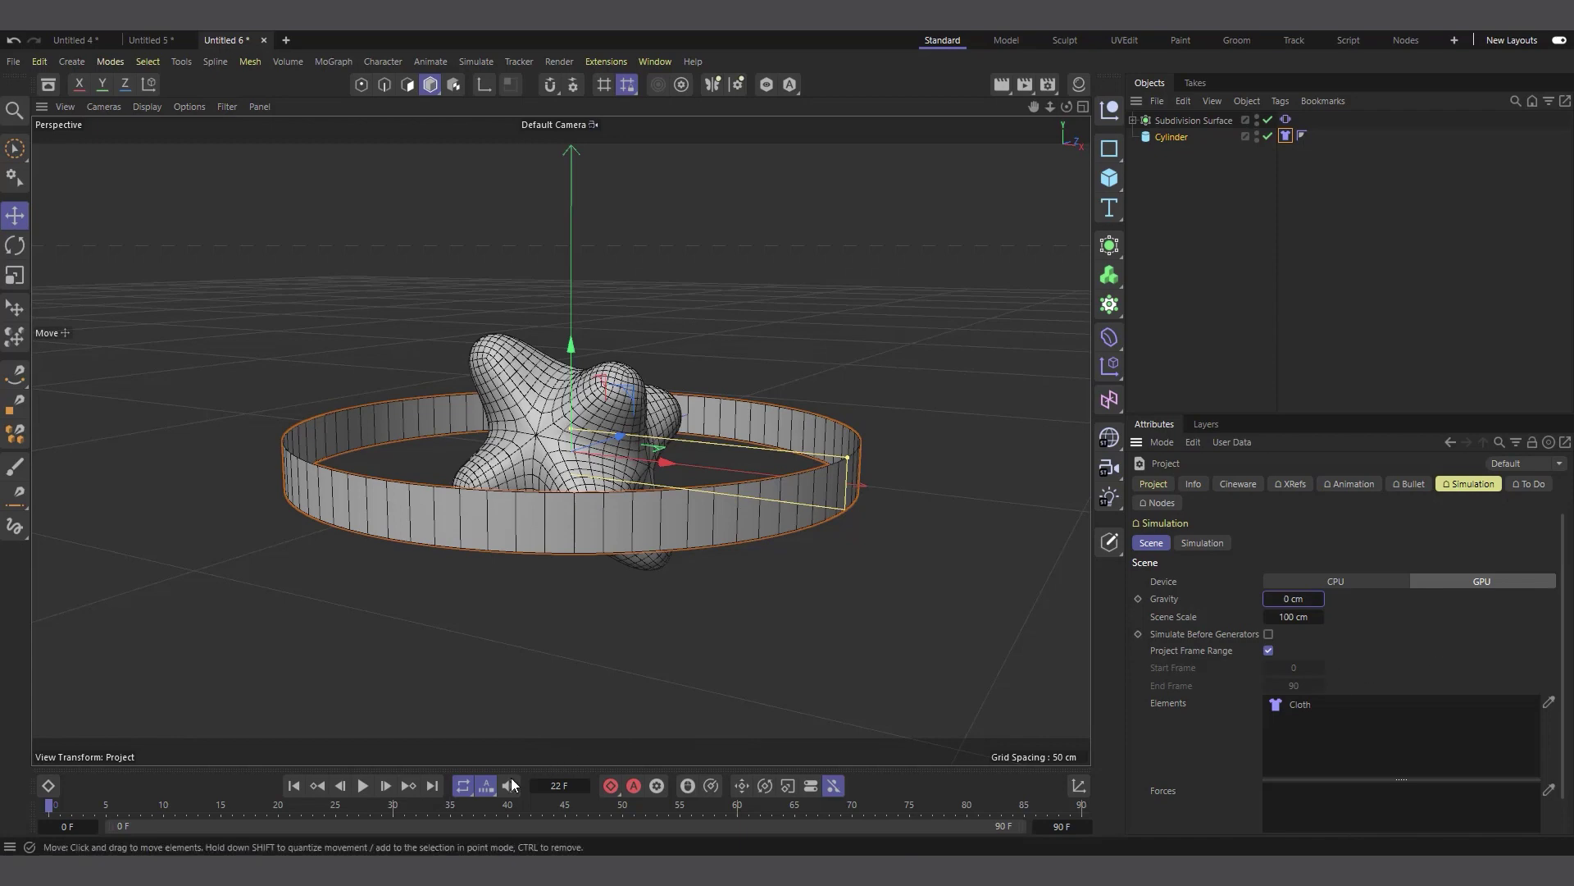
{"action": "left_click", "coordinate": [363, 785]}
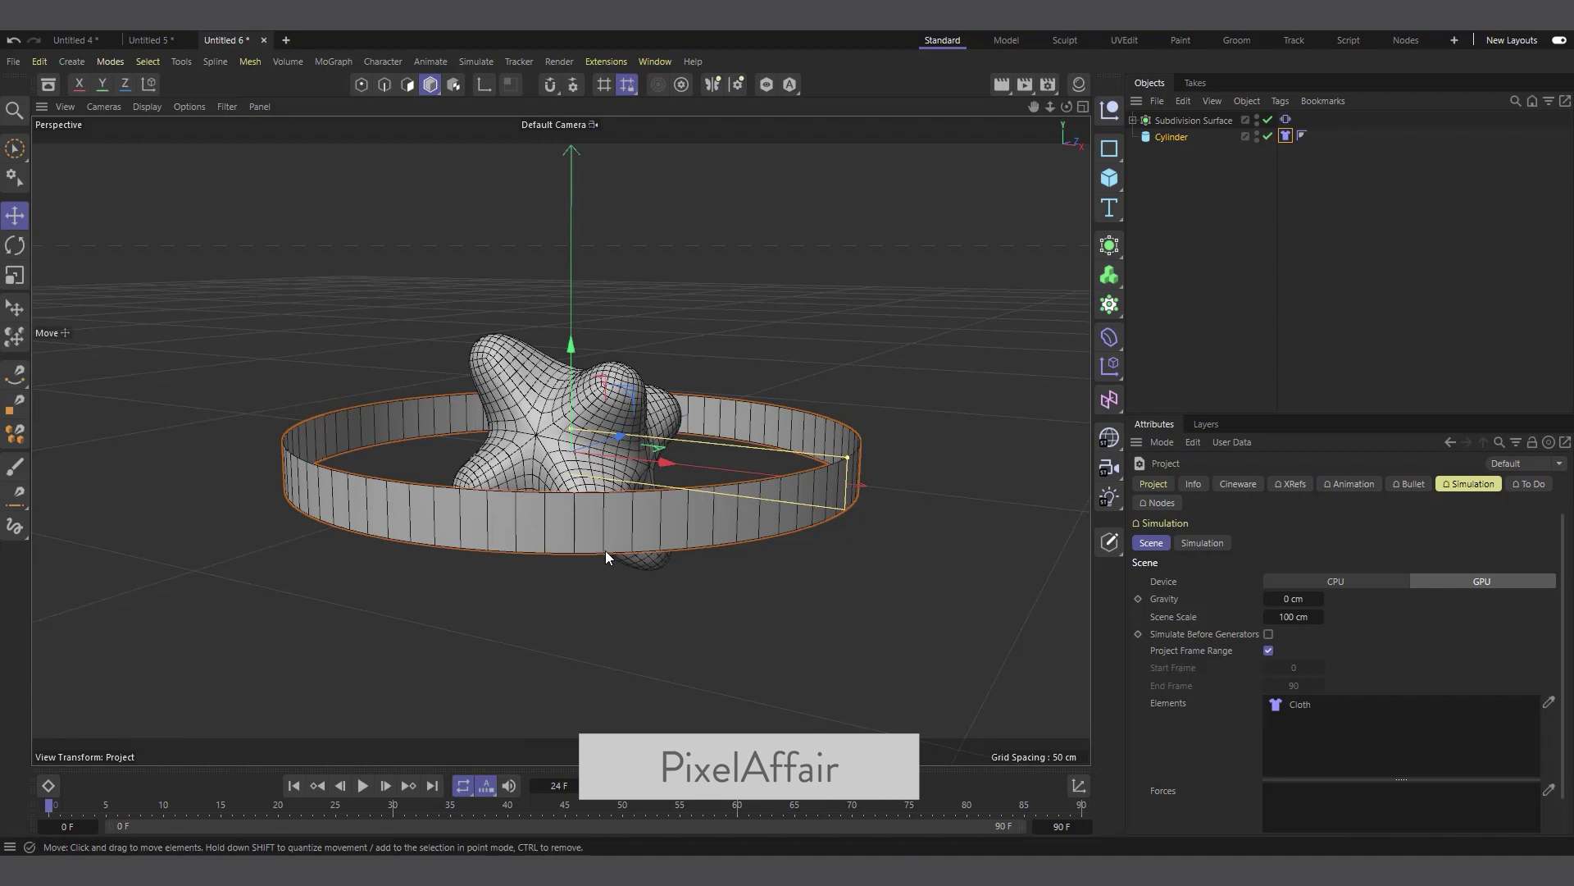
Try a Target Length of 143% in the cylinder's Cloth tag, play the simulation, and return to the first frame
{"action": "left_click", "coordinate": [1285, 137]}
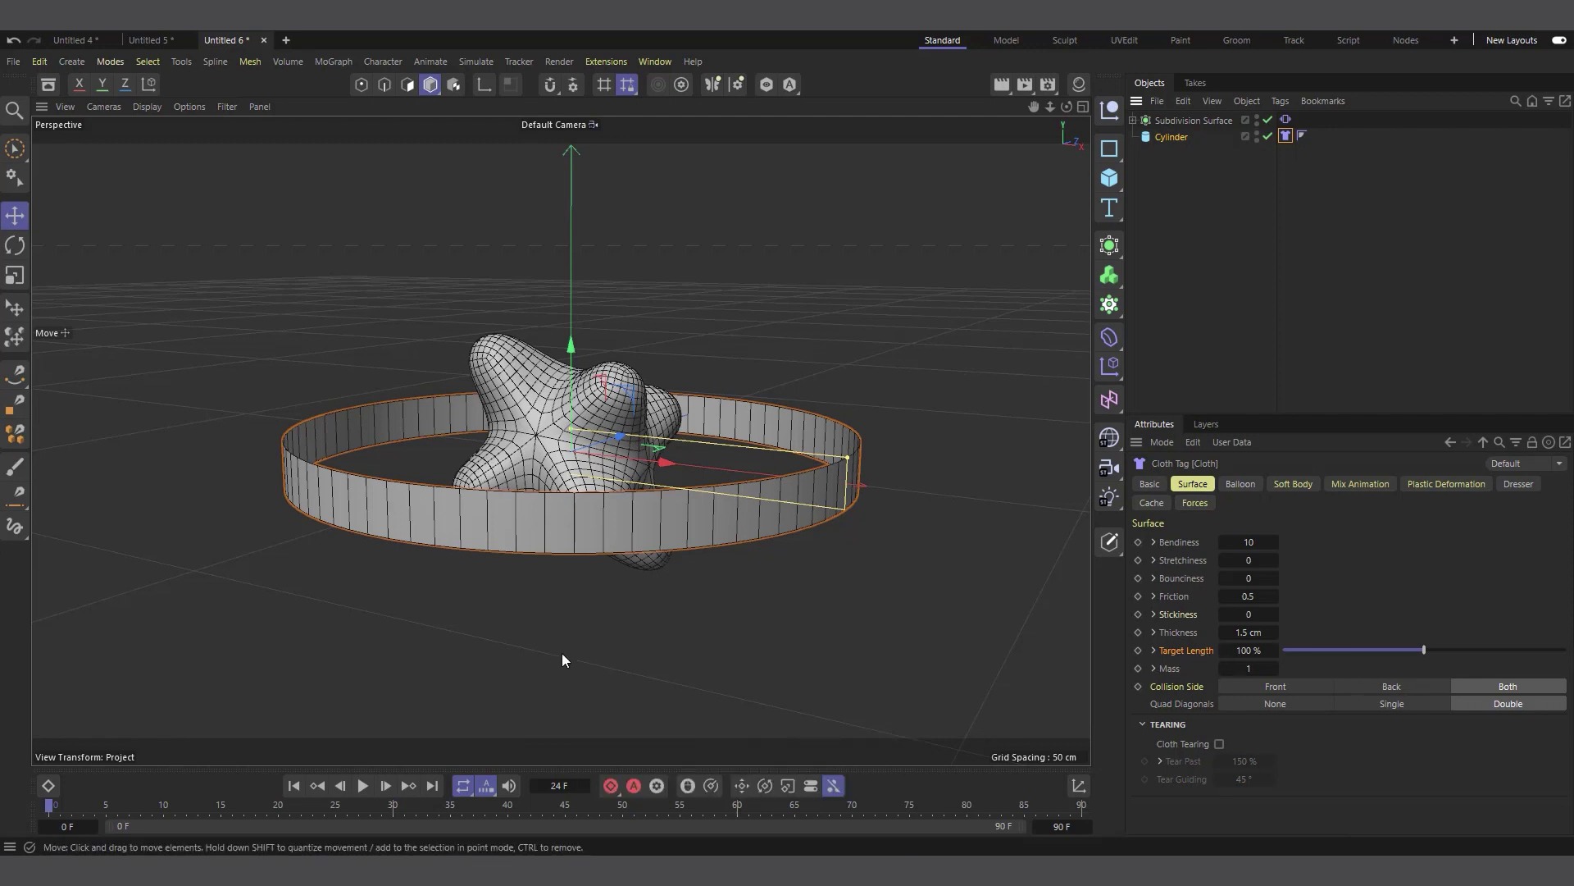
{"action": "left_click_drag", "start_coordinate": [566, 492], "coordinate": [611, 482], "text": "alt"}
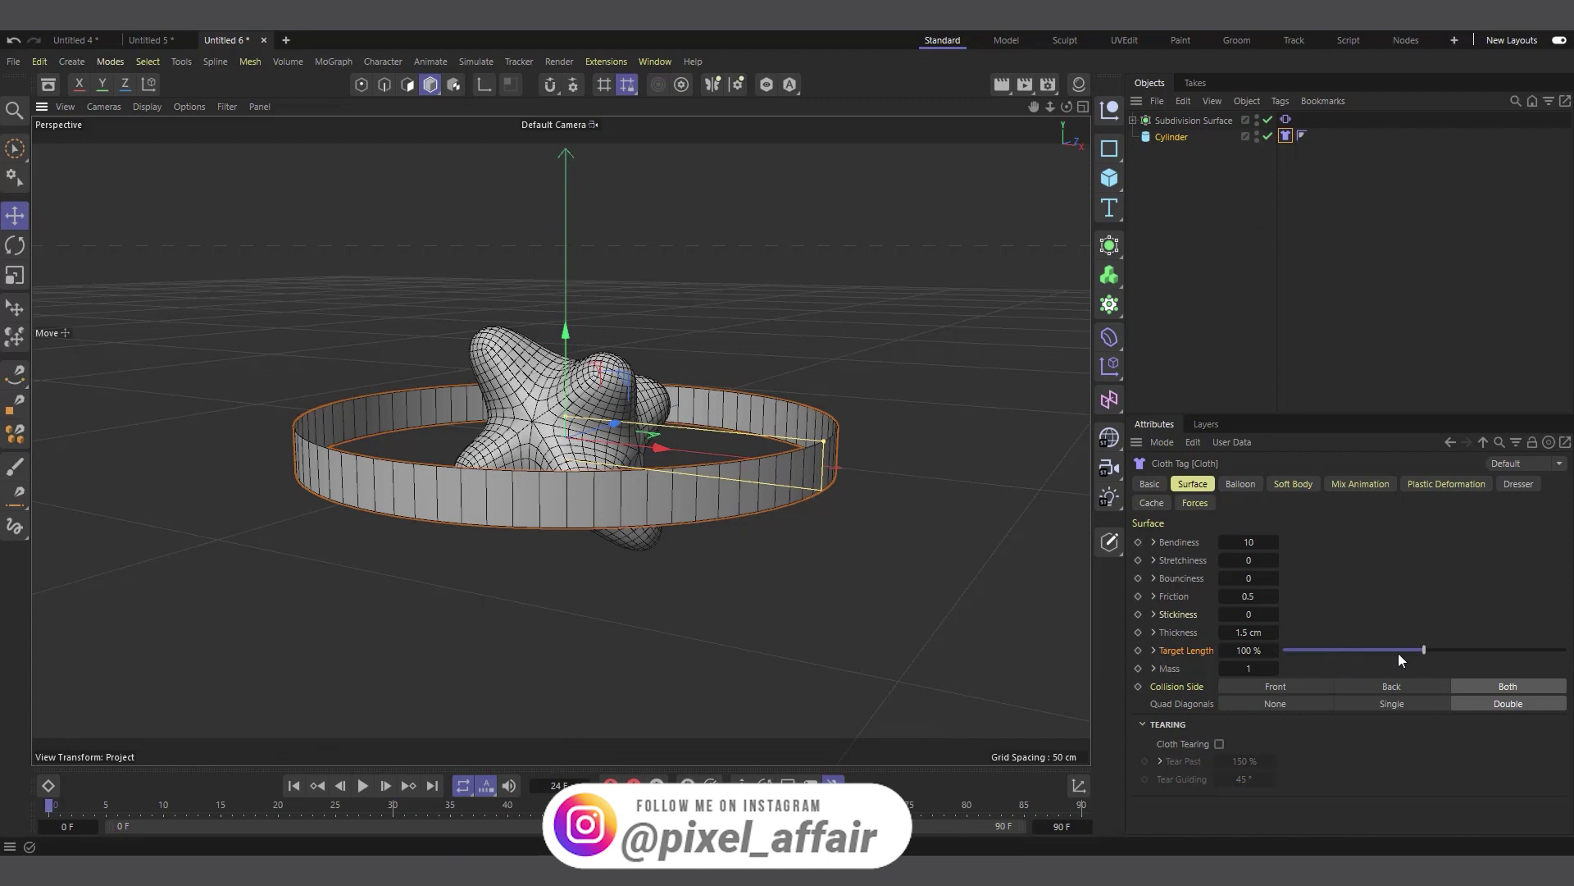
{"action": "left_click", "coordinate": [1486, 649]}
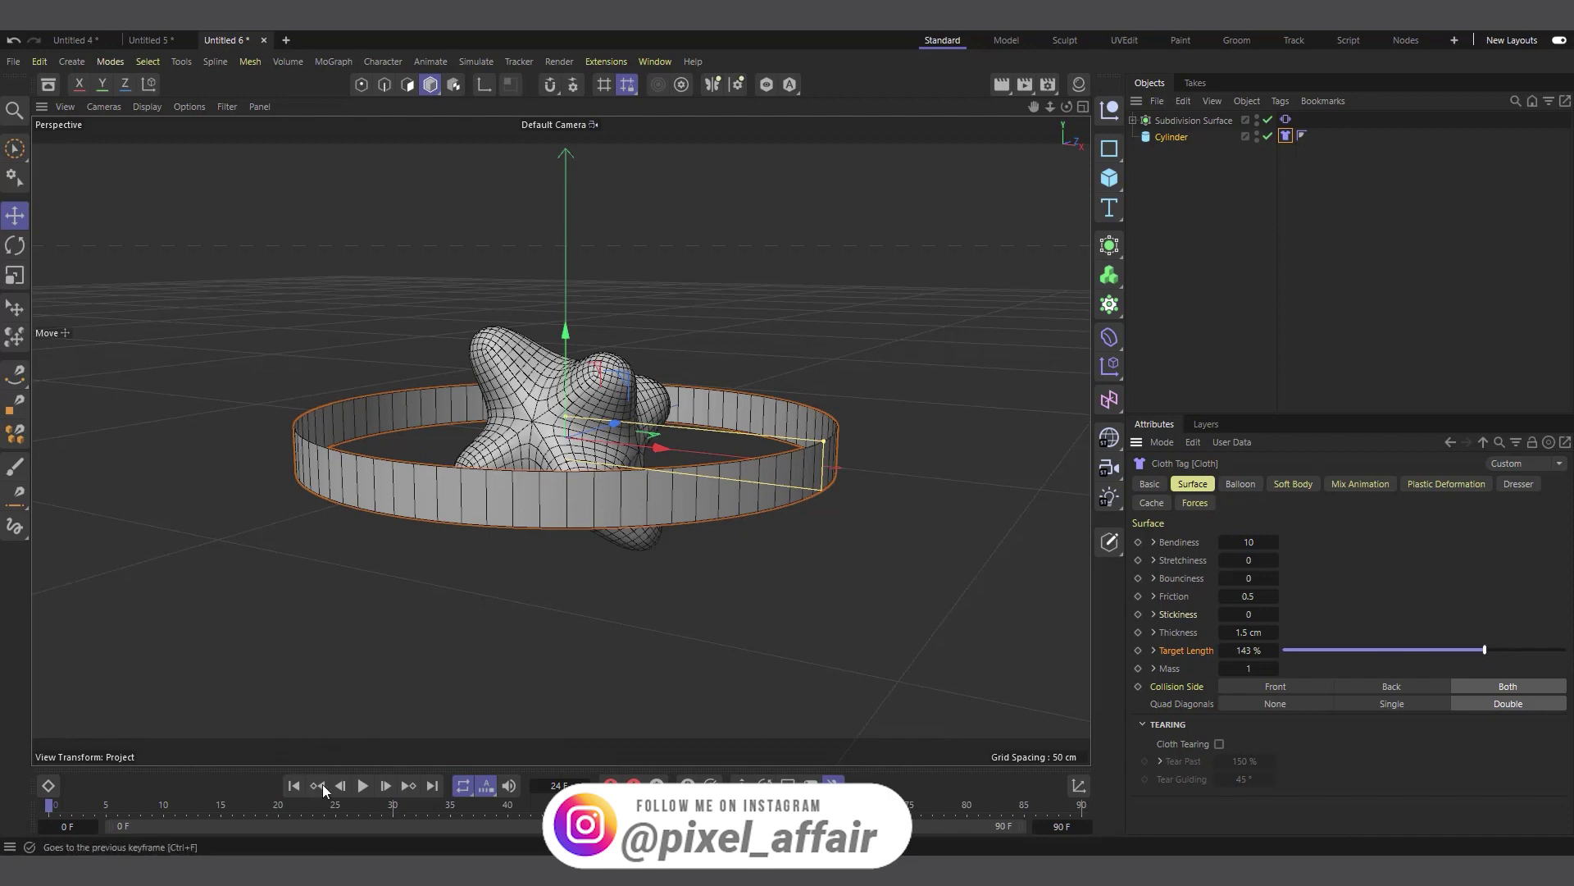
{"action": "left_click", "coordinate": [362, 785]}
{"action": "left_click", "coordinate": [363, 786]}
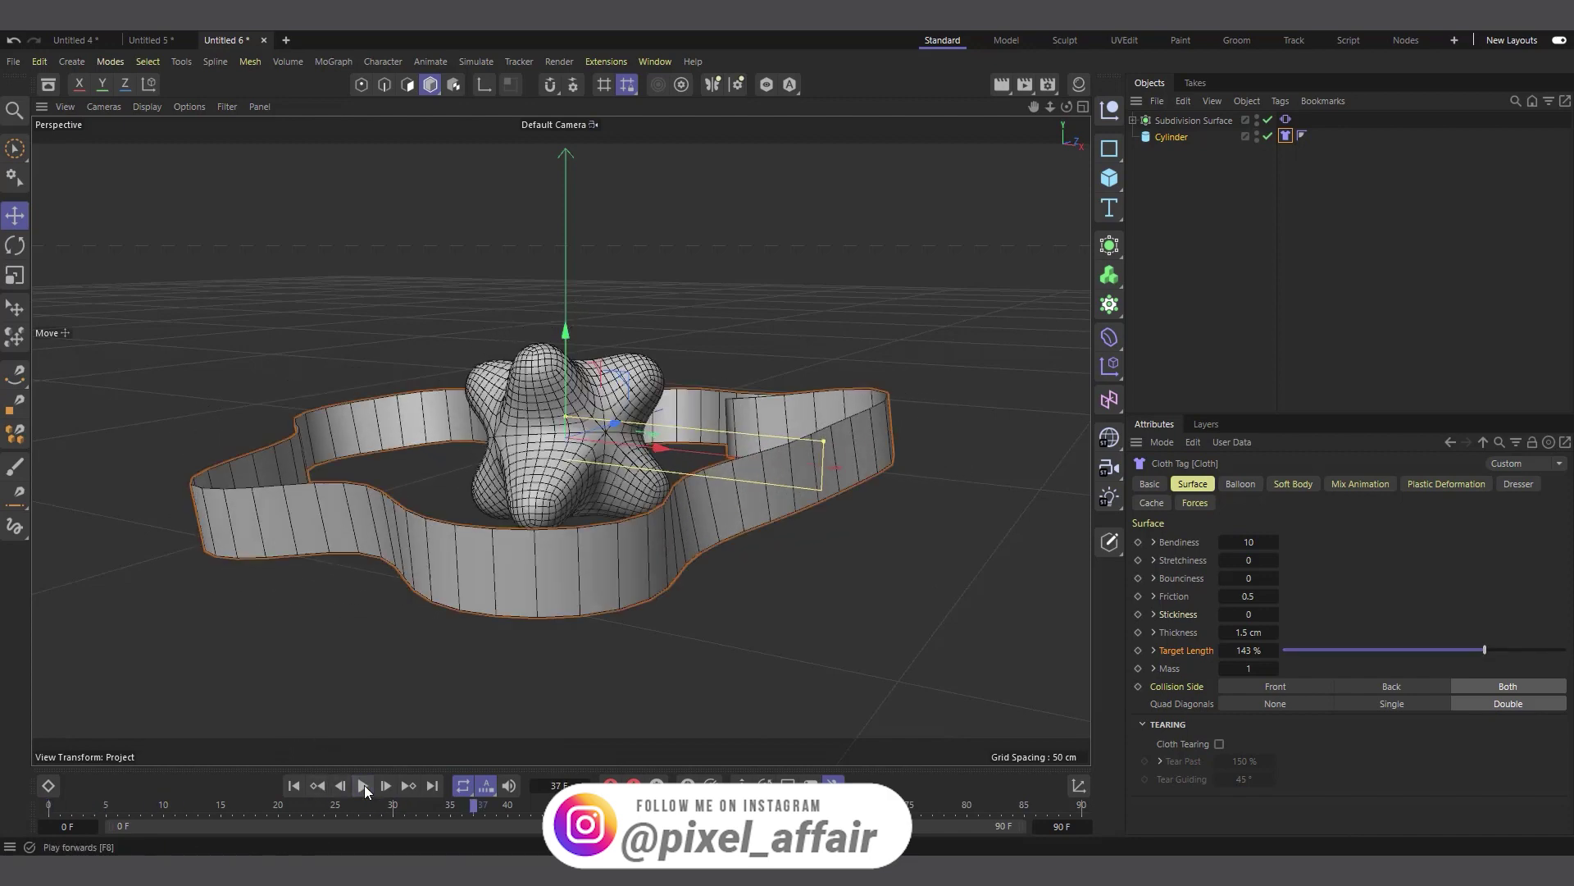
{"action": "left_click", "coordinate": [293, 785]}
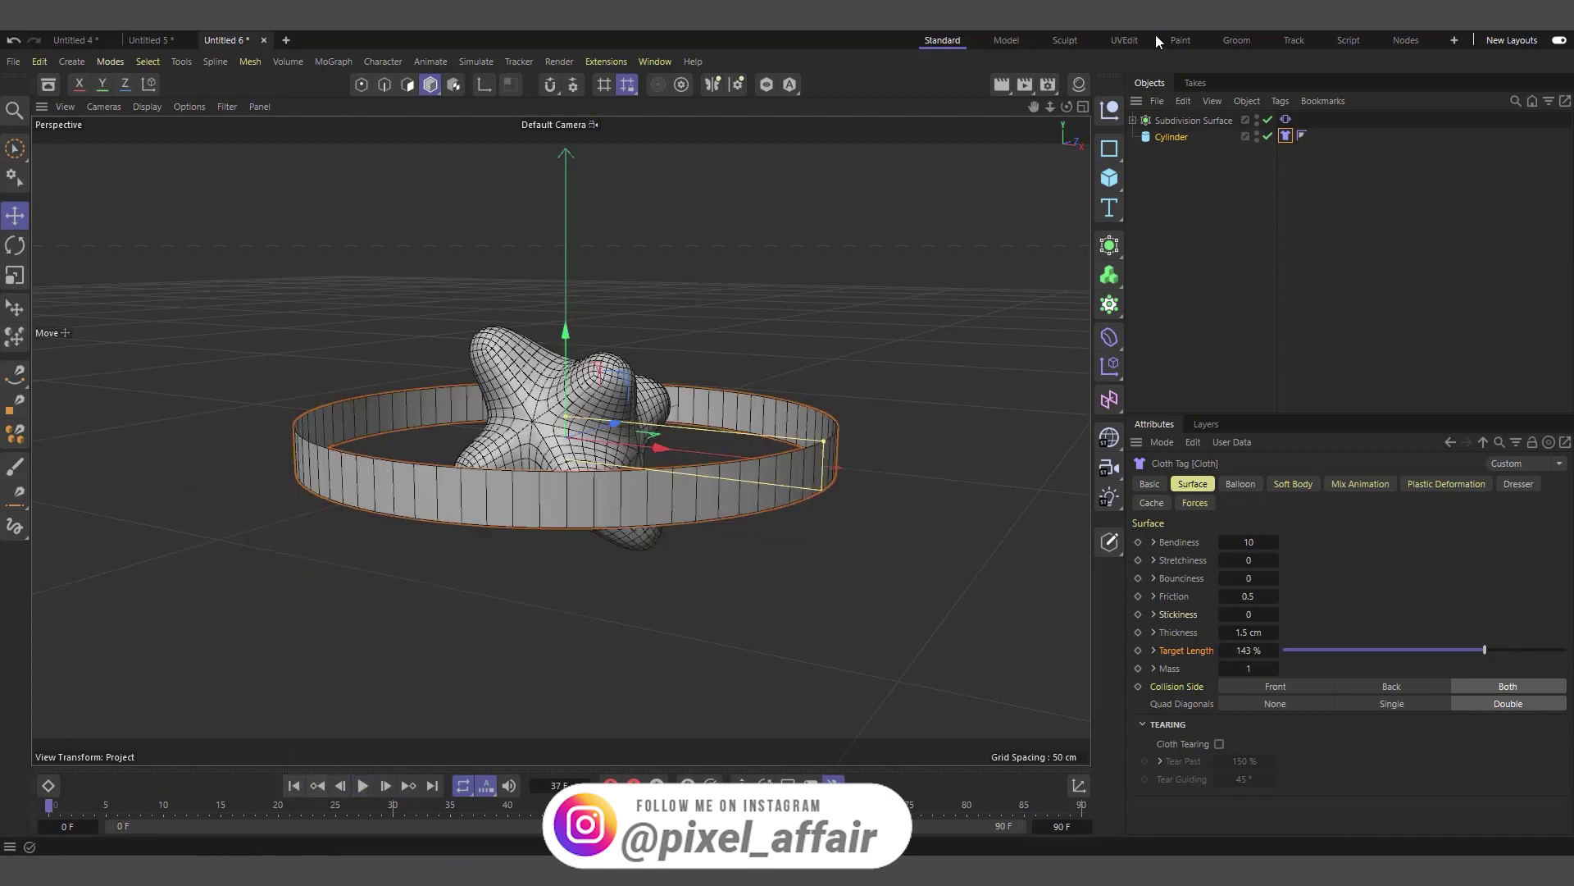
Try a cloth Target Length of 20%, play the simulation, and return to the first frame
{"action": "left_click", "coordinate": [1312, 651]}
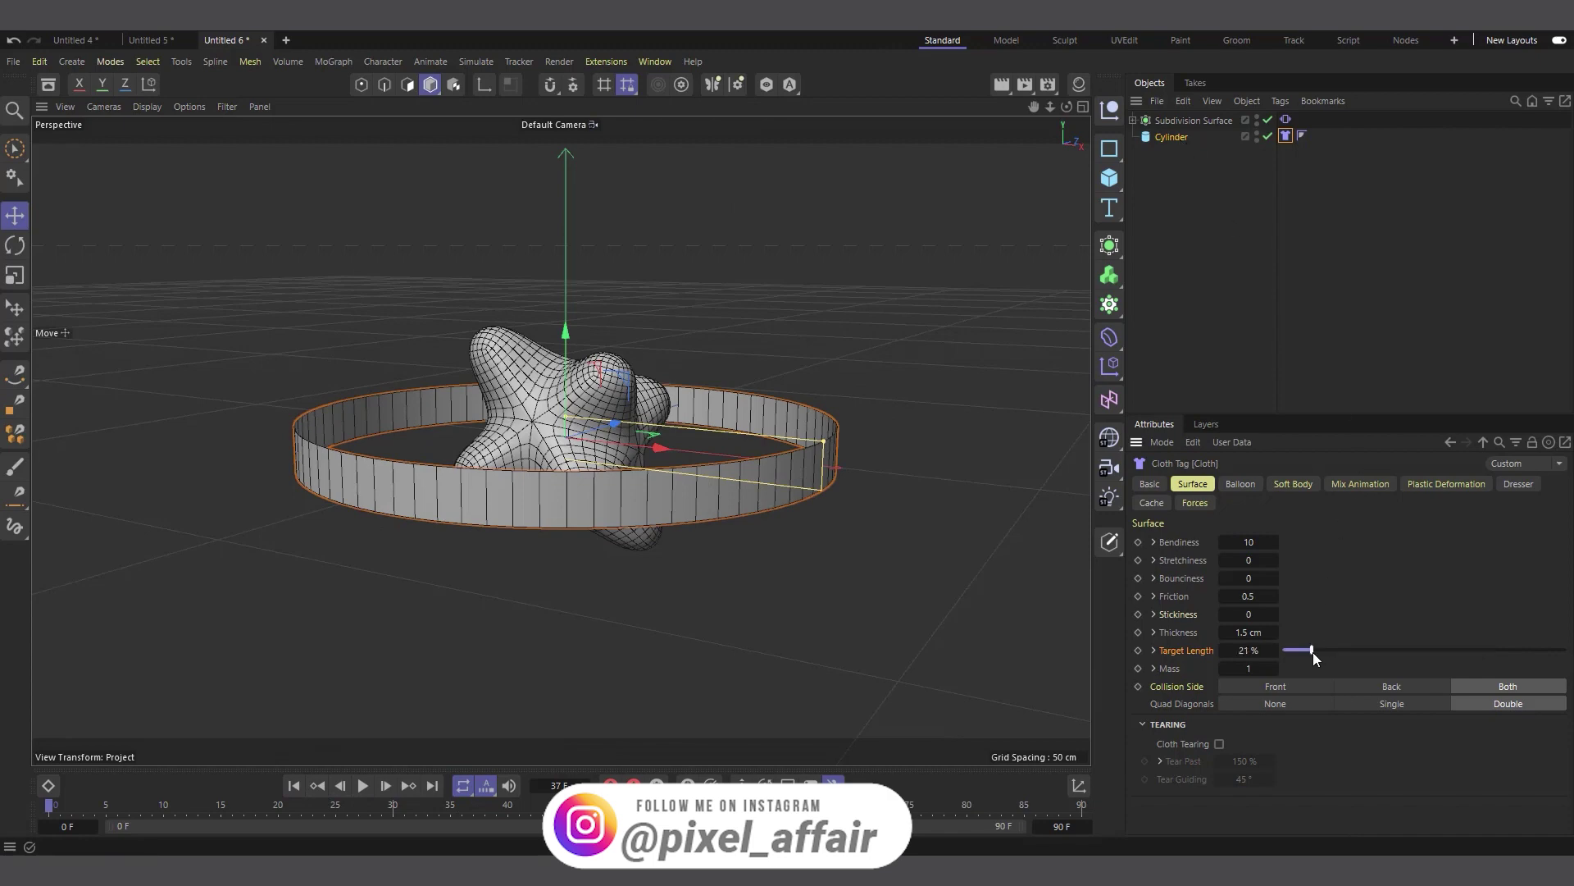
{"action": "left_click", "coordinate": [1223, 651]}
{"action": "left_click", "coordinate": [372, 784]}
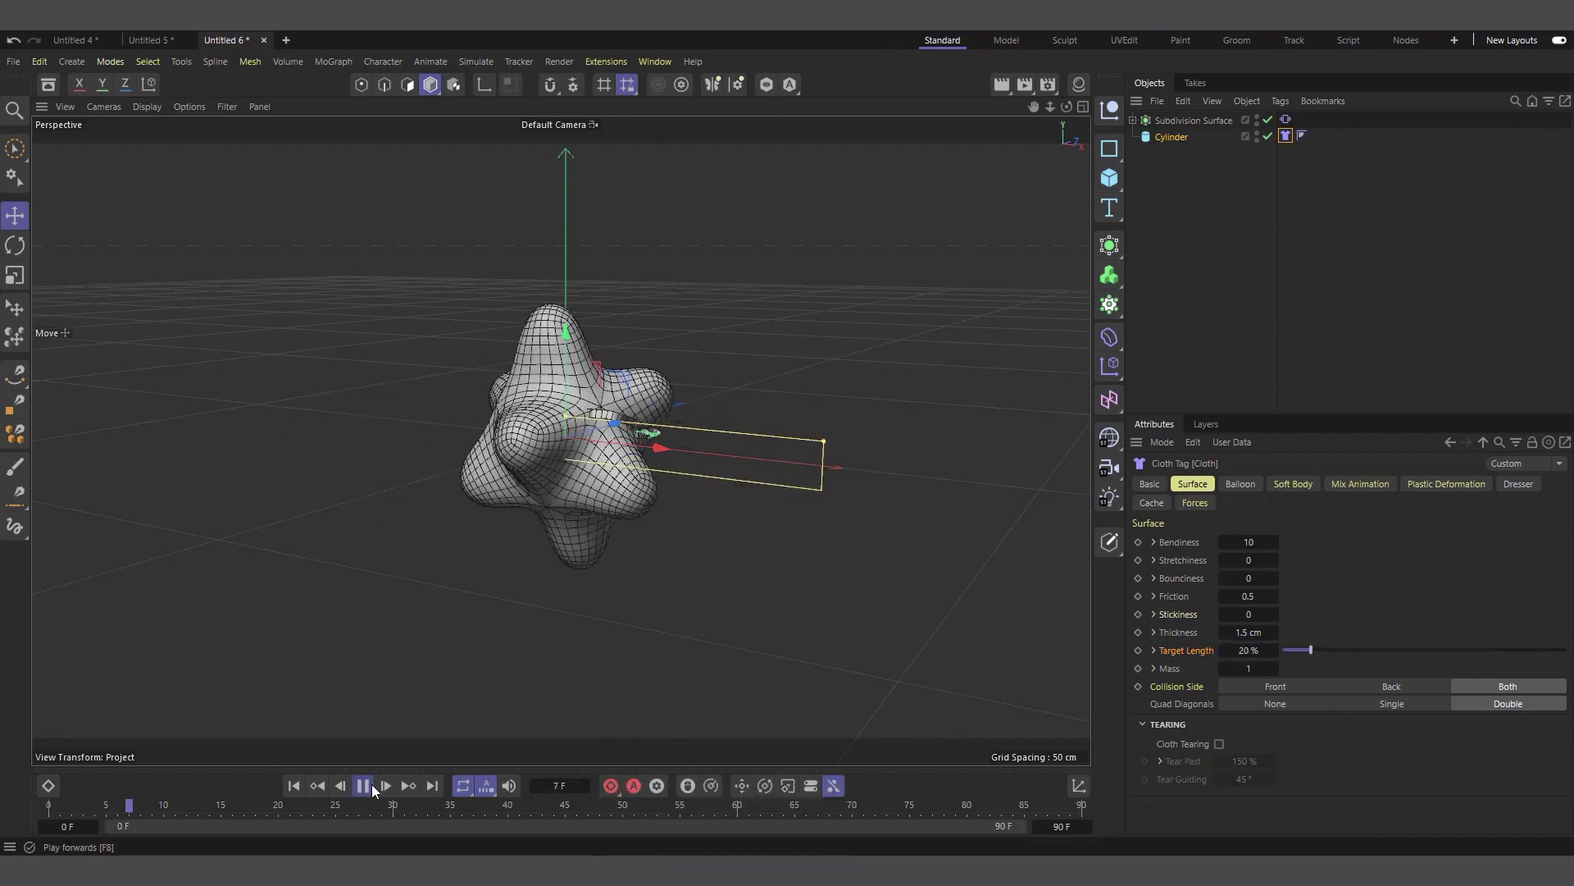
{"action": "left_click", "coordinate": [365, 786]}
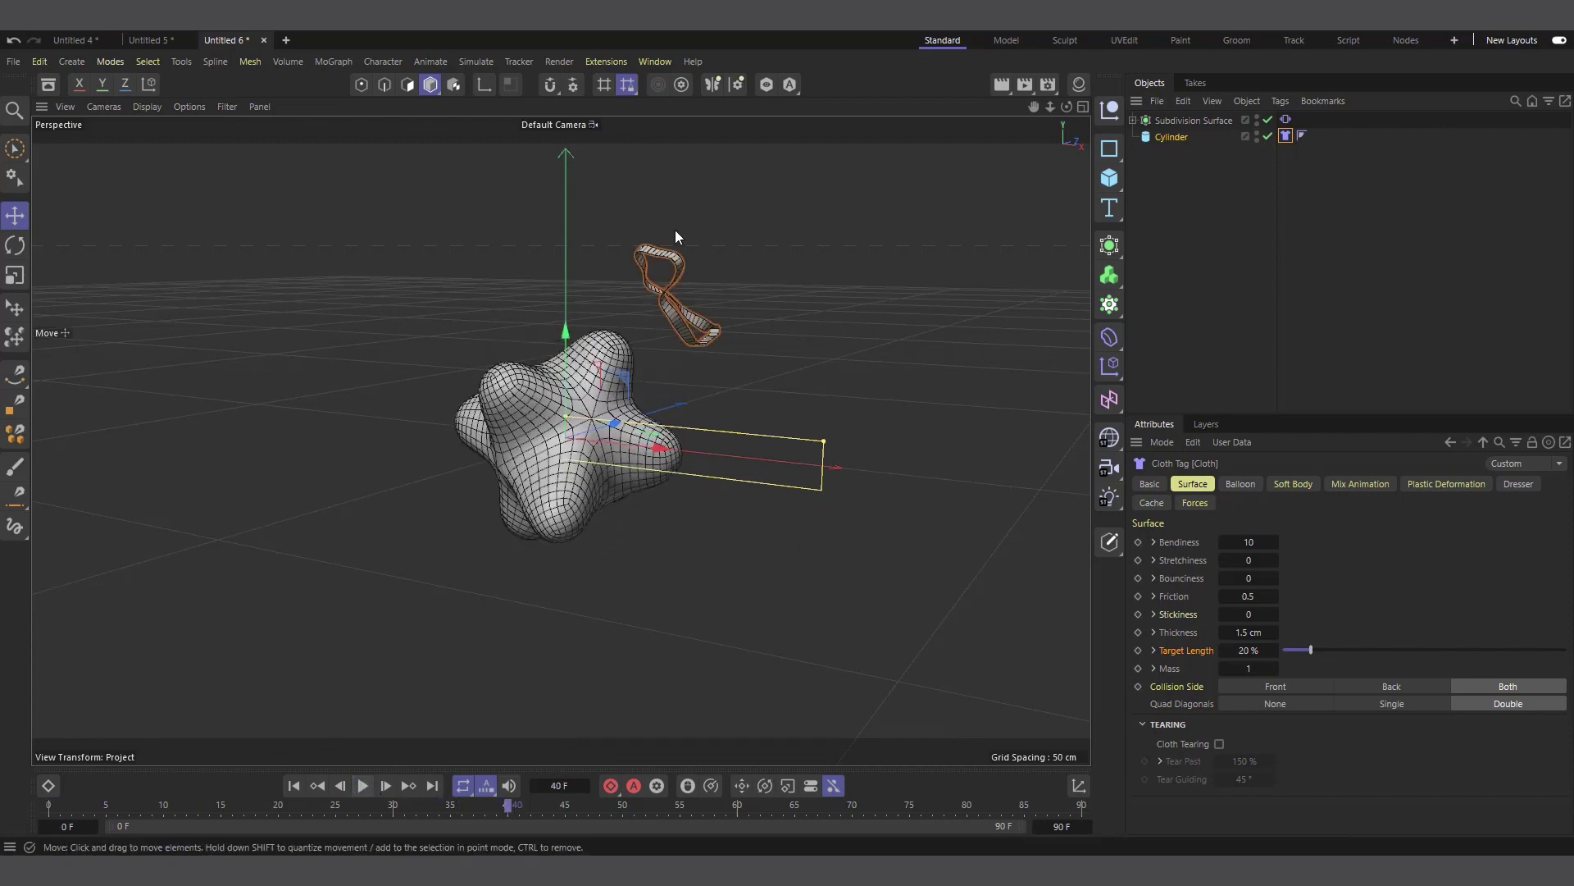
{"action": "left_click", "coordinate": [293, 786]}
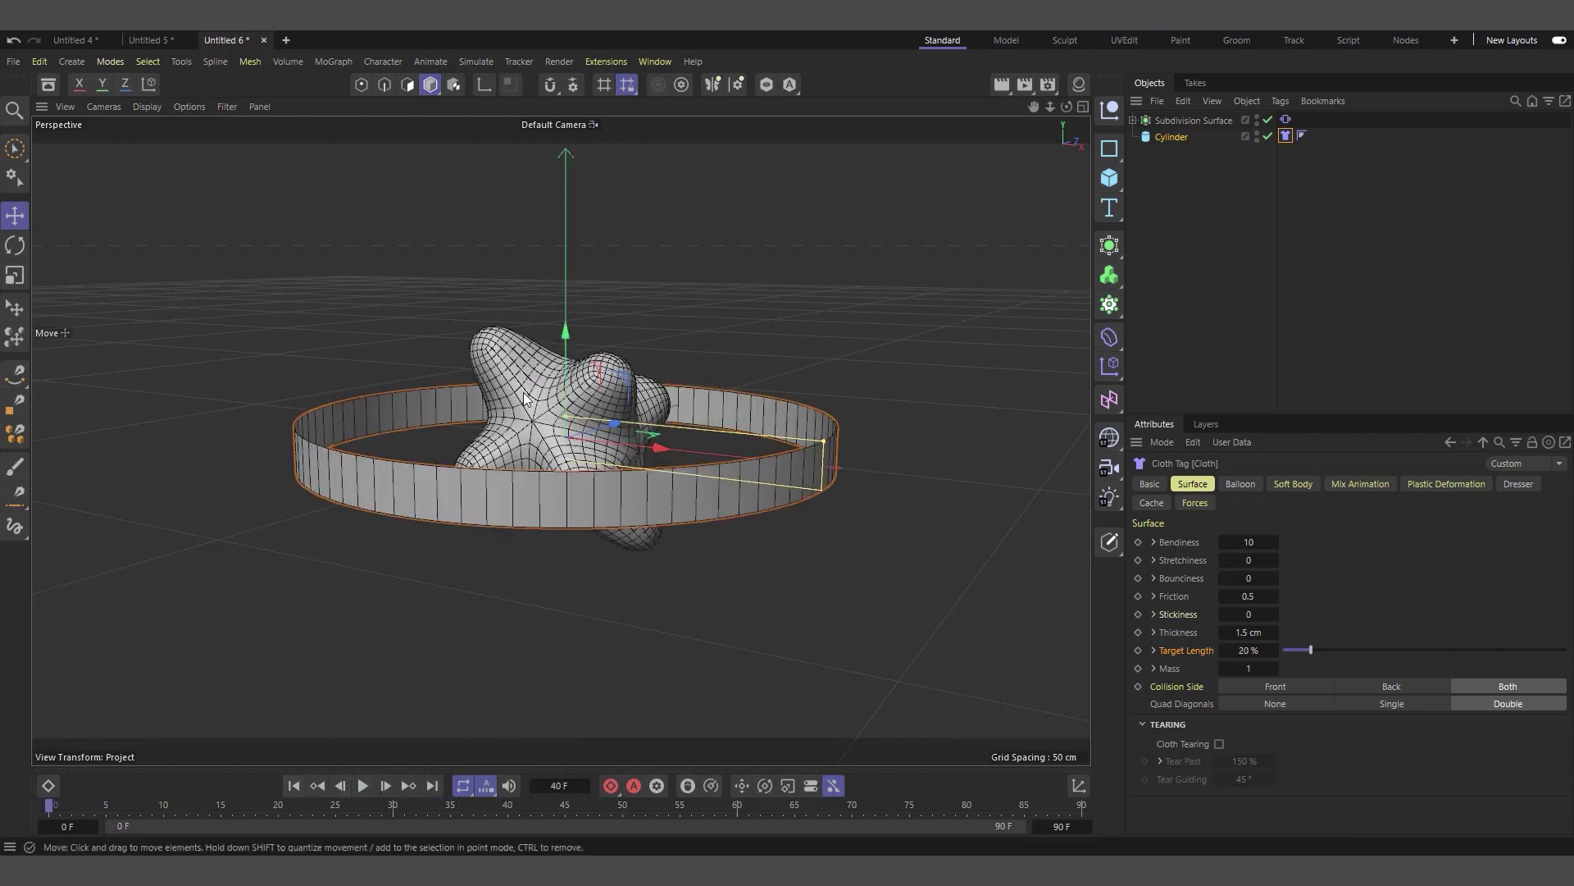
Step through the first two frames to examine how the cloth band shrinks, and return to the start
{"action": "scroll", "coordinate": [566, 416], "scroll_direction": "up", "scroll_amount": 2}
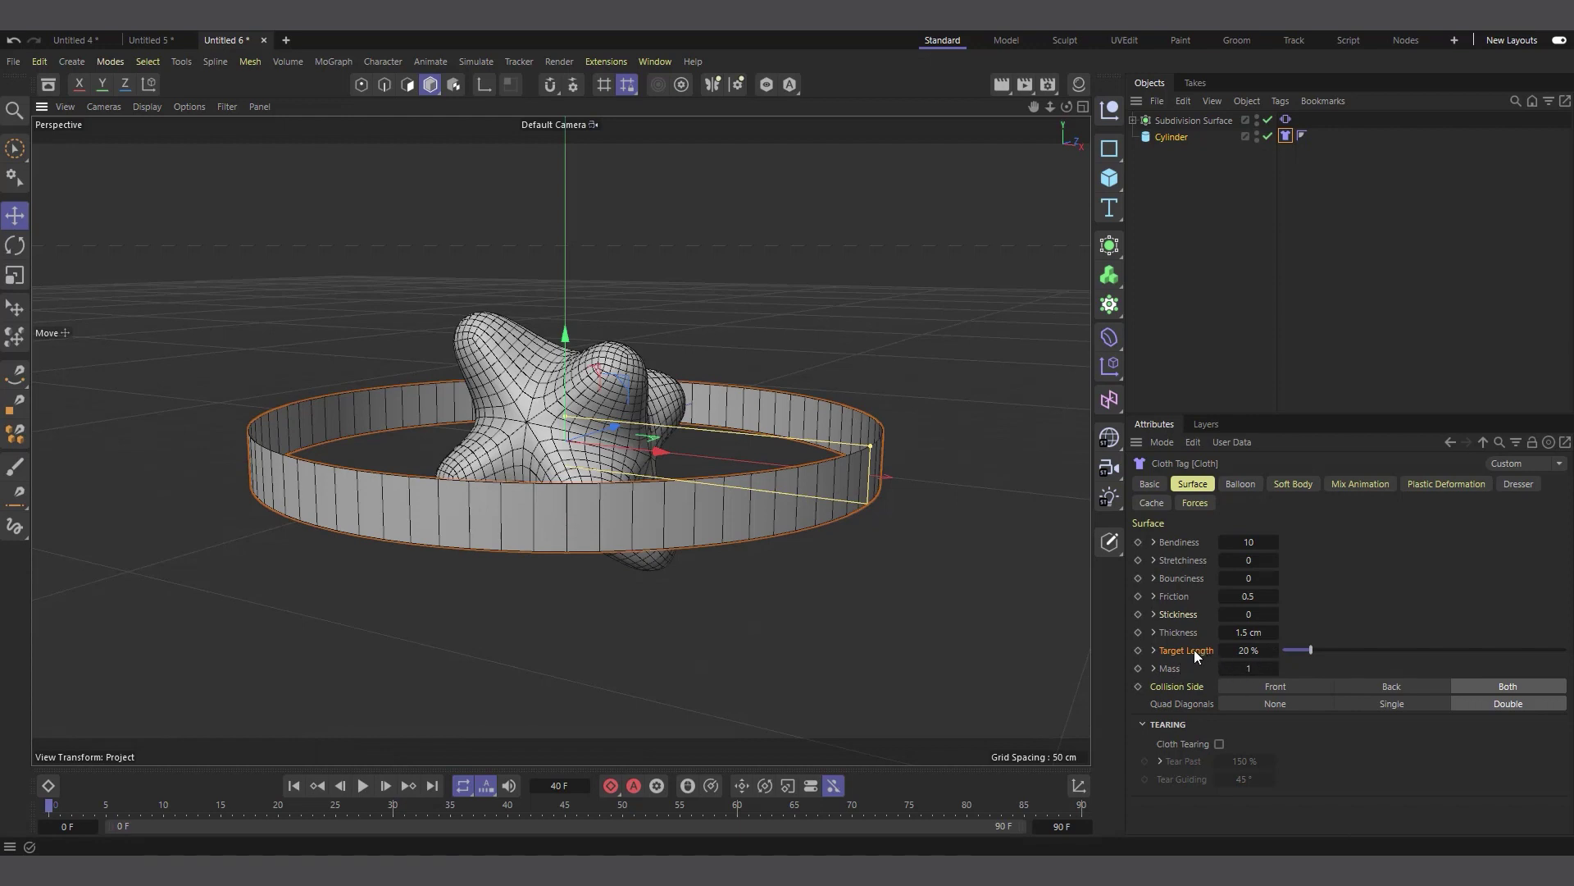
{"action": "left_click", "coordinate": [382, 786]}
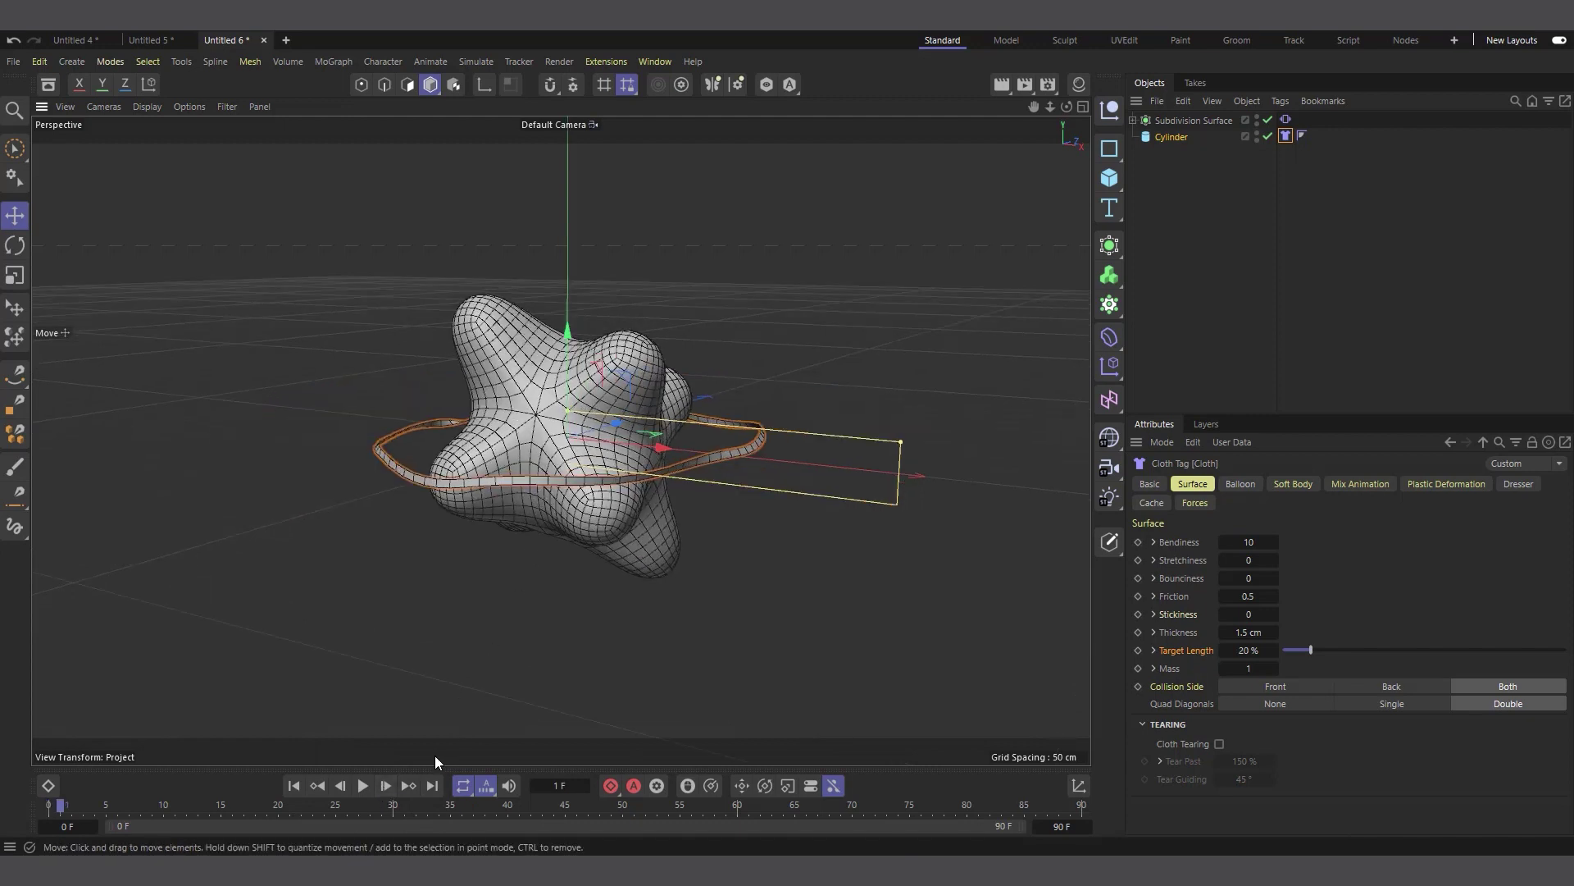
{"action": "left_click", "coordinate": [382, 785]}
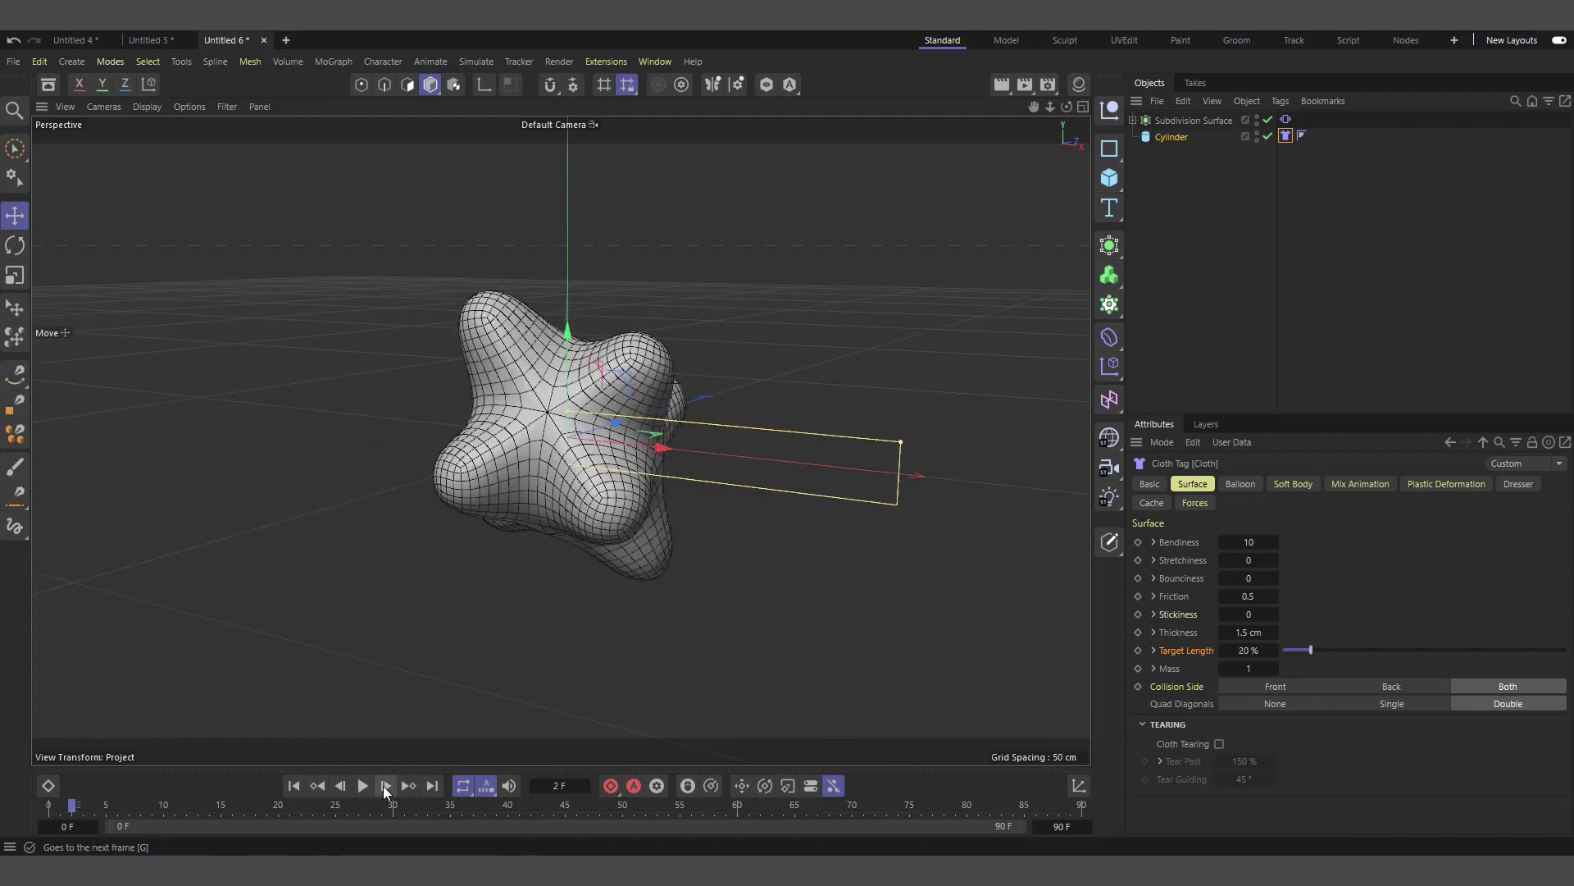
{"action": "left_click", "coordinate": [313, 787]}
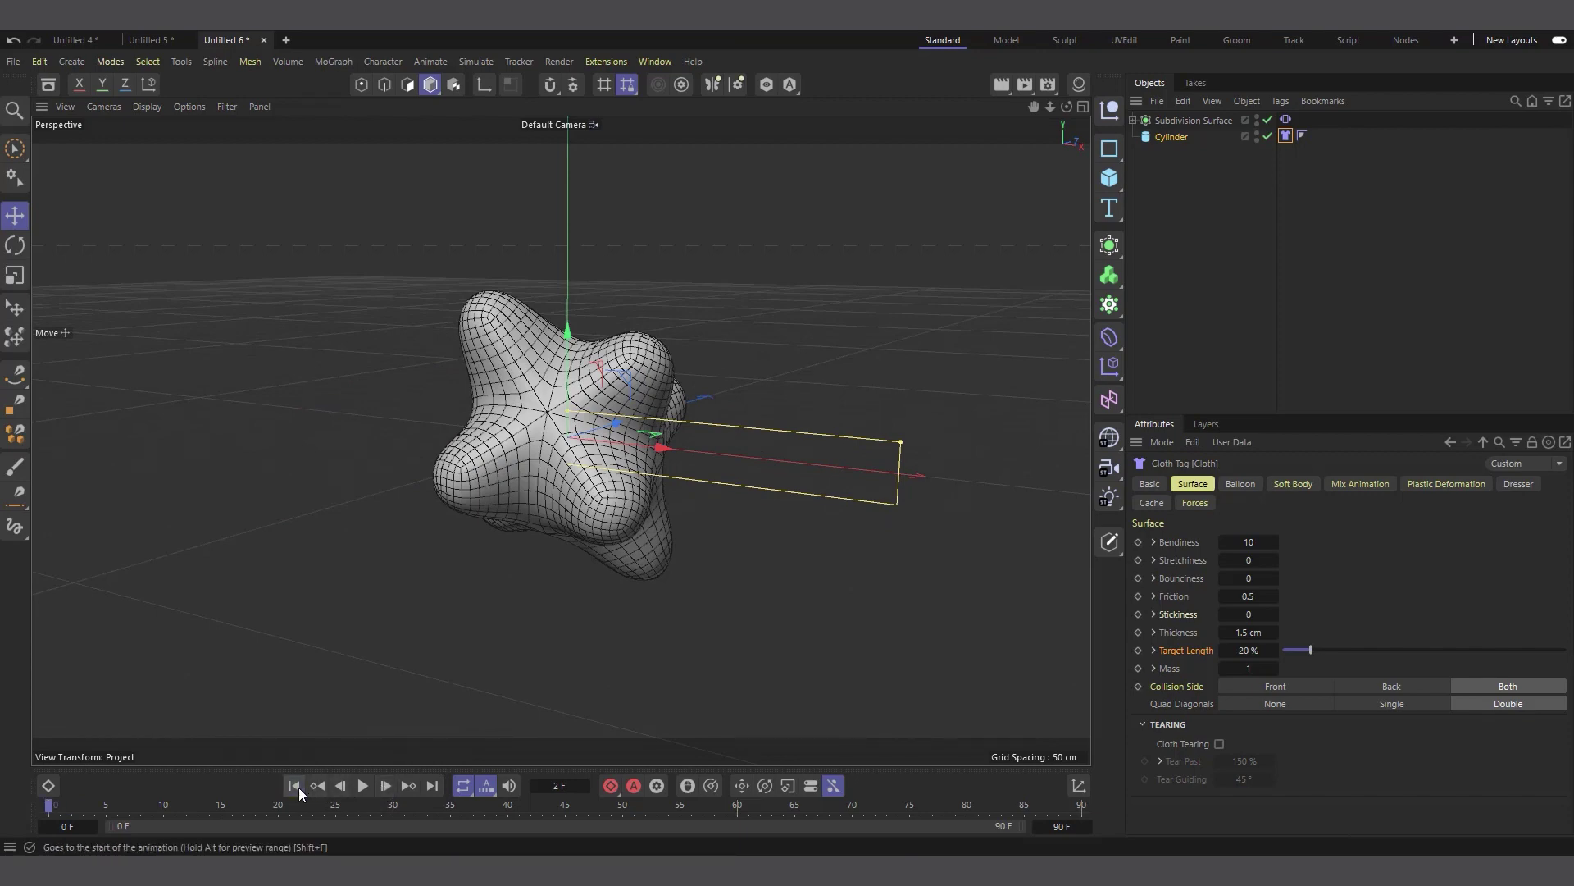
Set the cloth's Target Length to 100% and add a keyframe for it at frame 0
{"action": "left_click", "coordinate": [1238, 485]}
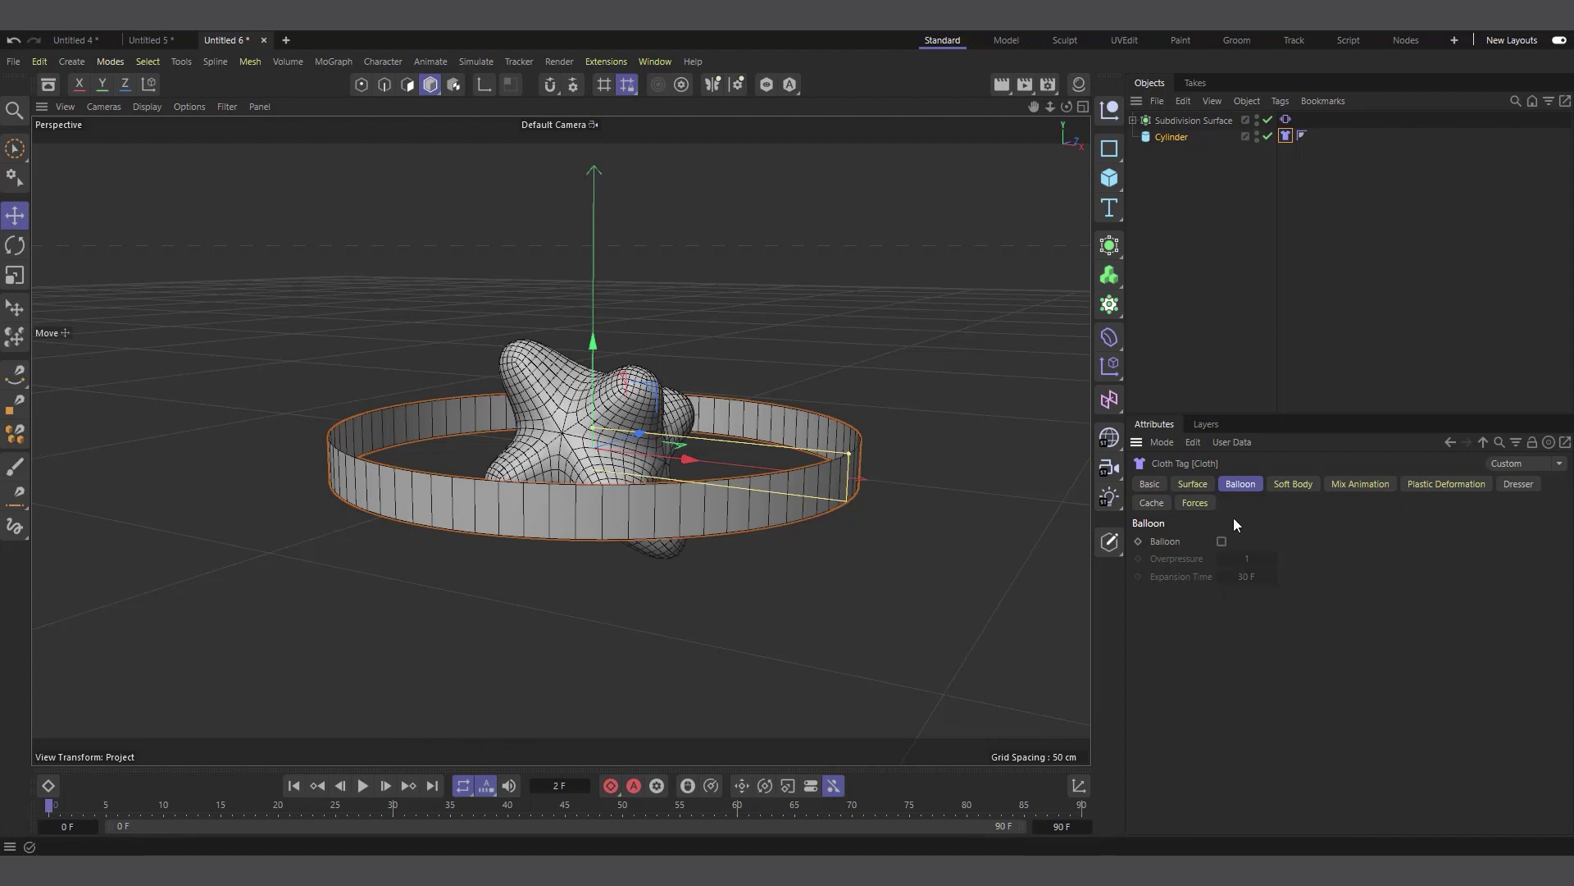
{"action": "left_click", "coordinate": [1205, 484]}
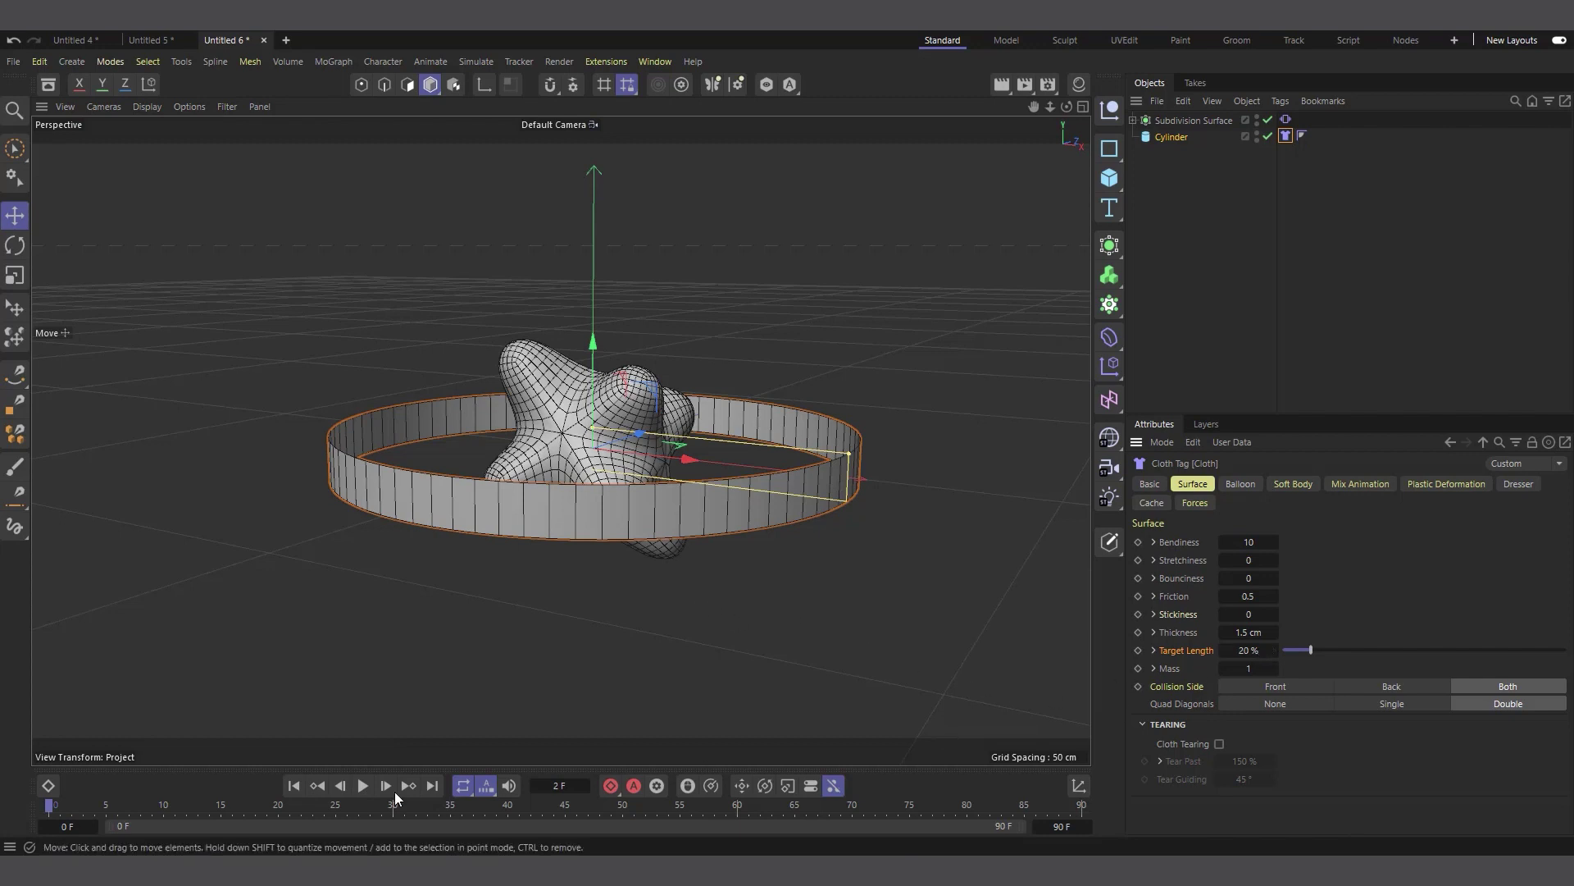
{"action": "double_click", "coordinate": [1248, 650]}
{"action": "type", "text": "100"}
{"action": "key", "text": "Return"}
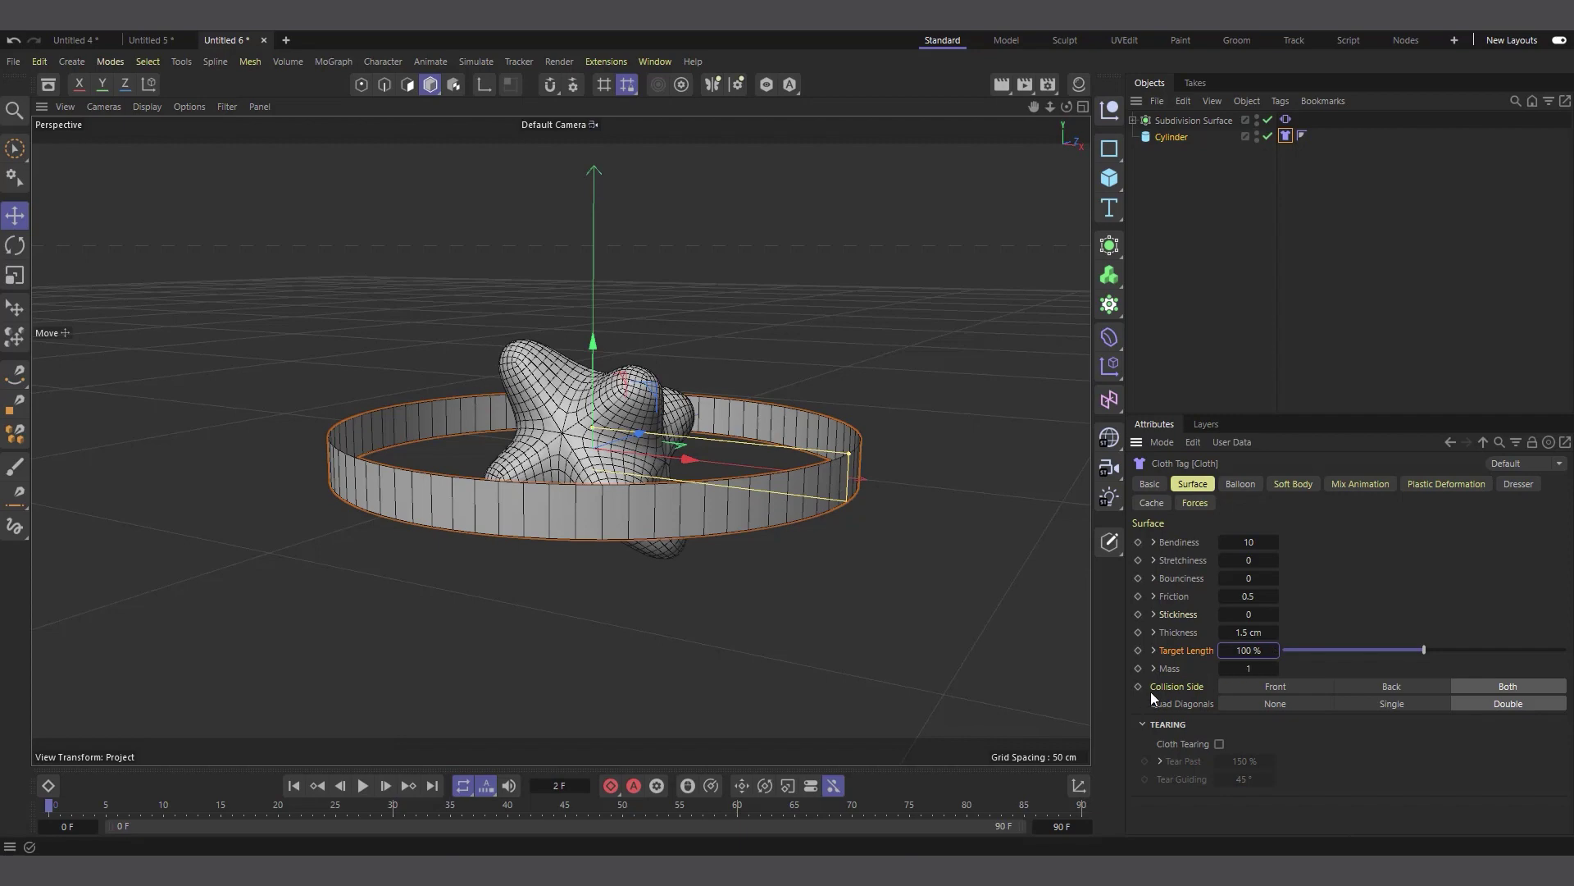
{"action": "left_click", "coordinate": [1139, 651]}
Advance to frame 25, set the cloth's Target Length to 20%, and add a keyframe for it
{"action": "left_click", "coordinate": [362, 786]}
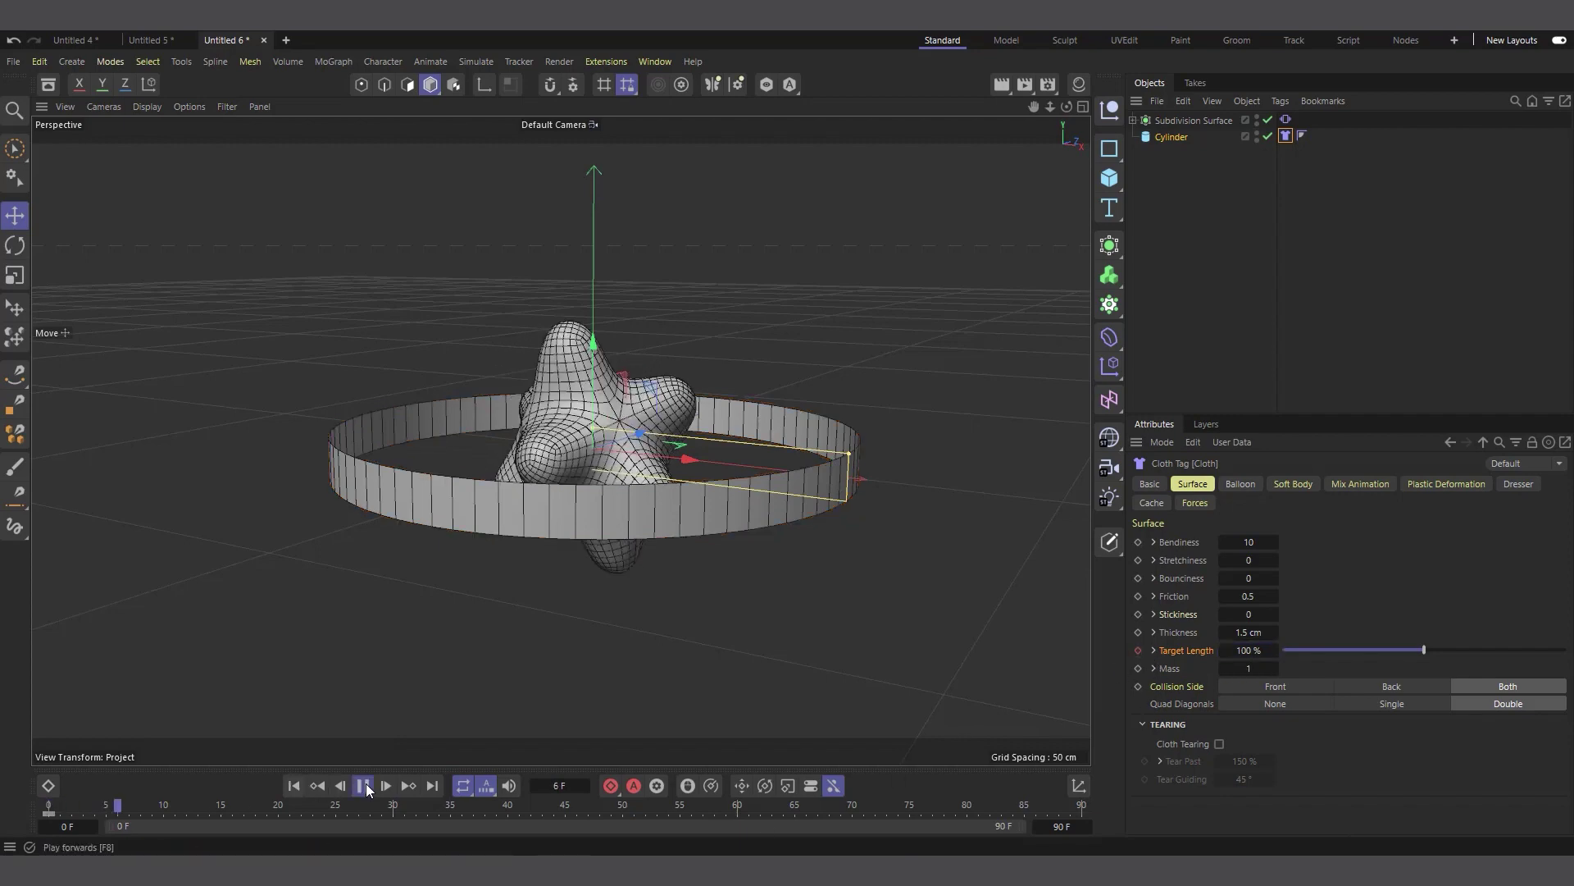
{"action": "left_click", "coordinate": [363, 786]}
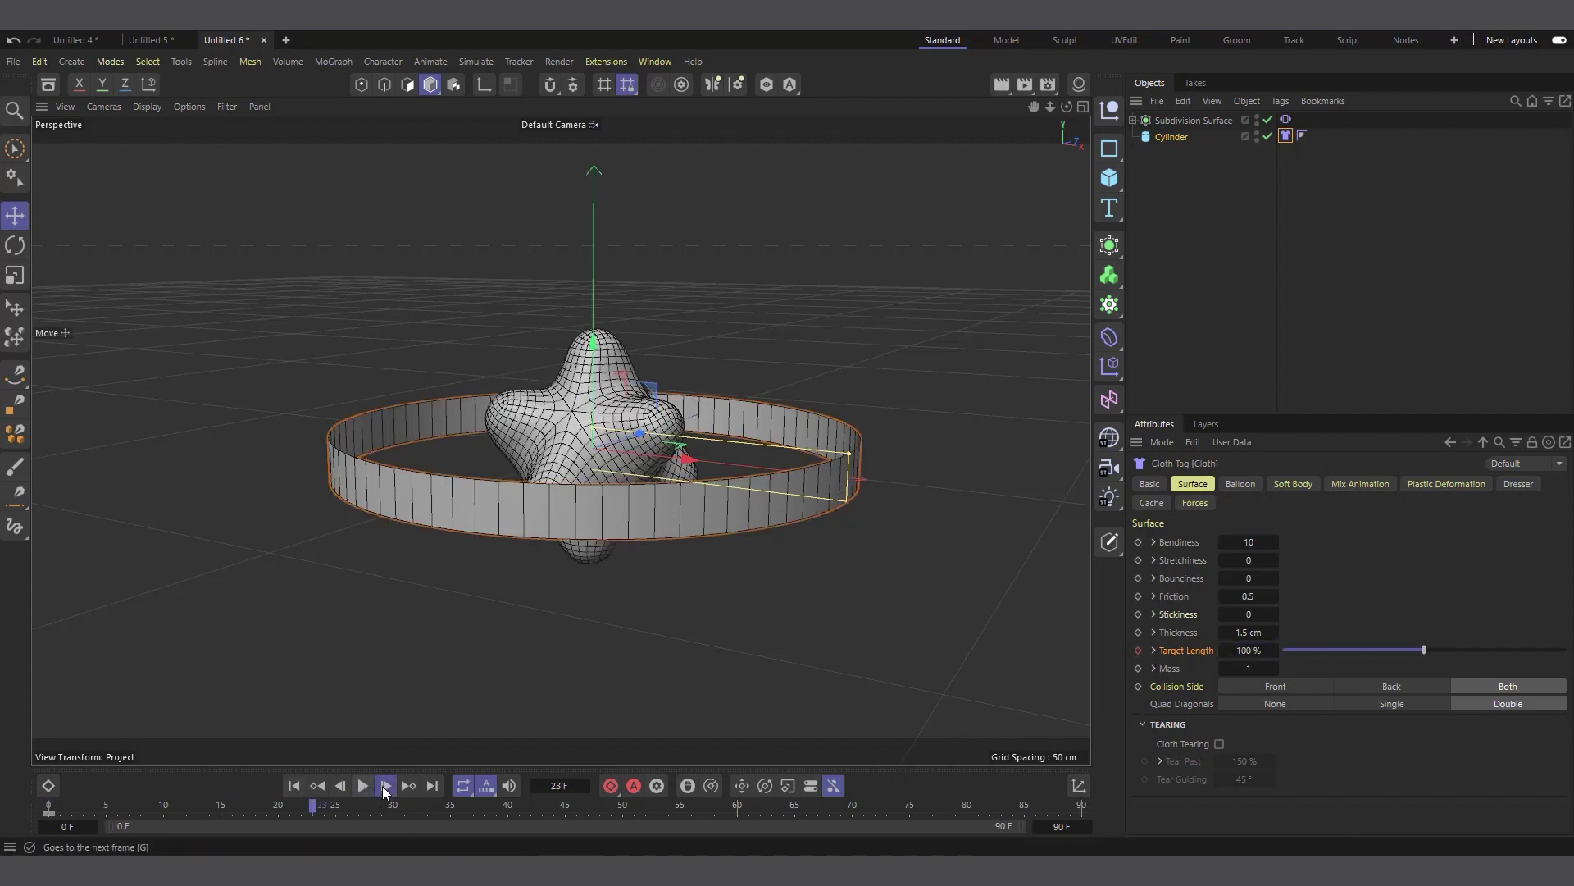
{"action": "left_click", "coordinate": [384, 786]}
{"action": "left_click", "coordinate": [384, 786]}
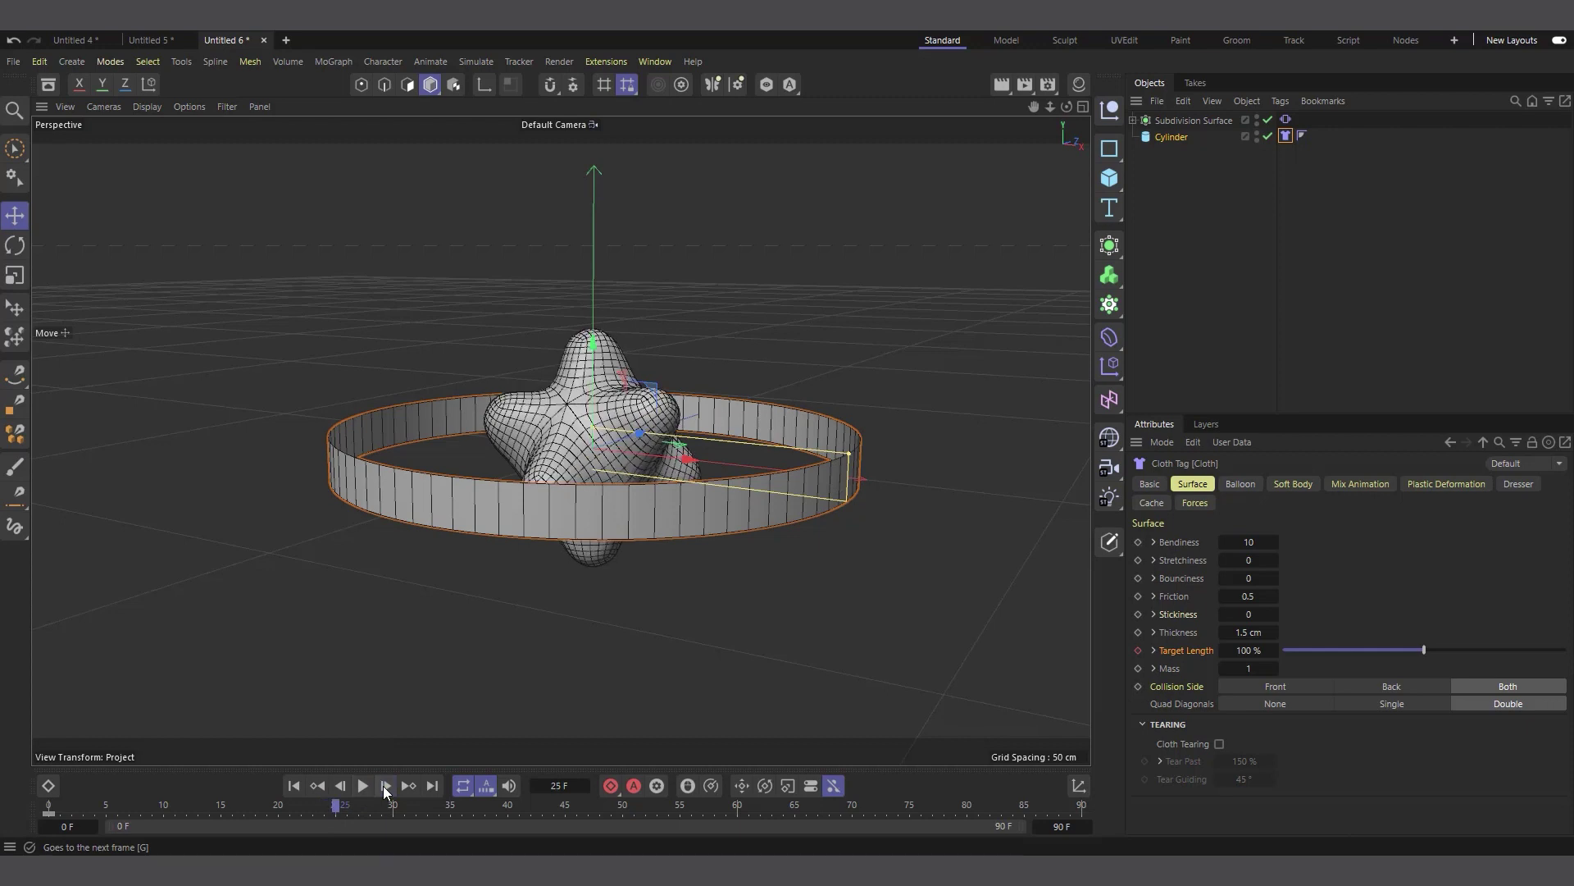
{"action": "left_click", "coordinate": [1247, 652]}
{"action": "type", "text": "20"}
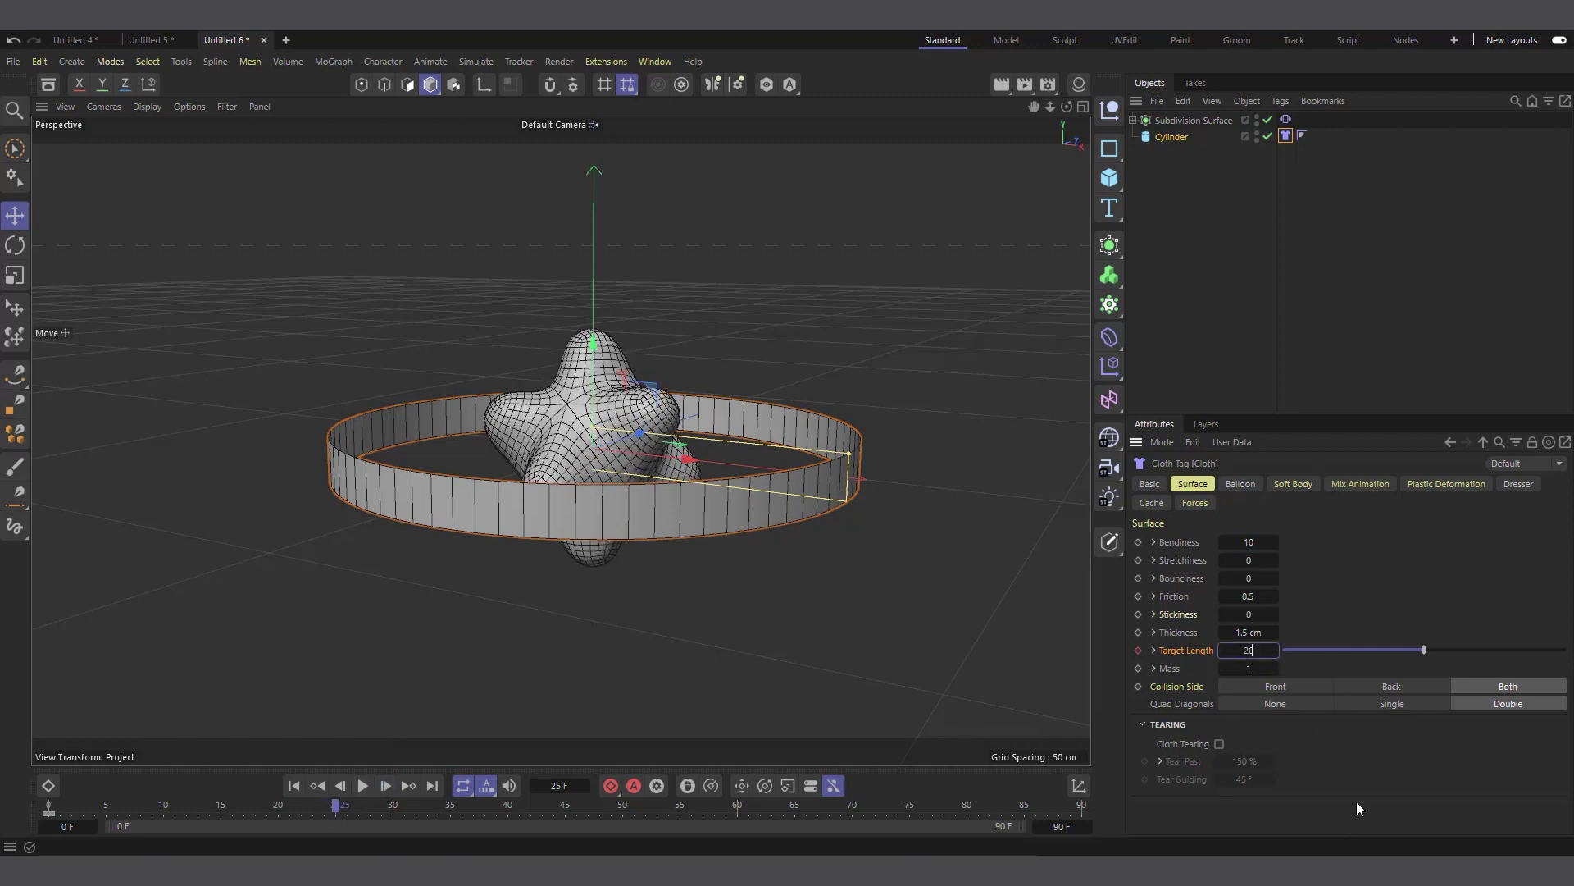
{"action": "key", "text": "Return"}
{"action": "left_click", "coordinate": [1138, 651]}
Play the animation from the start to check the keyframed Target Length, and return to the first frame
{"action": "left_click", "coordinate": [293, 784]}
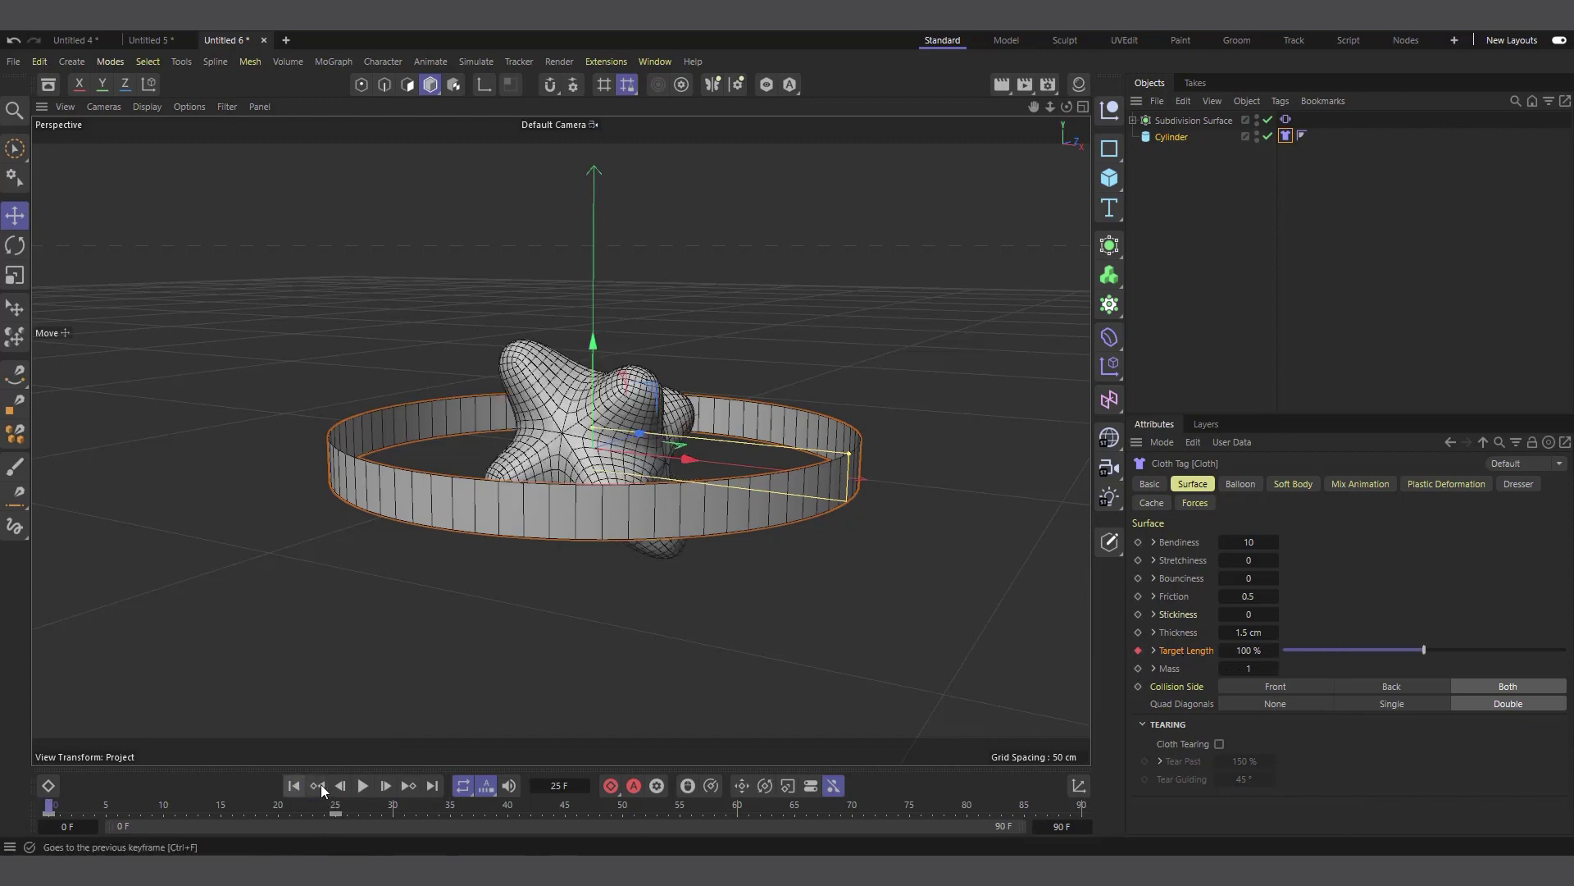
{"action": "left_click", "coordinate": [364, 784]}
{"action": "left_click", "coordinate": [366, 786]}
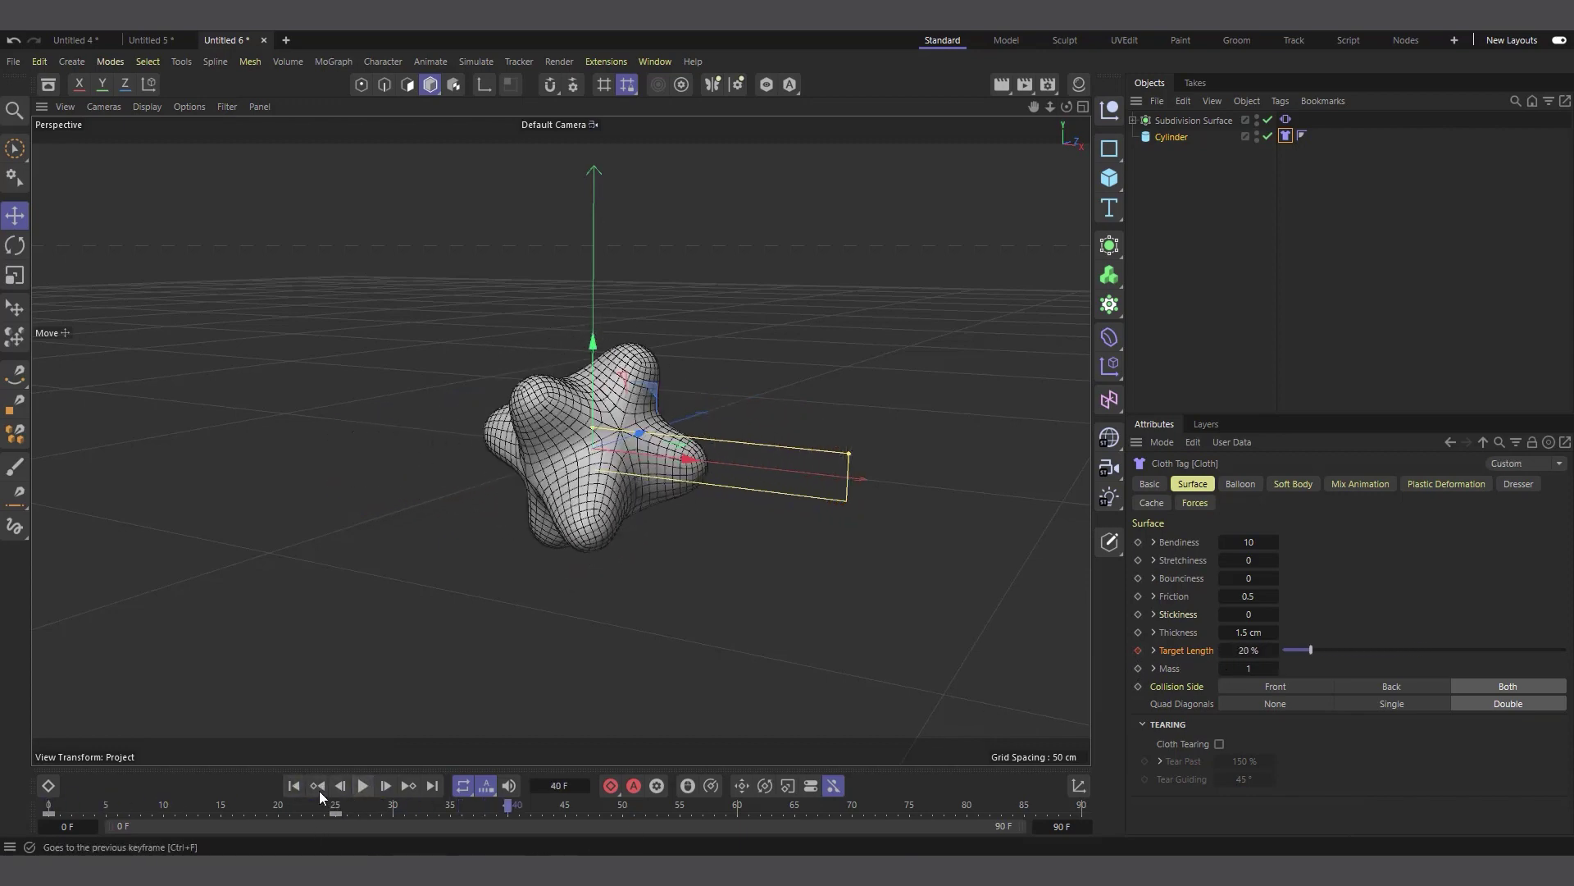
{"action": "left_click", "coordinate": [295, 787]}
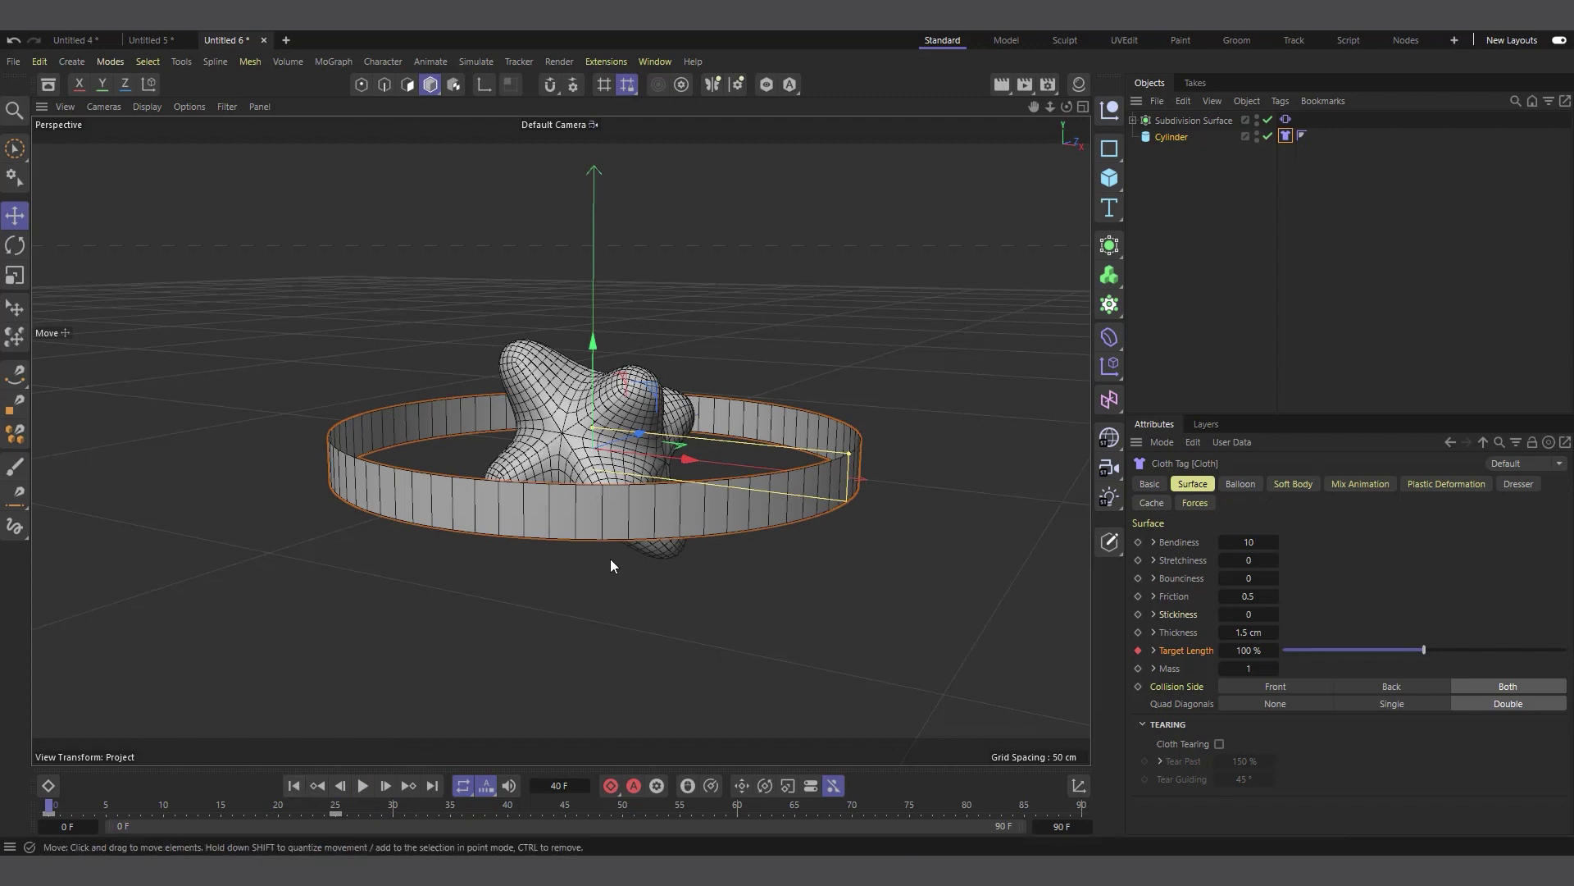
Add a Collider simulation tag to the Subdivision Surface and play the animation to test the collision with the band
{"action": "scroll", "coordinate": [651, 526], "scroll_direction": "up", "scroll_amount": 2}
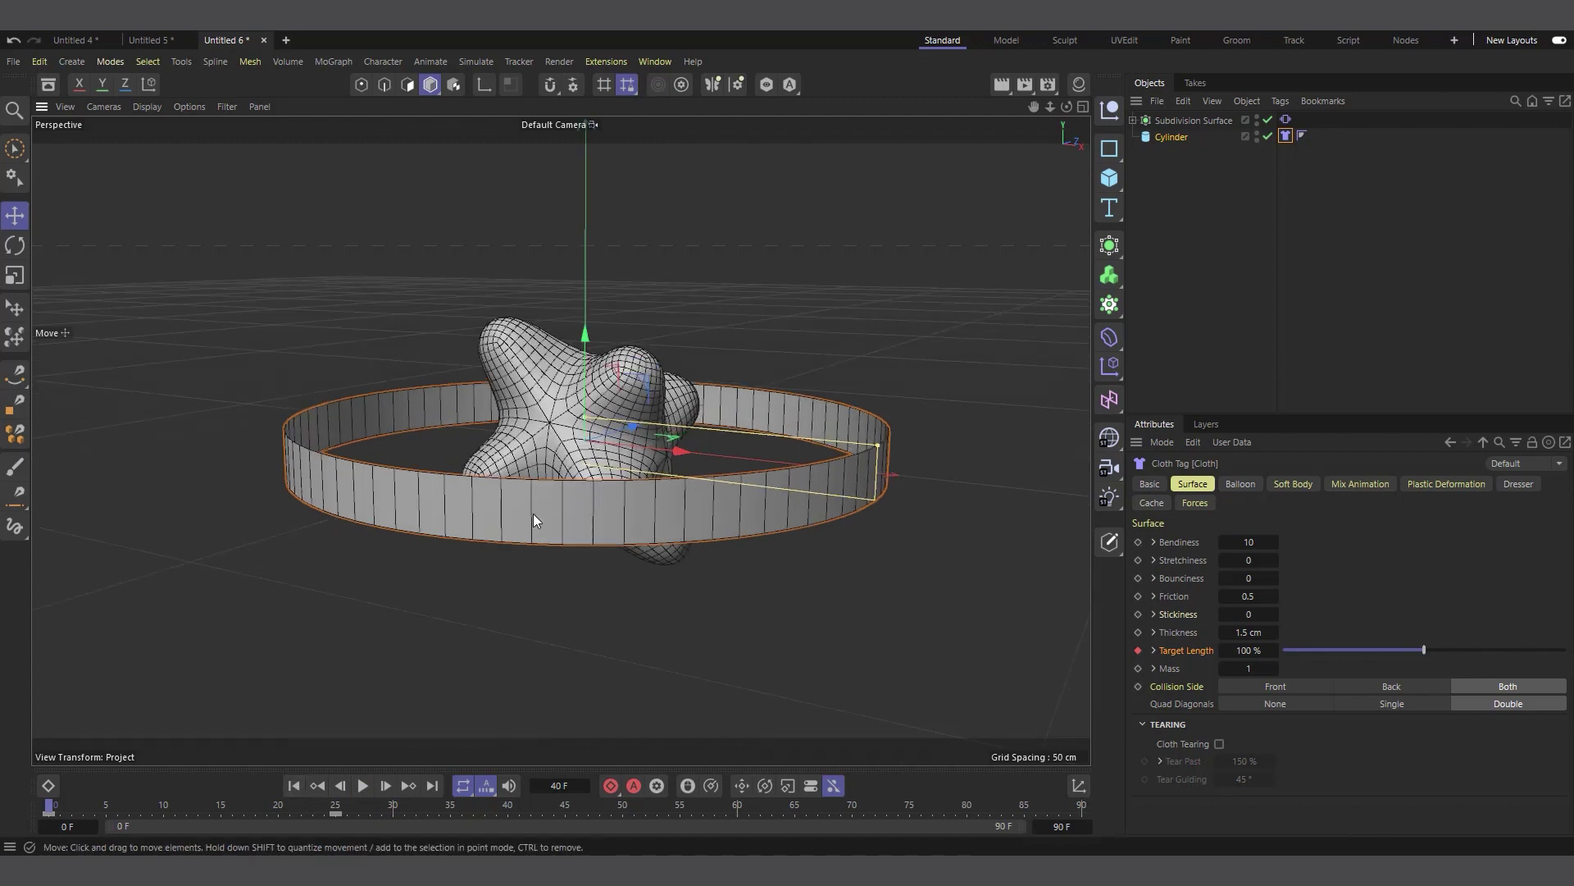
{"action": "left_click", "coordinate": [1220, 121]}
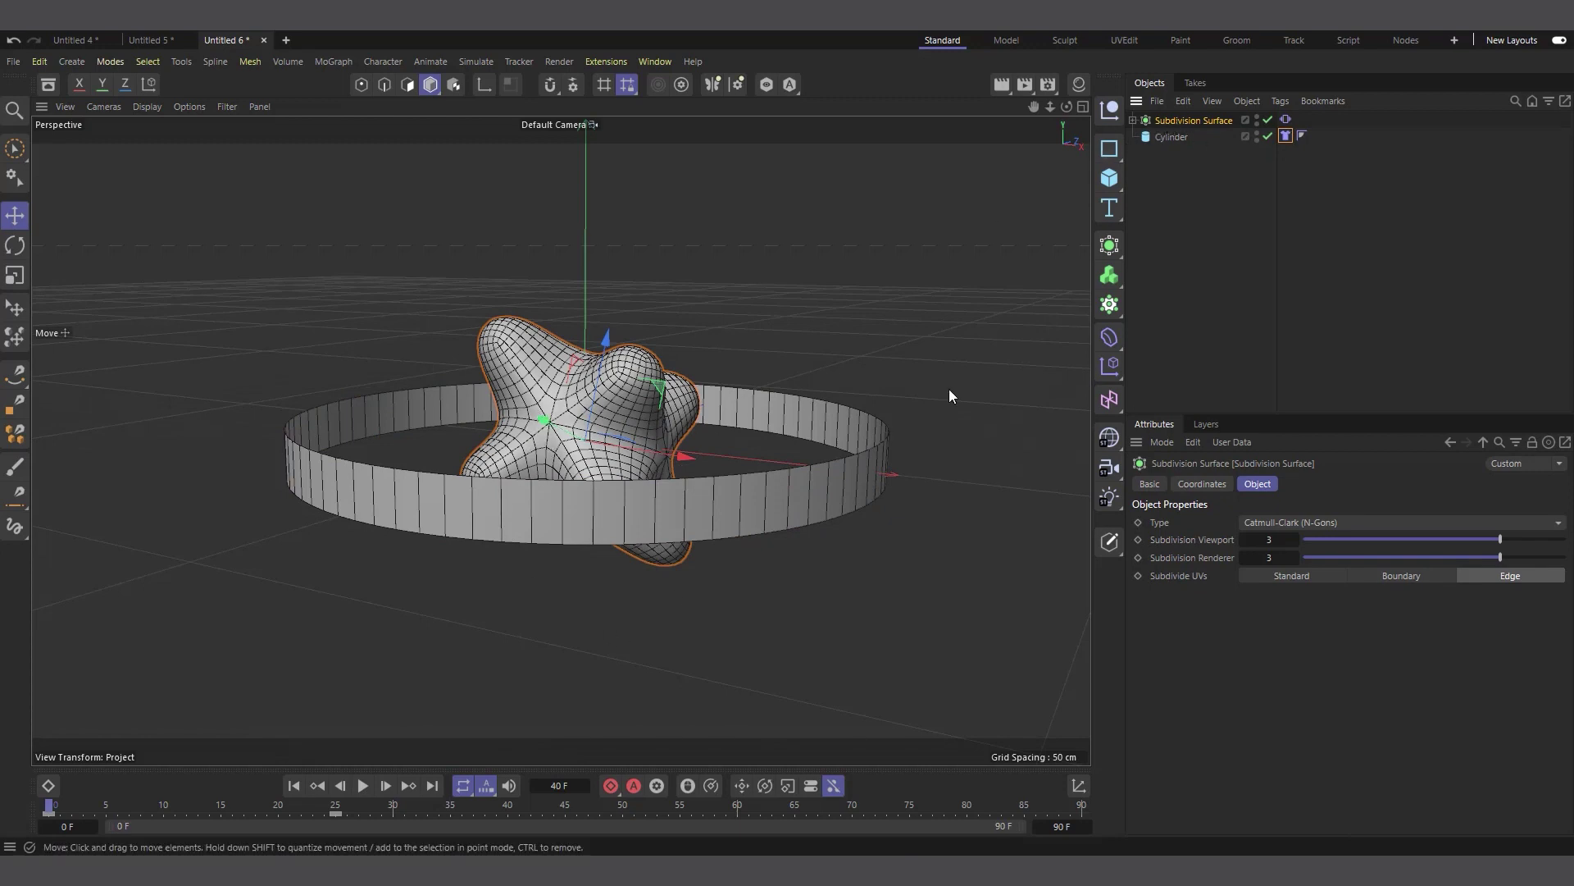
{"action": "right_click", "coordinate": [1195, 121]}
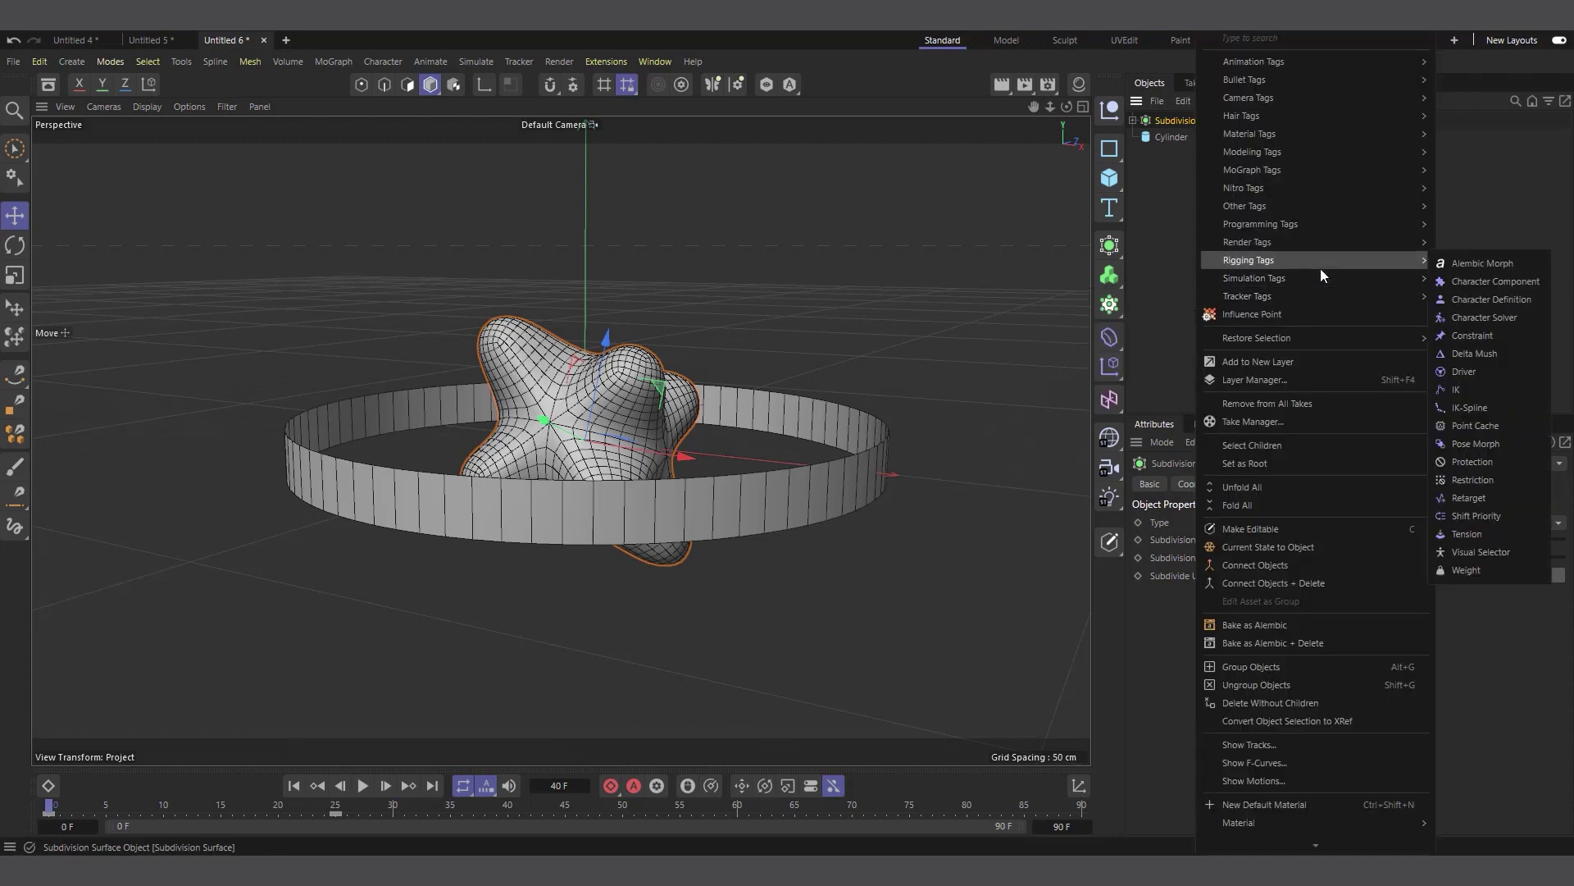
{"action": "mouse_move", "coordinate": [1315, 278]}
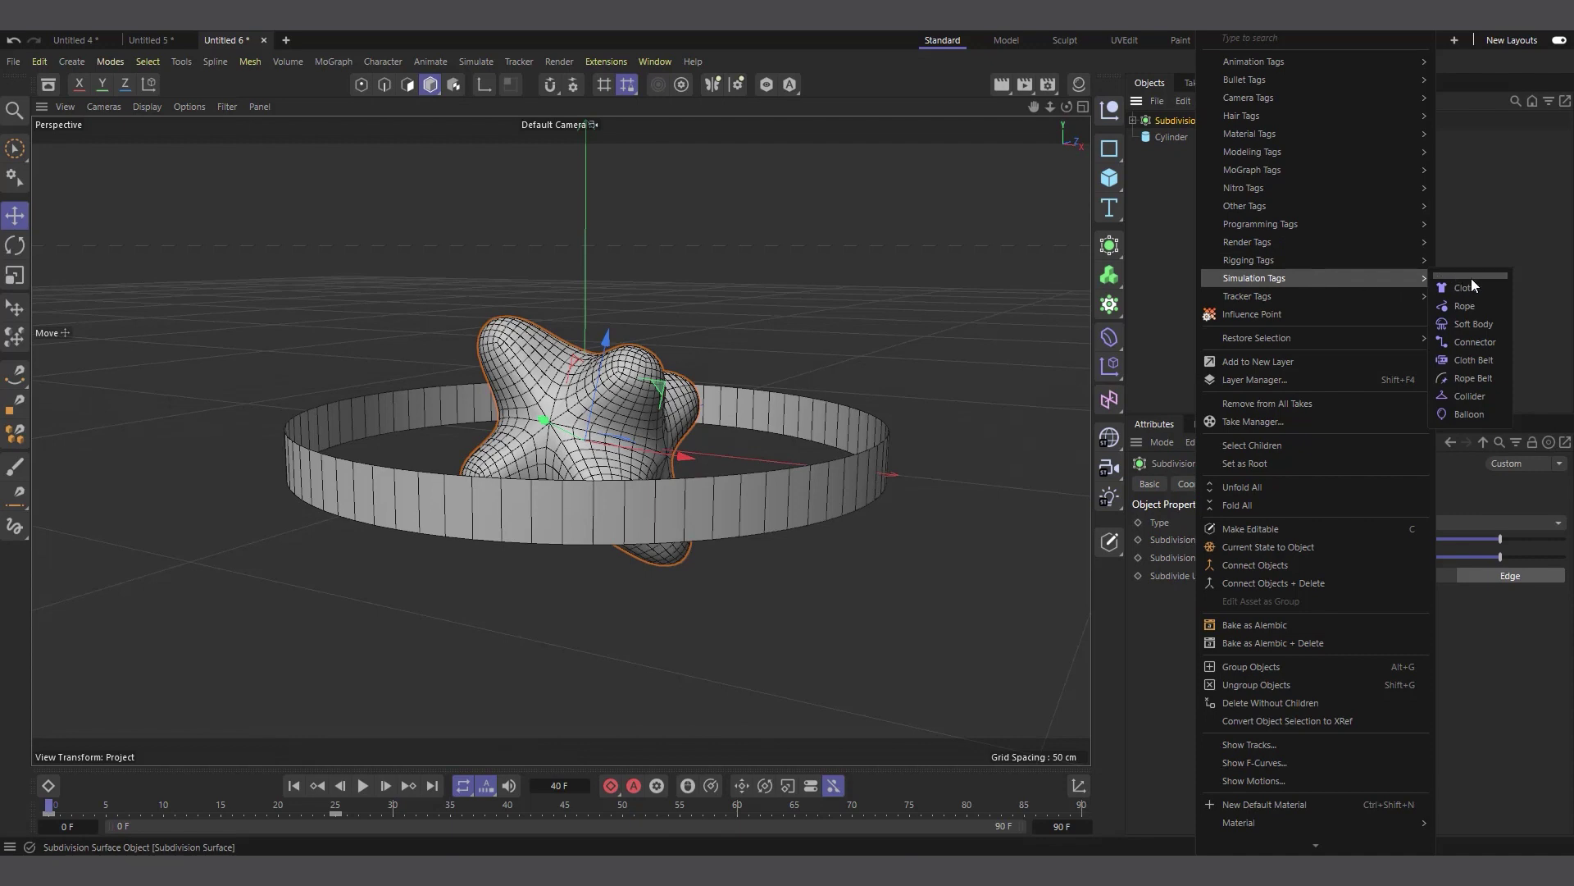
{"action": "left_click", "coordinate": [1473, 396]}
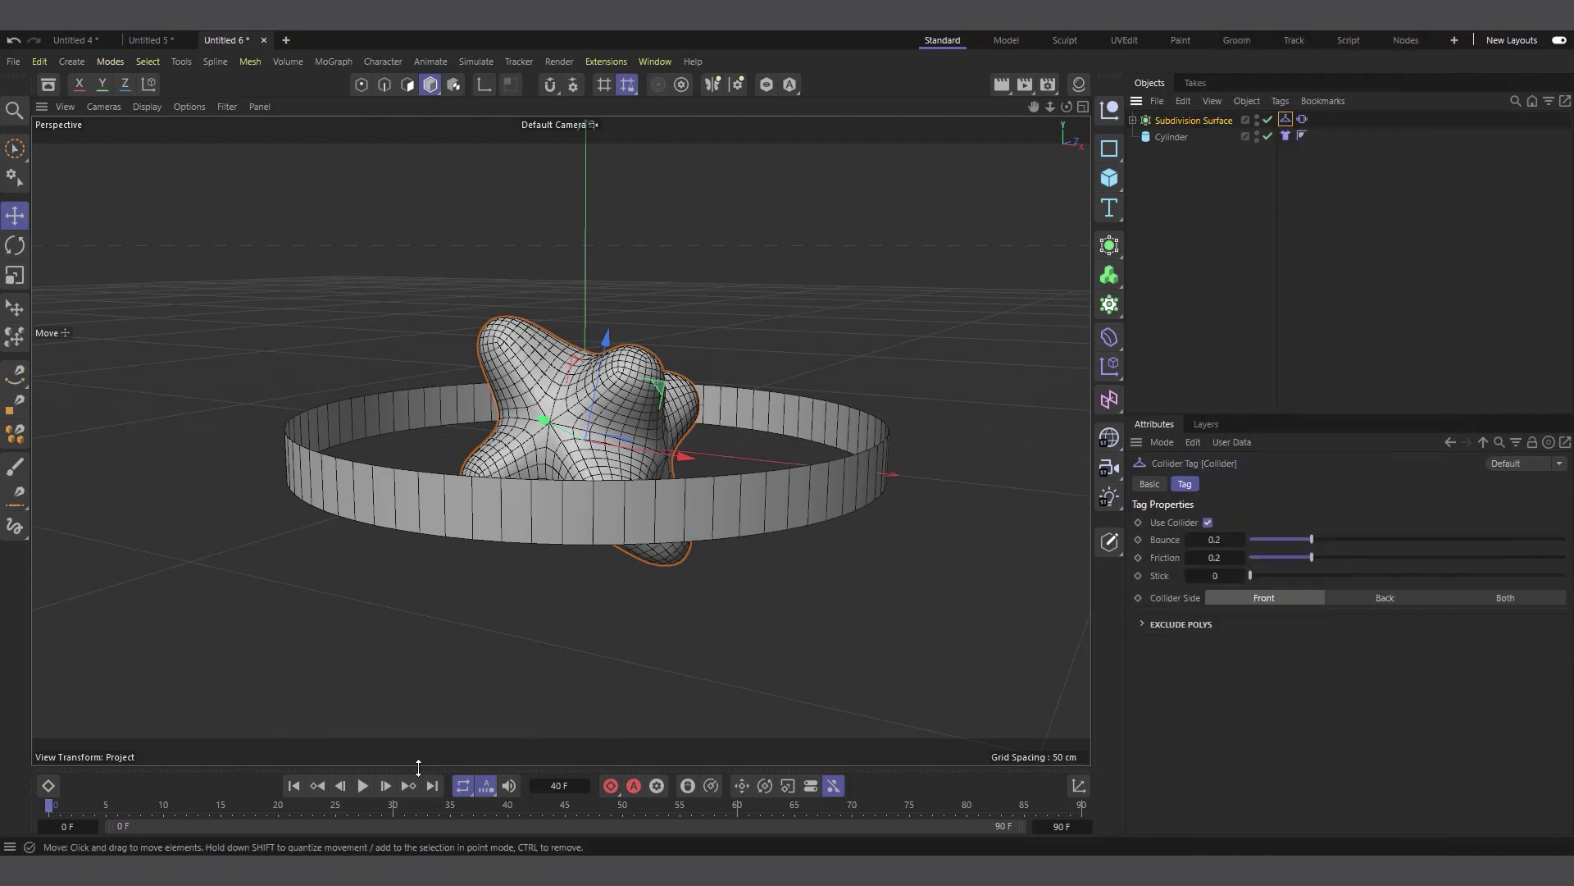
{"action": "left_click", "coordinate": [364, 786]}
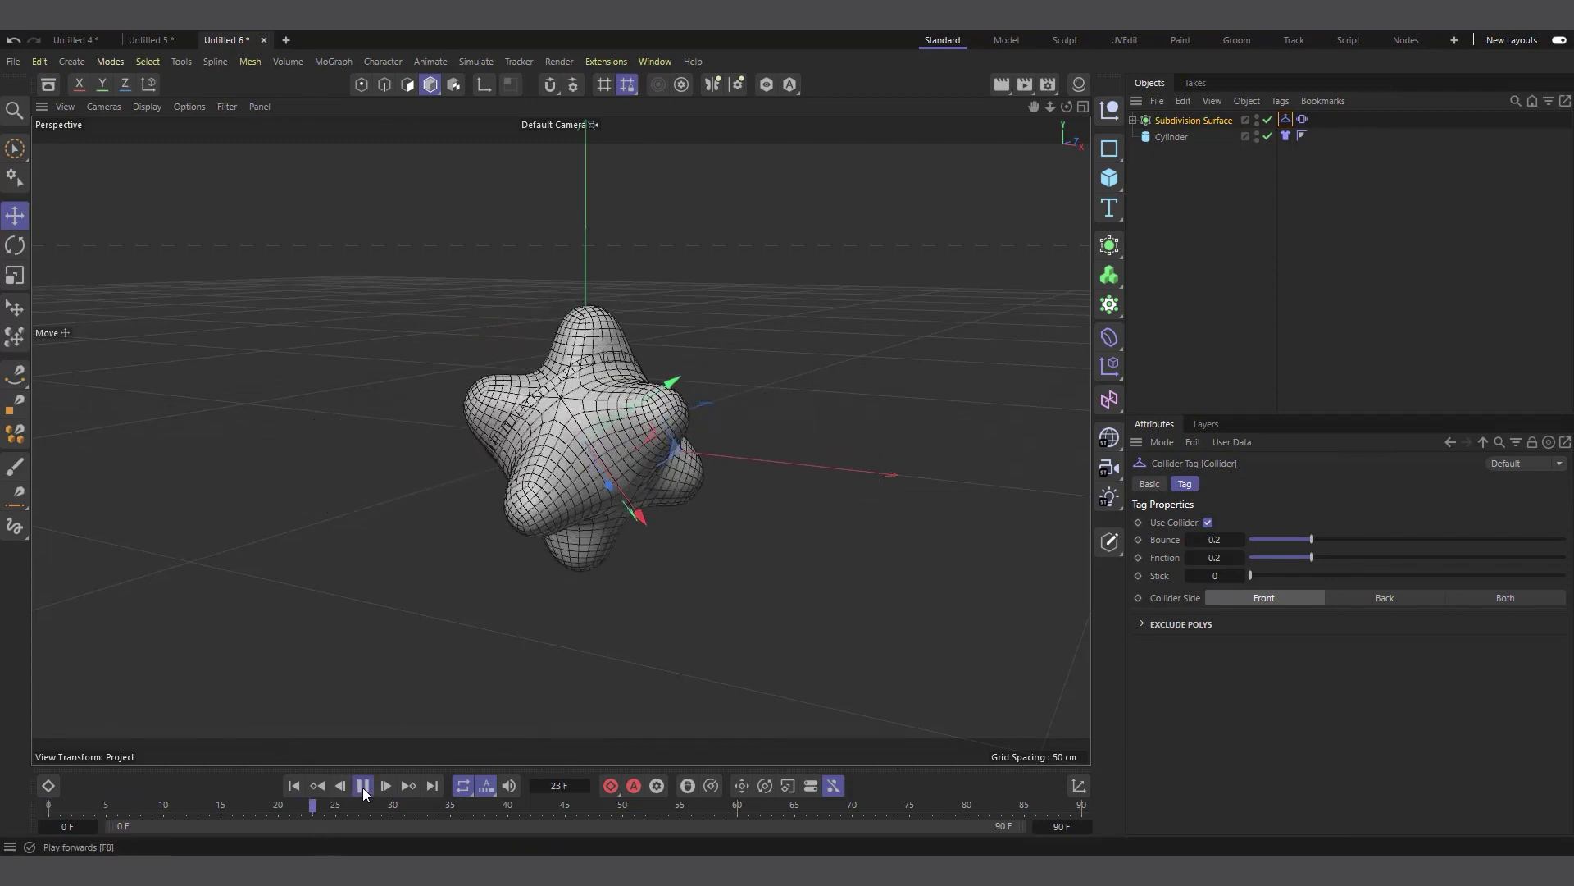
{"action": "left_click", "coordinate": [363, 789]}
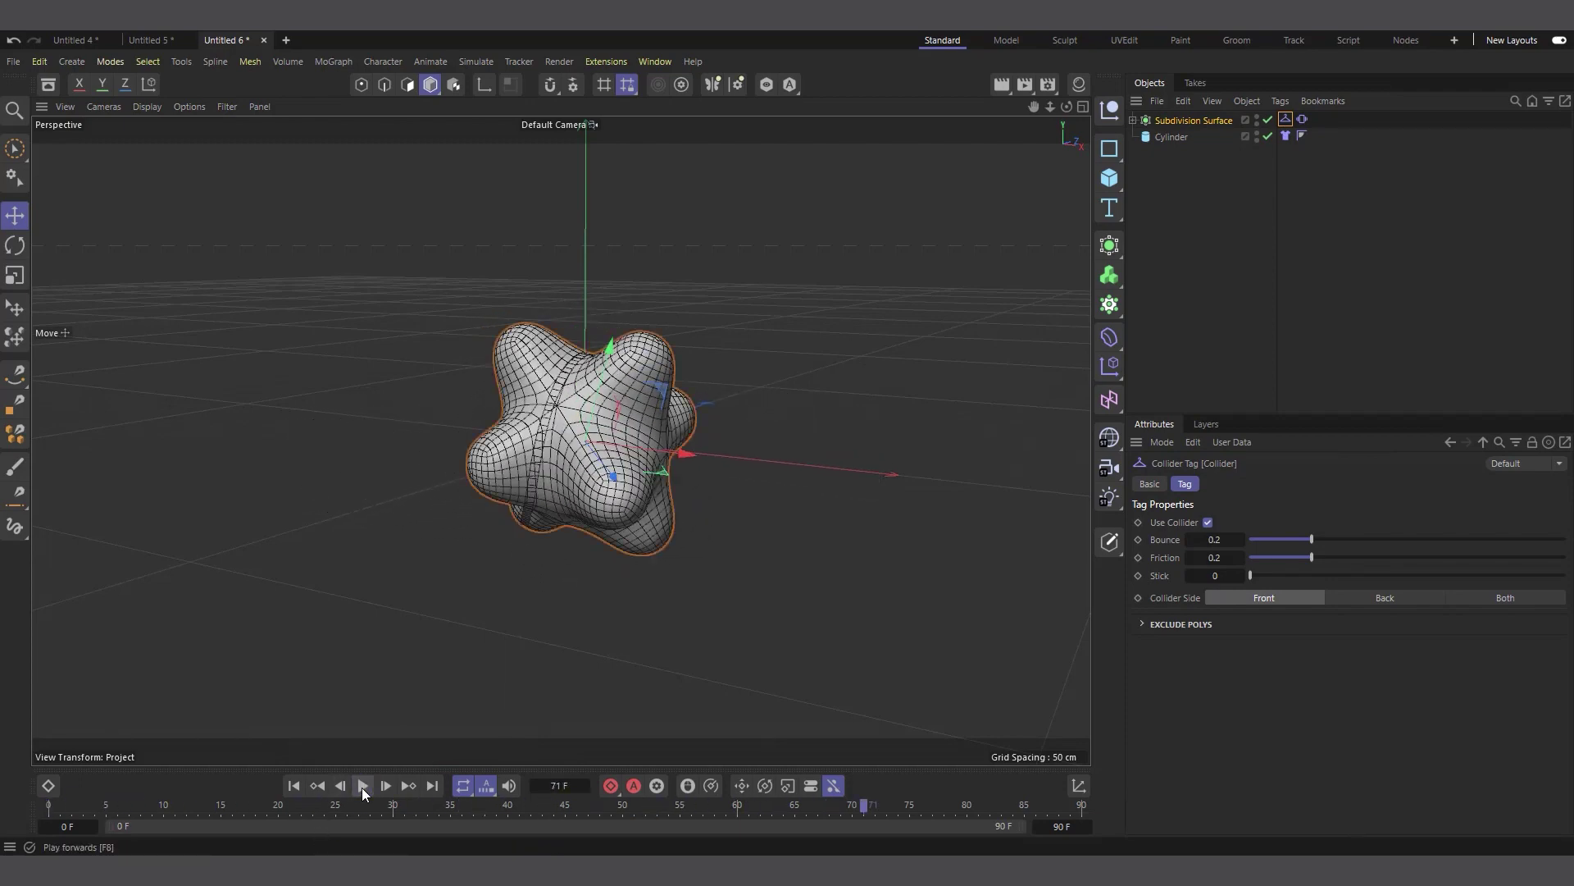
Switch the viewport display to Gouraud Shading without lines
{"action": "left_click", "coordinate": [147, 106]}
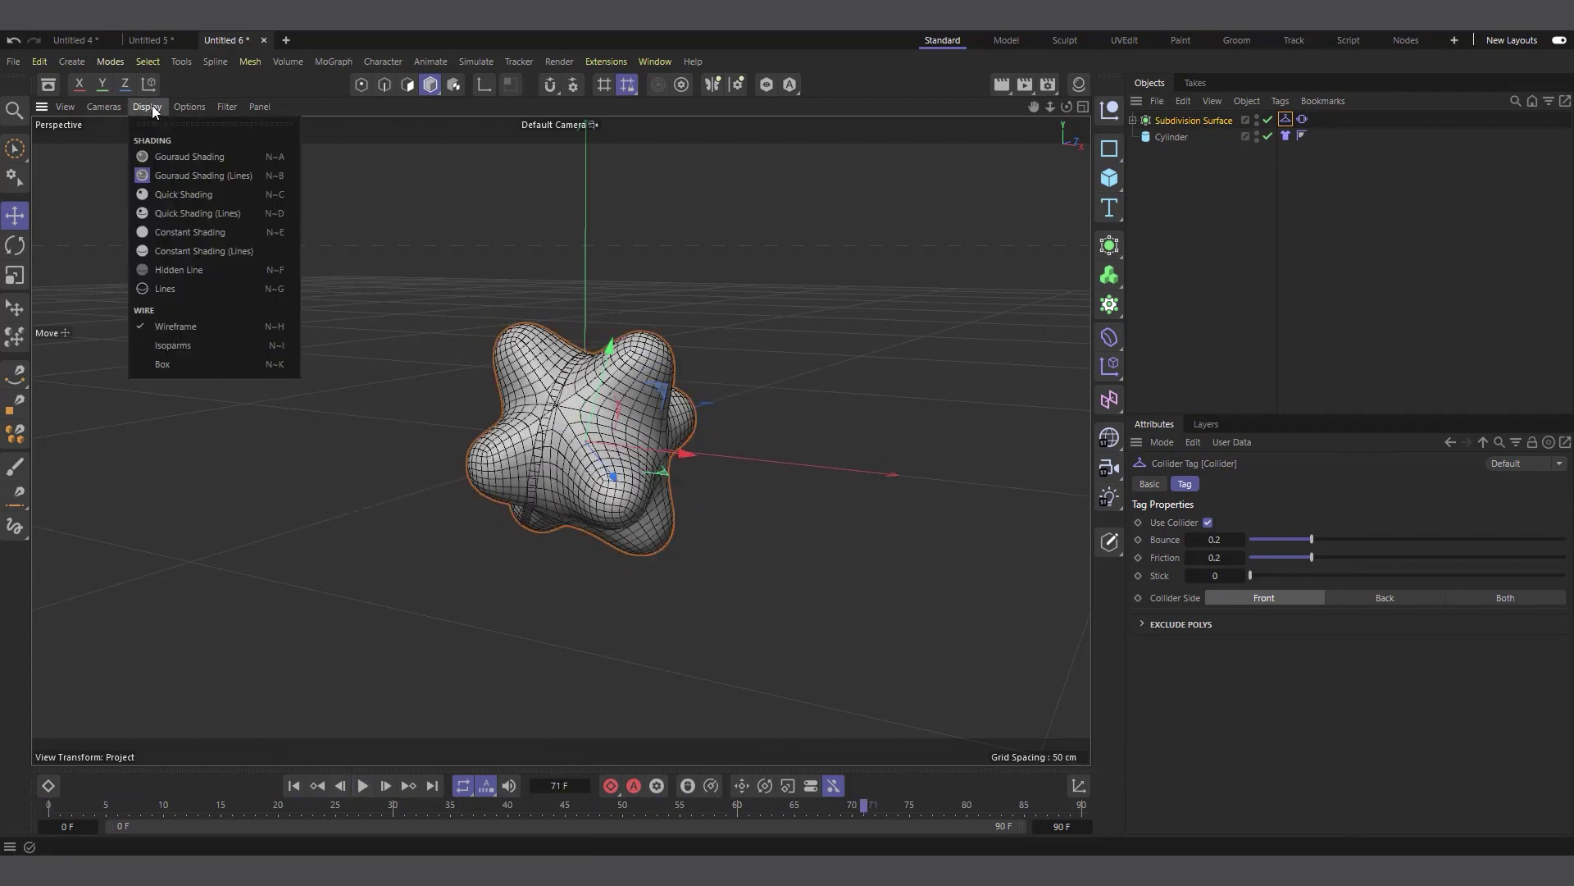
{"action": "left_click", "coordinate": [169, 156]}
{"action": "scroll", "coordinate": [717, 474], "scroll_direction": "up", "scroll_amount": 3}
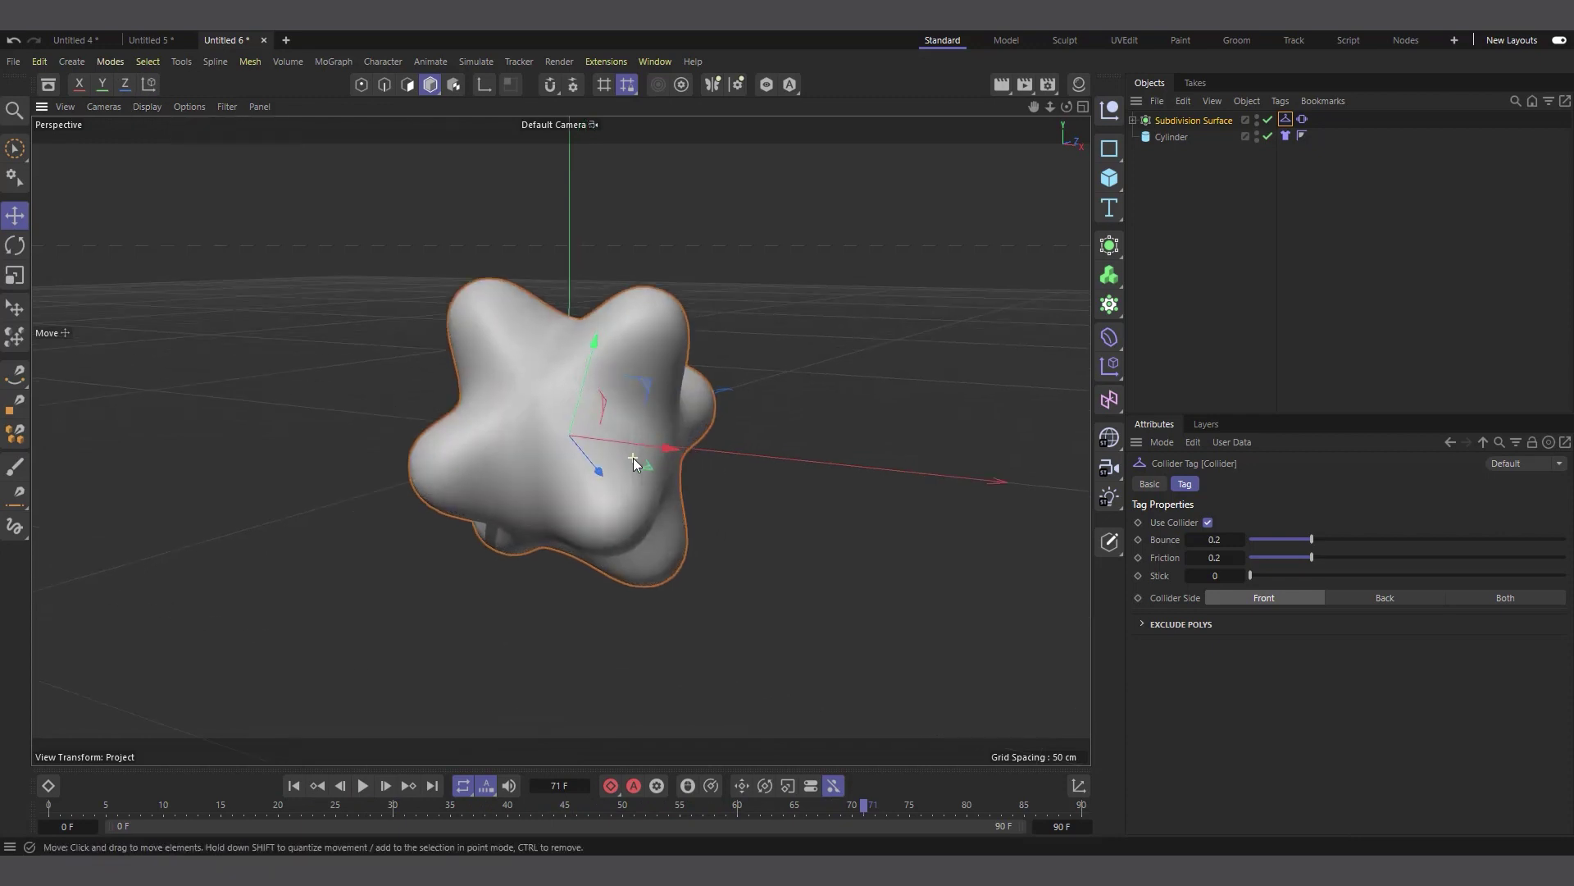
Create a new default material and apply it to the Cylinder
{"action": "left_click", "coordinate": [1078, 85]}
{"action": "left_click", "coordinate": [868, 129]}
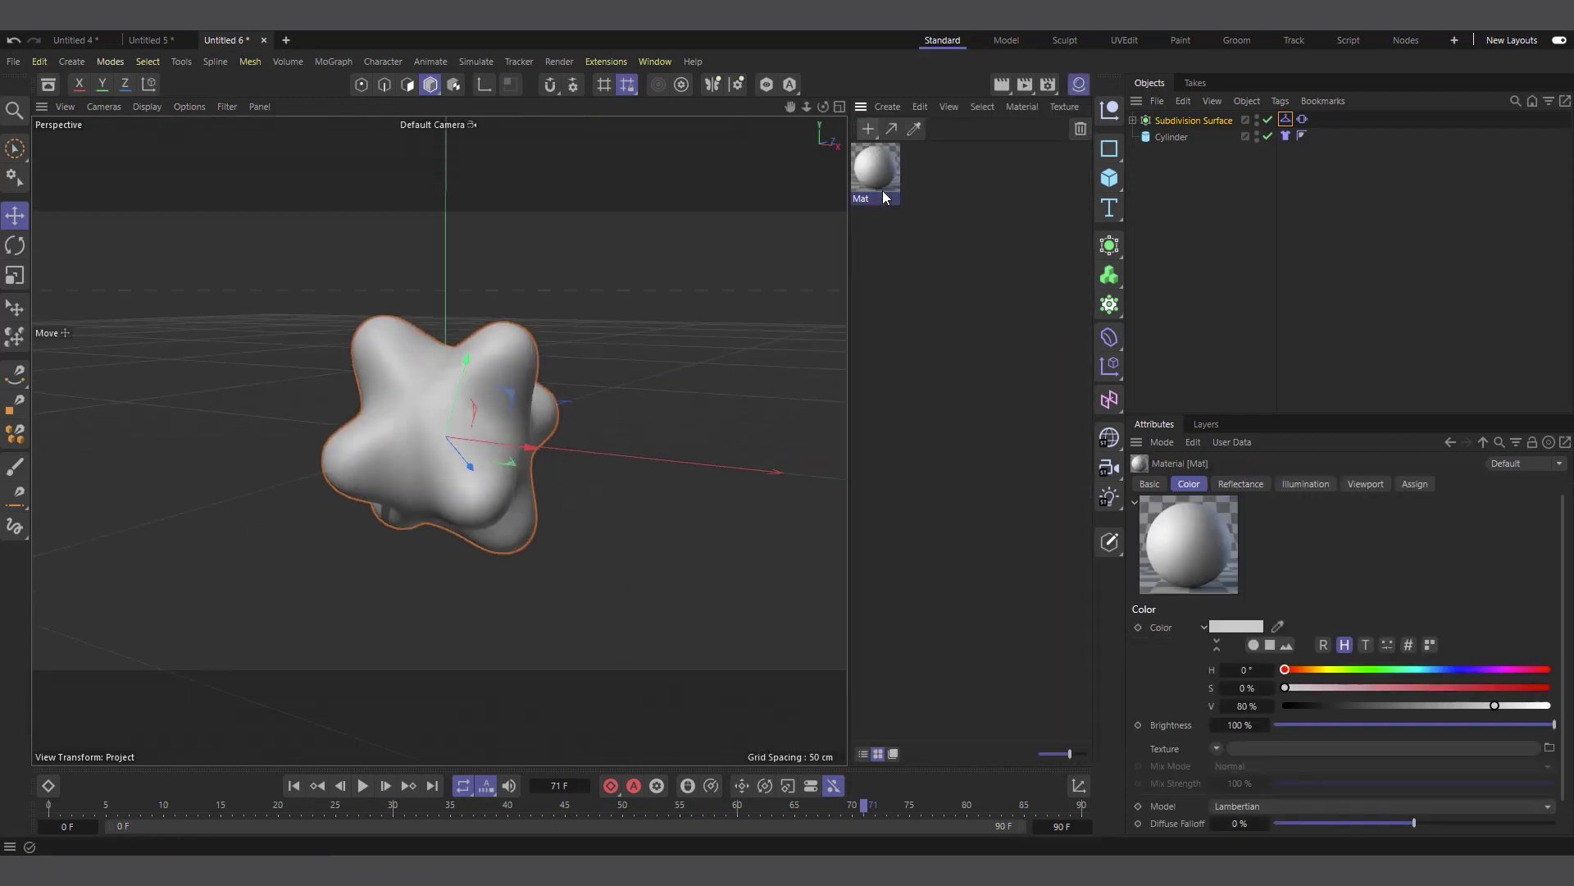
{"action": "left_click_drag", "start_coordinate": [1177, 184], "coordinate": [1172, 135]}
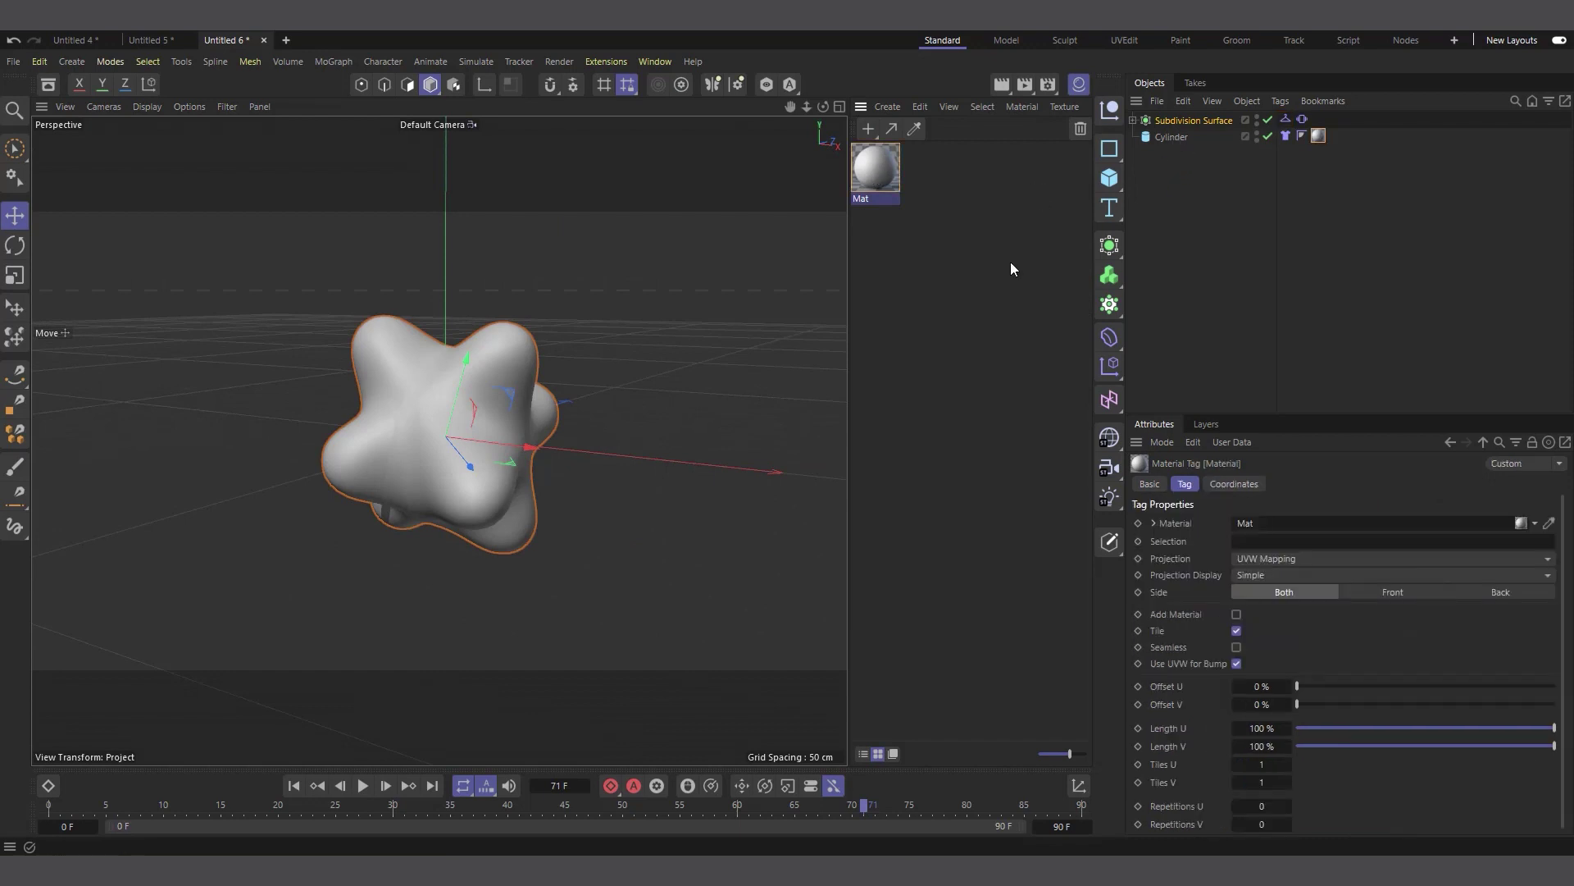
Colour the band's material red by setting its saturation to 87%
{"action": "double_click", "coordinate": [873, 174]}
{"action": "left_click_drag", "start_coordinate": [1306, 285], "coordinate": [1376, 284]}
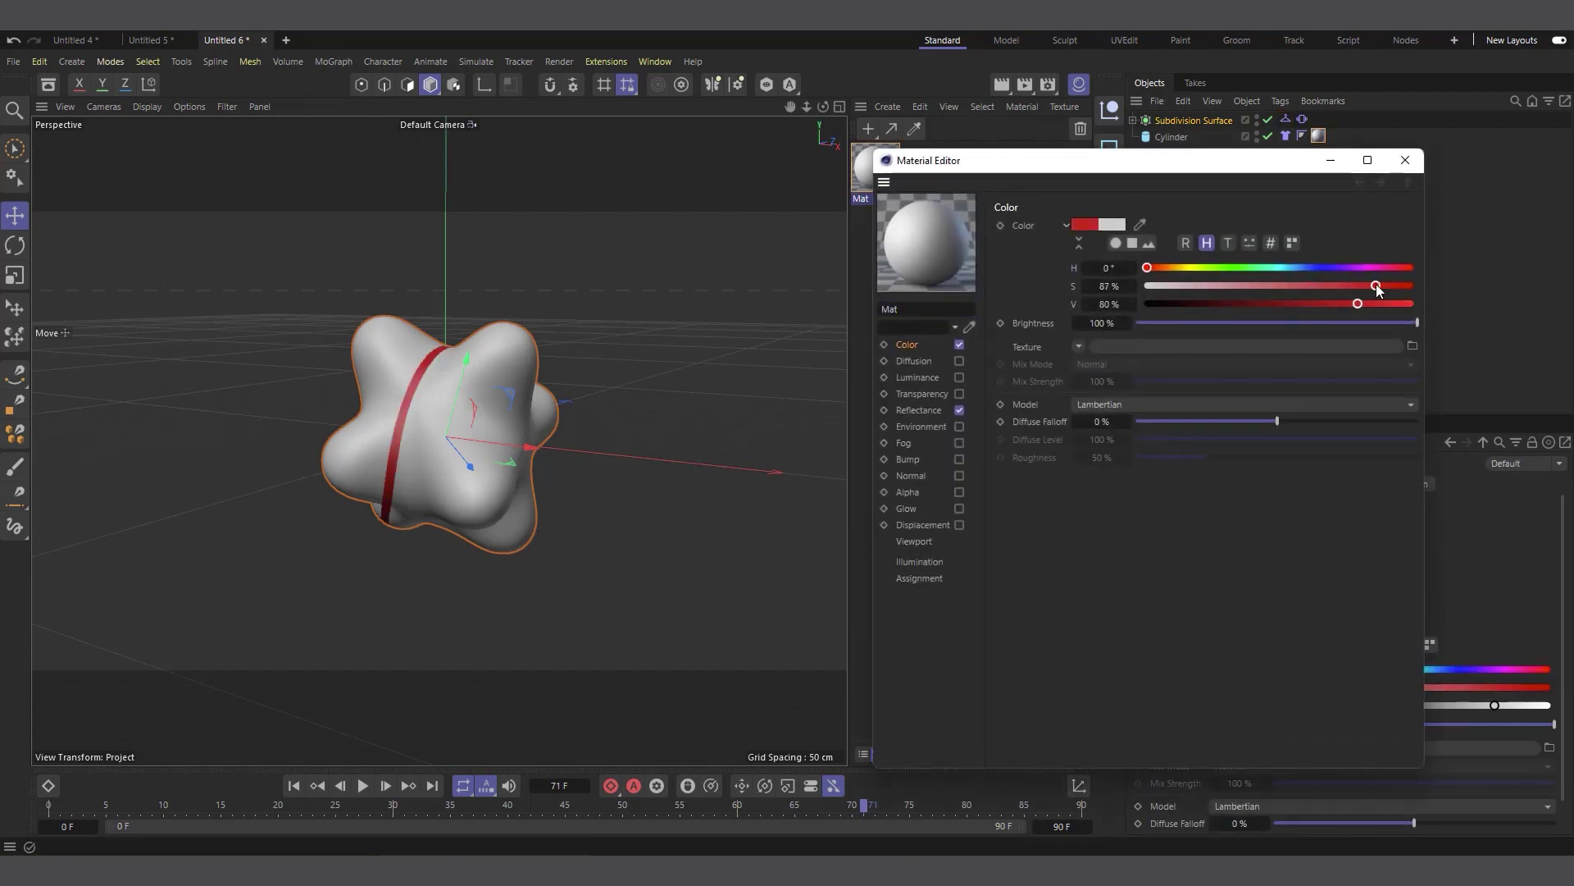
{"action": "left_click", "coordinate": [1405, 159]}
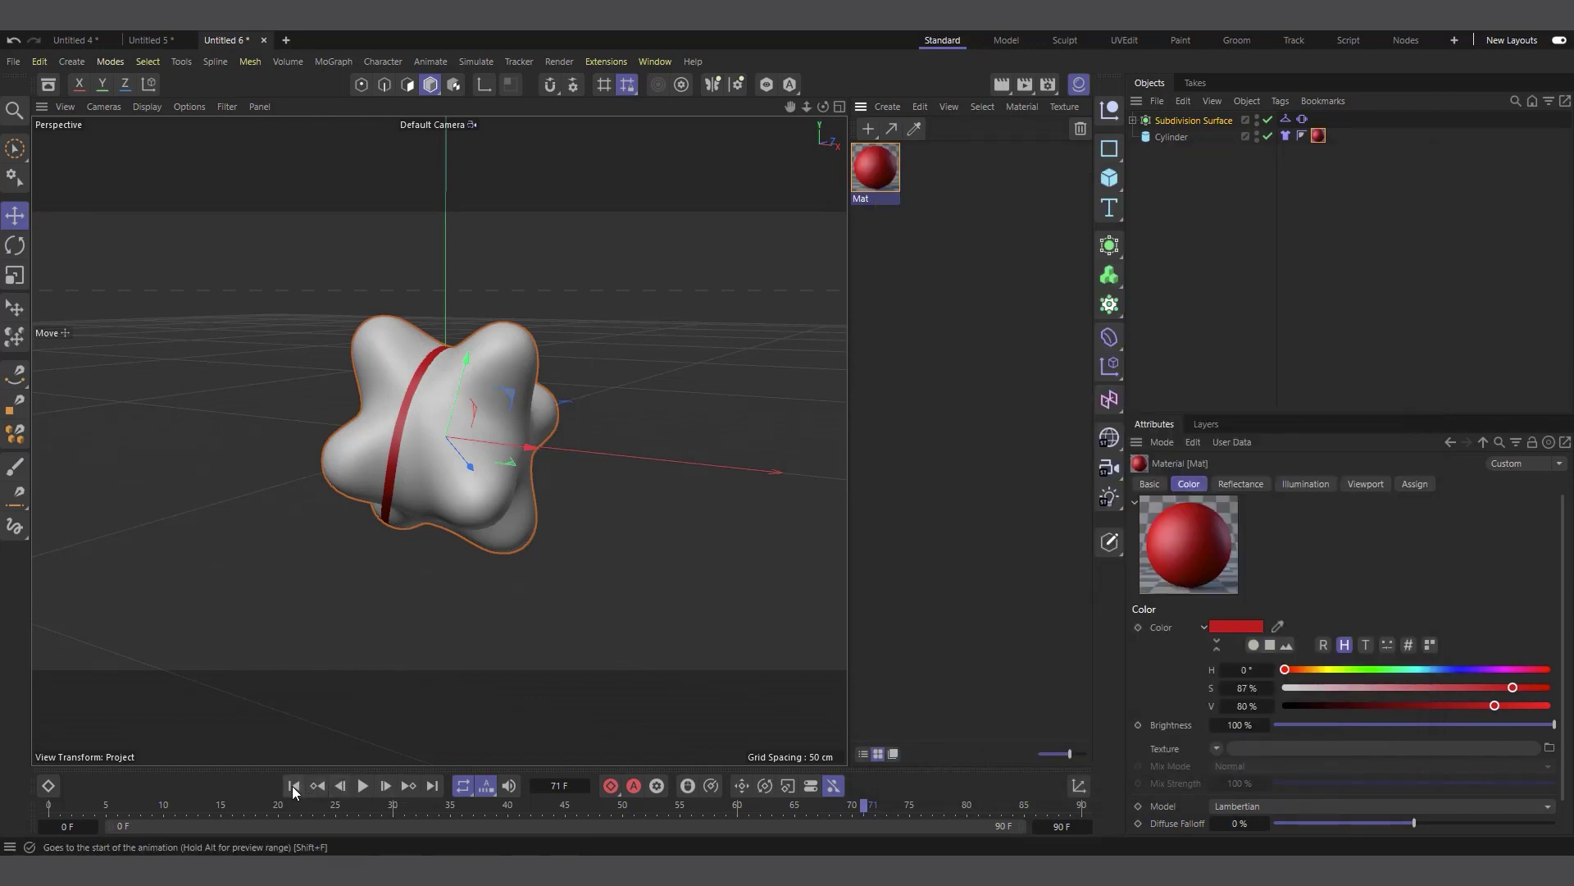
Play the animation to examine how the red band behaves on the rotating shape, and return to the first frame
{"action": "left_click", "coordinate": [361, 786]}
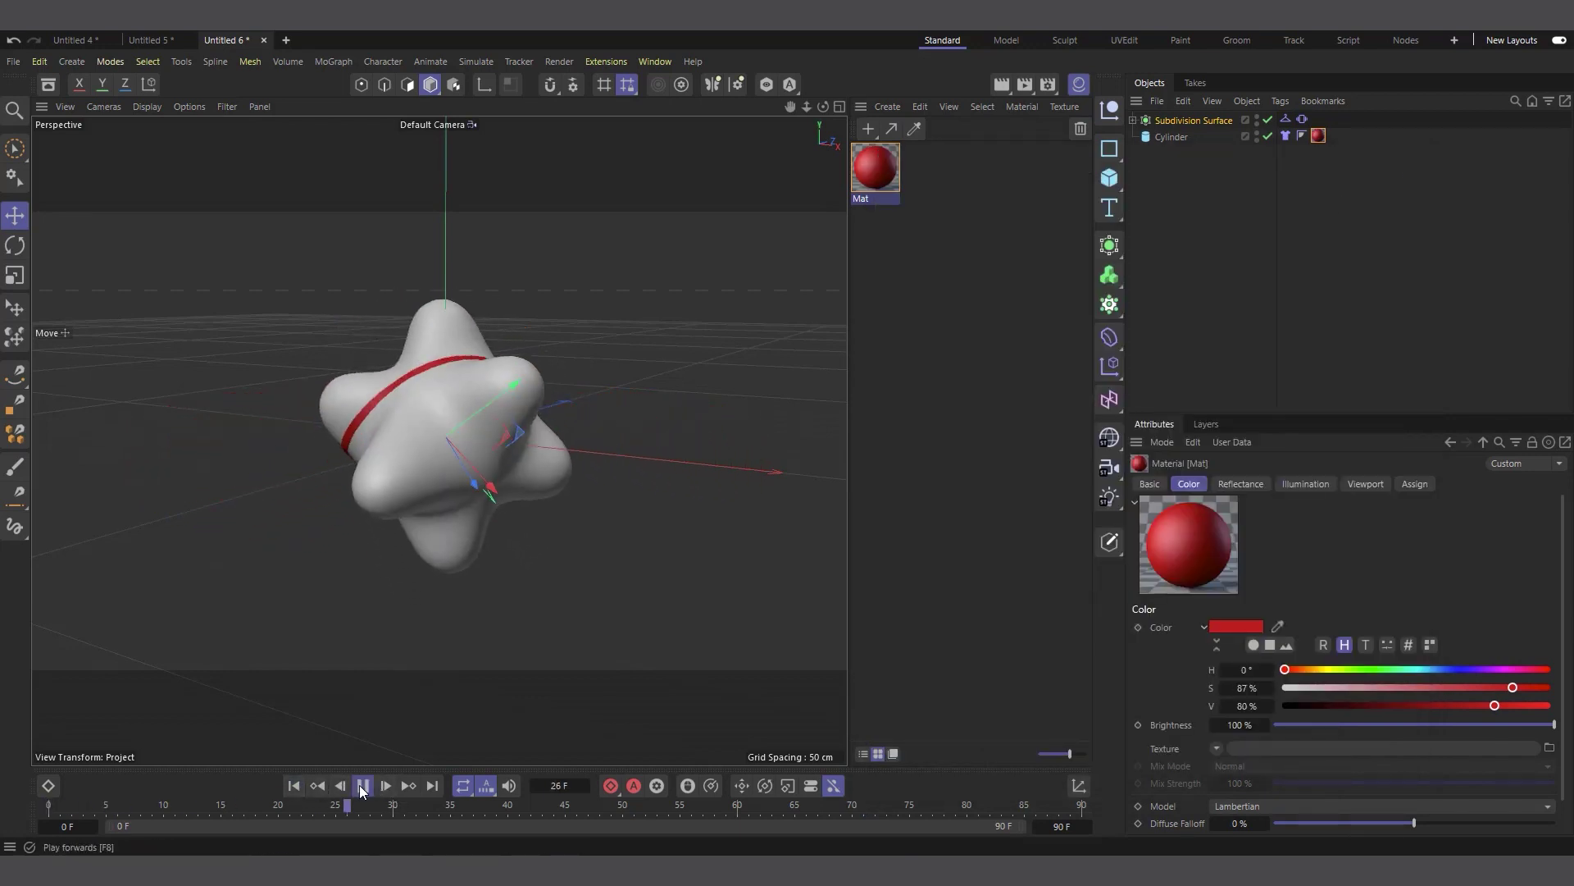
{"action": "left_click", "coordinate": [361, 786]}
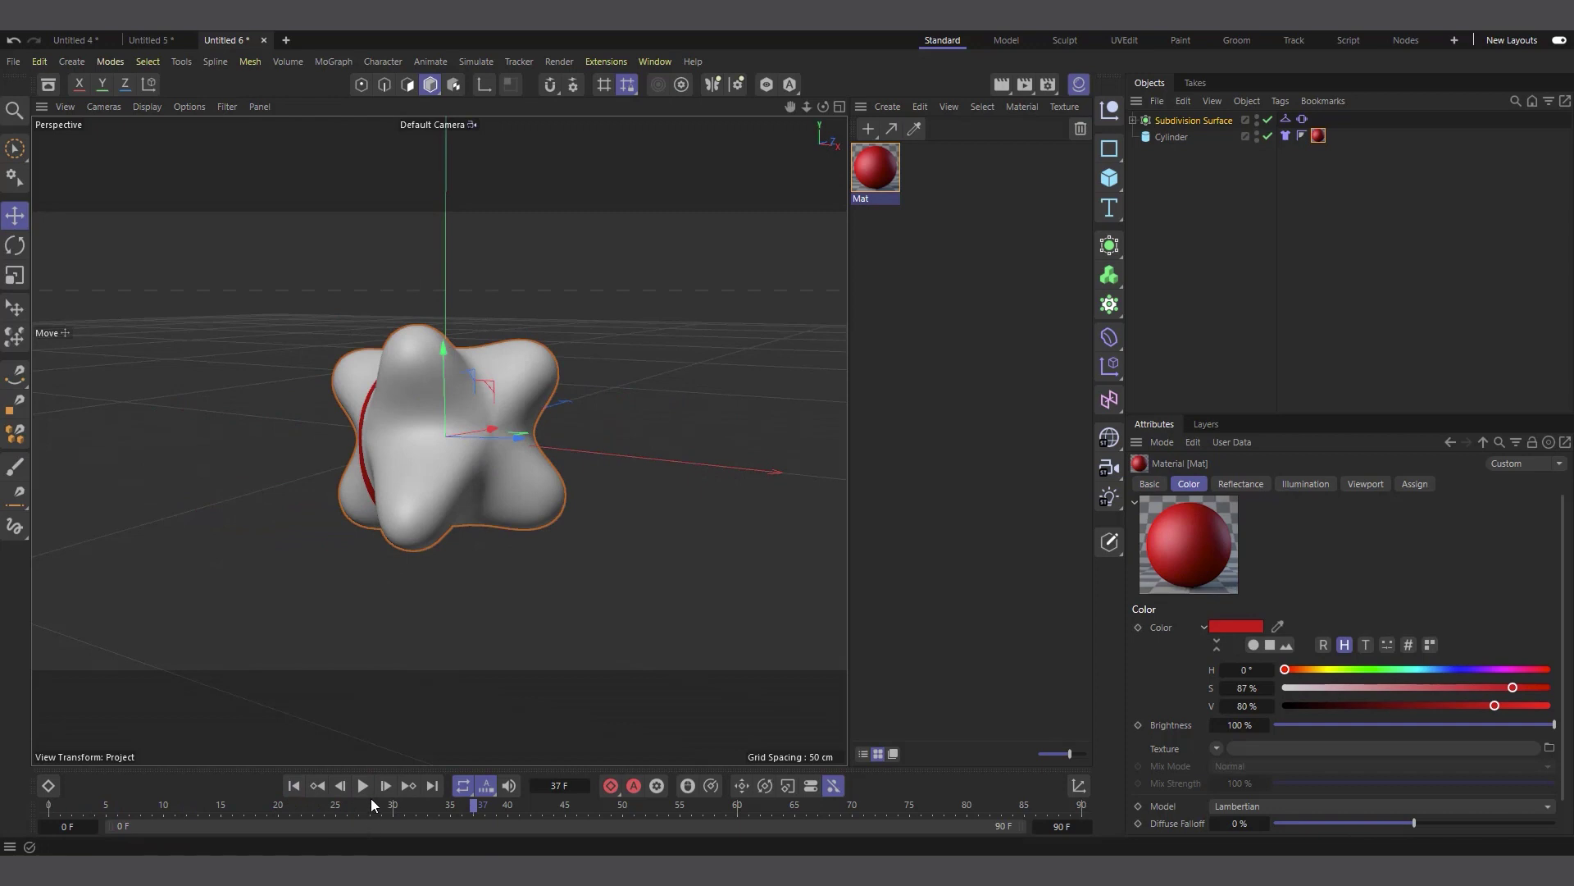
{"action": "left_click", "coordinate": [364, 787]}
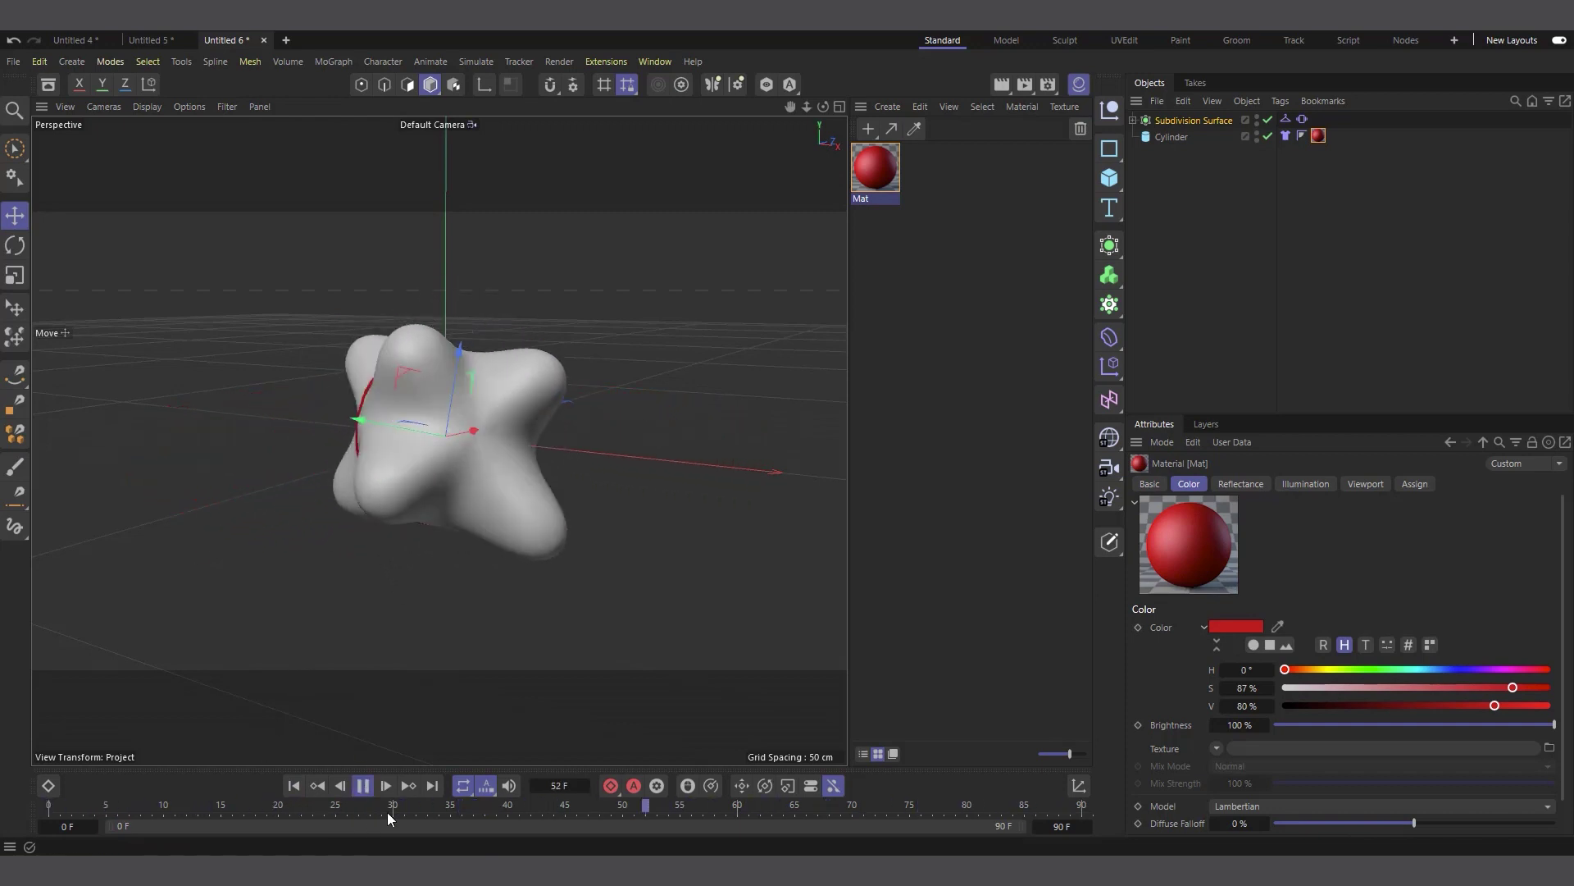
{"action": "left_click", "coordinate": [361, 785]}
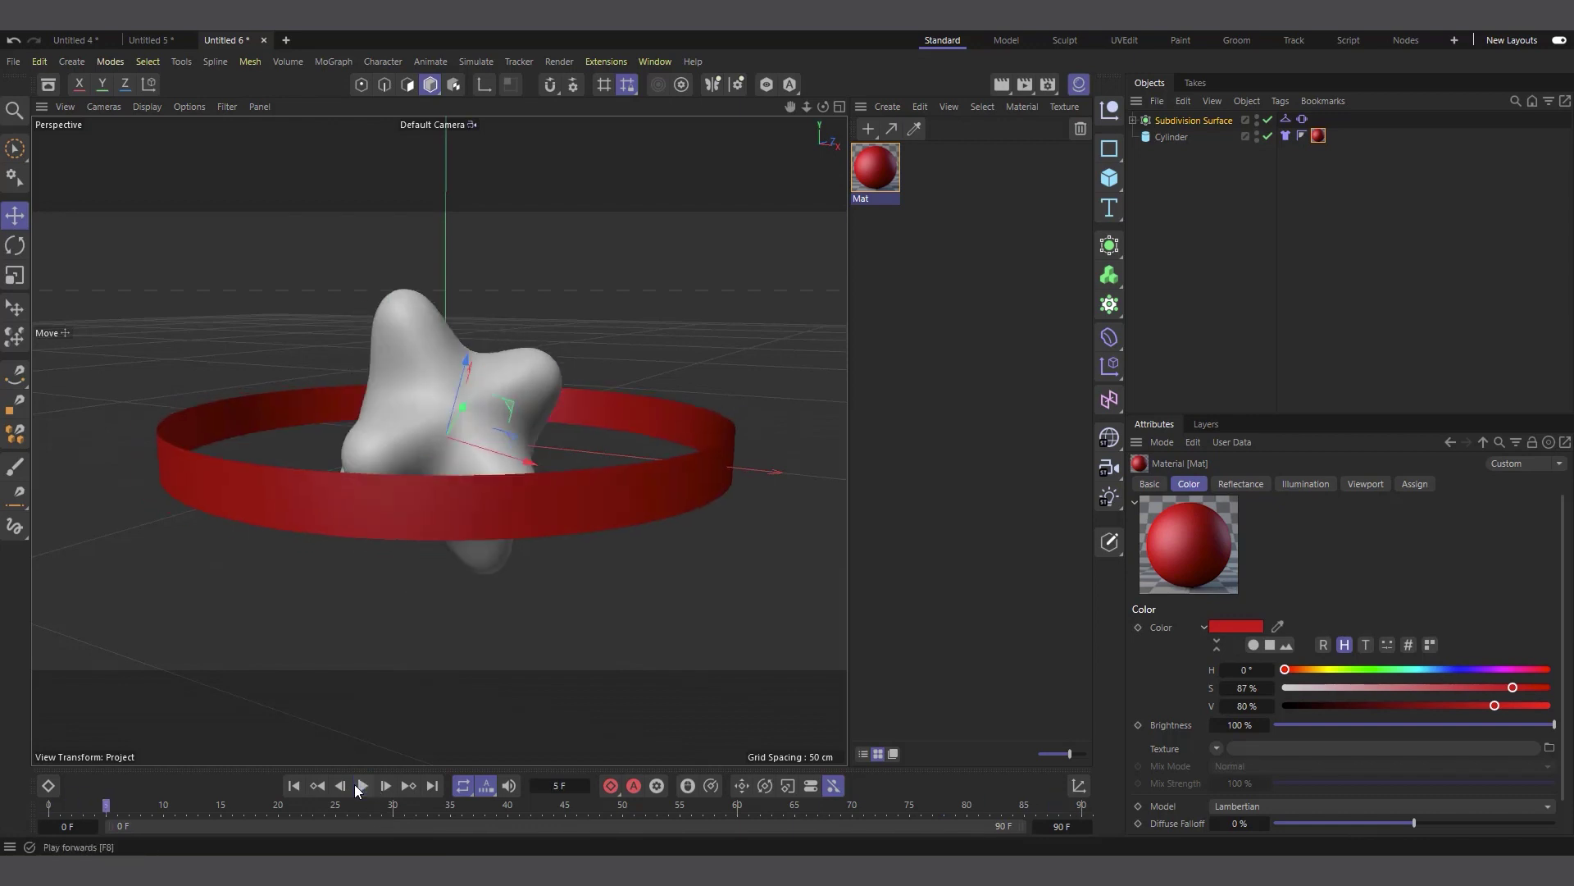
{"action": "left_click", "coordinate": [294, 785]}
Set the Friction of the Cylinder's Cloth tag to 50
{"action": "left_click", "coordinate": [1318, 136]}
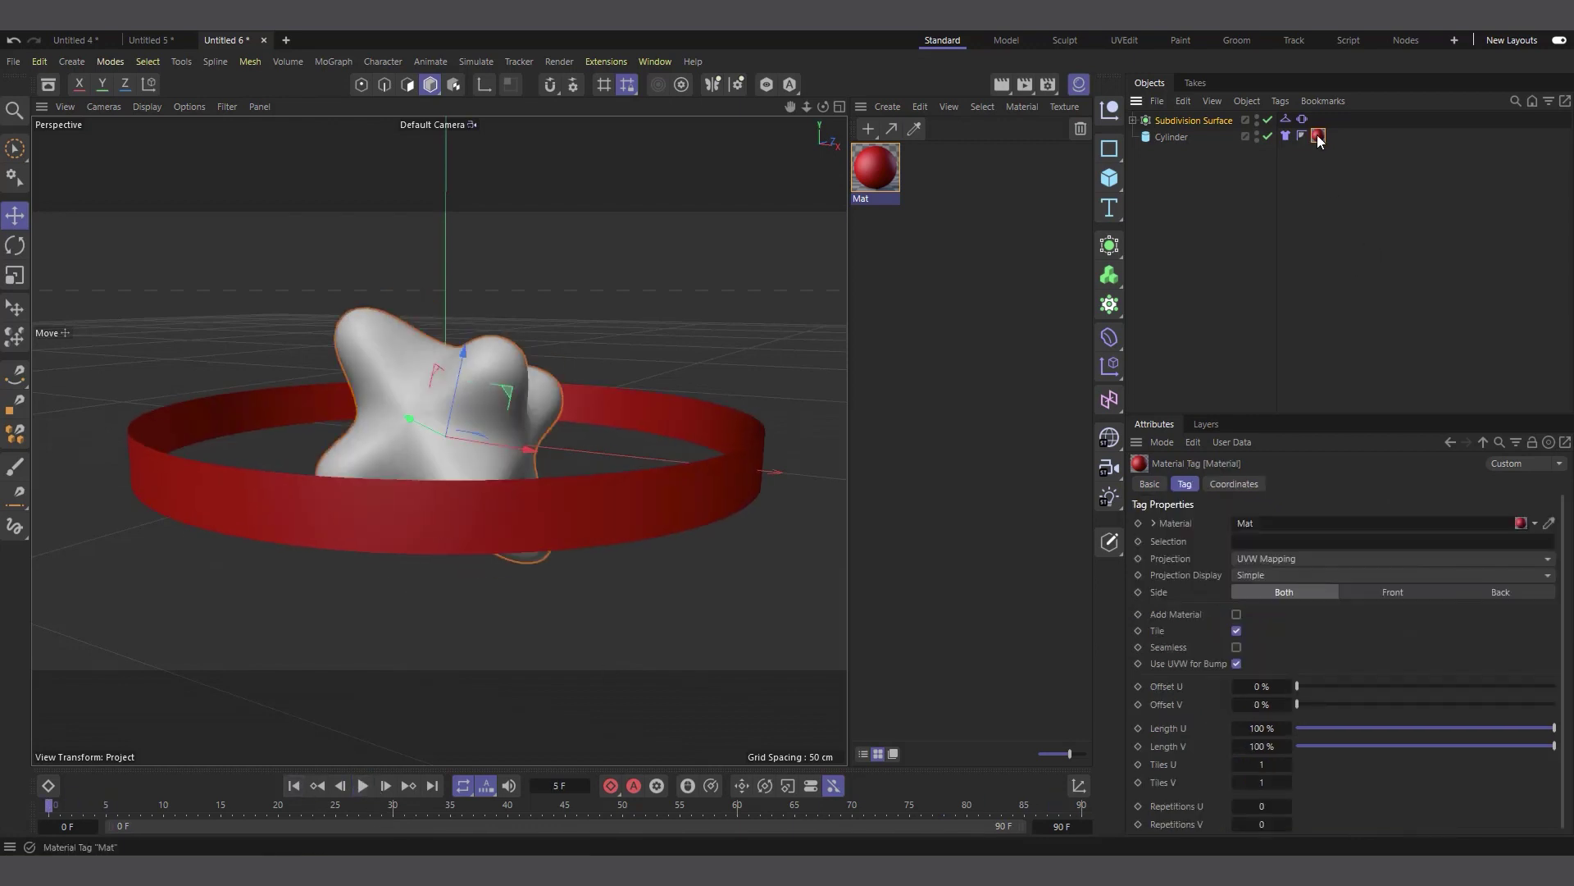
{"action": "left_click", "coordinate": [1286, 135]}
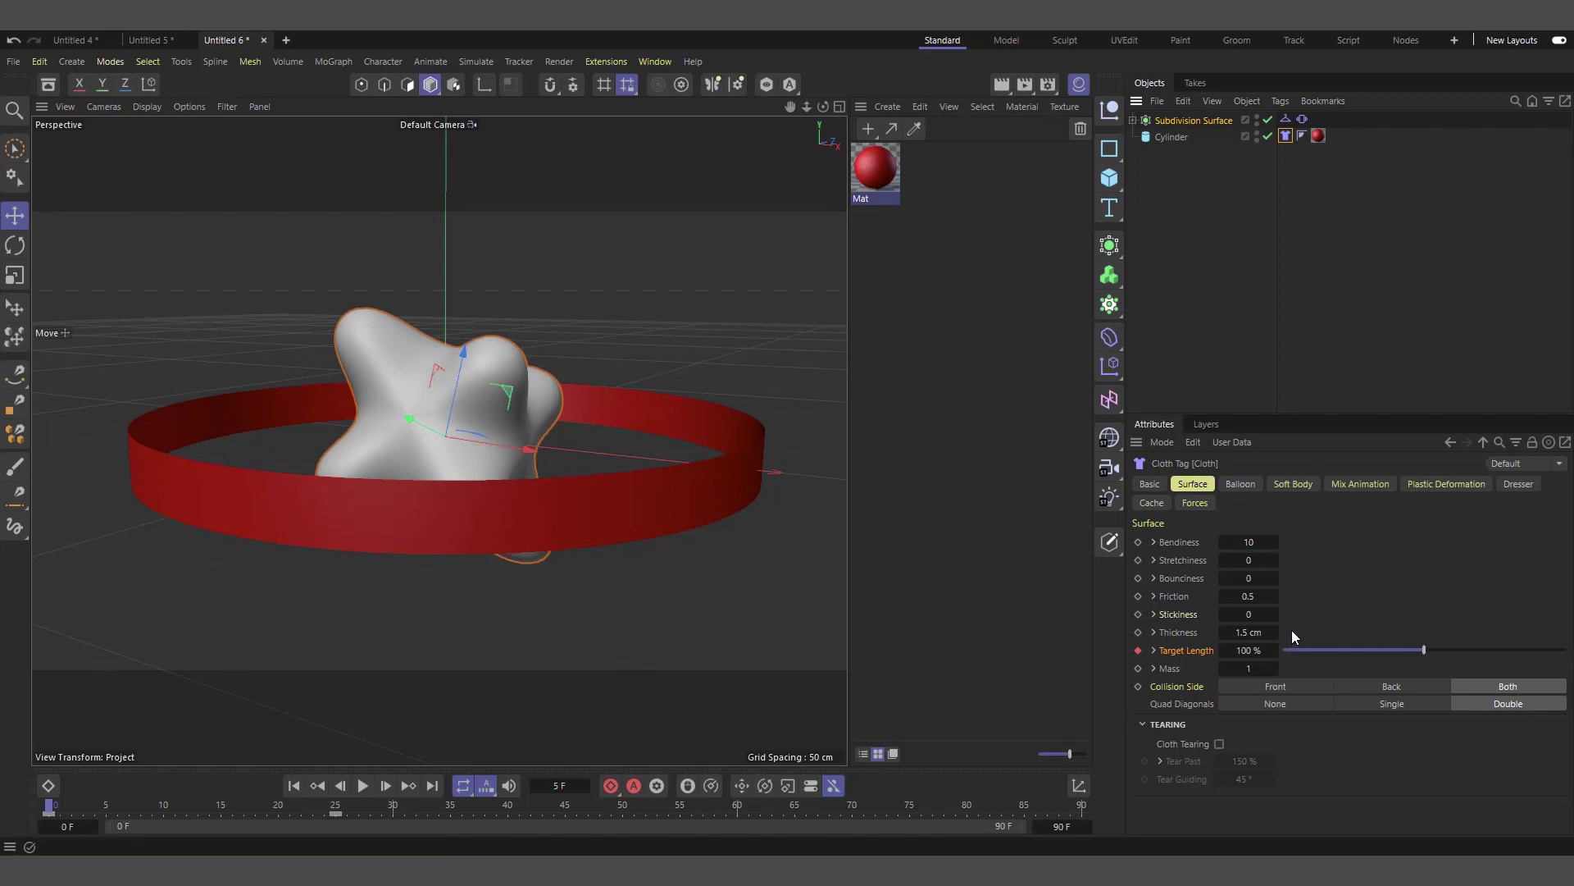
{"action": "left_click", "coordinate": [1248, 596]}
{"action": "type", "text": "50"}
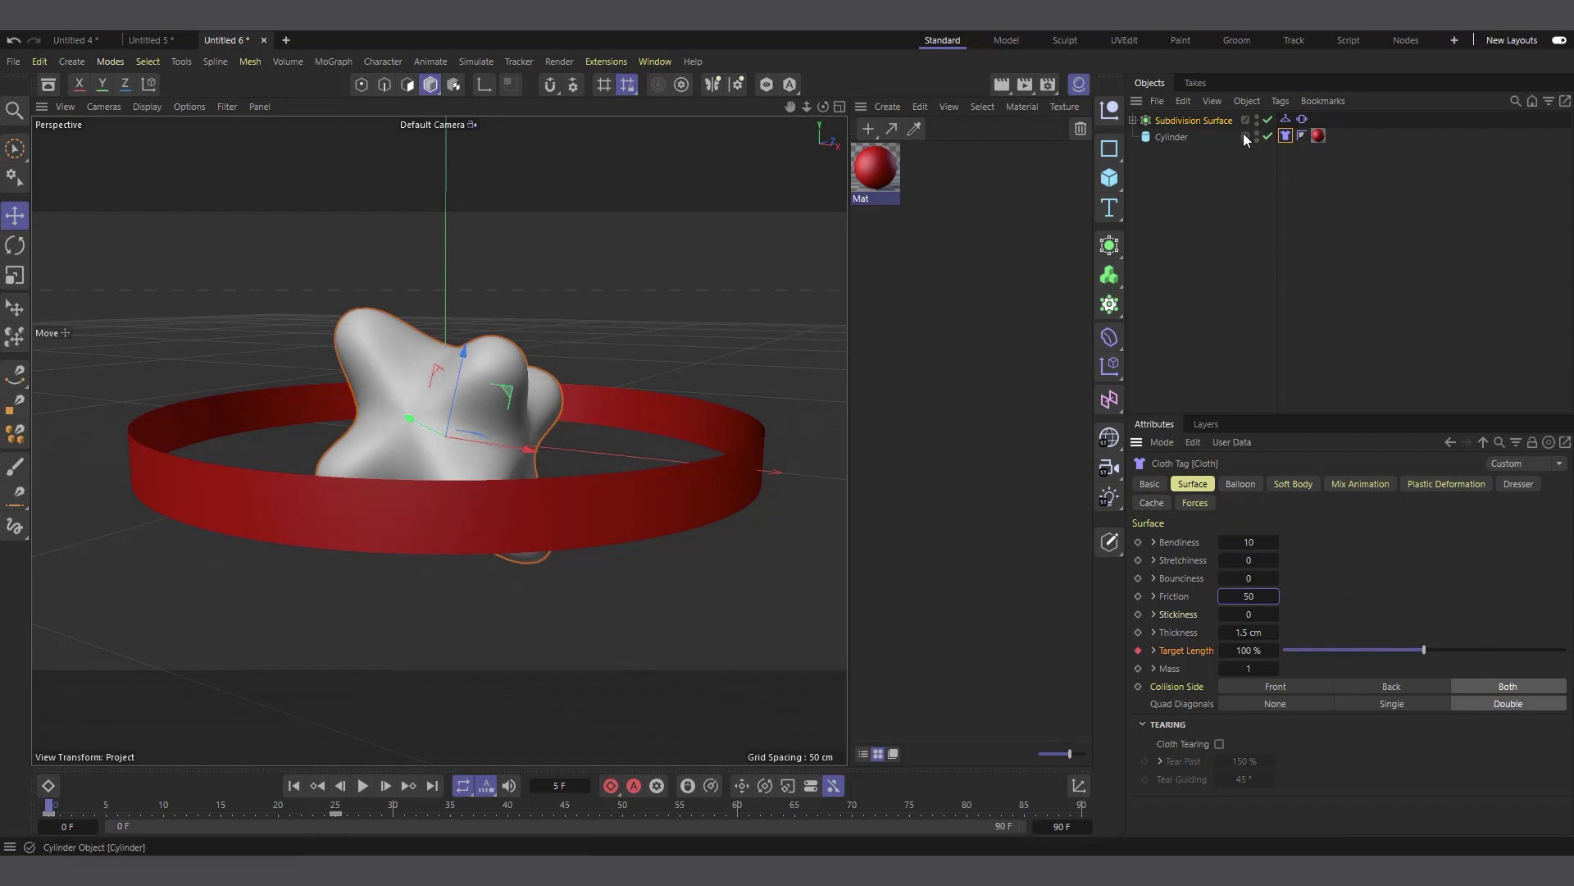
{"action": "key", "text": "Return"}
Set the Friction of the Subdivision Surface's Collider tag to 2 and play the animation to test it
{"action": "left_click", "coordinate": [1285, 121]}
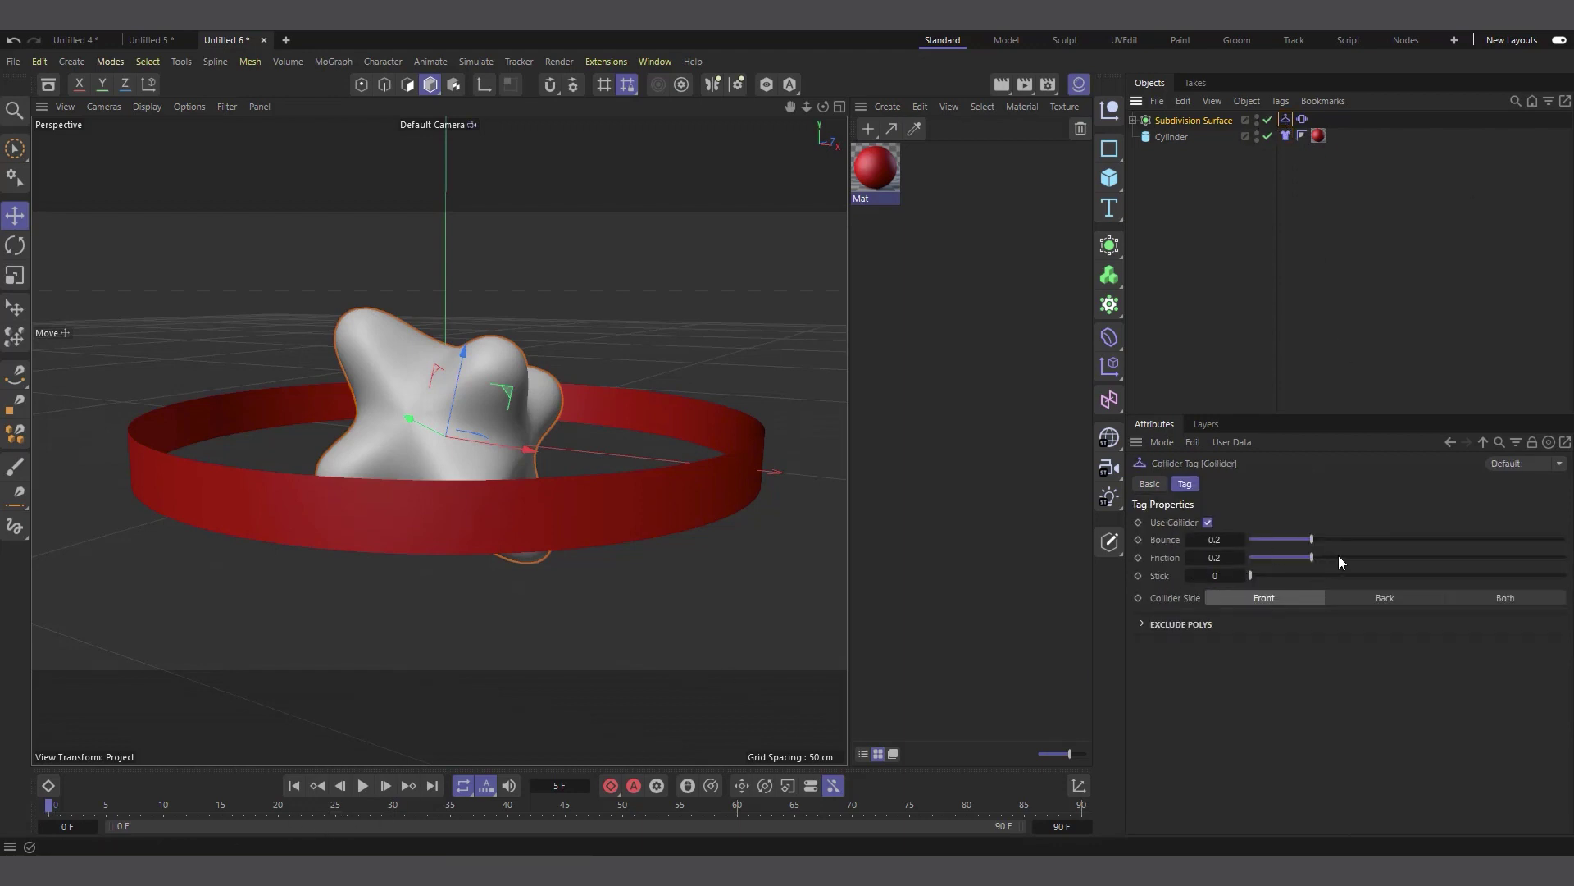
{"action": "left_click_drag", "start_coordinate": [1338, 558], "coordinate": [1564, 558]}
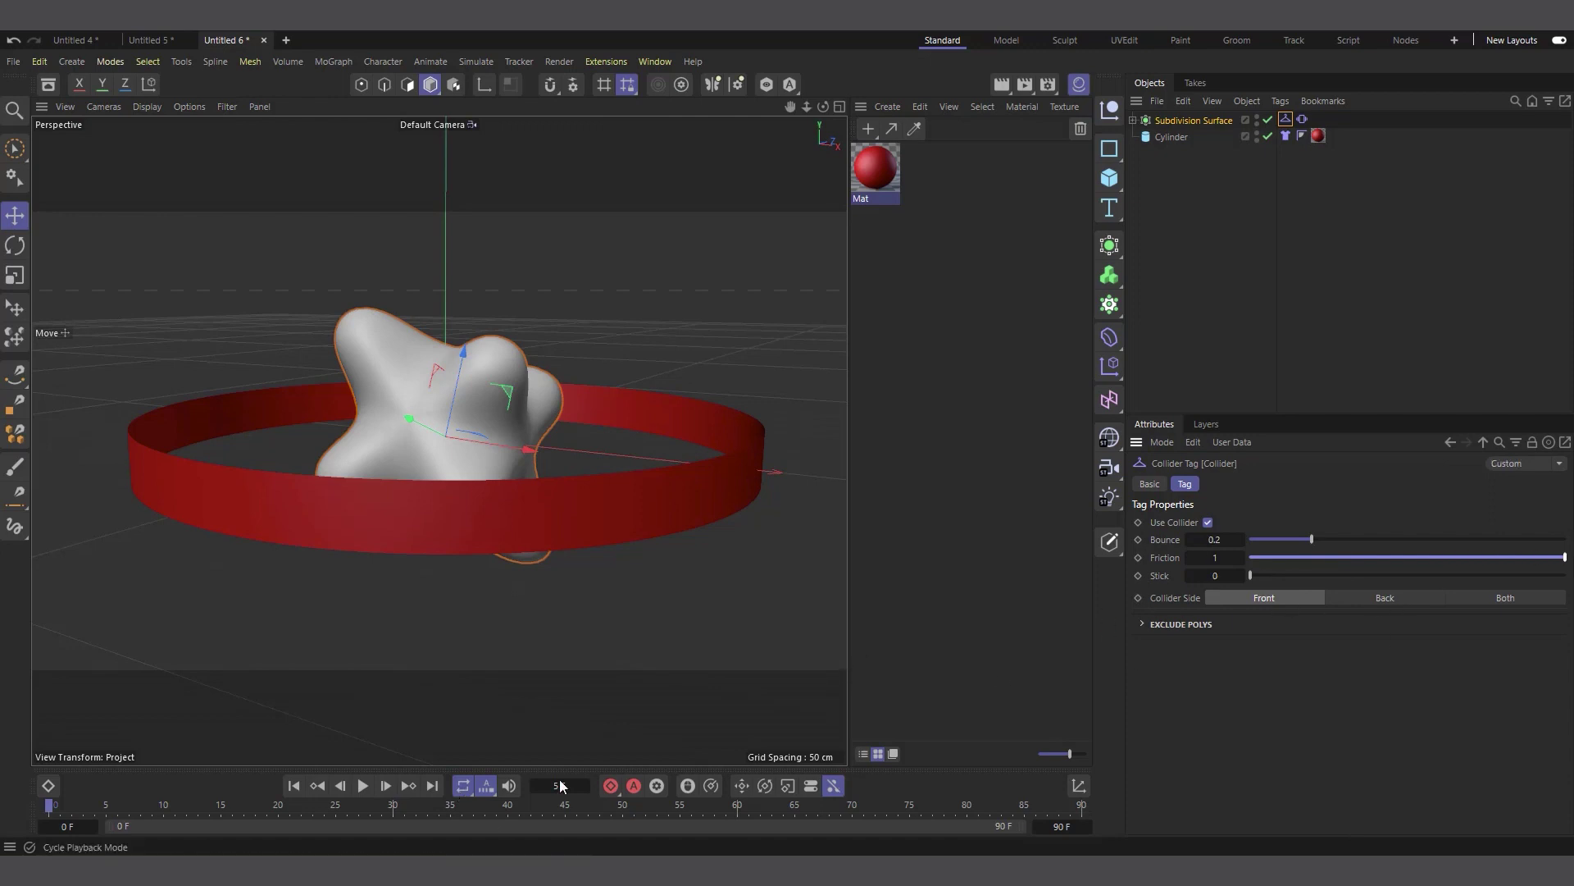
{"action": "left_click", "coordinate": [1216, 558]}
{"action": "type", "text": "2"}
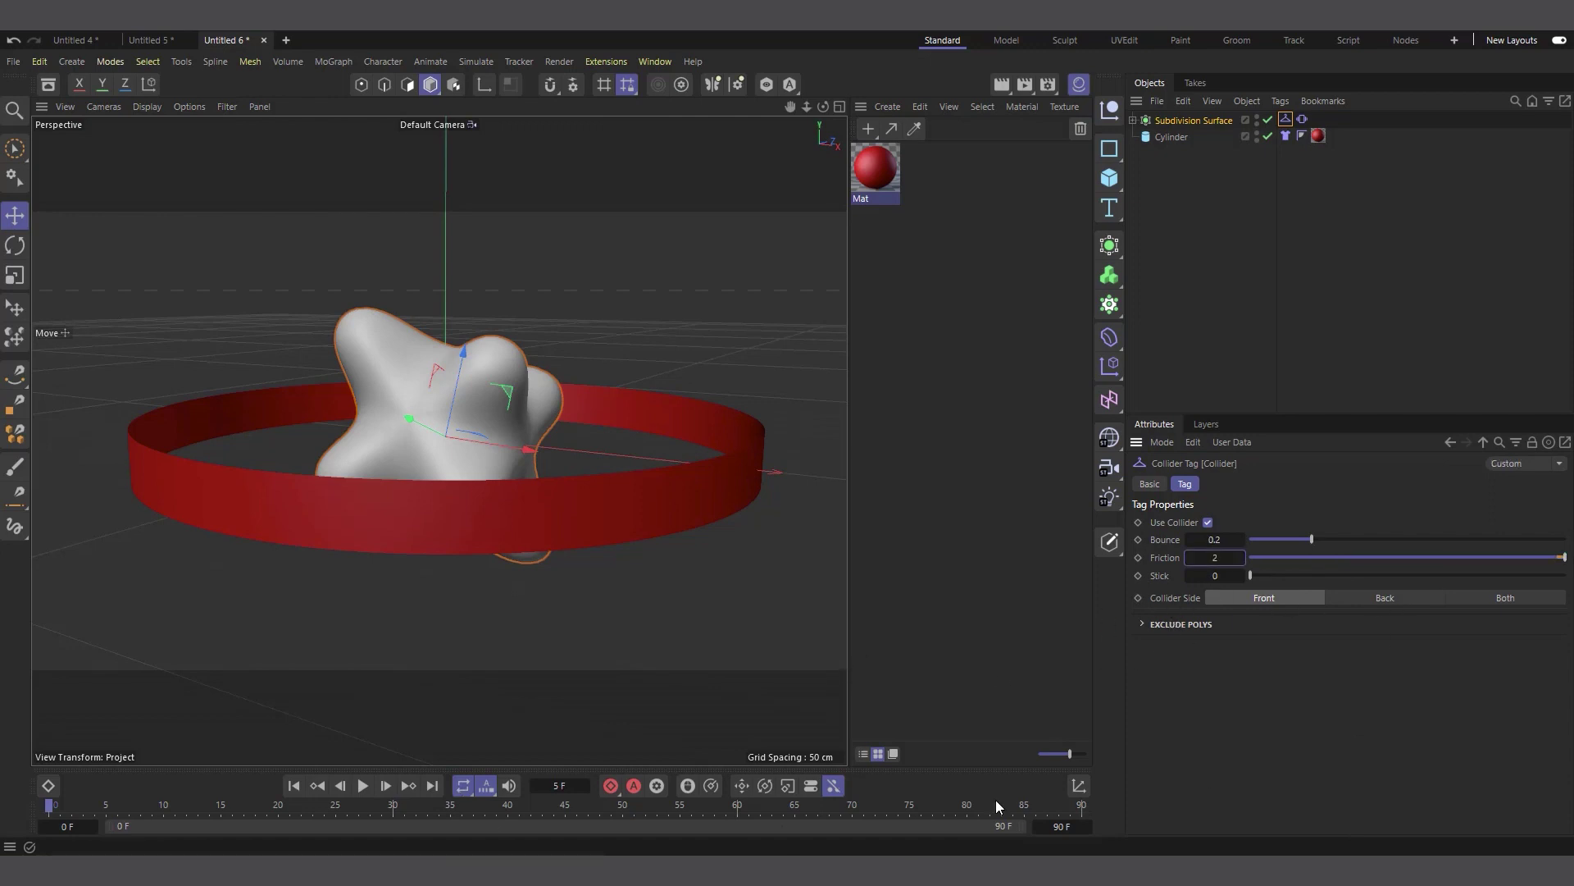
{"action": "left_click", "coordinate": [367, 786]}
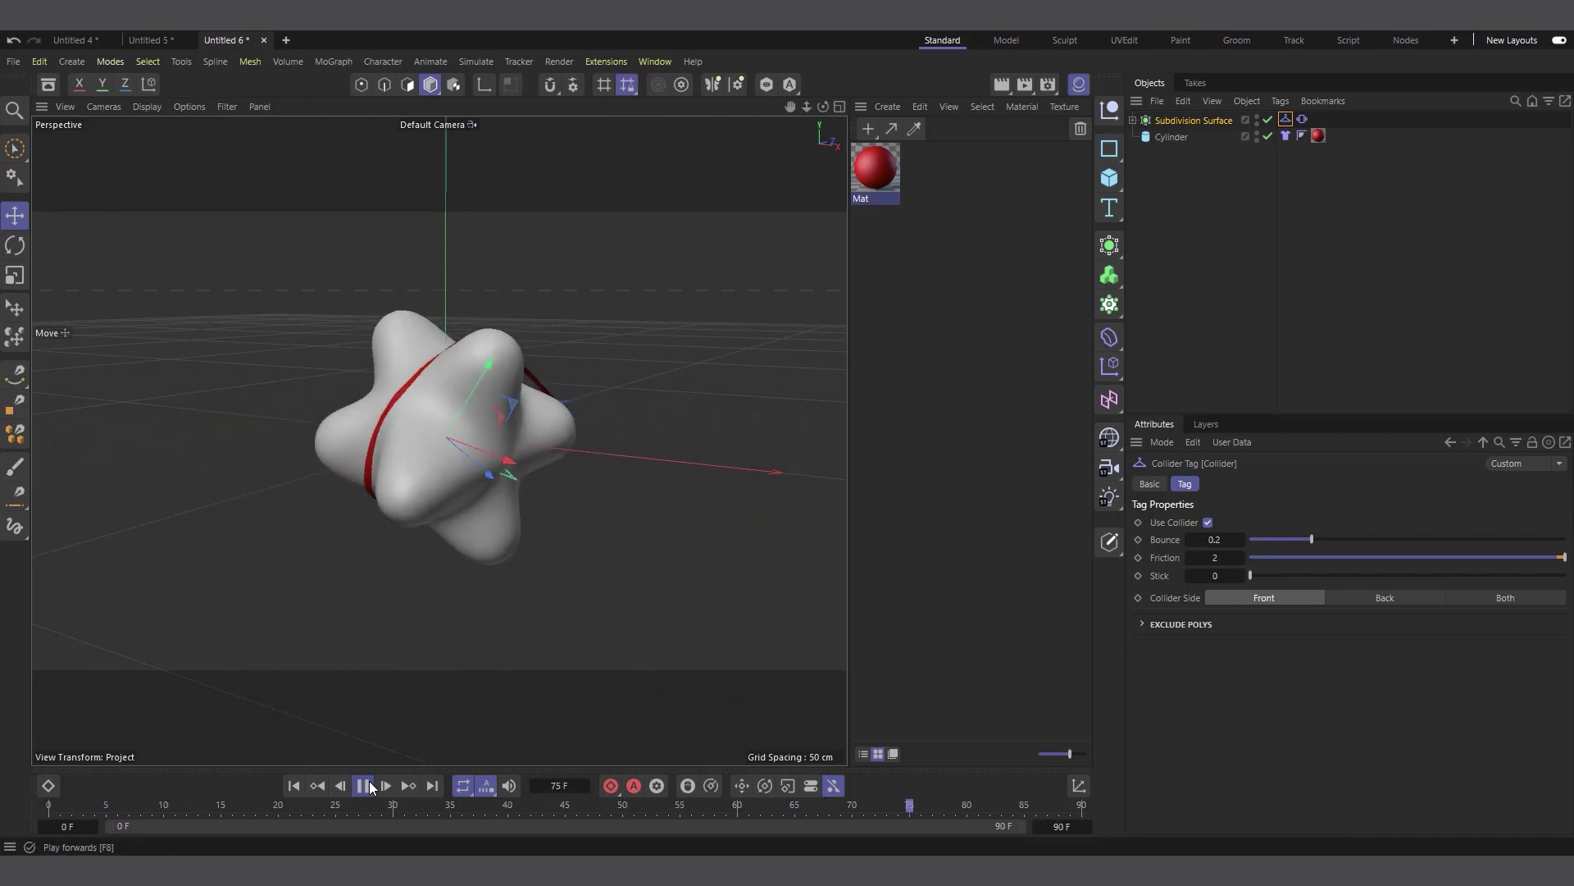
{"action": "left_click", "coordinate": [366, 787]}
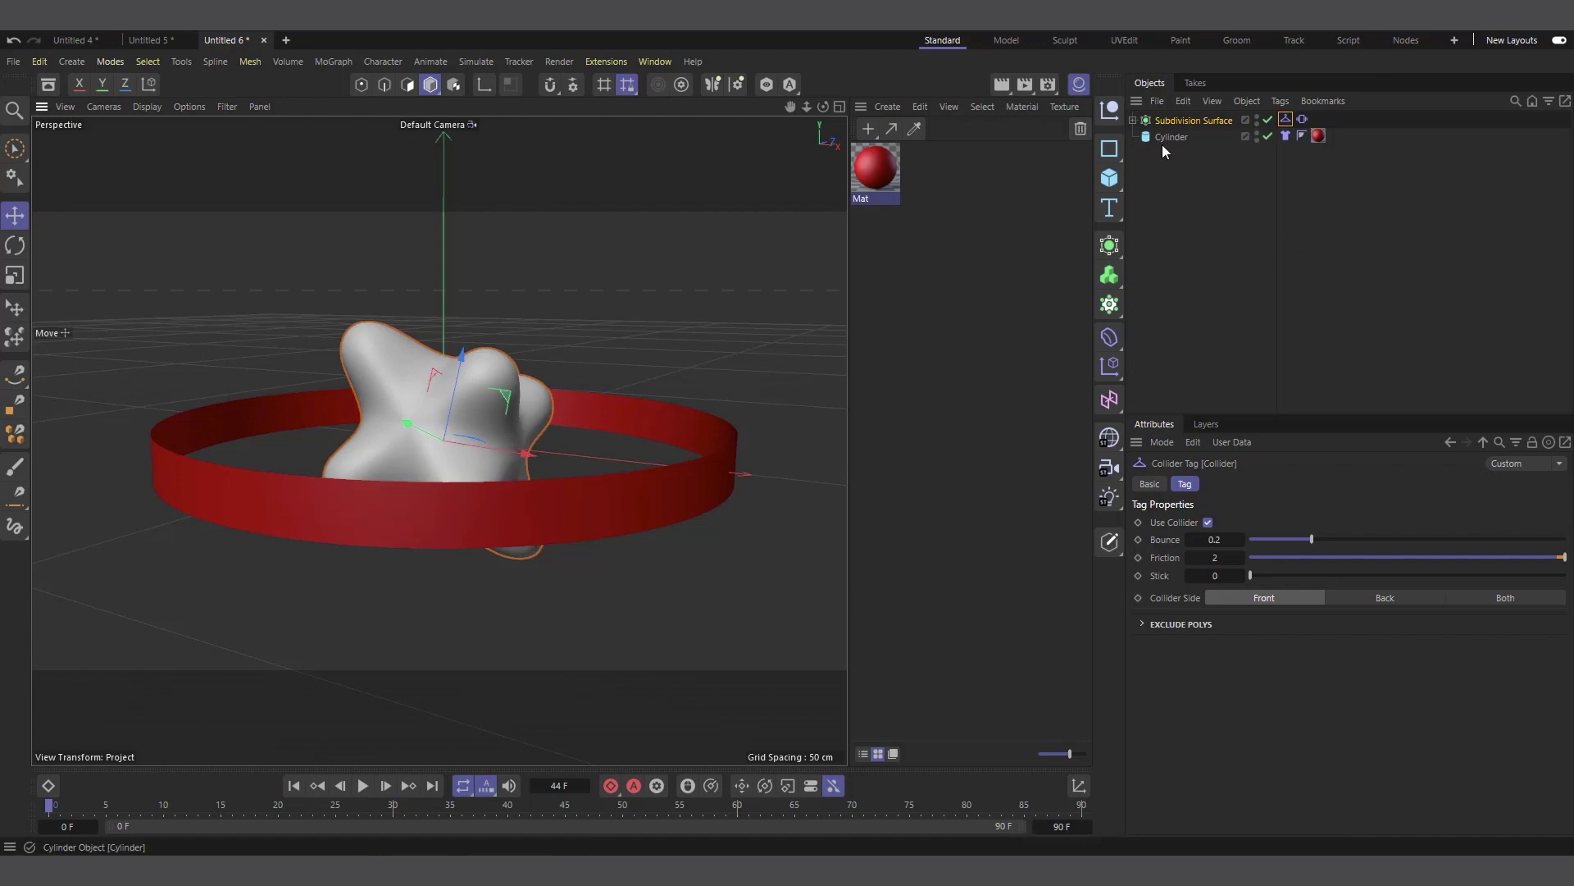
Add a Cloner, make the Cylinder its child, and inspect the Cloner's arrangement of bands
{"action": "left_click", "coordinate": [1109, 305]}
{"action": "left_click_drag", "start_coordinate": [1173, 154], "coordinate": [1170, 122]}
{"action": "scroll", "coordinate": [508, 513], "scroll_direction": "down", "scroll_amount": 10}
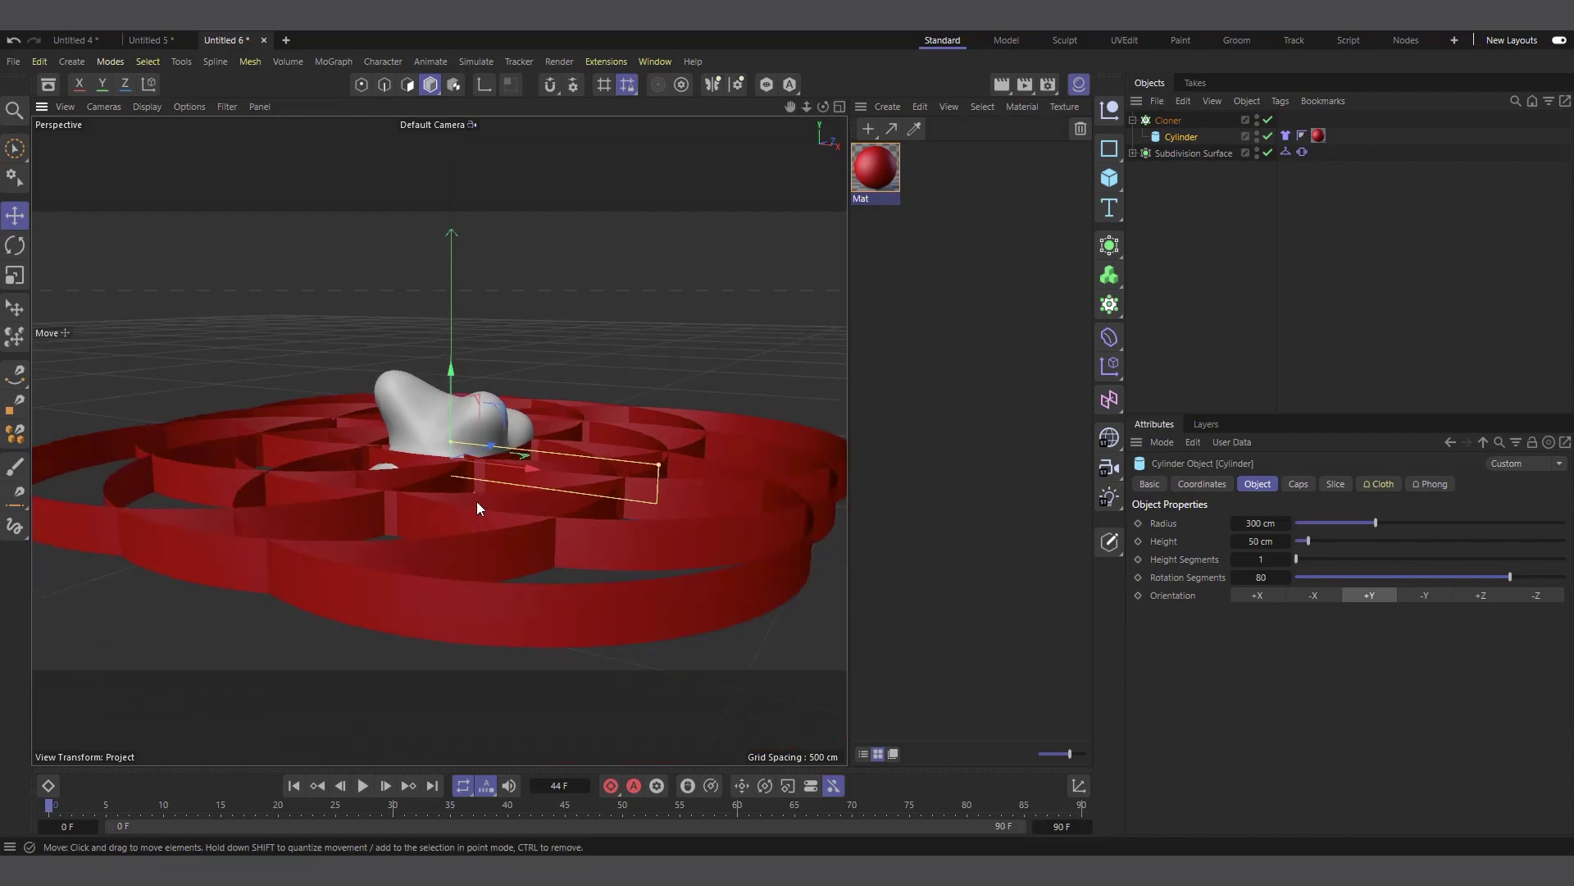
{"action": "left_click_drag", "start_coordinate": [822, 107], "coordinate": [824, 140]}
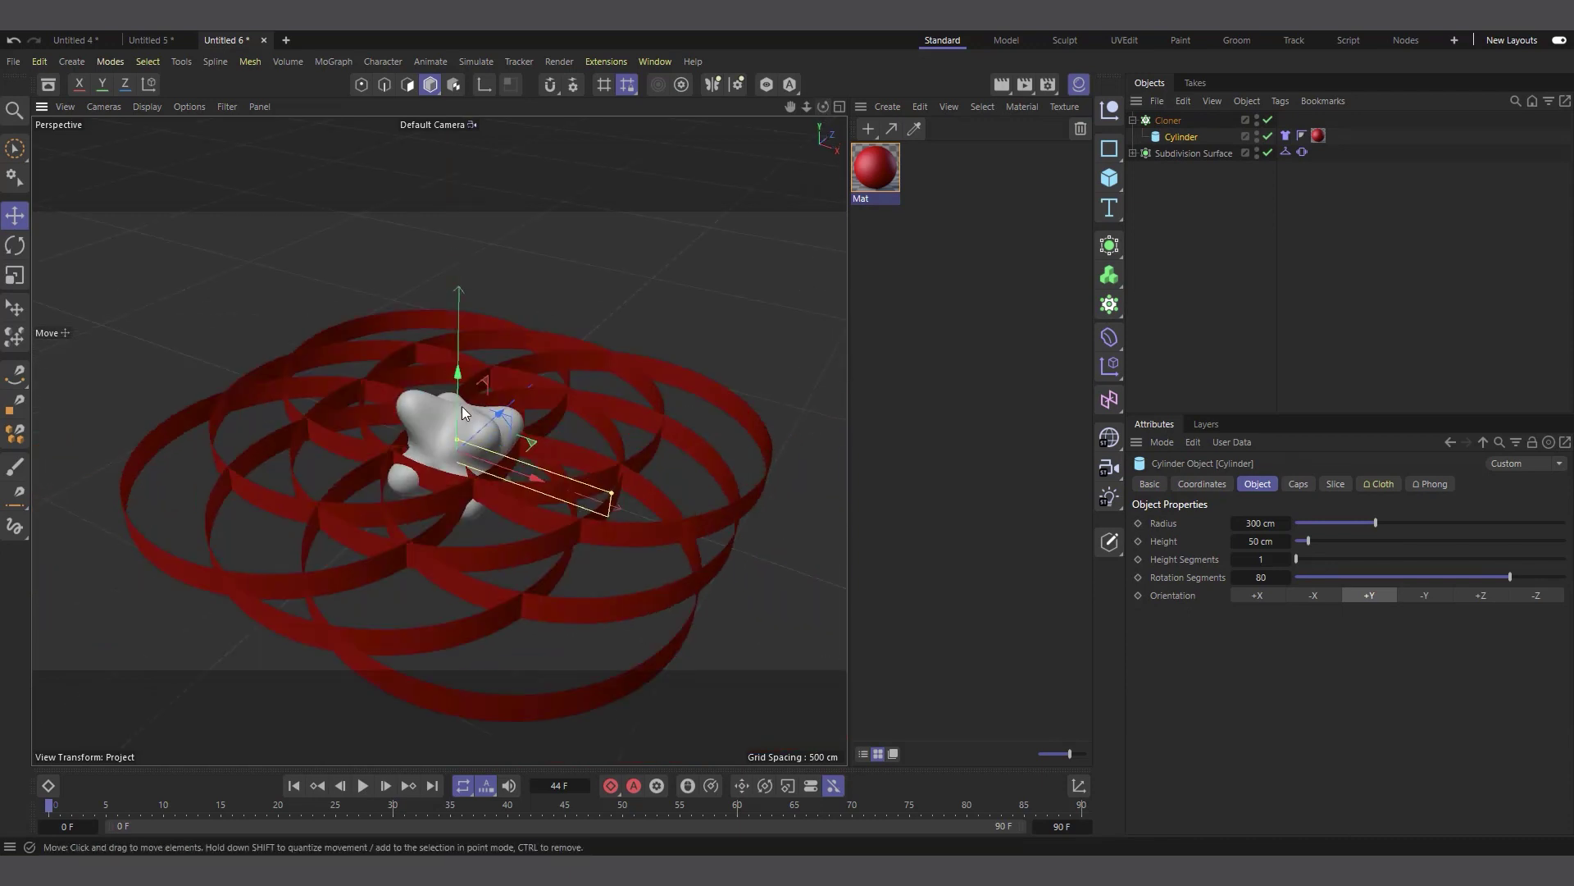
{"action": "left_click", "coordinate": [1163, 121]}
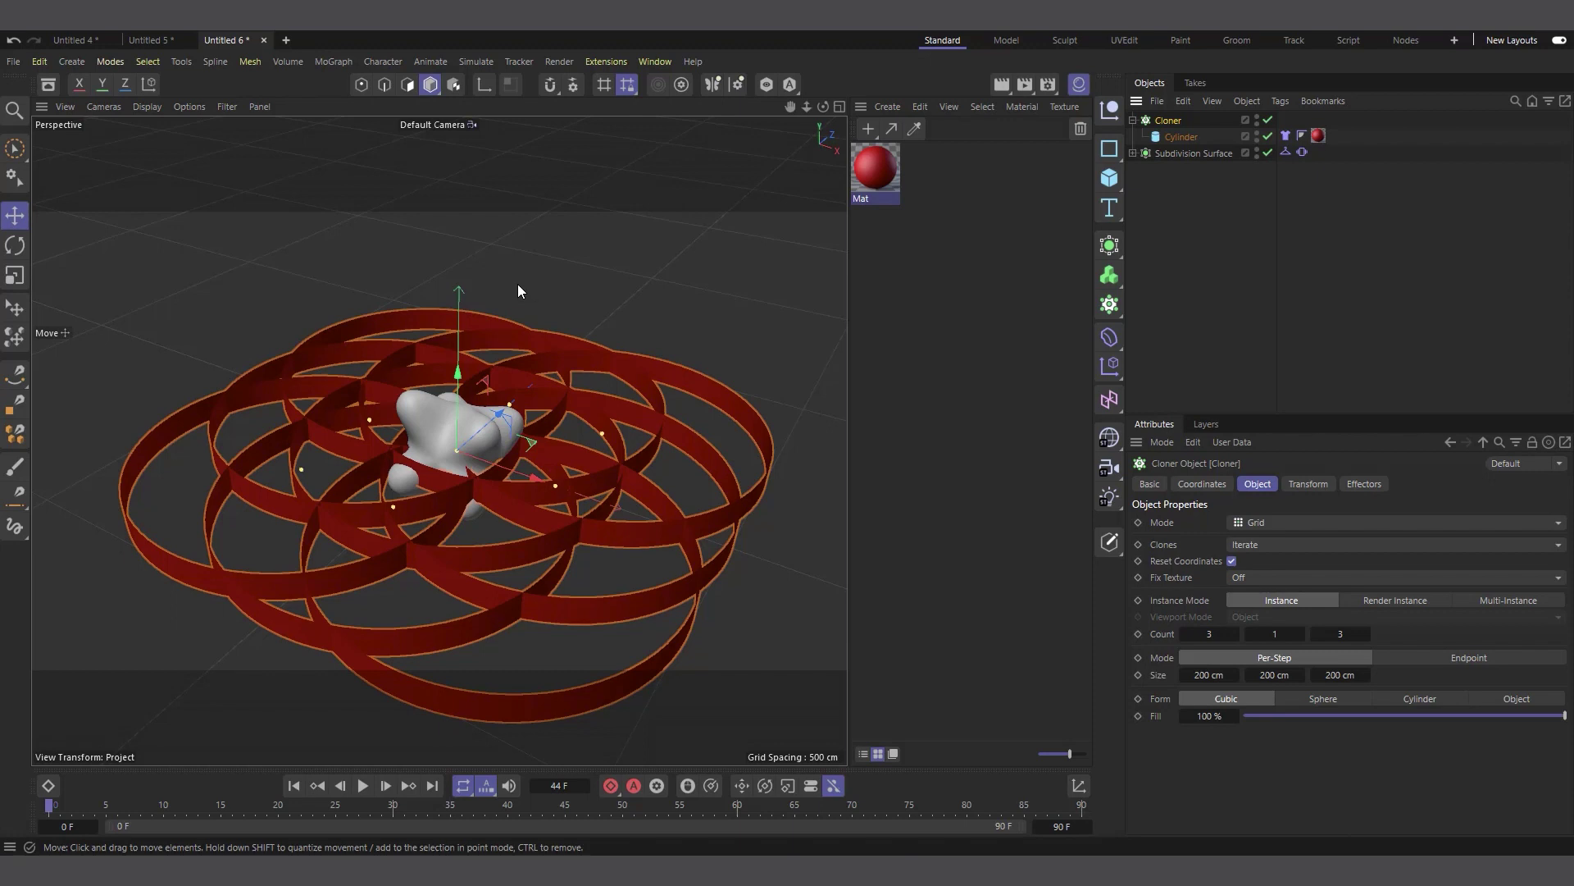
Add a particle Emitter and set its X-Size and Y-Size to 1 cm
{"action": "left_click", "coordinate": [478, 62]}
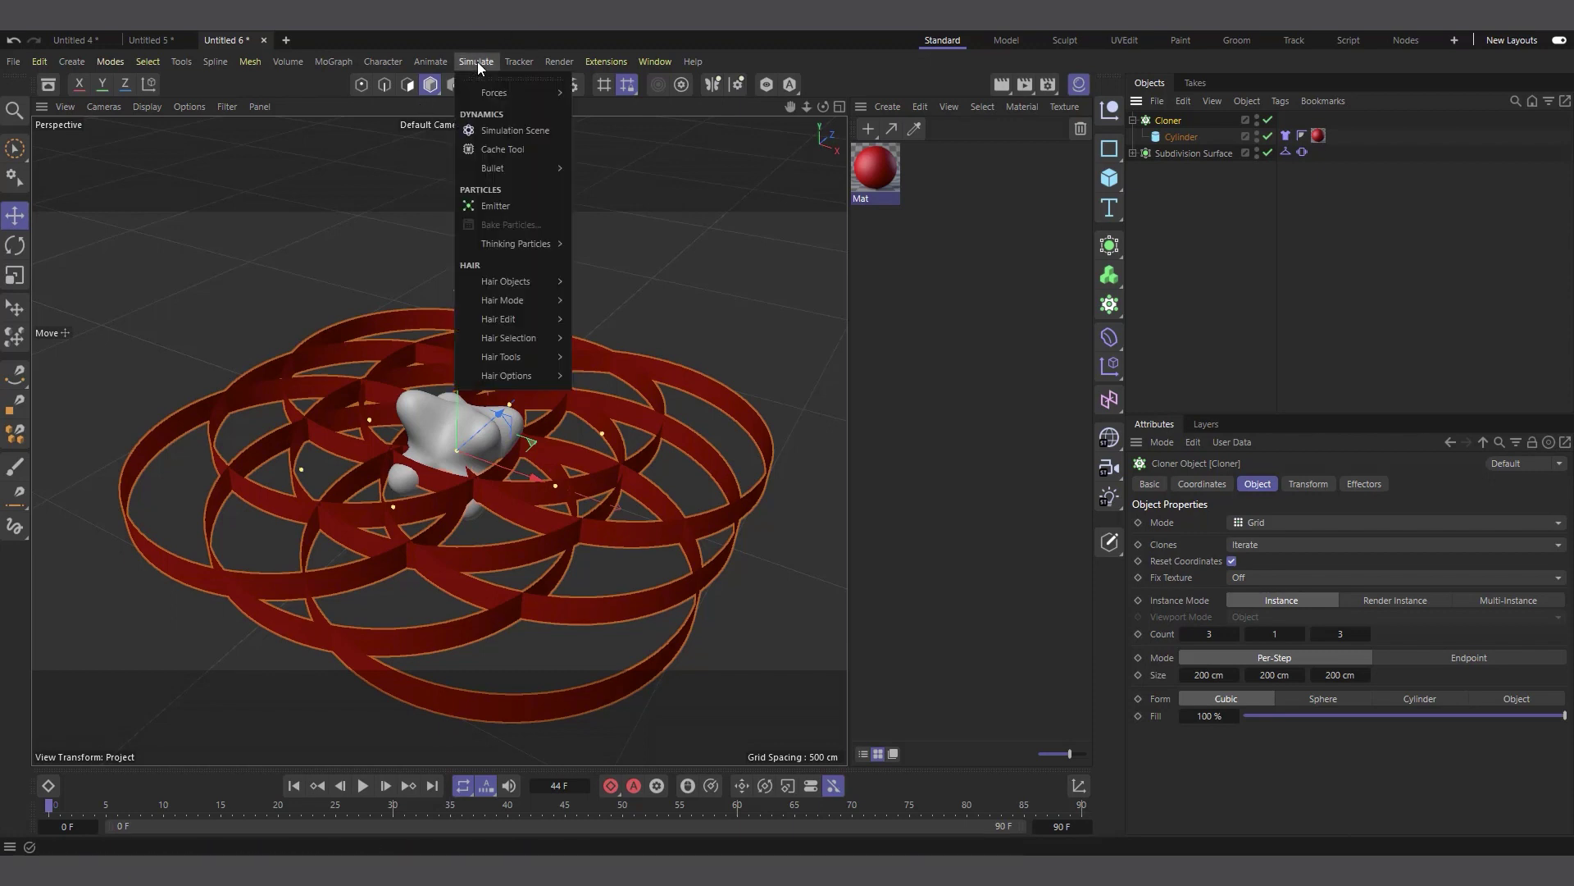
{"action": "left_click", "coordinate": [504, 206]}
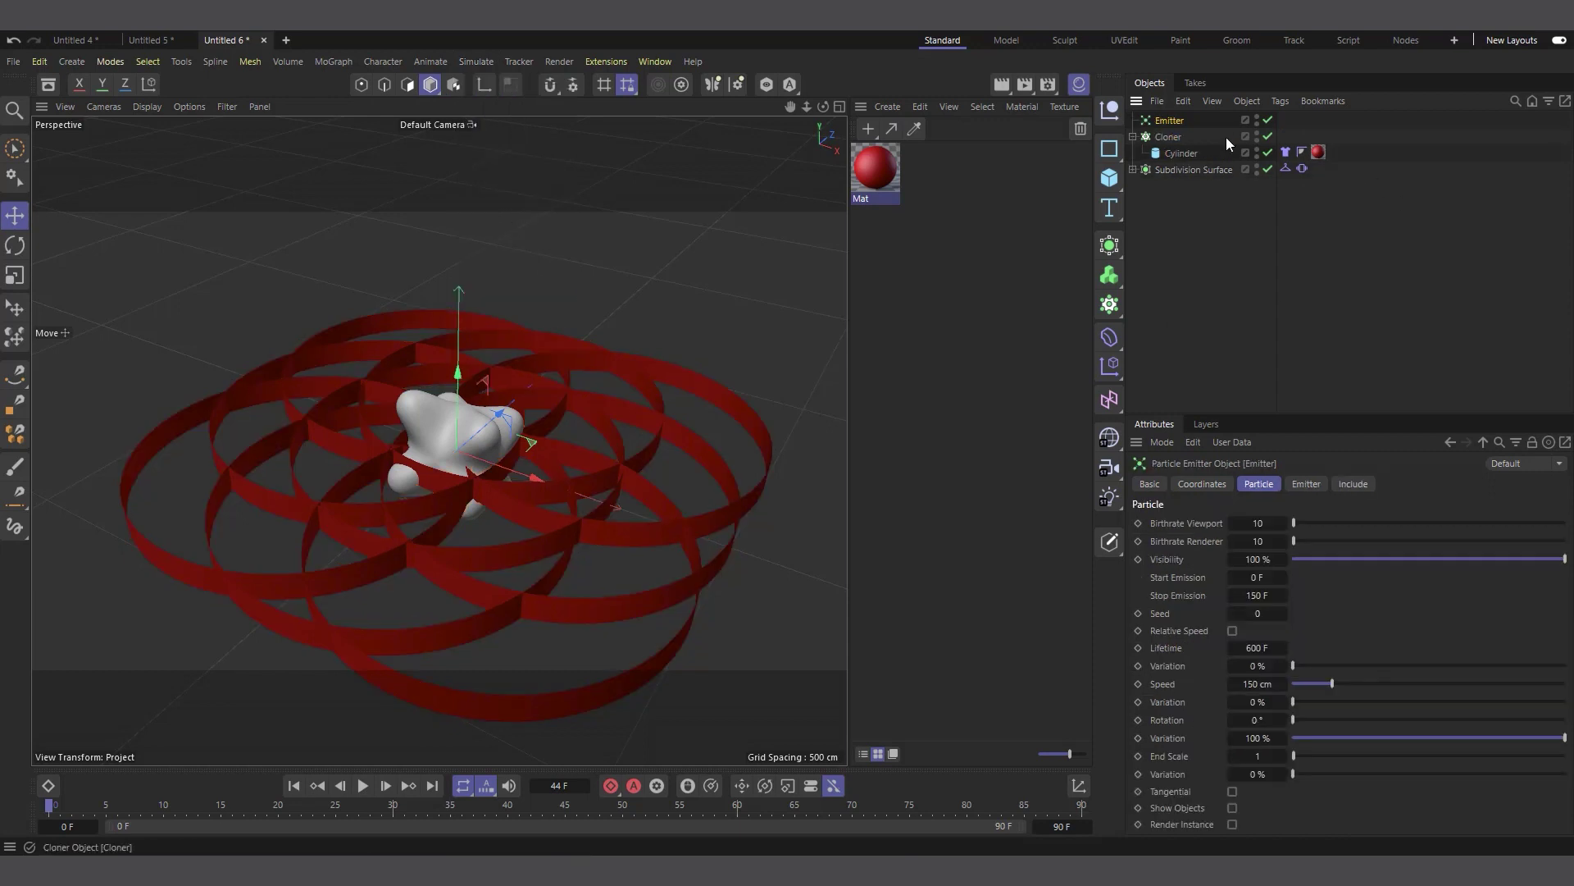
{"action": "left_click", "coordinate": [1307, 484]}
{"action": "left_click", "coordinate": [1249, 540]}
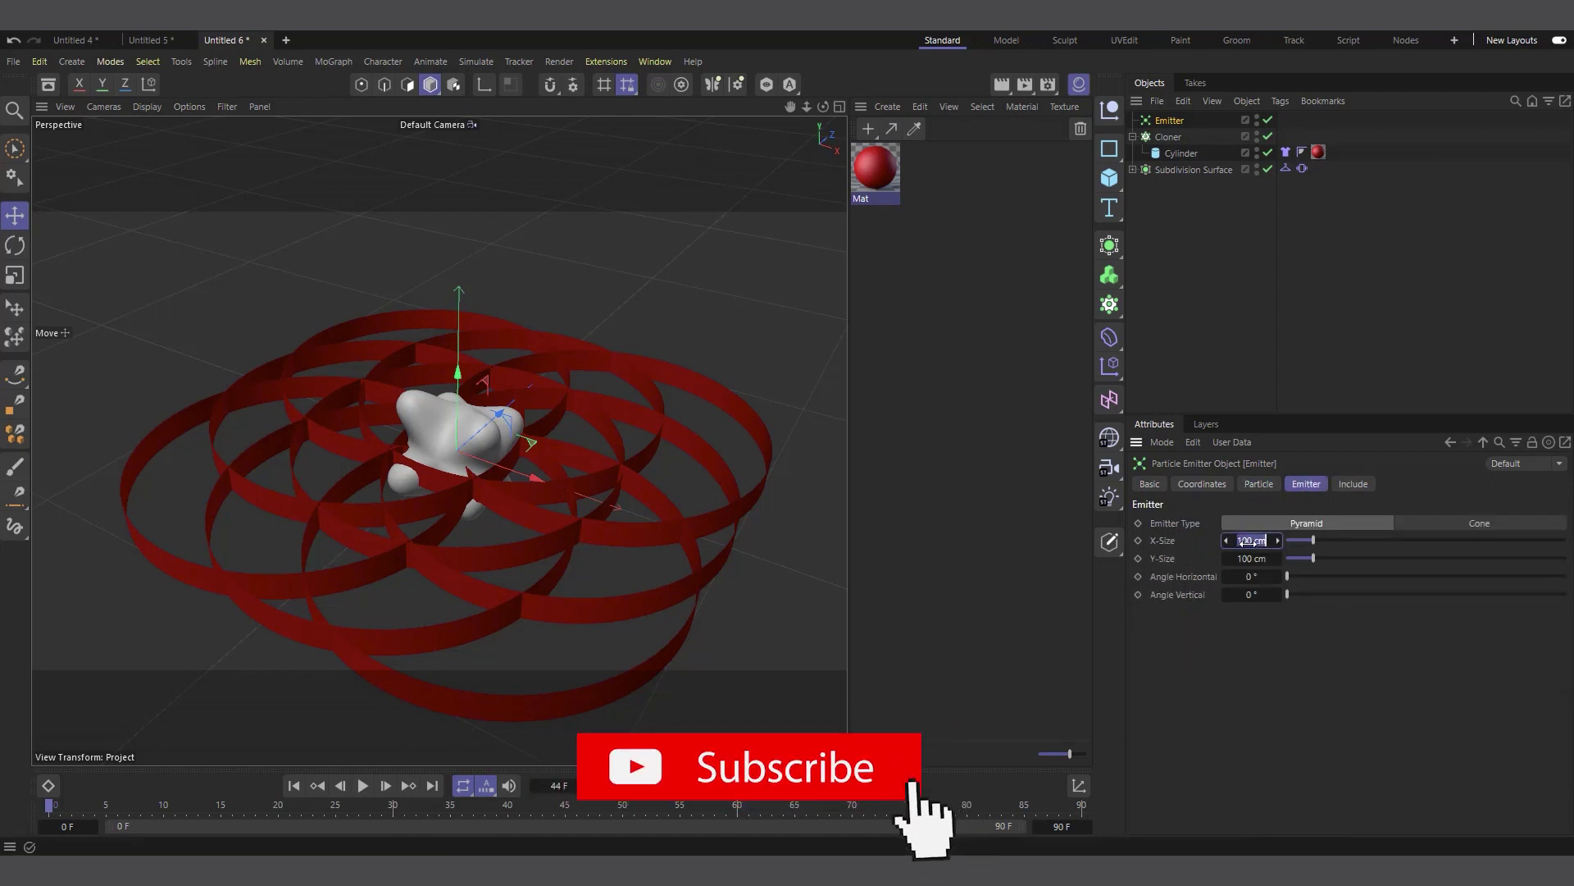
{"action": "type", "text": "1"}
{"action": "key", "text": "Tab"}
{"action": "type", "text": "1"}
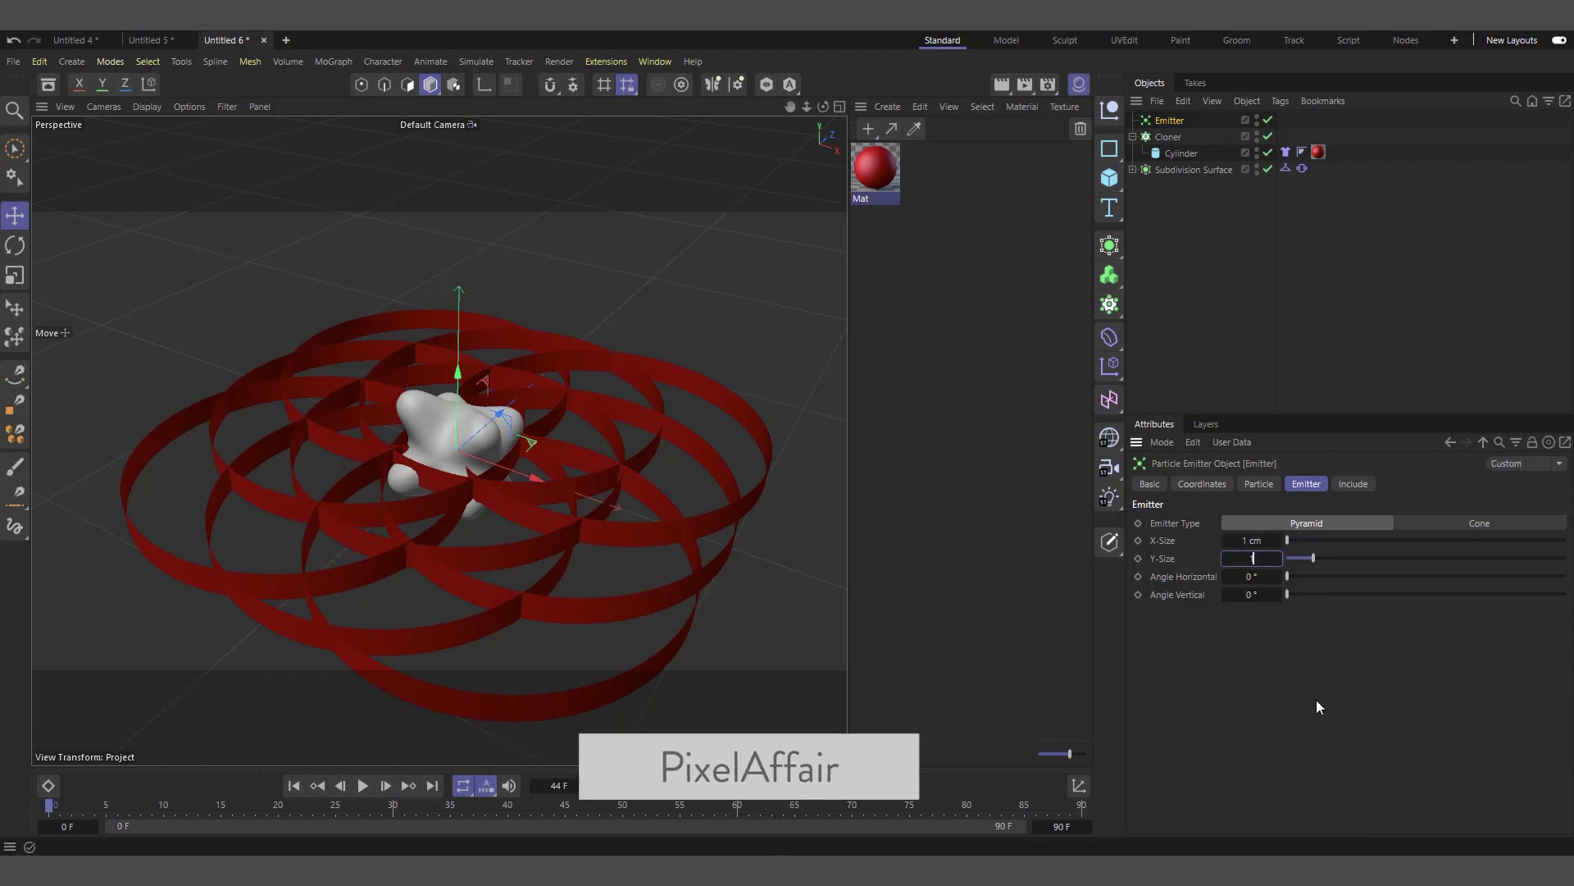
{"action": "key", "text": "Return"}
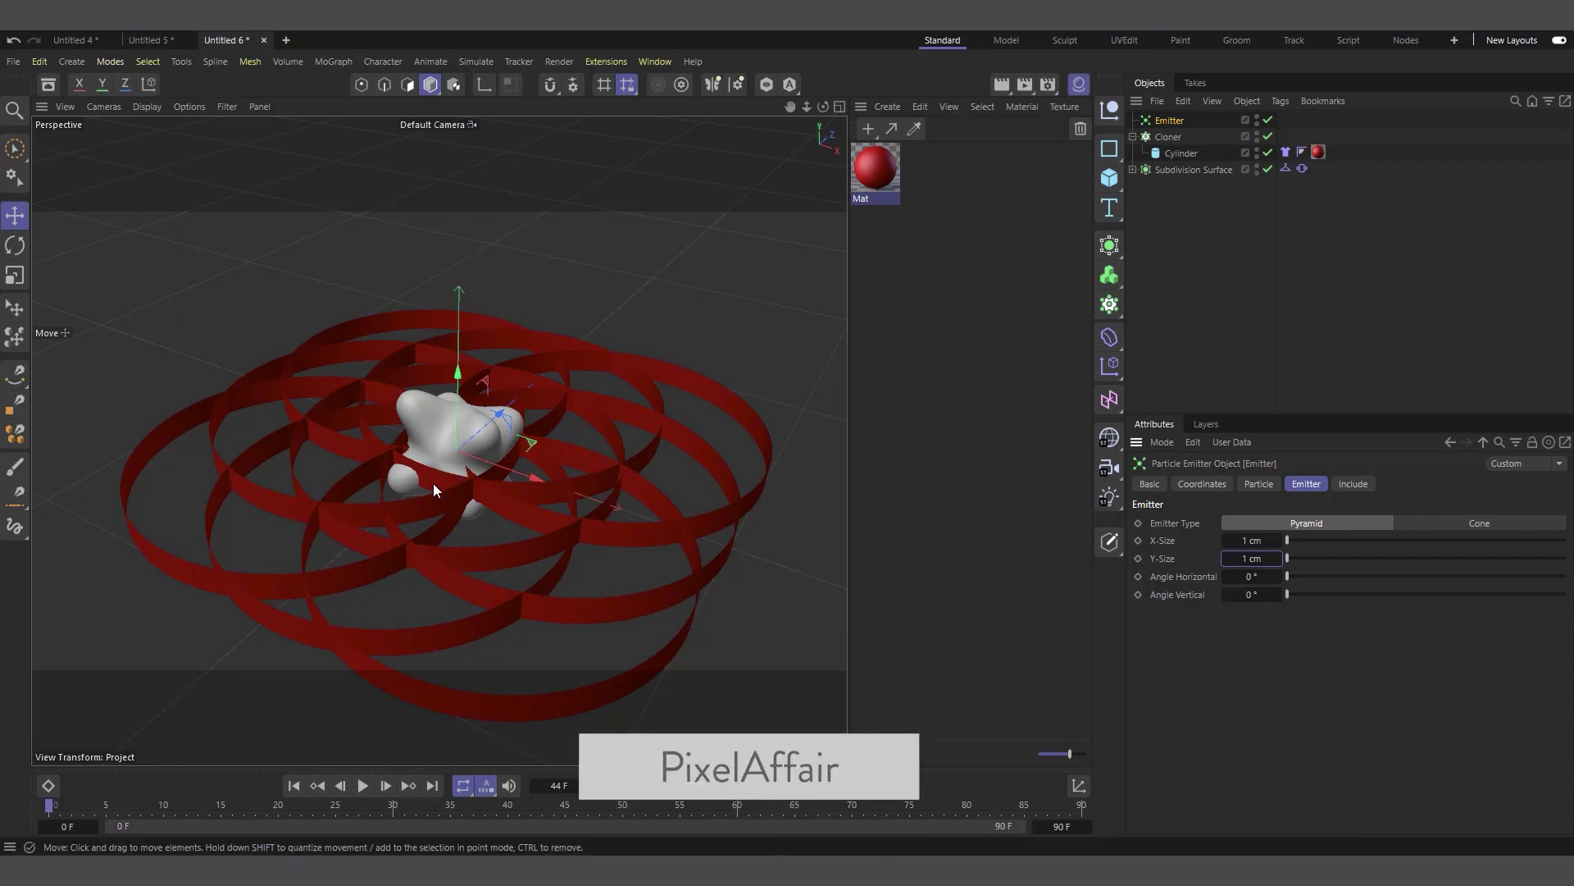
Set the Emitter's Birthrate Viewport and Birthrate Renderer to 6
{"action": "left_click", "coordinate": [1266, 485]}
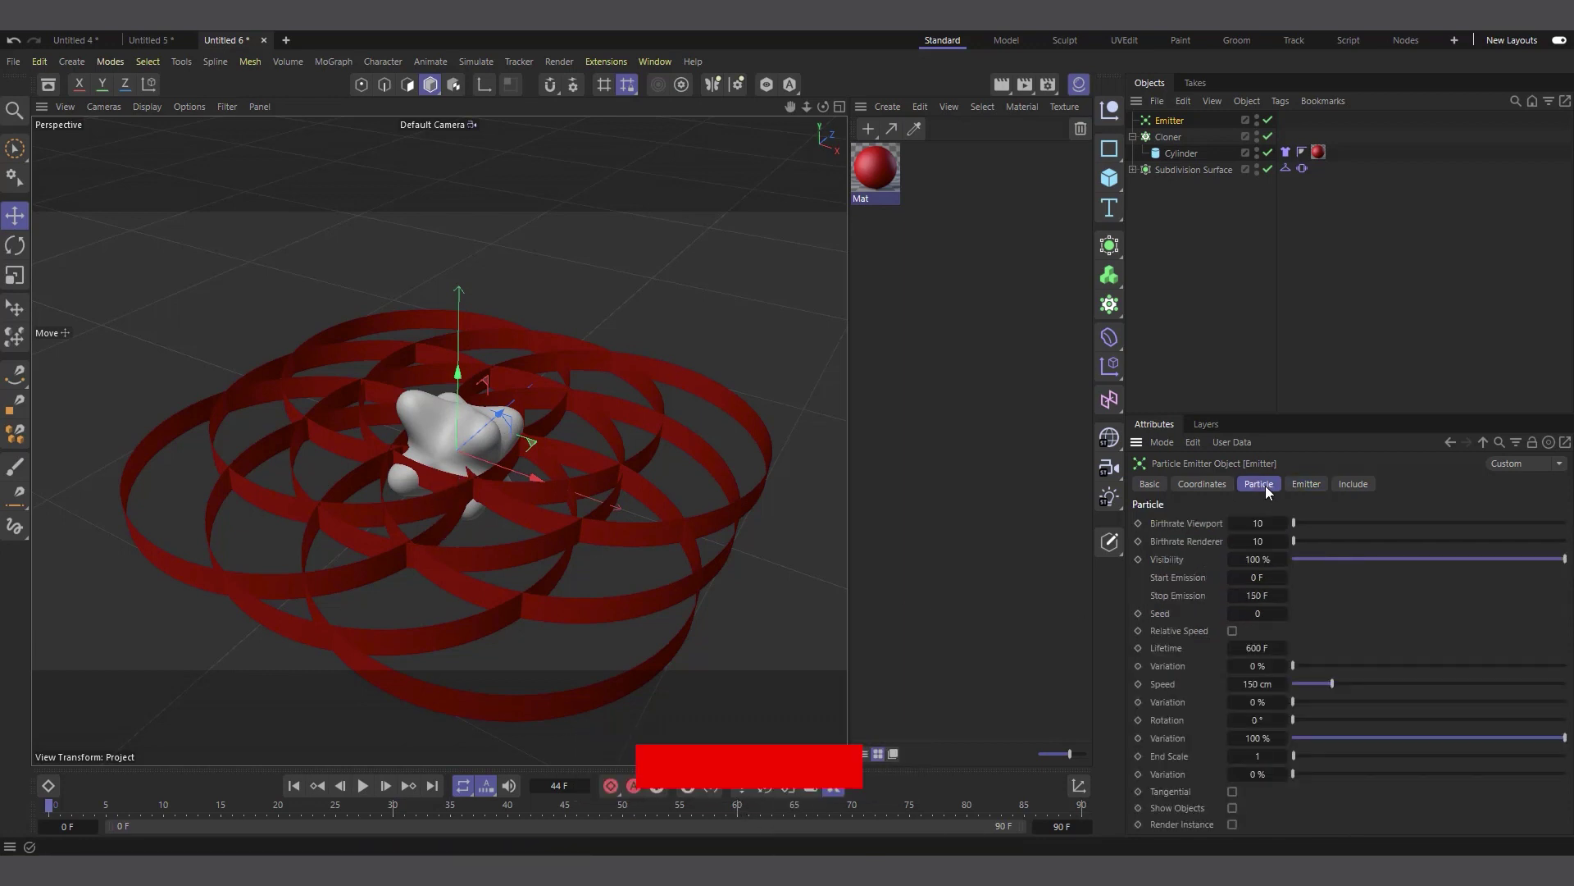
{"action": "double_click", "coordinate": [1257, 524]}
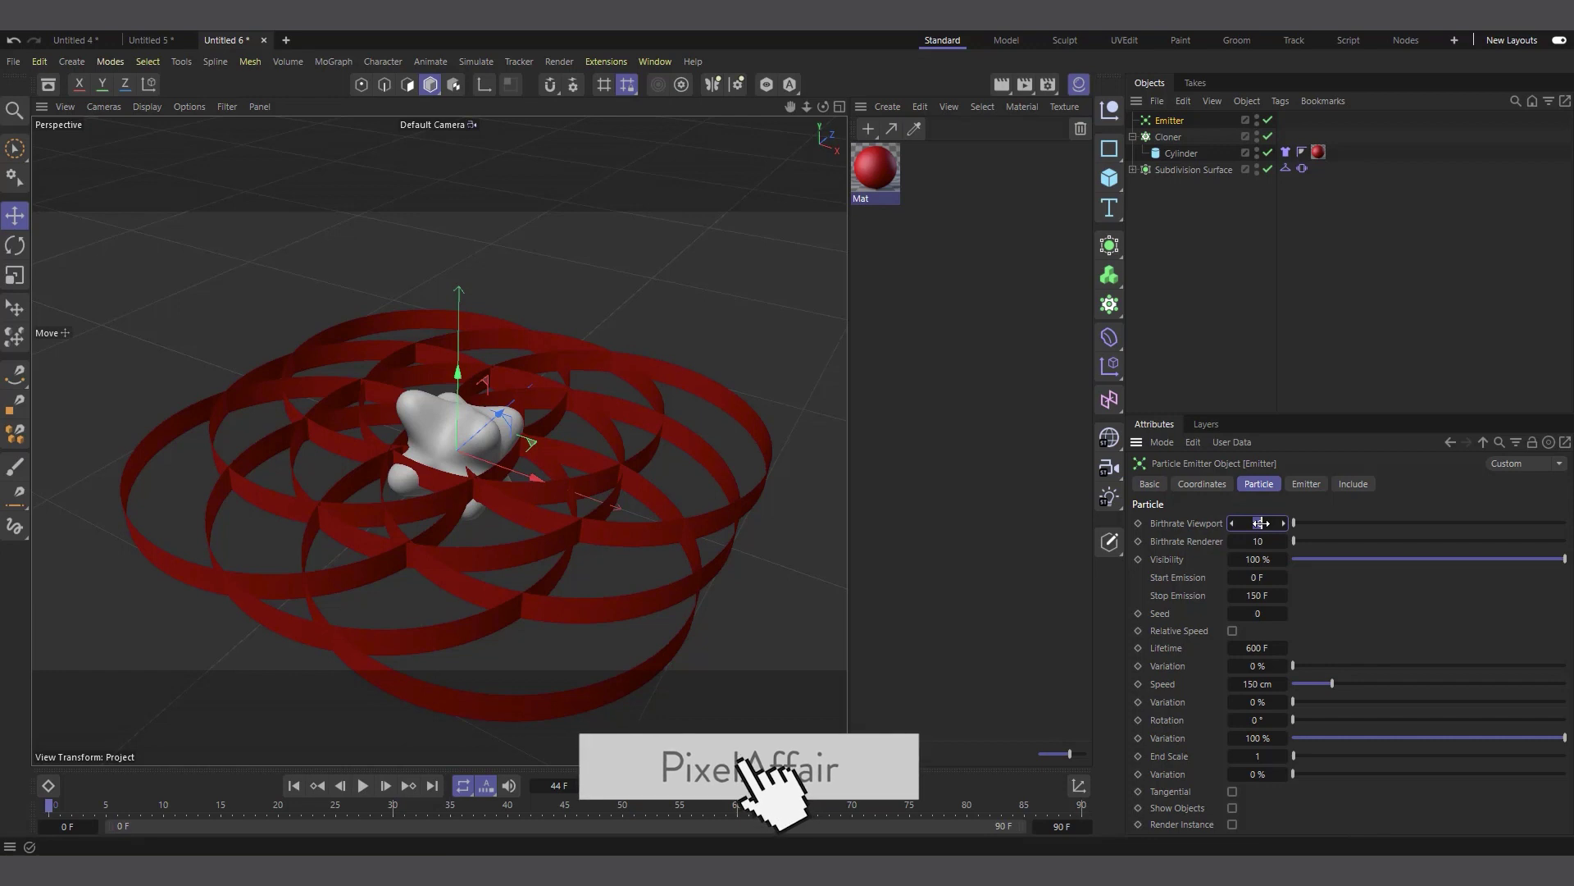
{"action": "type", "text": "8"}
{"action": "key", "text": "Tab"}
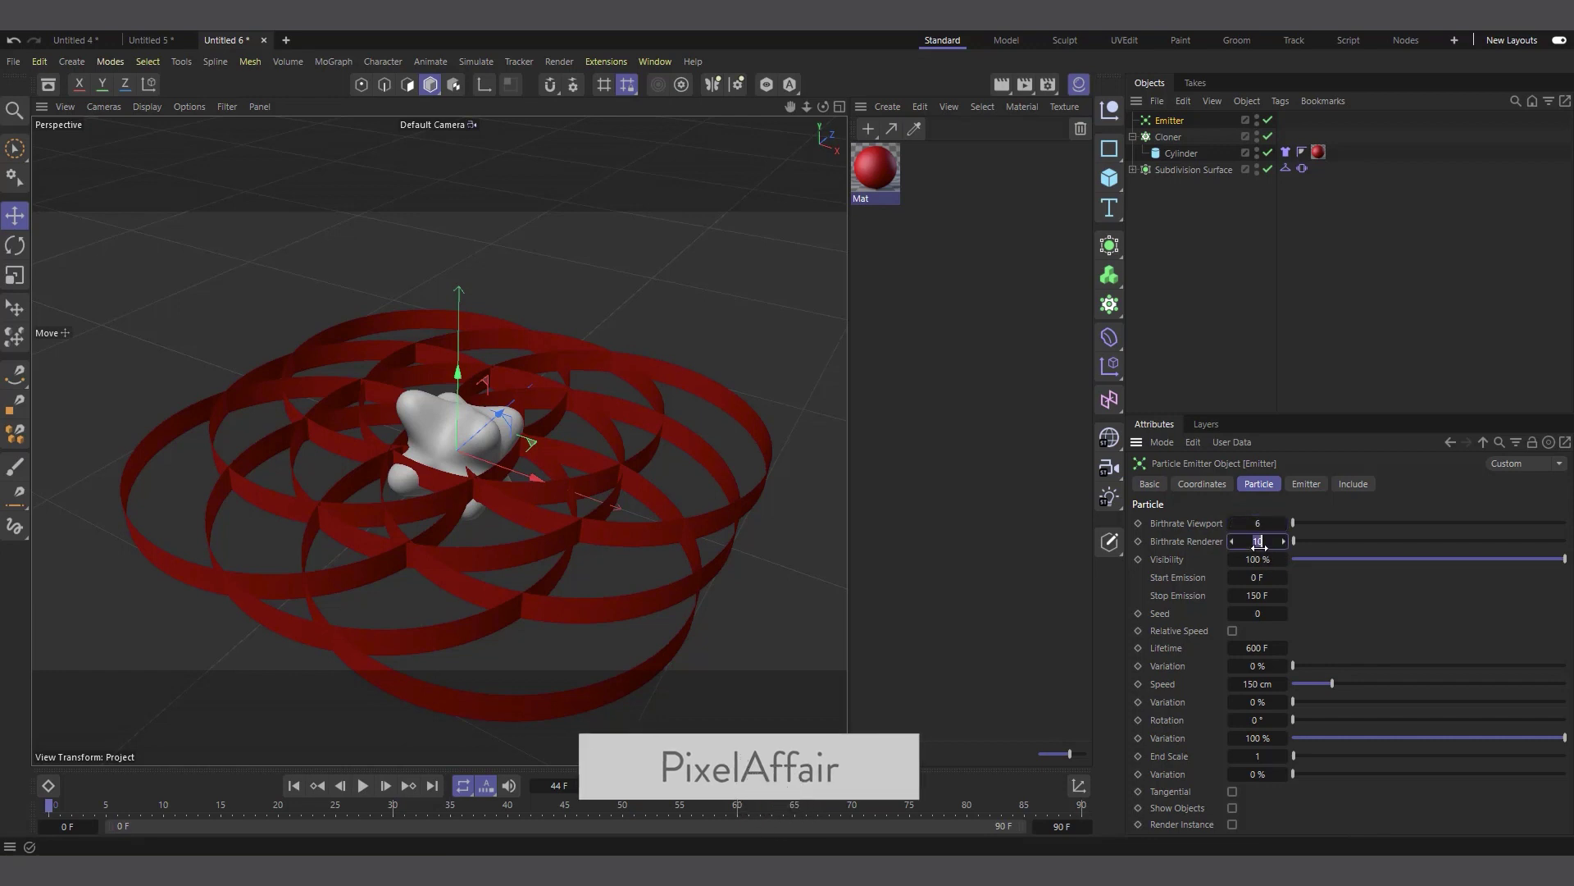
{"action": "type", "text": "6"}
{"action": "key", "text": "Return"}
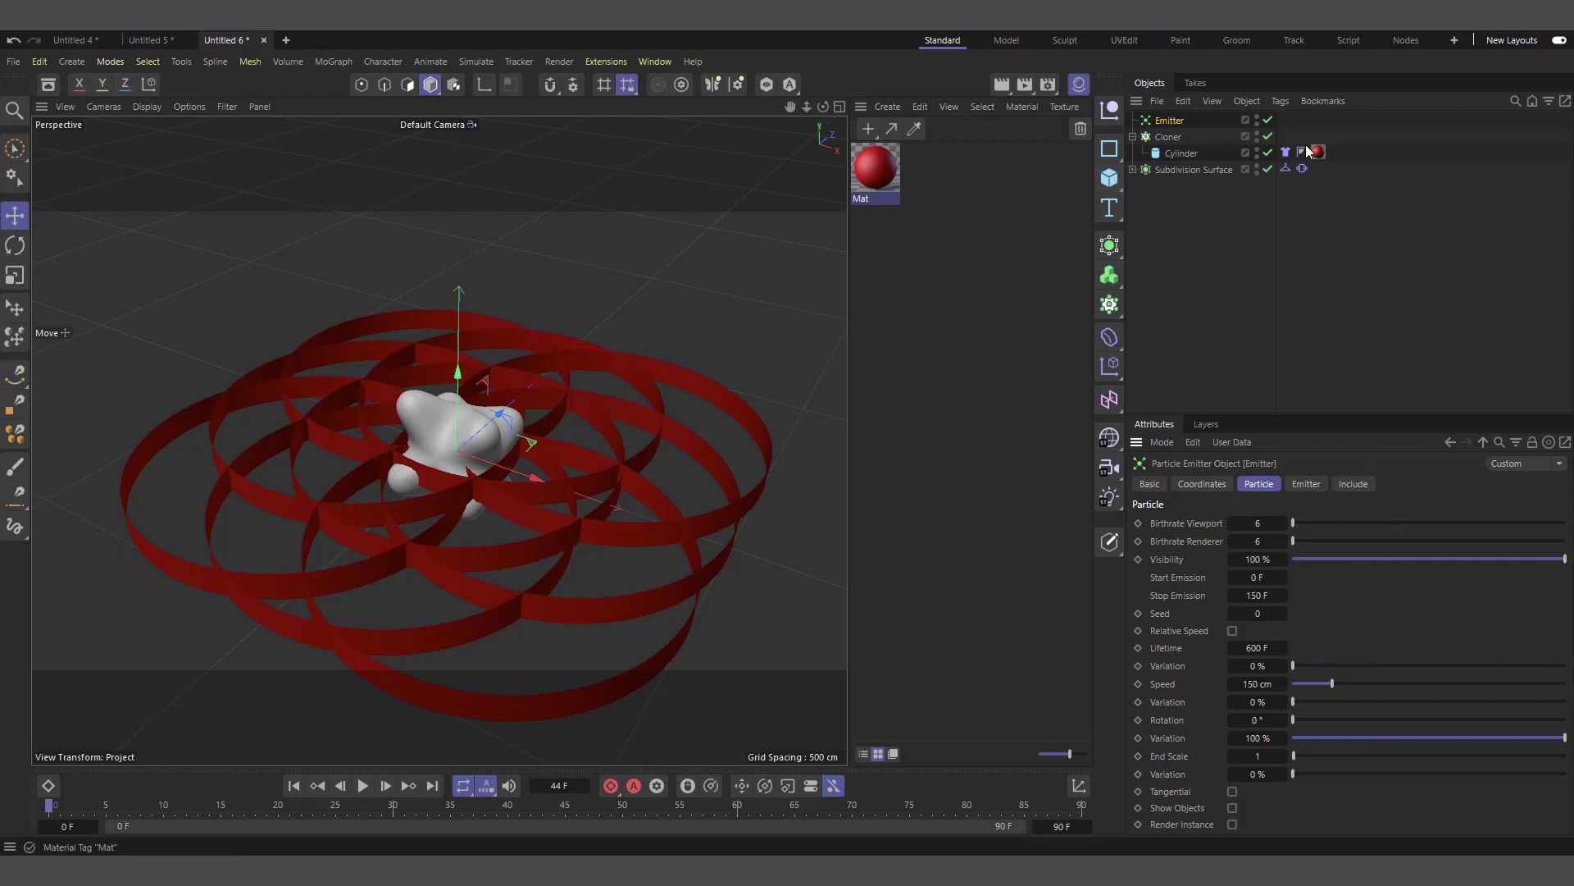
Switch the Cloner to Object mode and assign the Emitter as its source object
{"action": "left_click", "coordinate": [1181, 137]}
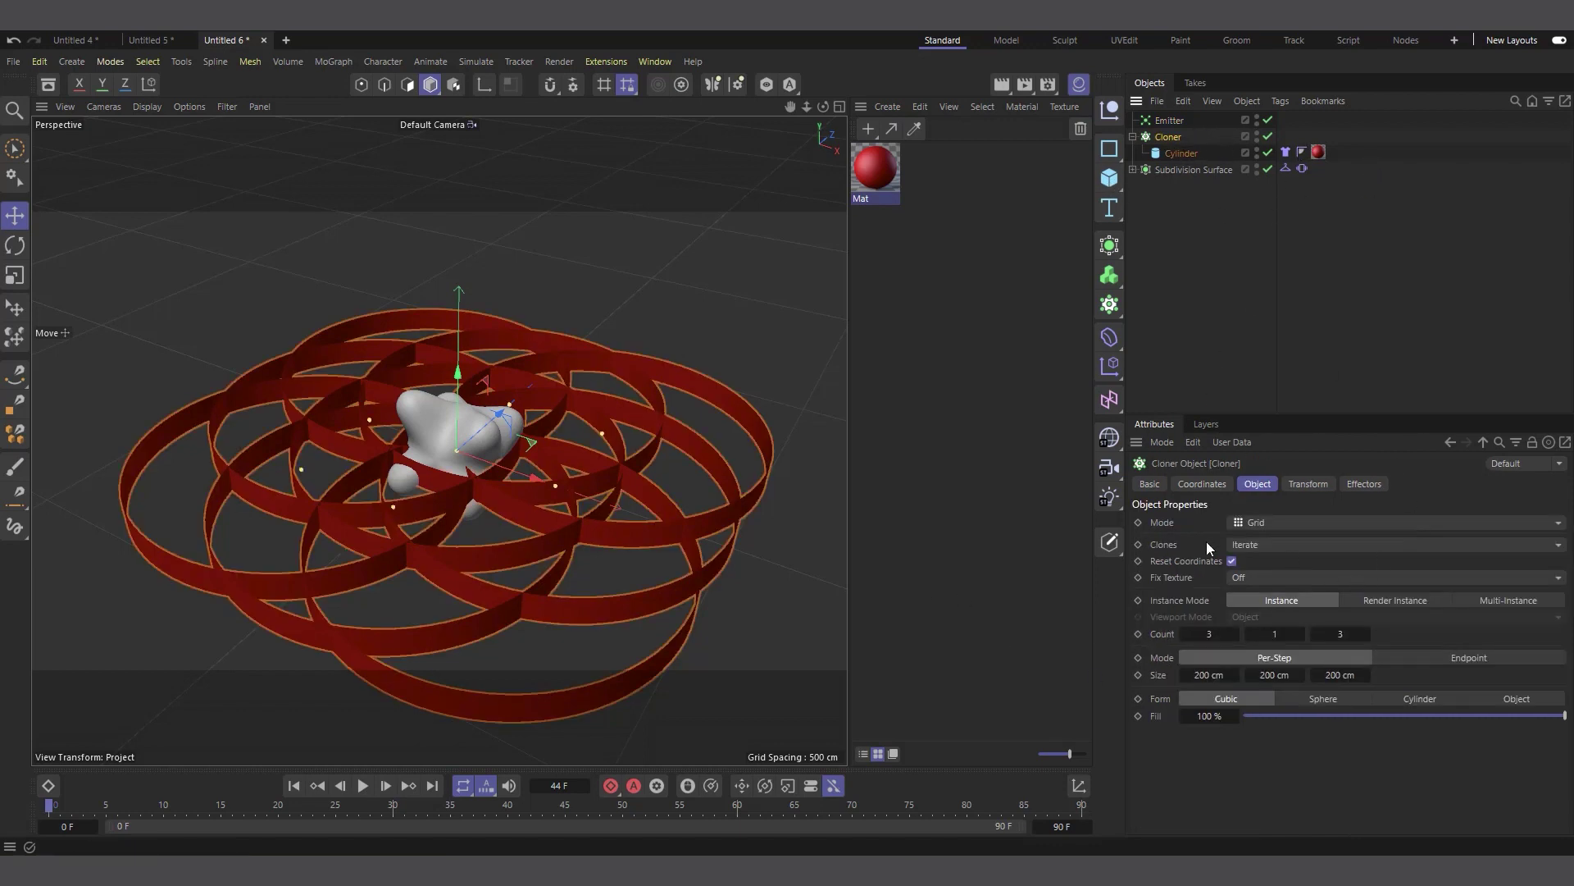
{"action": "left_click", "coordinate": [1264, 526]}
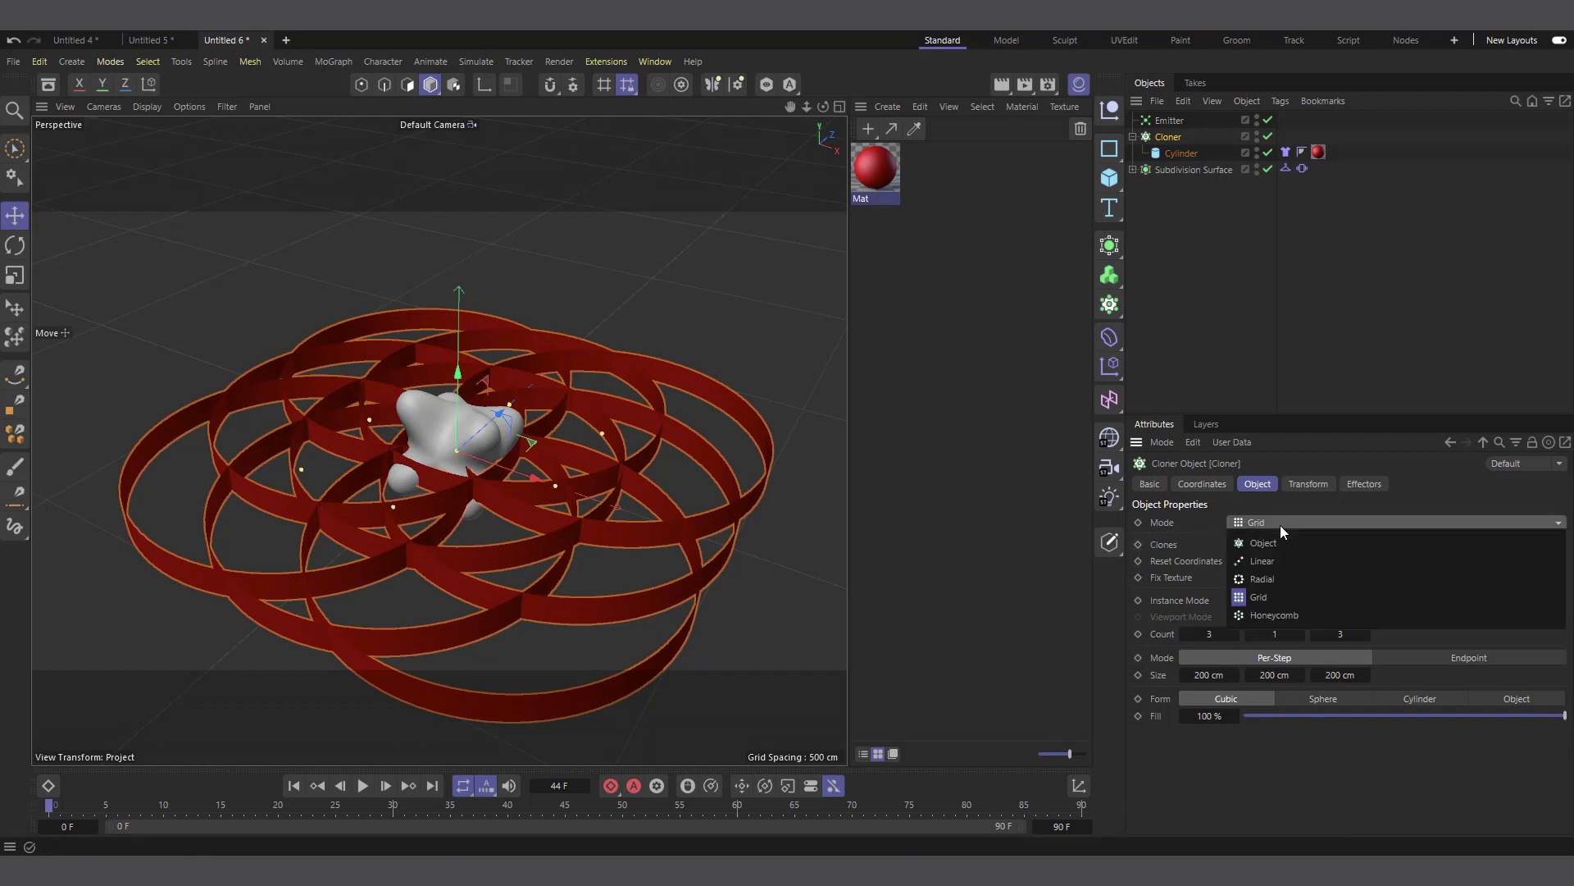
{"action": "left_click", "coordinate": [1293, 543]}
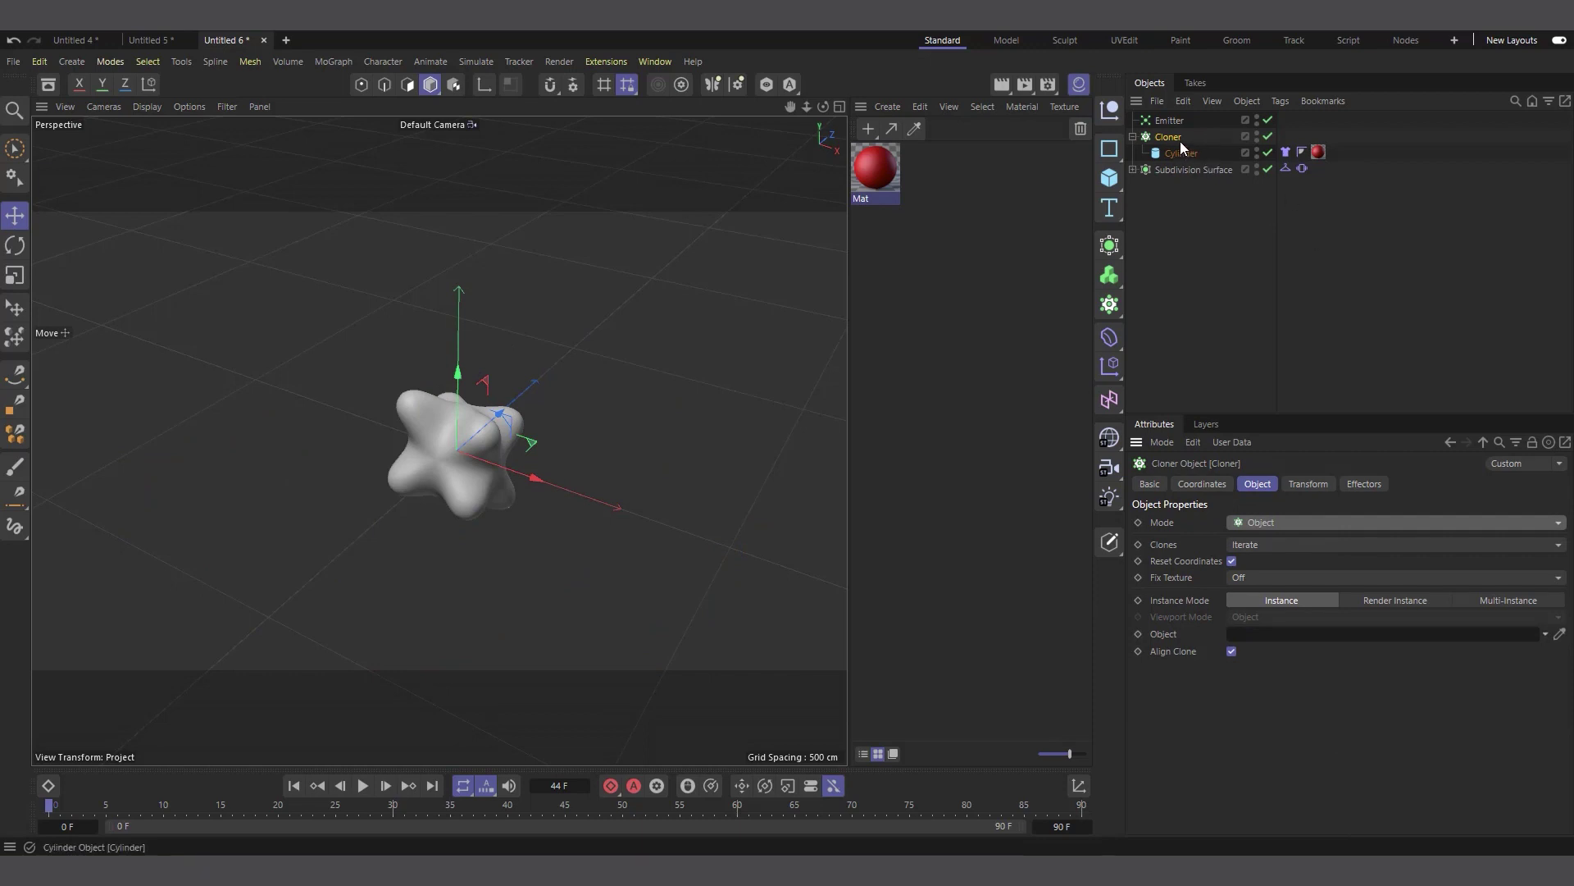
{"action": "left_click_drag", "start_coordinate": [1176, 123], "coordinate": [1309, 640]}
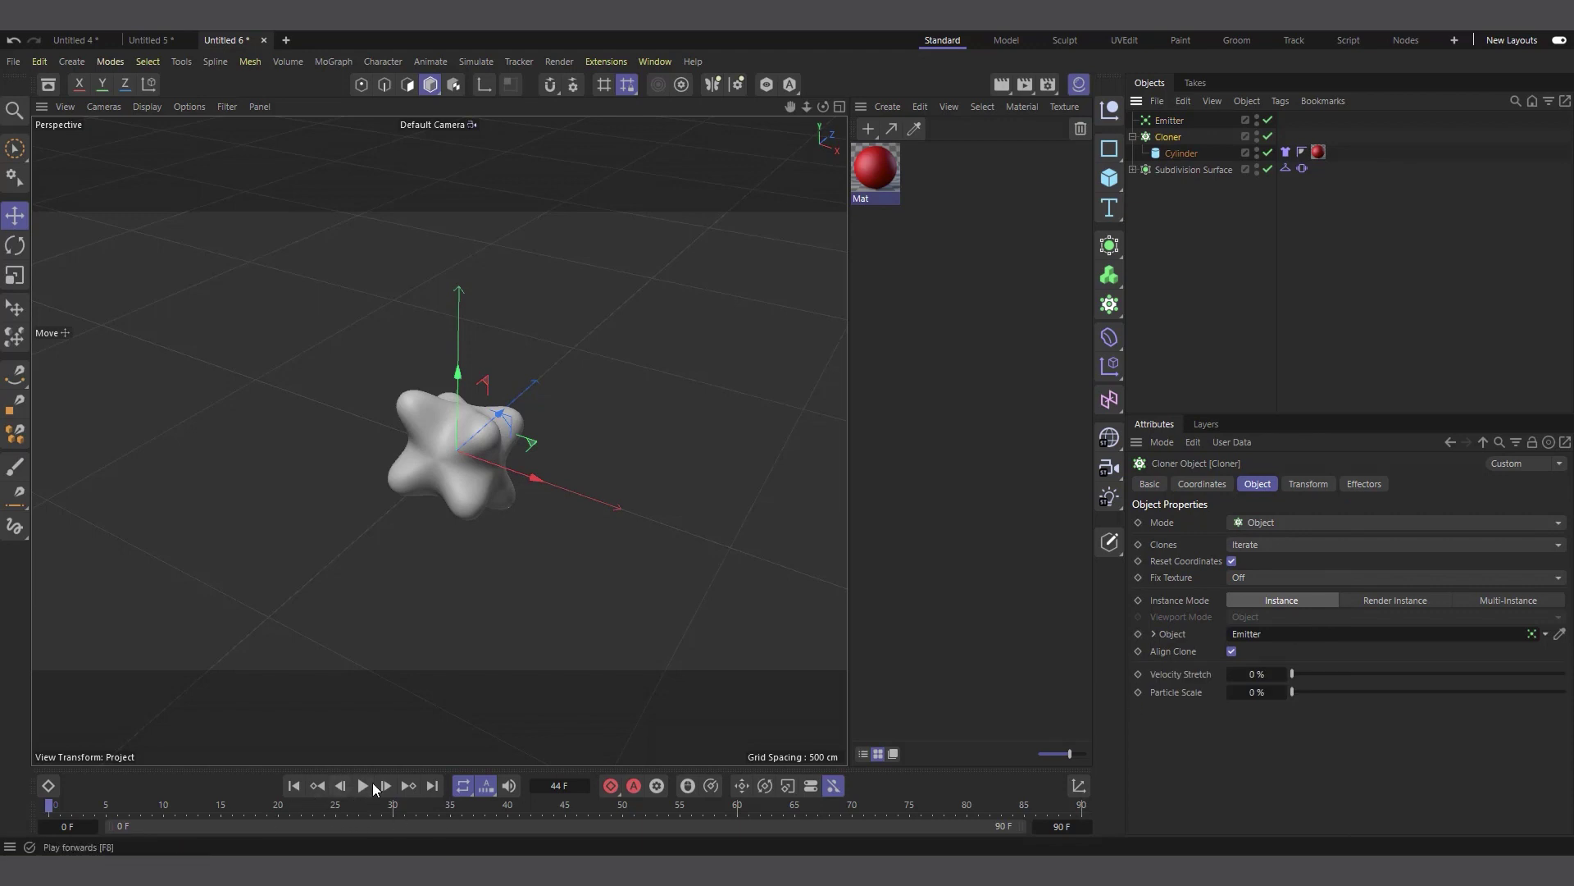
Hide the Subdivision Surface in the viewport and play the animation to examine how the Emitter releases the bands, returning to the first frame
{"action": "left_click", "coordinate": [1257, 166]}
{"action": "scroll", "coordinate": [441, 461], "scroll_direction": "up", "scroll_amount": 5}
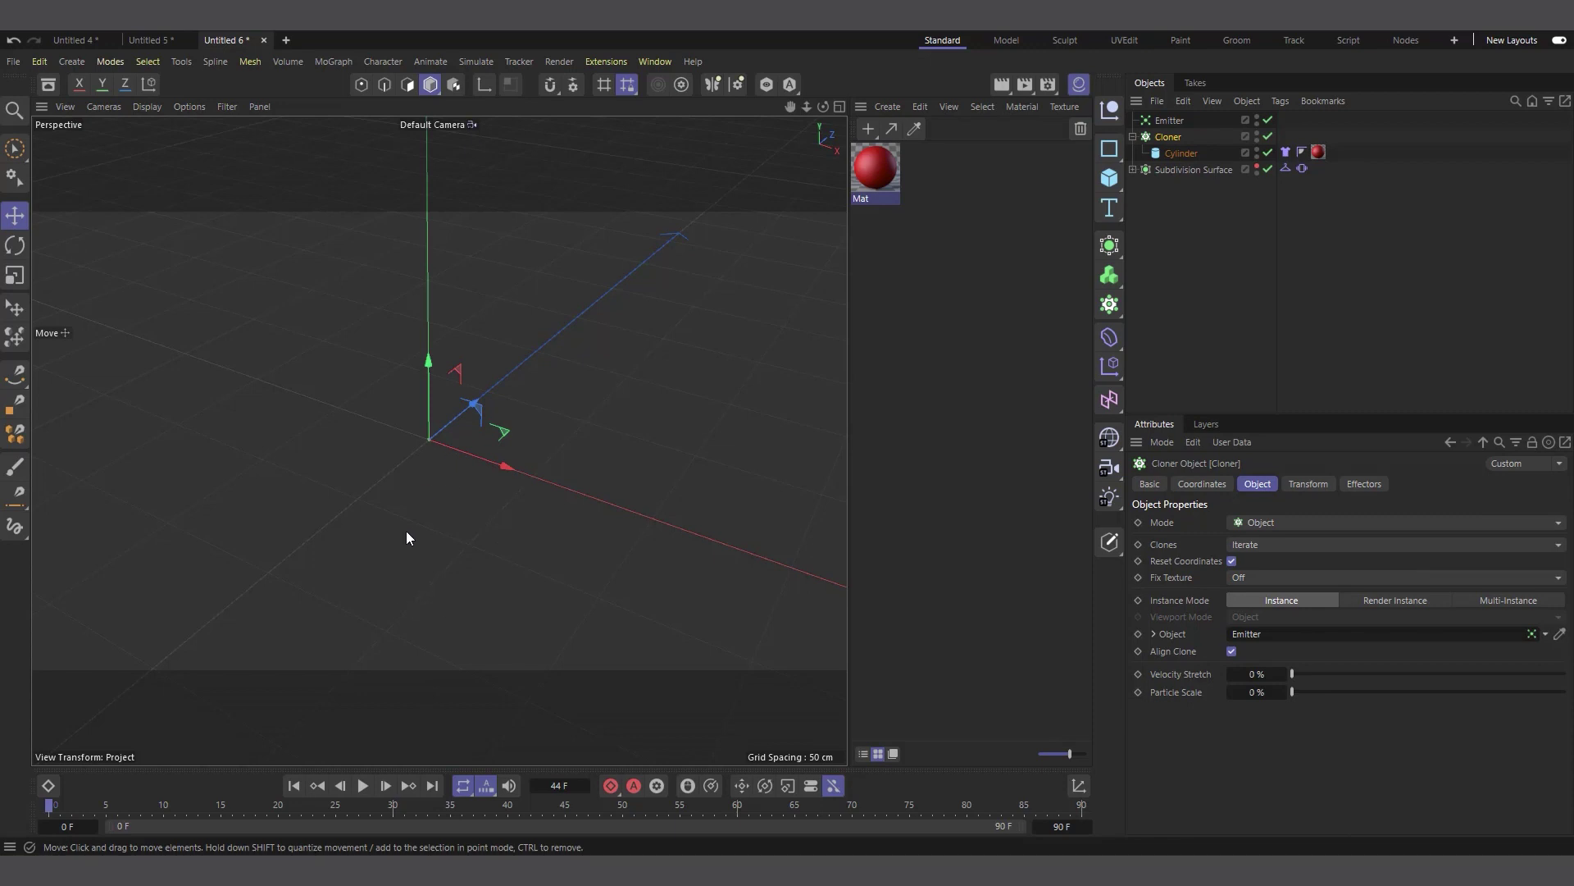
{"action": "left_click", "coordinate": [362, 785]}
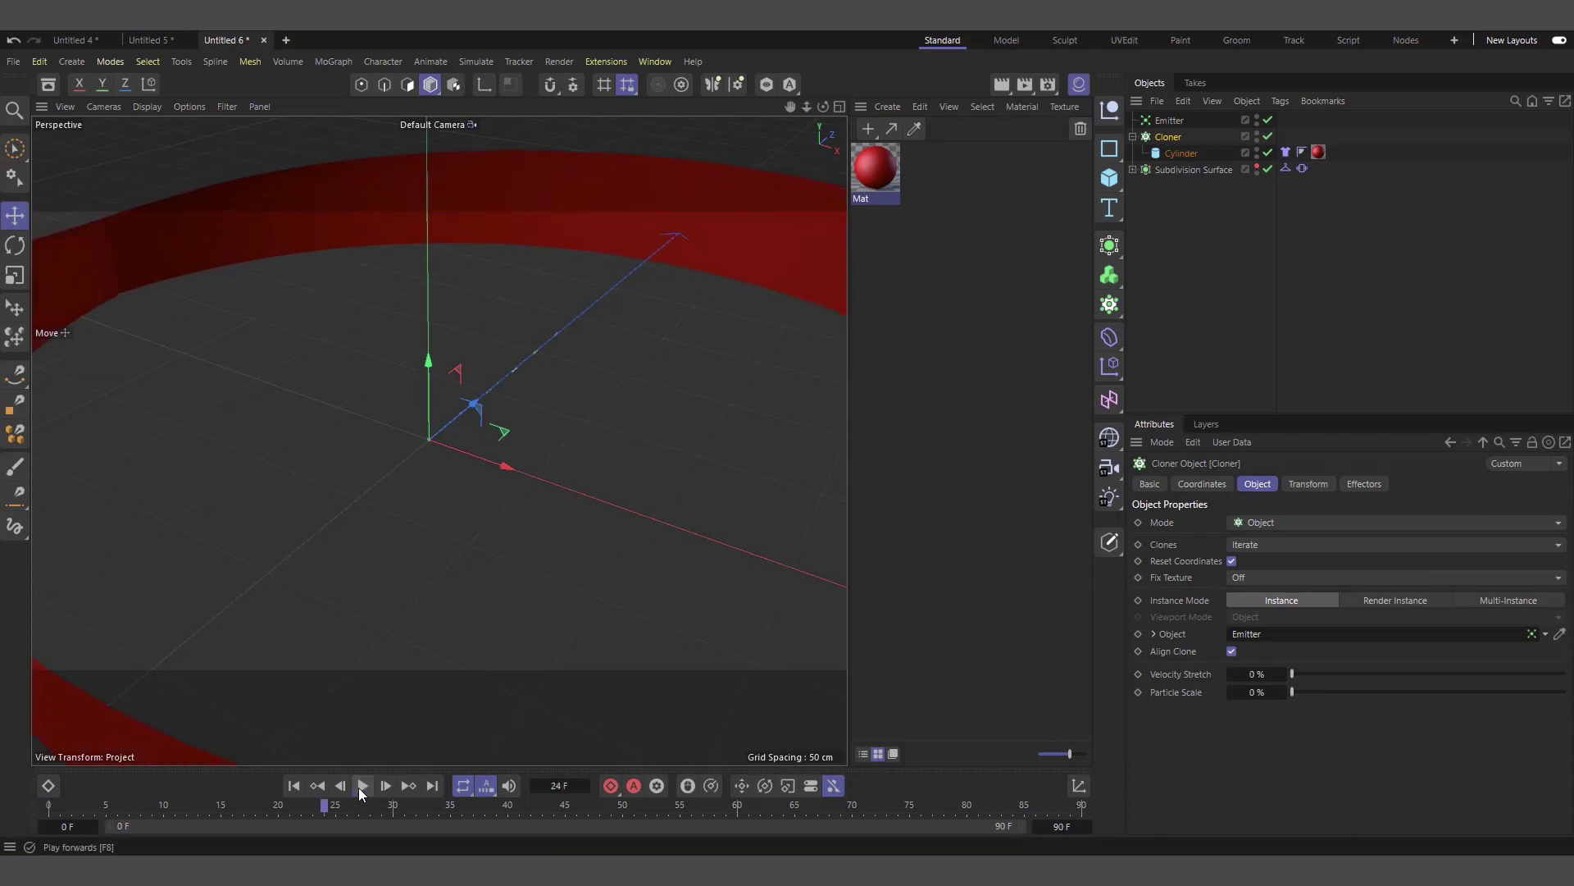
{"action": "left_click", "coordinate": [362, 786]}
{"action": "left_click", "coordinate": [293, 785]}
{"action": "left_click_drag", "start_coordinate": [367, 563], "coordinate": [405, 536], "text": "alt"}
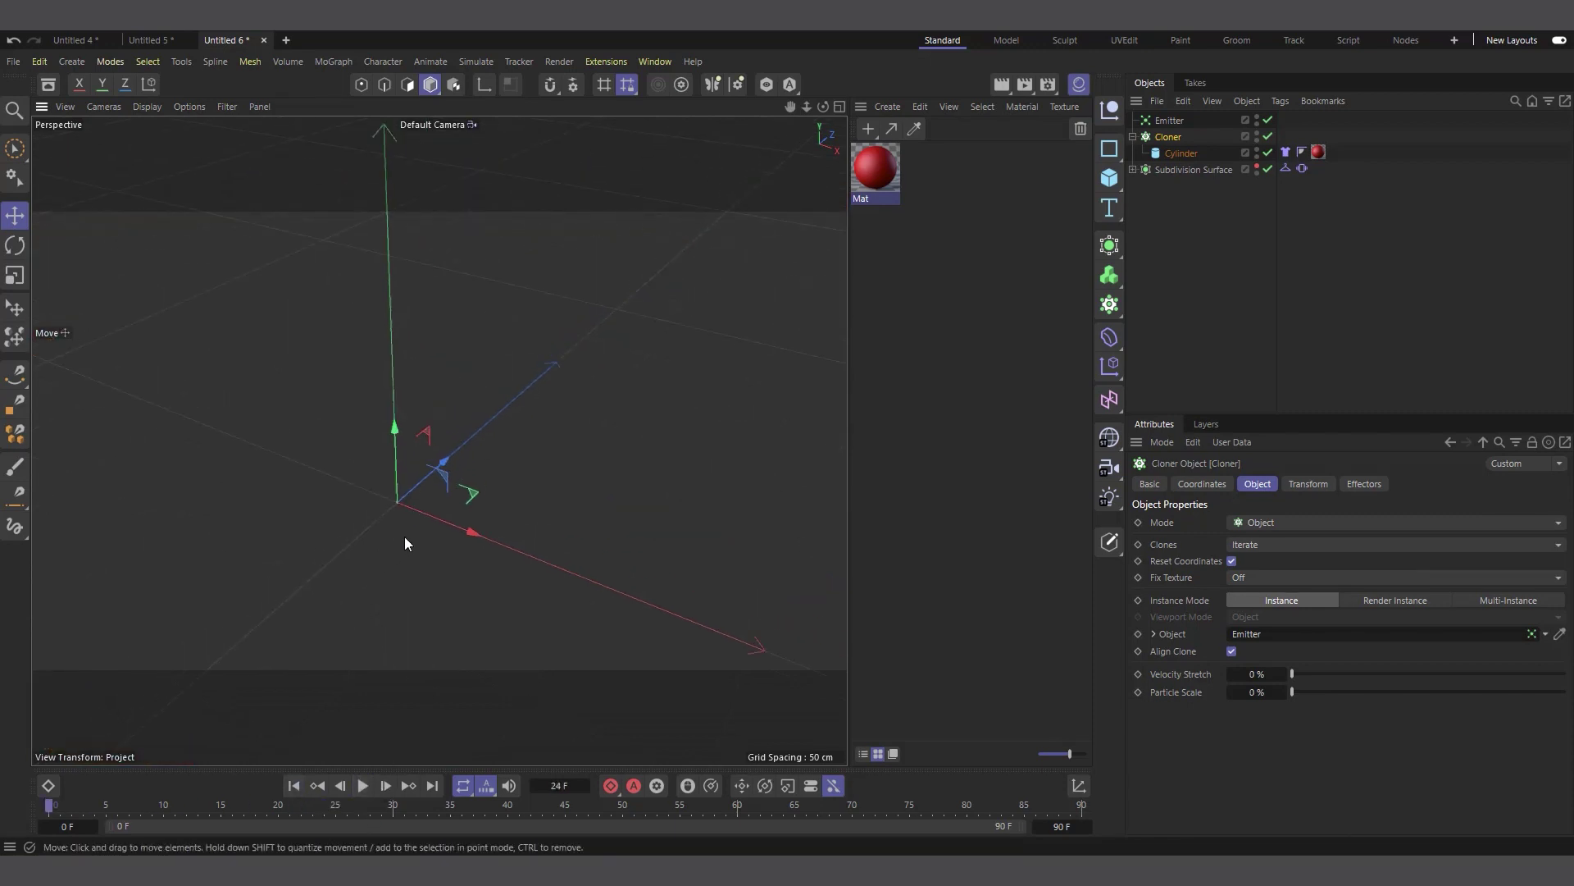
{"action": "scroll", "coordinate": [405, 537], "scroll_direction": "down", "scroll_amount": 3}
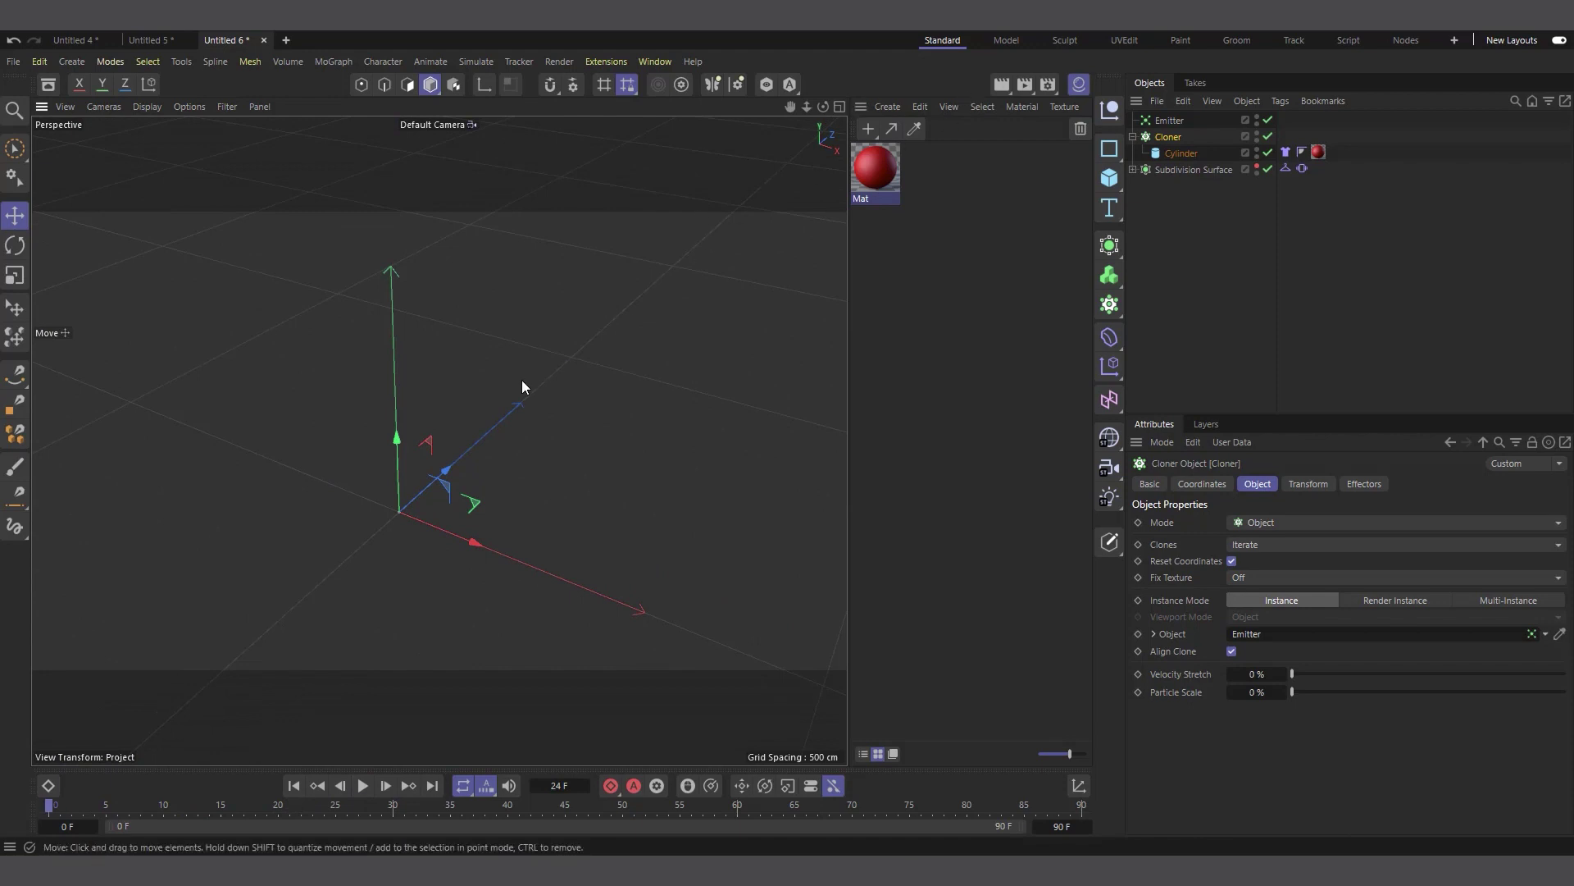
{"action": "left_click_drag", "start_coordinate": [790, 106], "coordinate": [743, 165]}
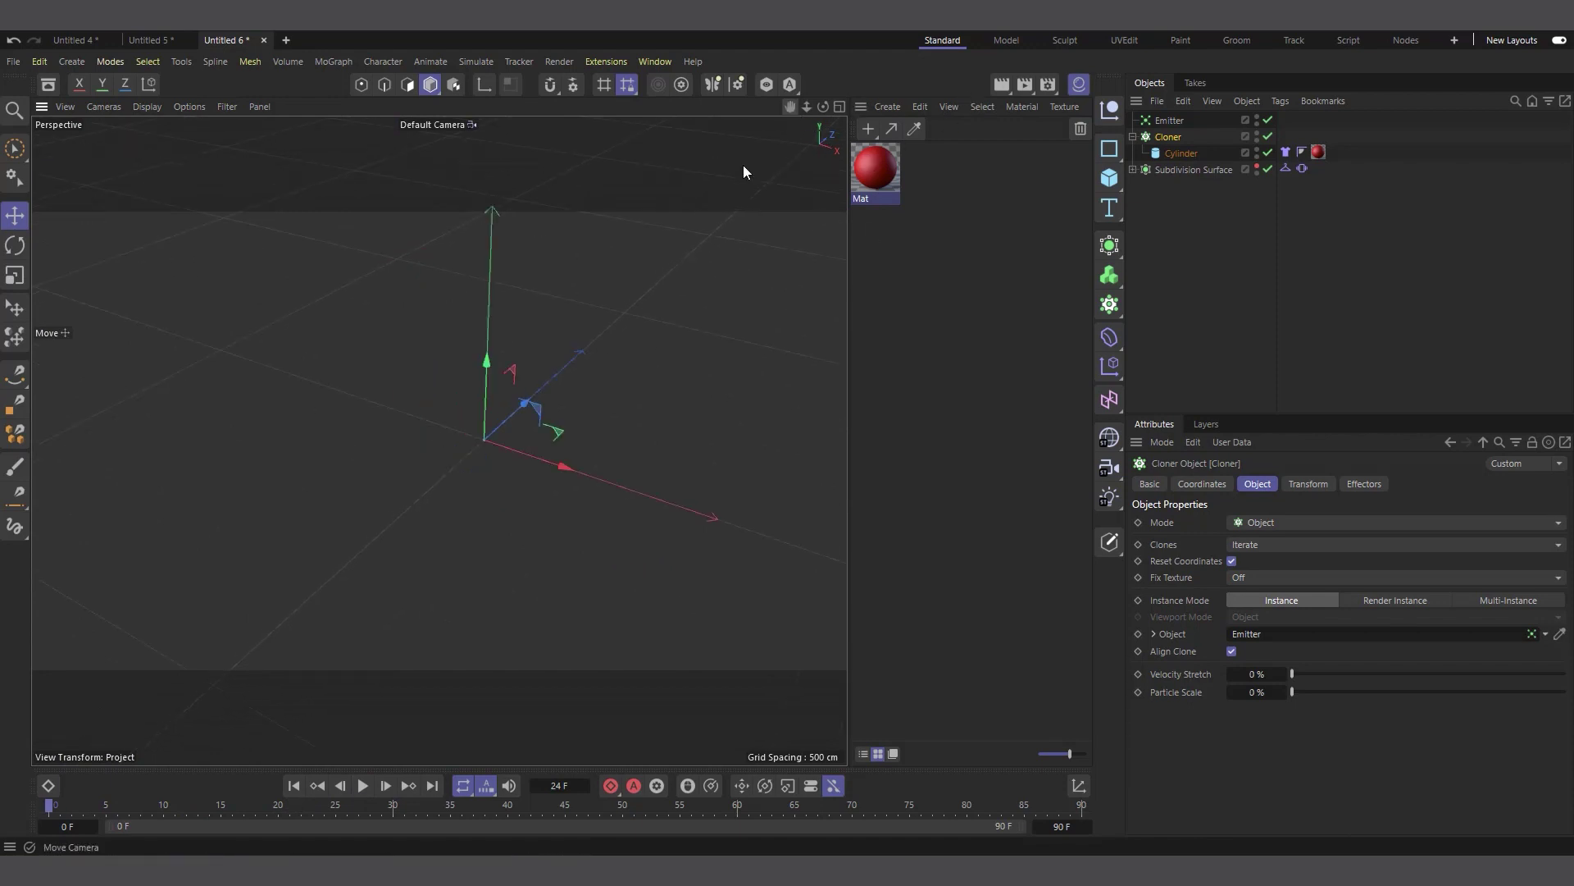
{"action": "left_click", "coordinate": [362, 785]}
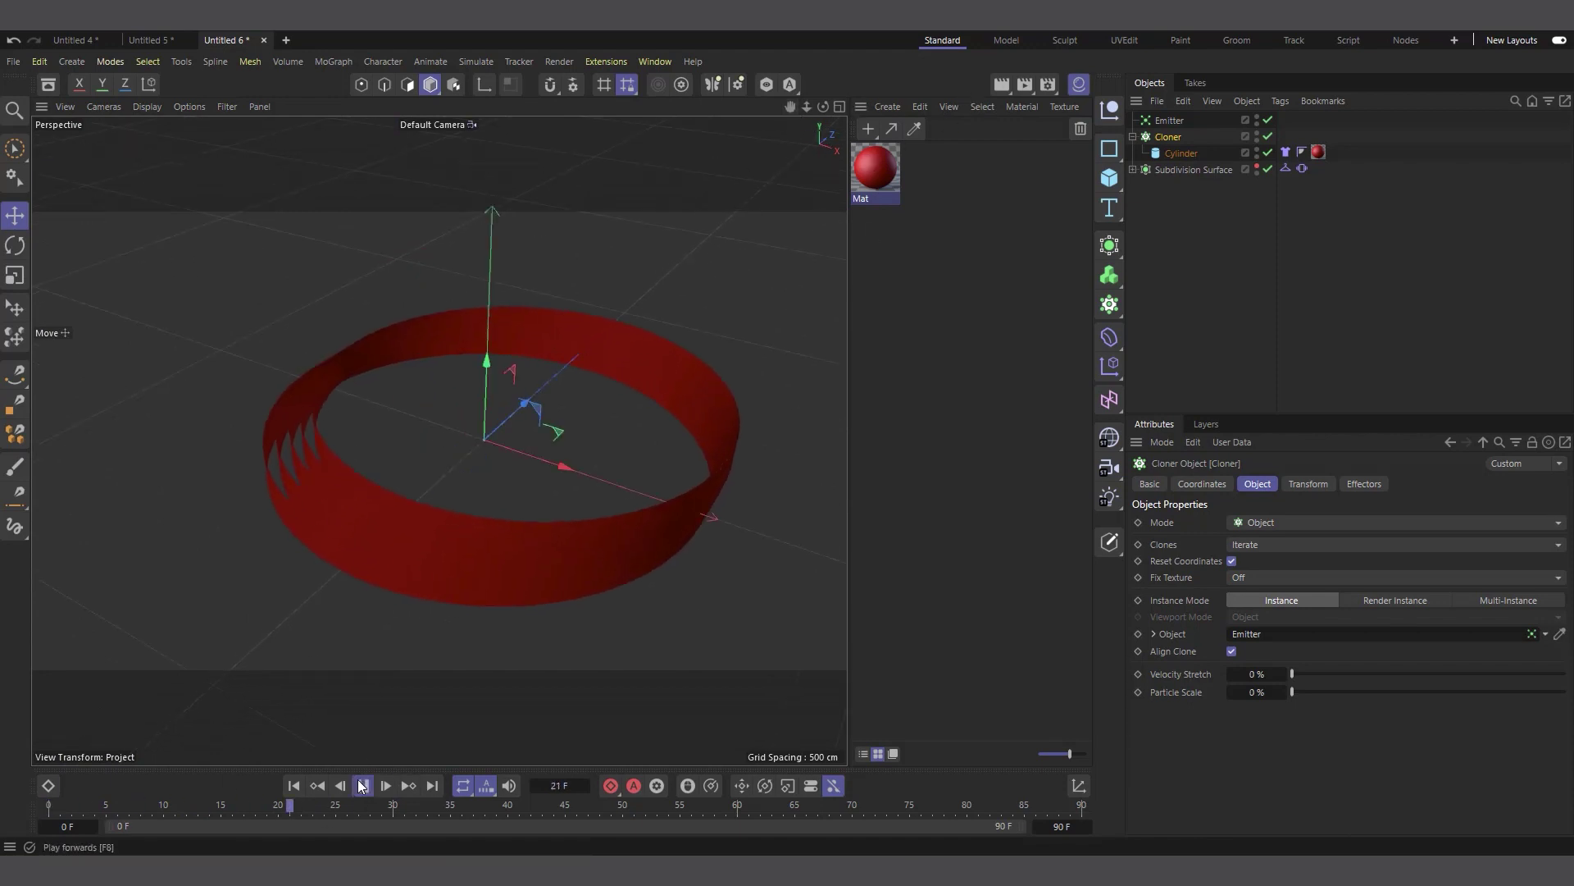
{"action": "left_click", "coordinate": [362, 786]}
{"action": "scroll", "coordinate": [647, 437], "scroll_direction": "up", "scroll_amount": 2}
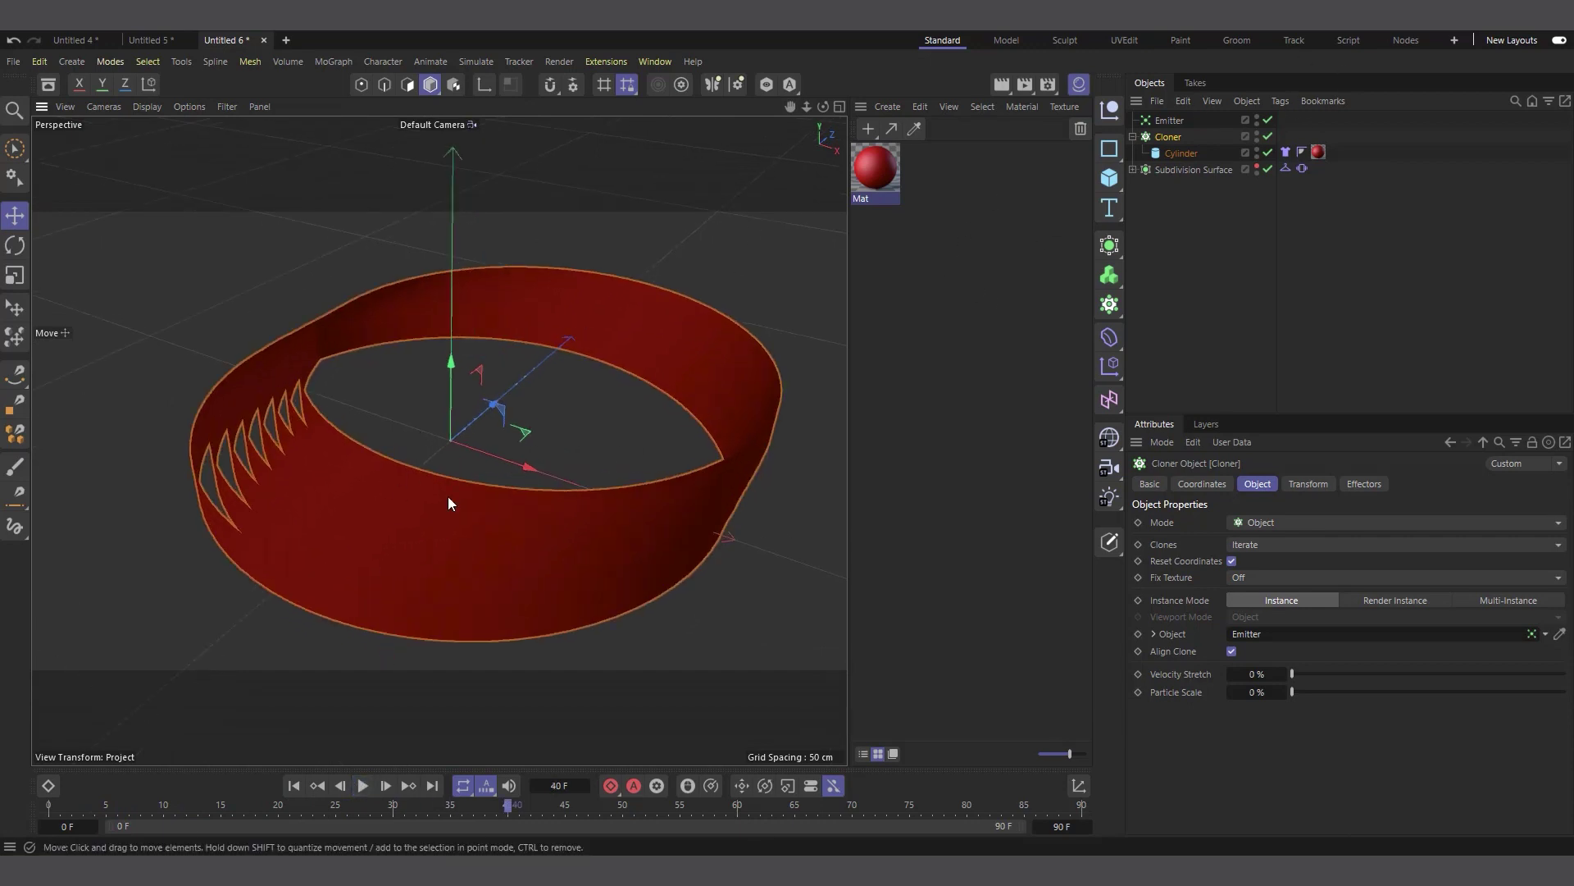
{"action": "left_click", "coordinate": [294, 785]}
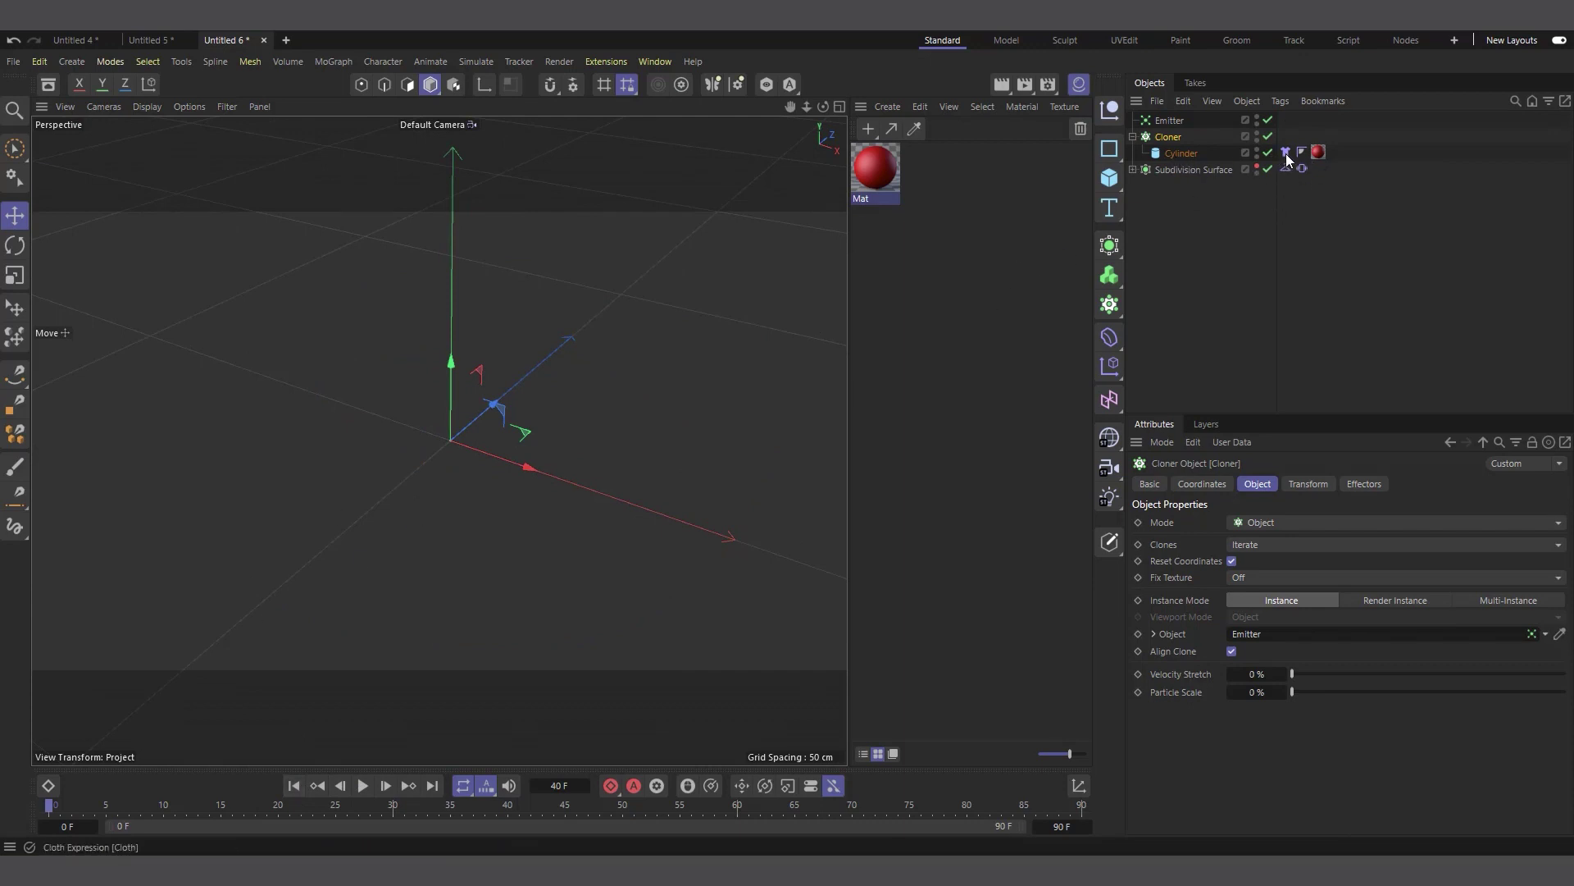
Move the Cloth tag from the Cylinder to the Cloner, show the Subdivision Surface again and play the simulation to test it
{"action": "left_click_drag", "start_coordinate": [1286, 154], "coordinate": [1286, 136]}
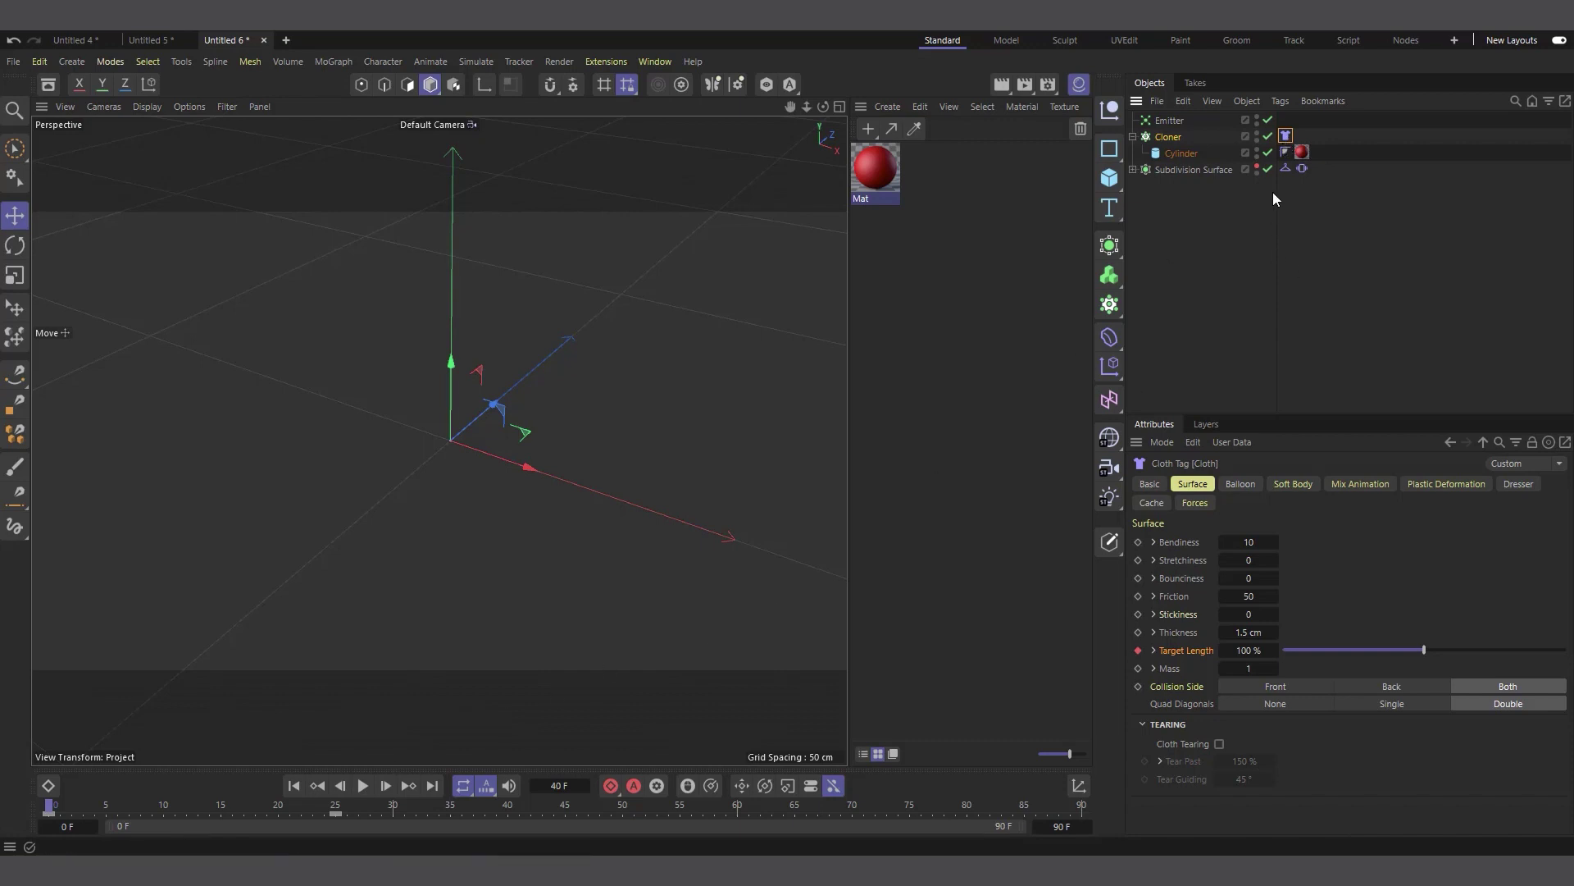
{"action": "left_click", "coordinate": [1257, 166]}
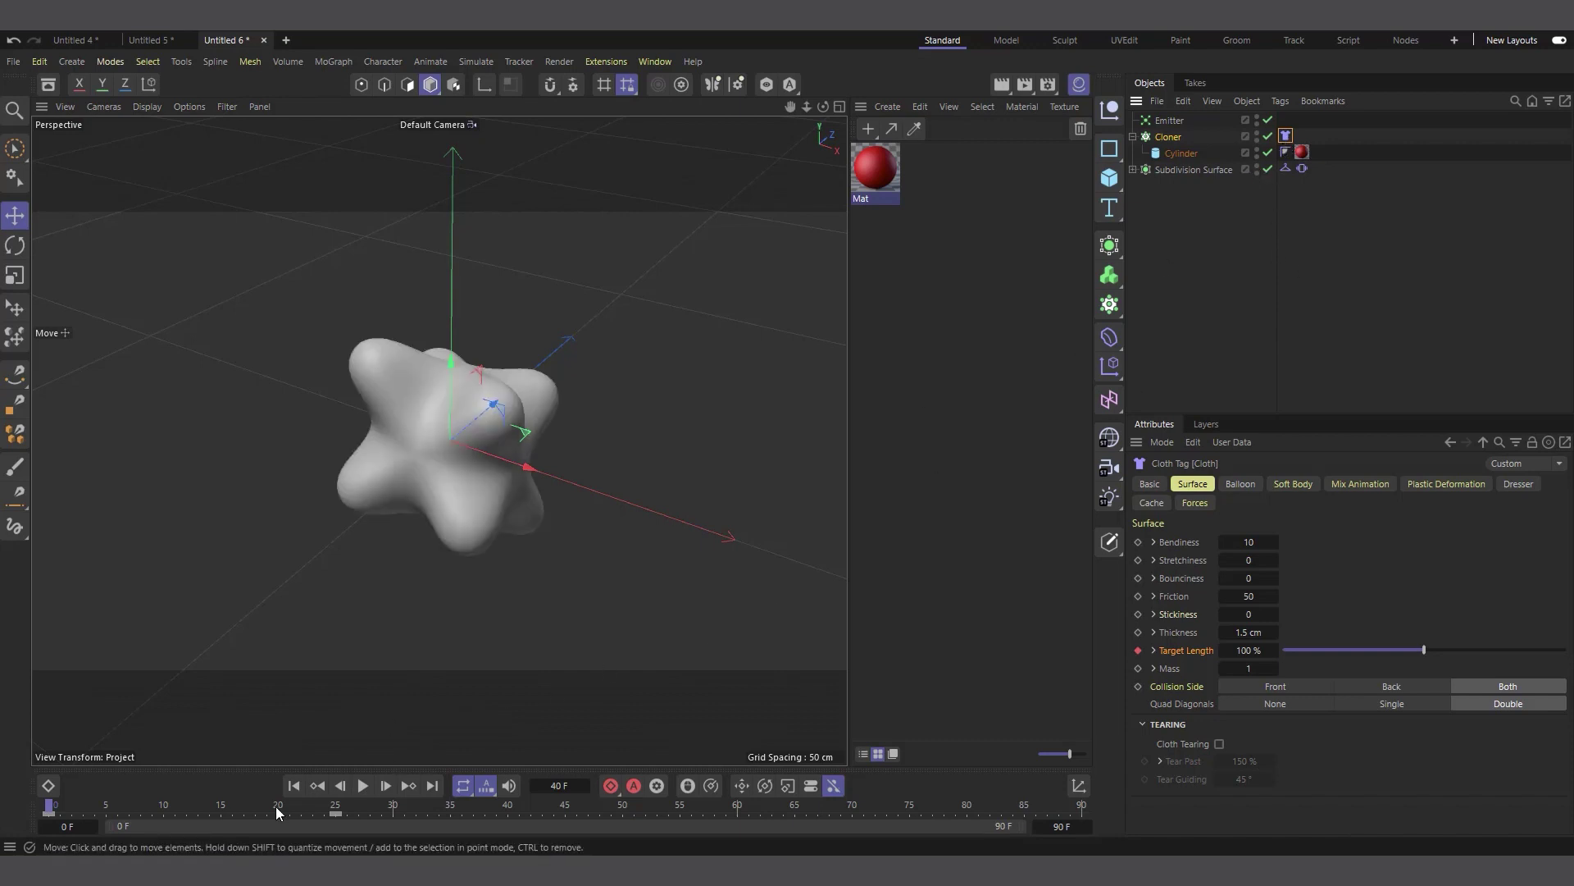
{"action": "left_click", "coordinate": [366, 787]}
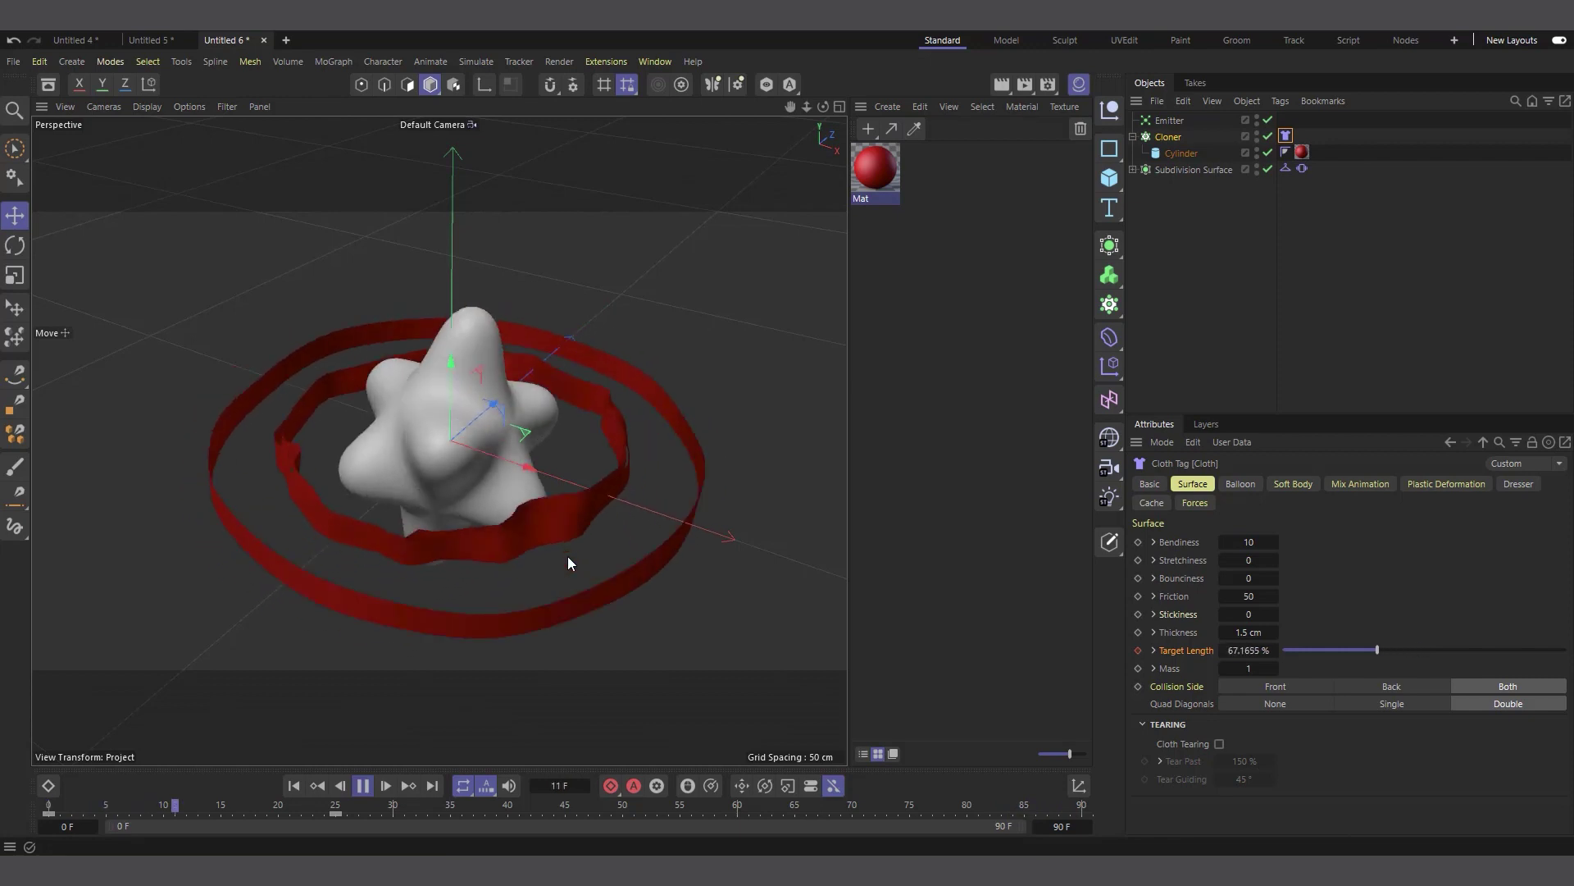
{"action": "left_click", "coordinate": [363, 787]}
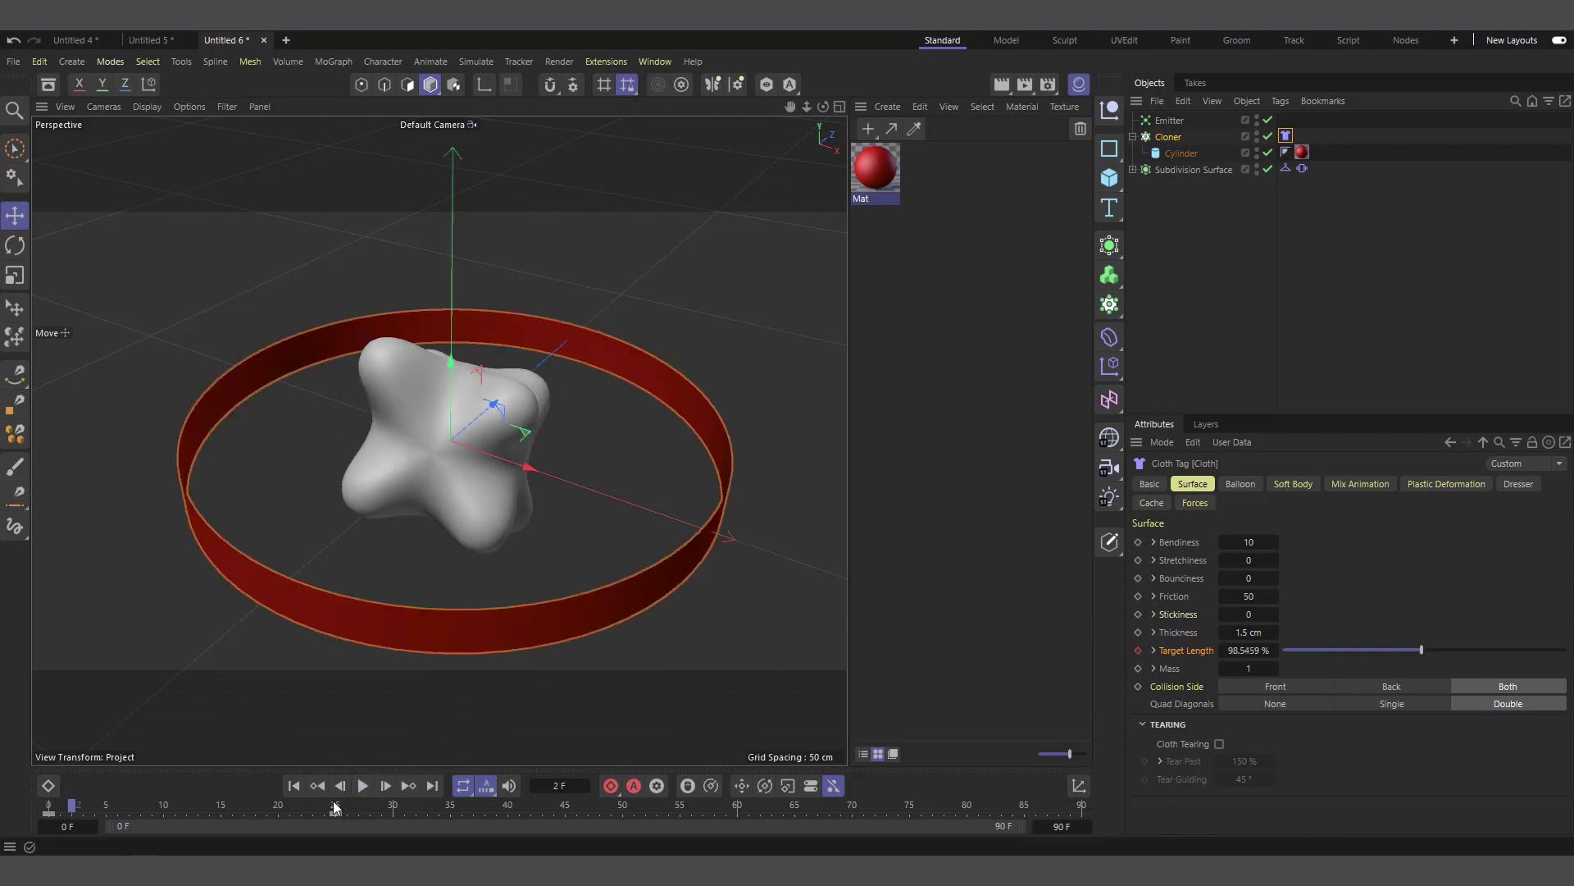
{"action": "scroll", "coordinate": [572, 404], "scroll_direction": "up", "scroll_amount": 3}
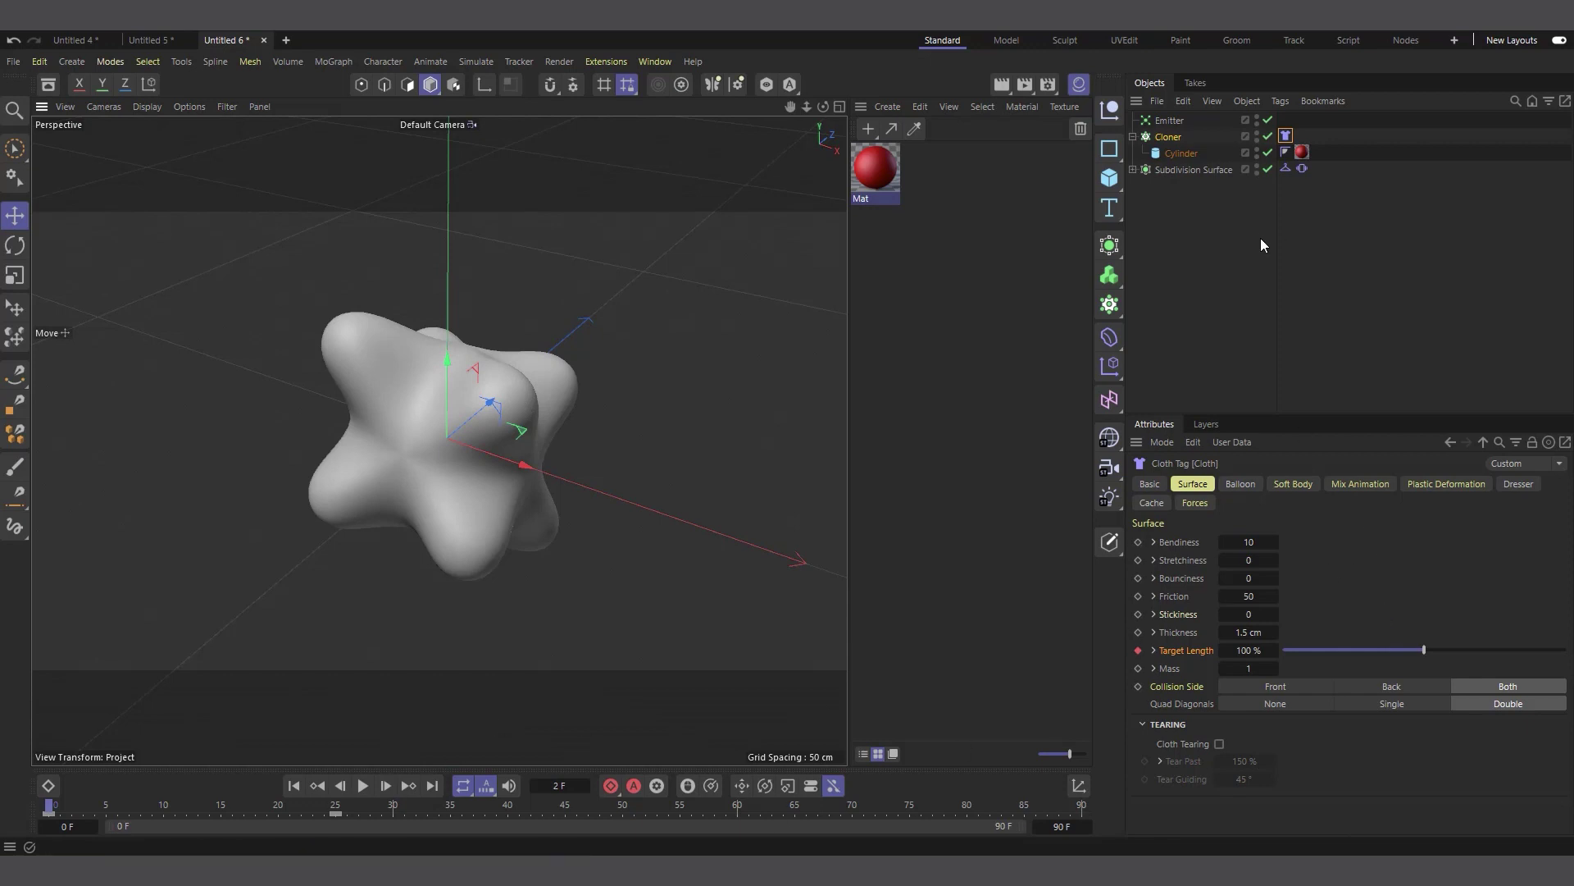
Raise the Damping in the project's simulation settings to 100 %
{"action": "left_click", "coordinate": [1348, 278]}
{"action": "key", "text": "ctrl+d"}
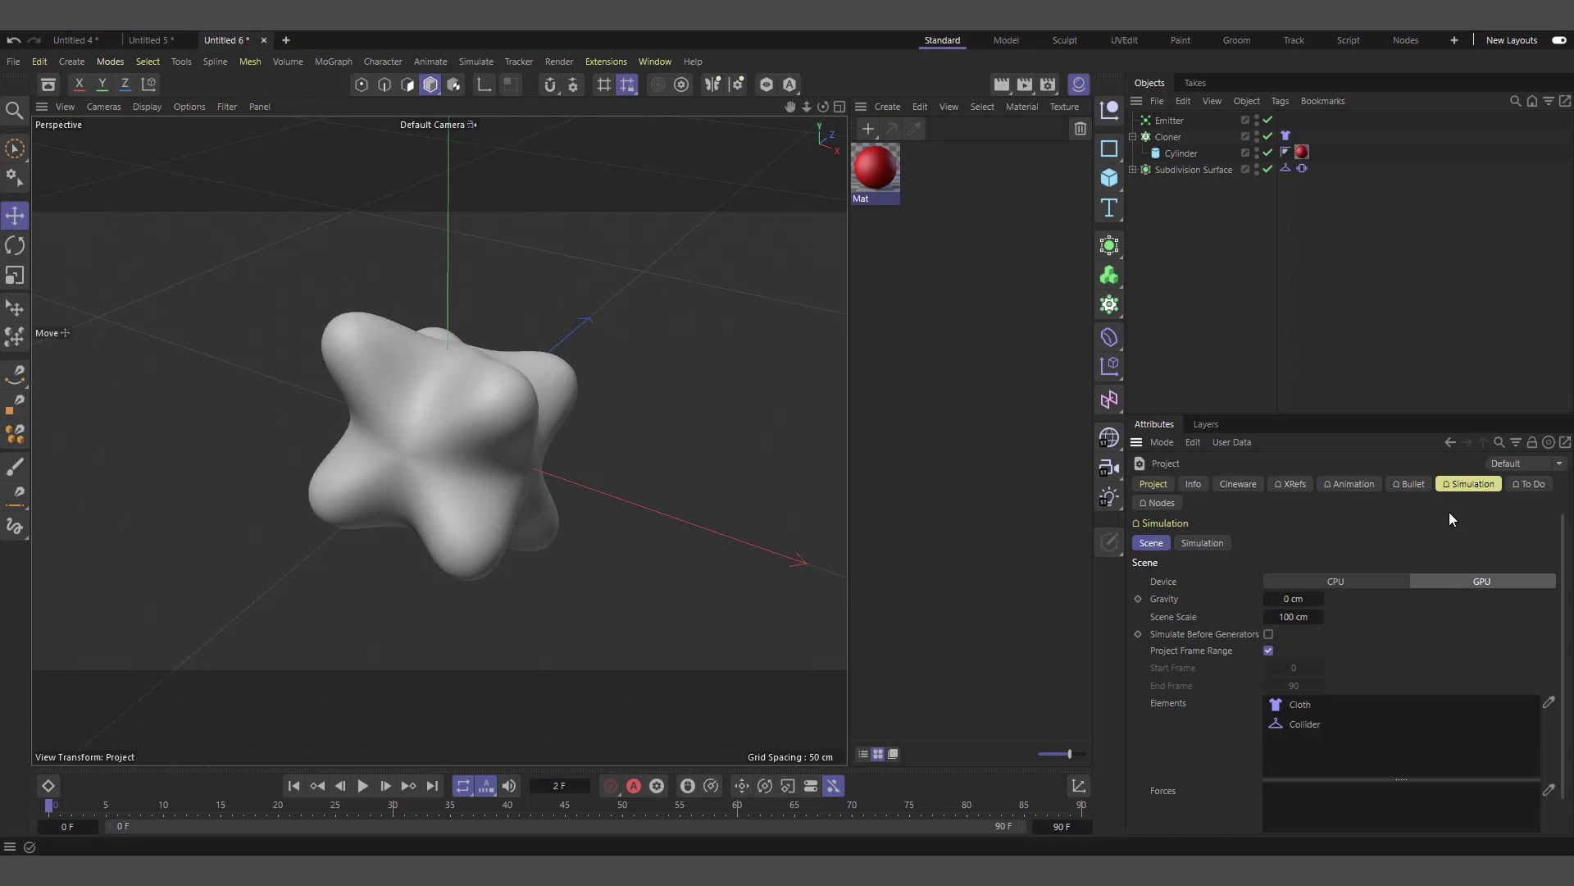
{"action": "left_click", "coordinate": [1208, 542]}
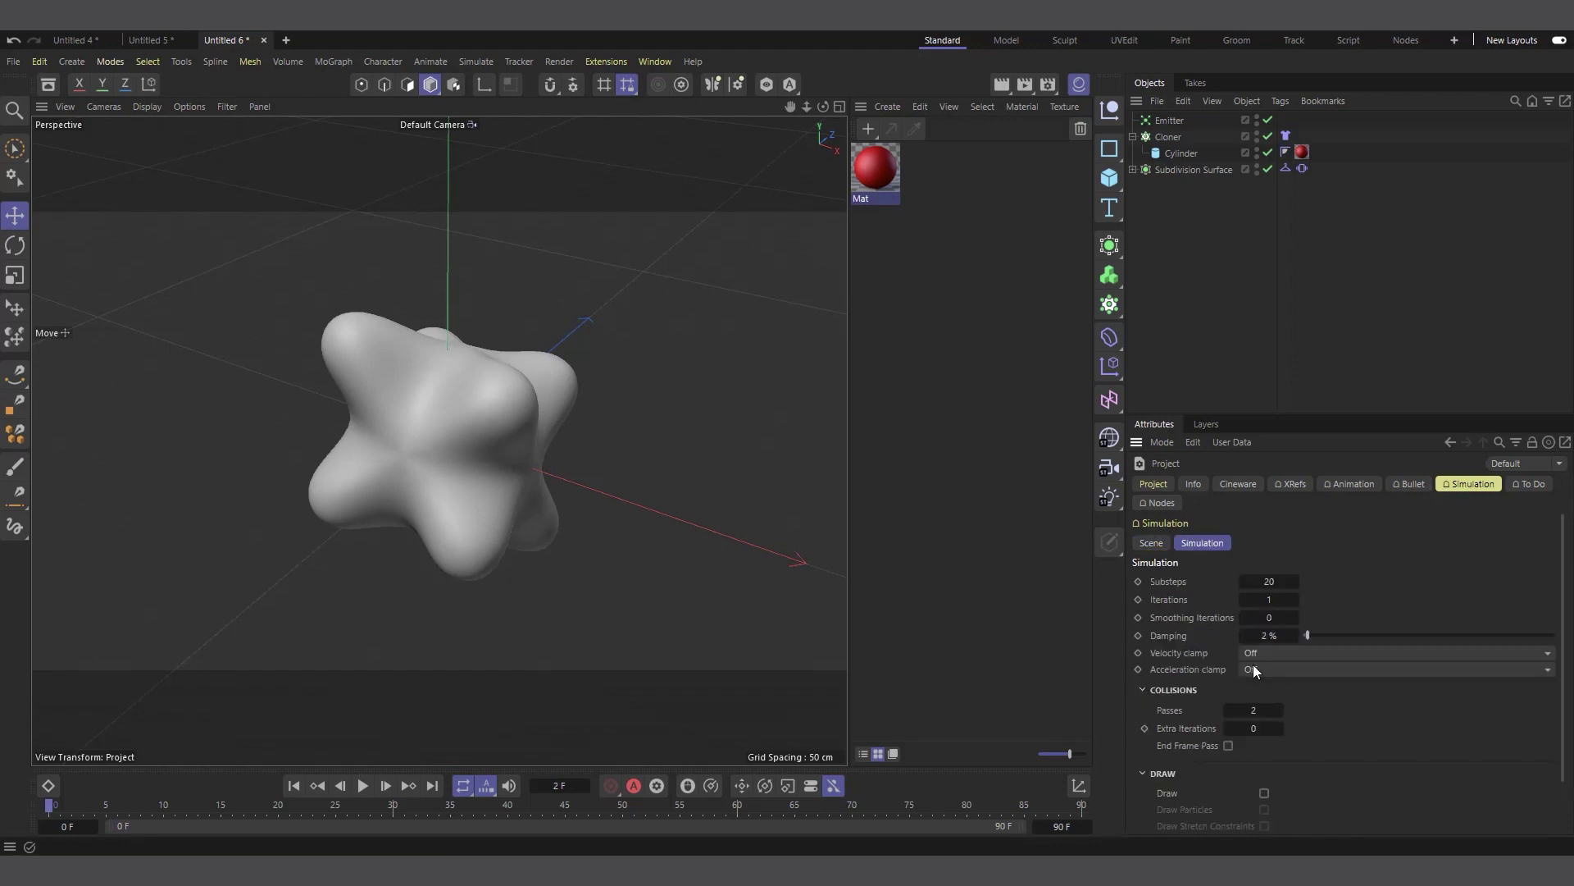
{"action": "left_click_drag", "start_coordinate": [1331, 634], "coordinate": [1342, 635]}
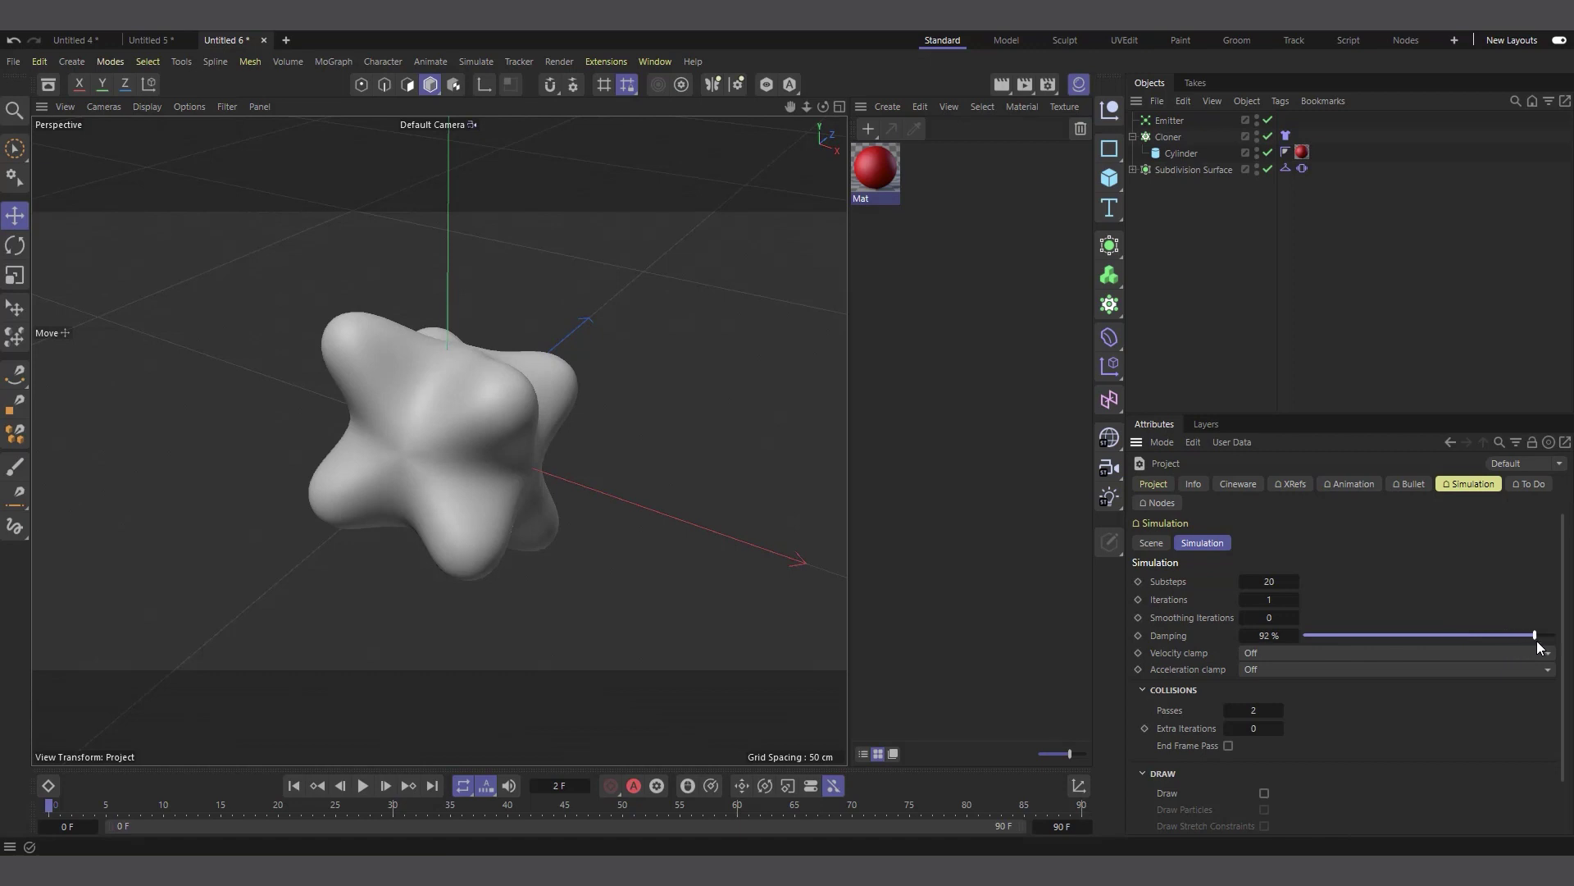
{"action": "left_click_drag", "start_coordinate": [1537, 644], "coordinate": [1569, 646]}
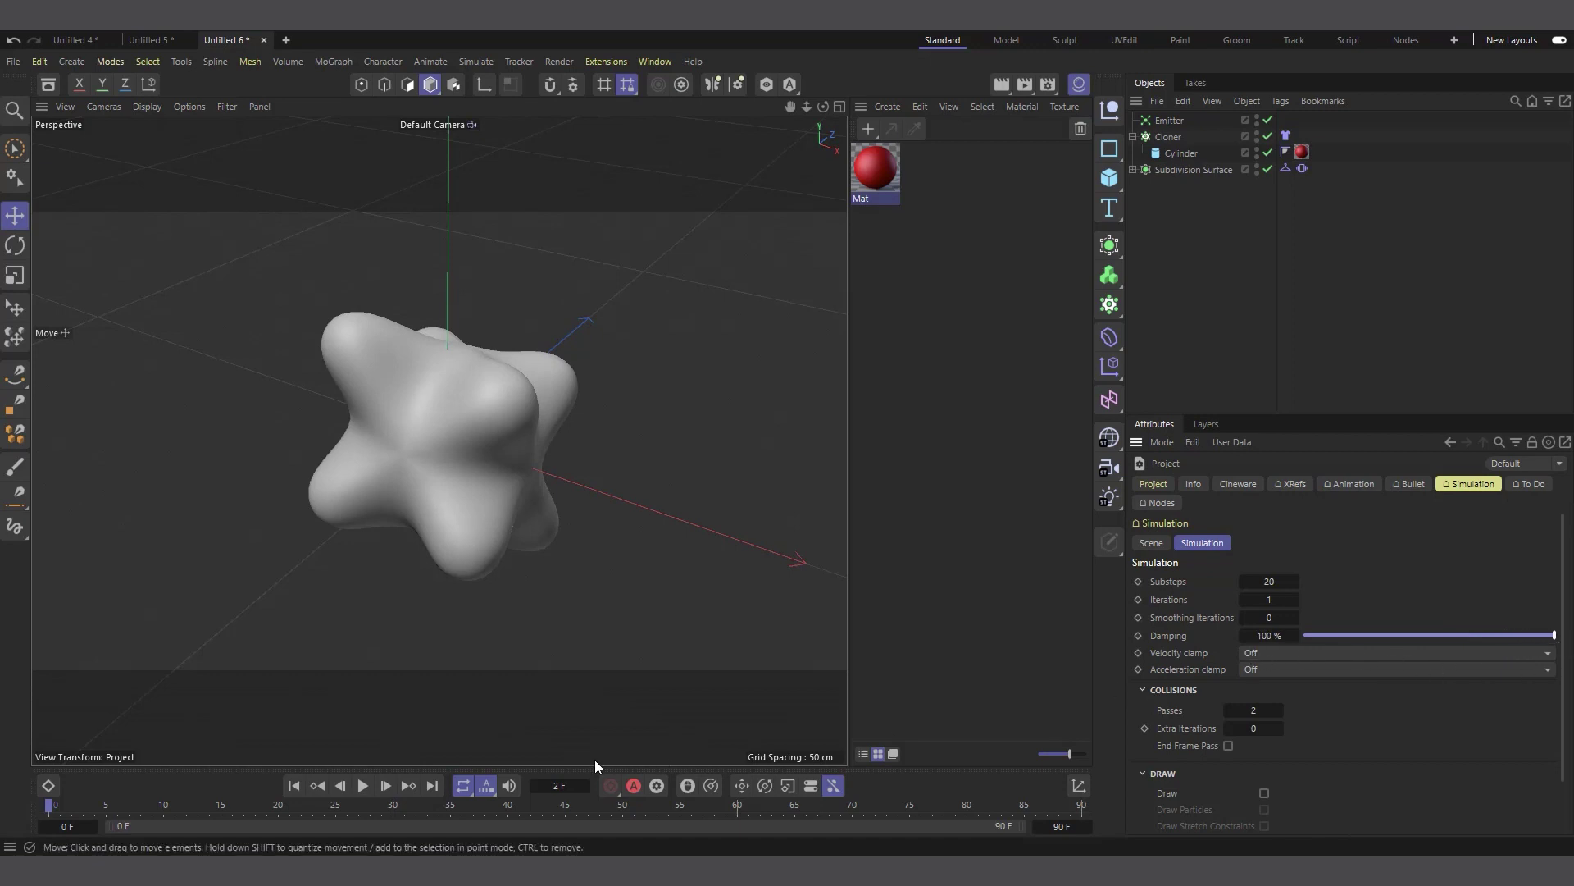
Play the simulation several times to examine how the bands wrap around the shape, returning to the first frame
{"action": "left_click", "coordinate": [362, 786]}
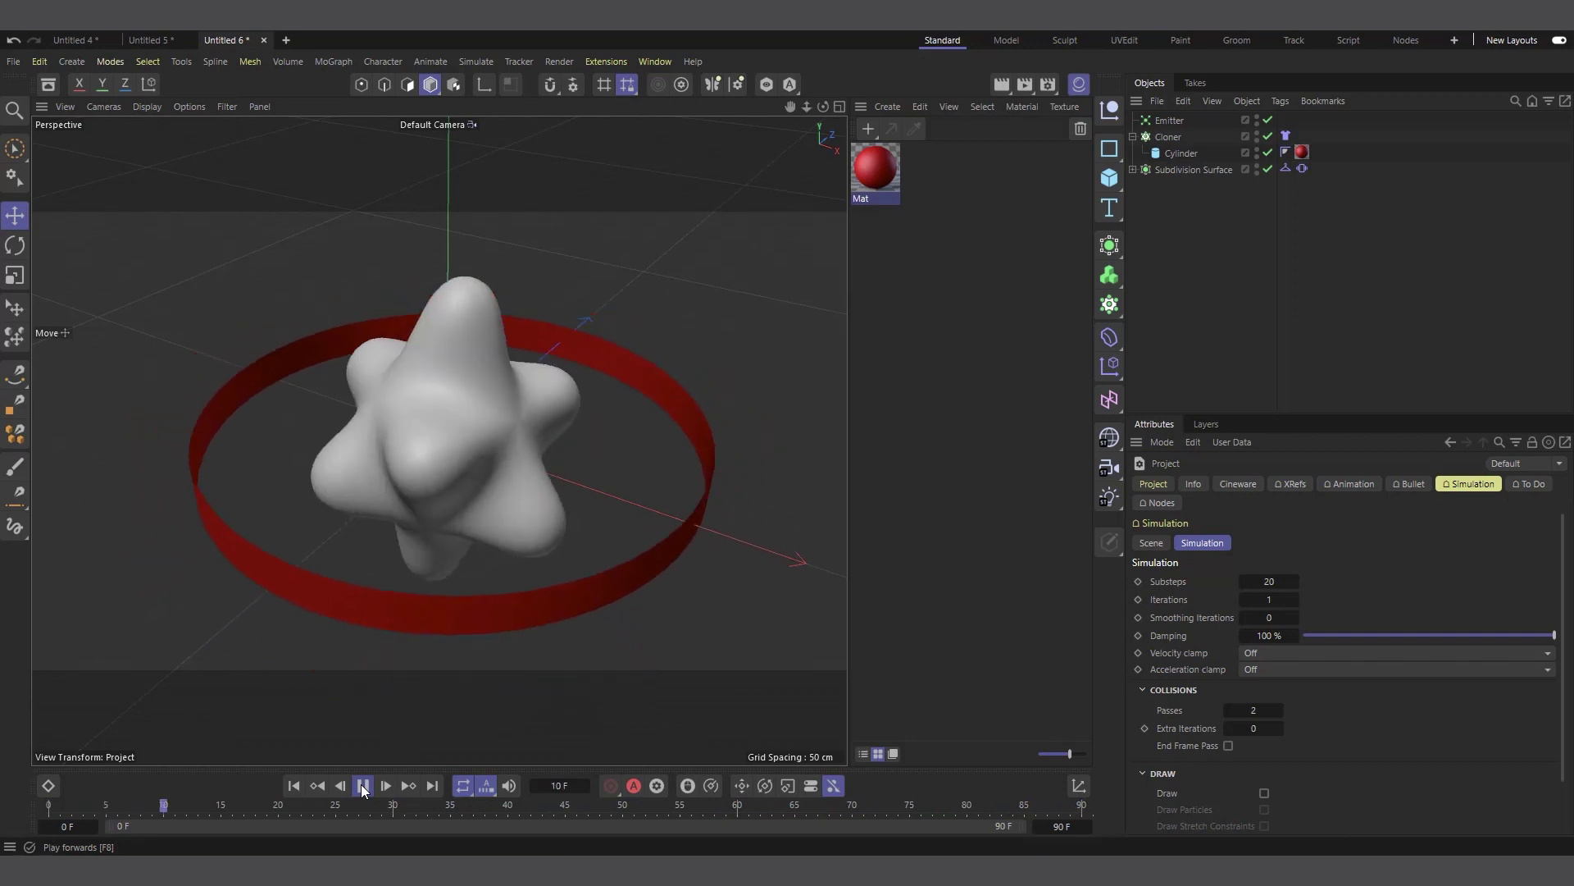
{"action": "key", "text": "F8"}
{"action": "left_click_drag", "start_coordinate": [507, 434], "coordinate": [466, 535], "text": "alt"}
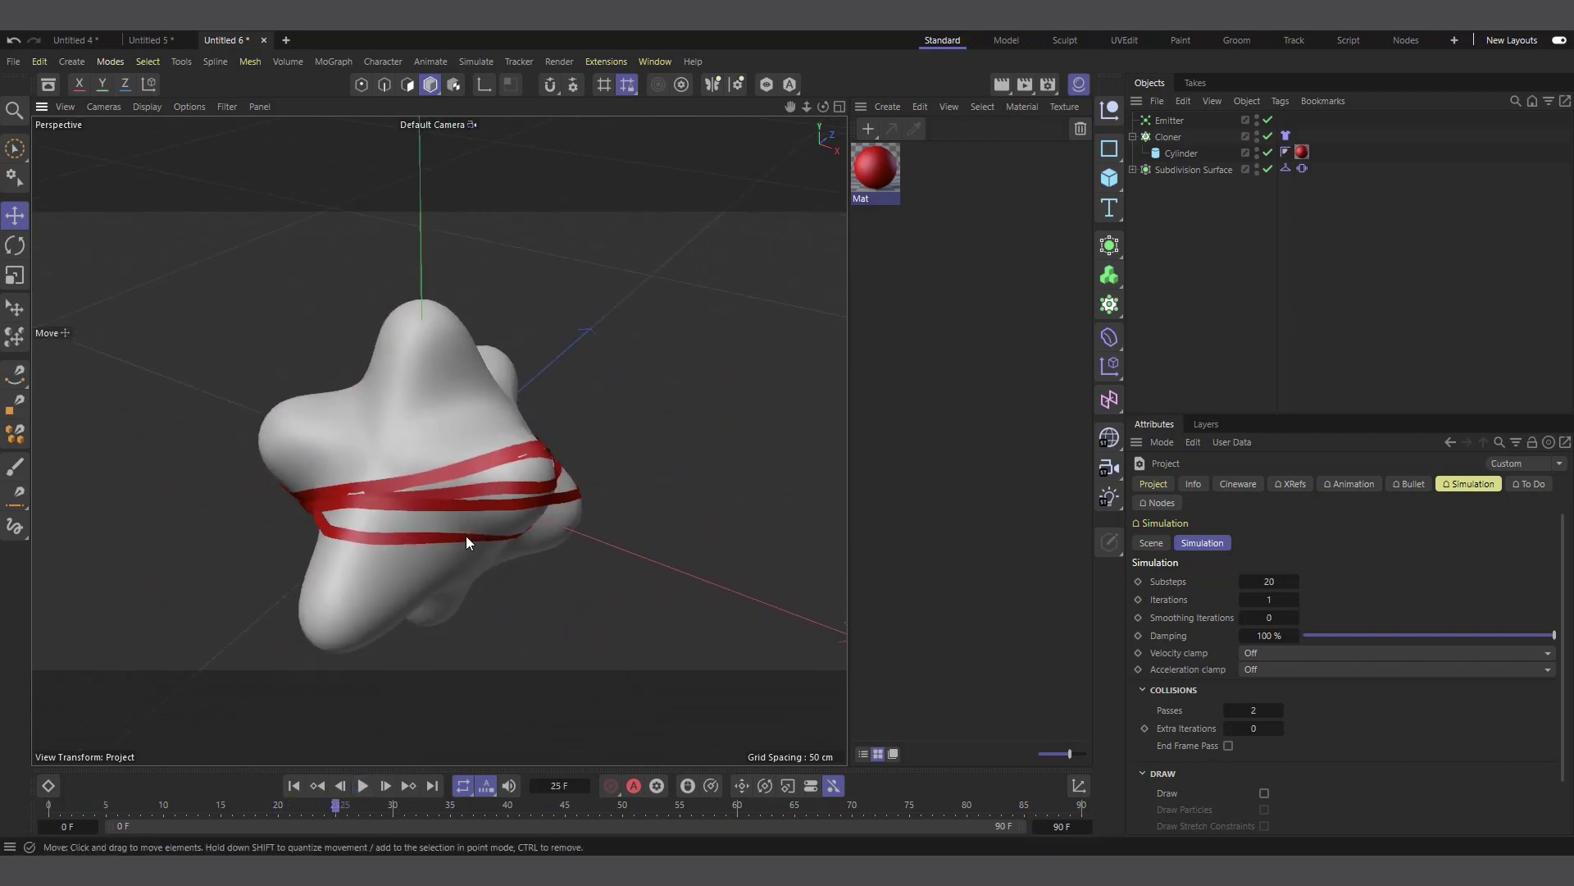
{"action": "left_click", "coordinate": [363, 784]}
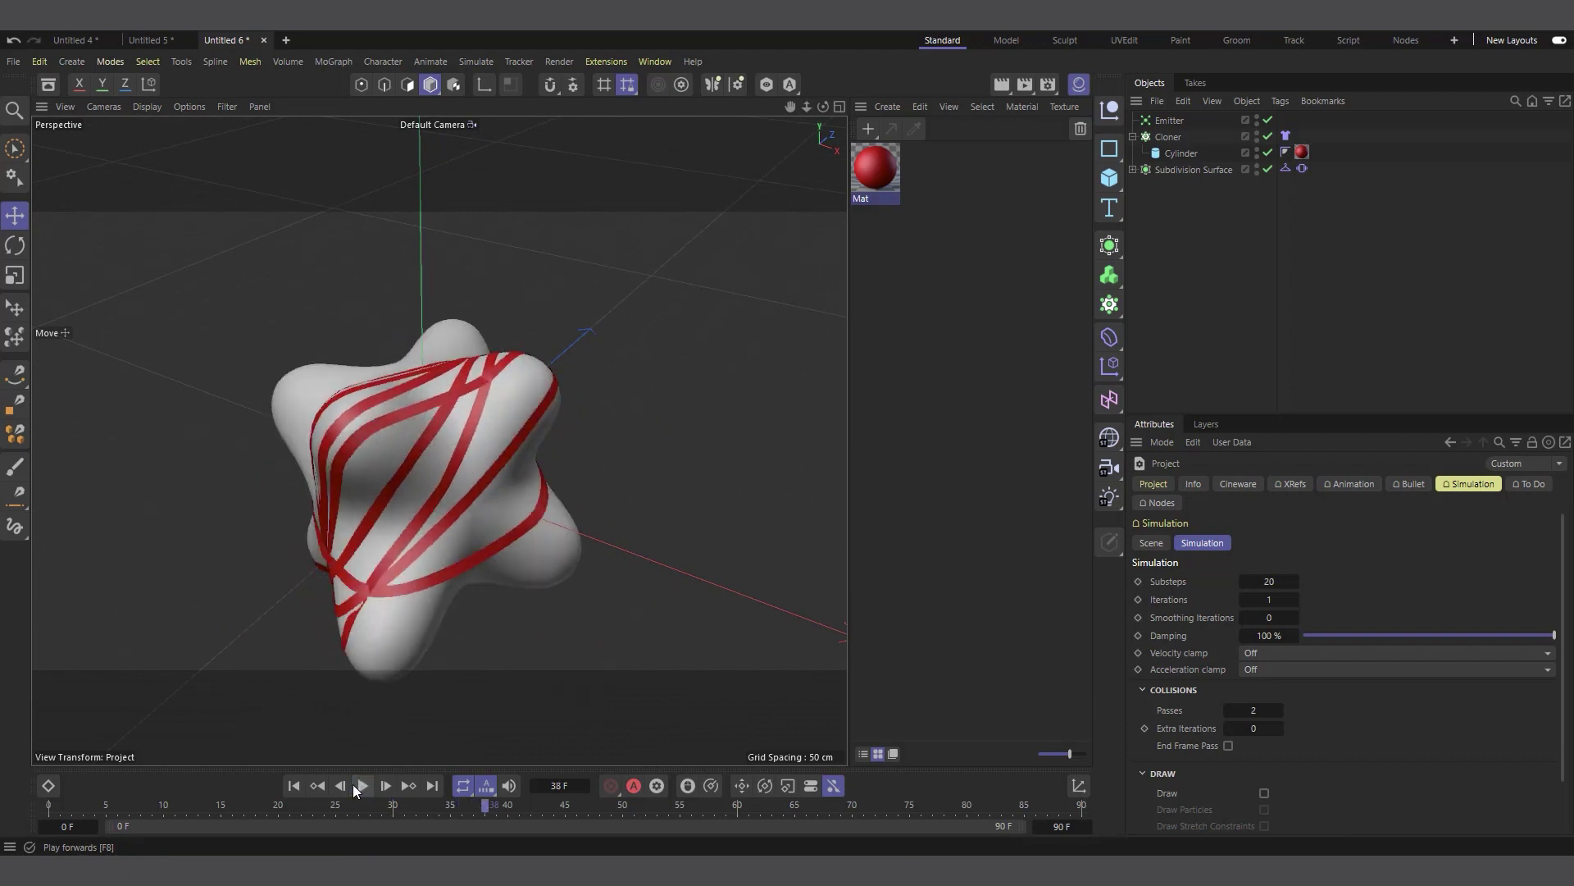
{"action": "left_click", "coordinate": [294, 786]}
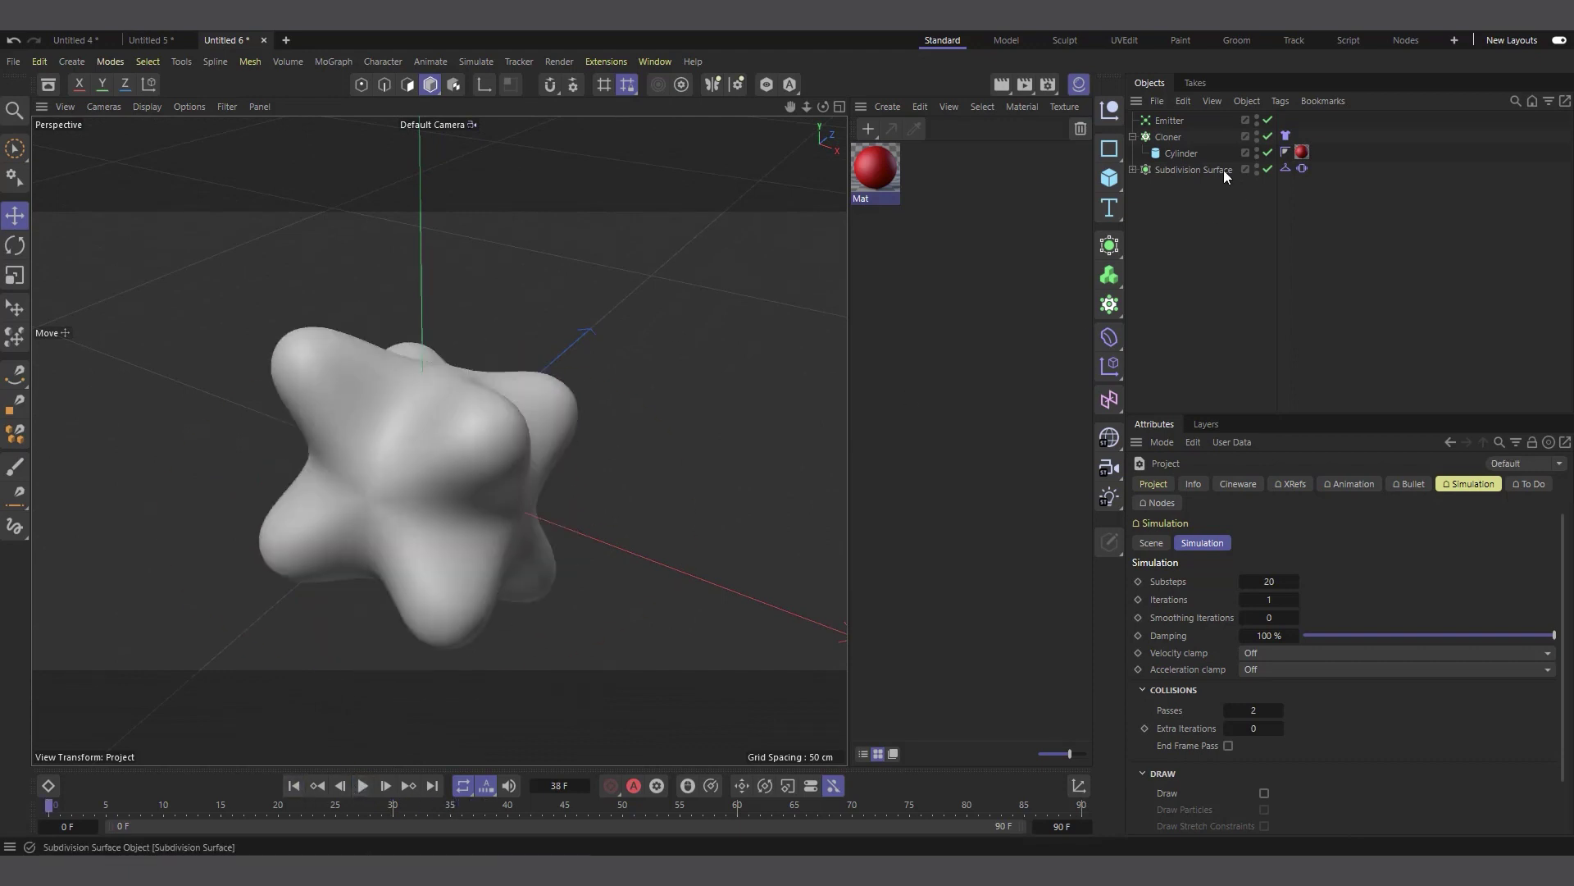
{"action": "left_click", "coordinate": [362, 785]}
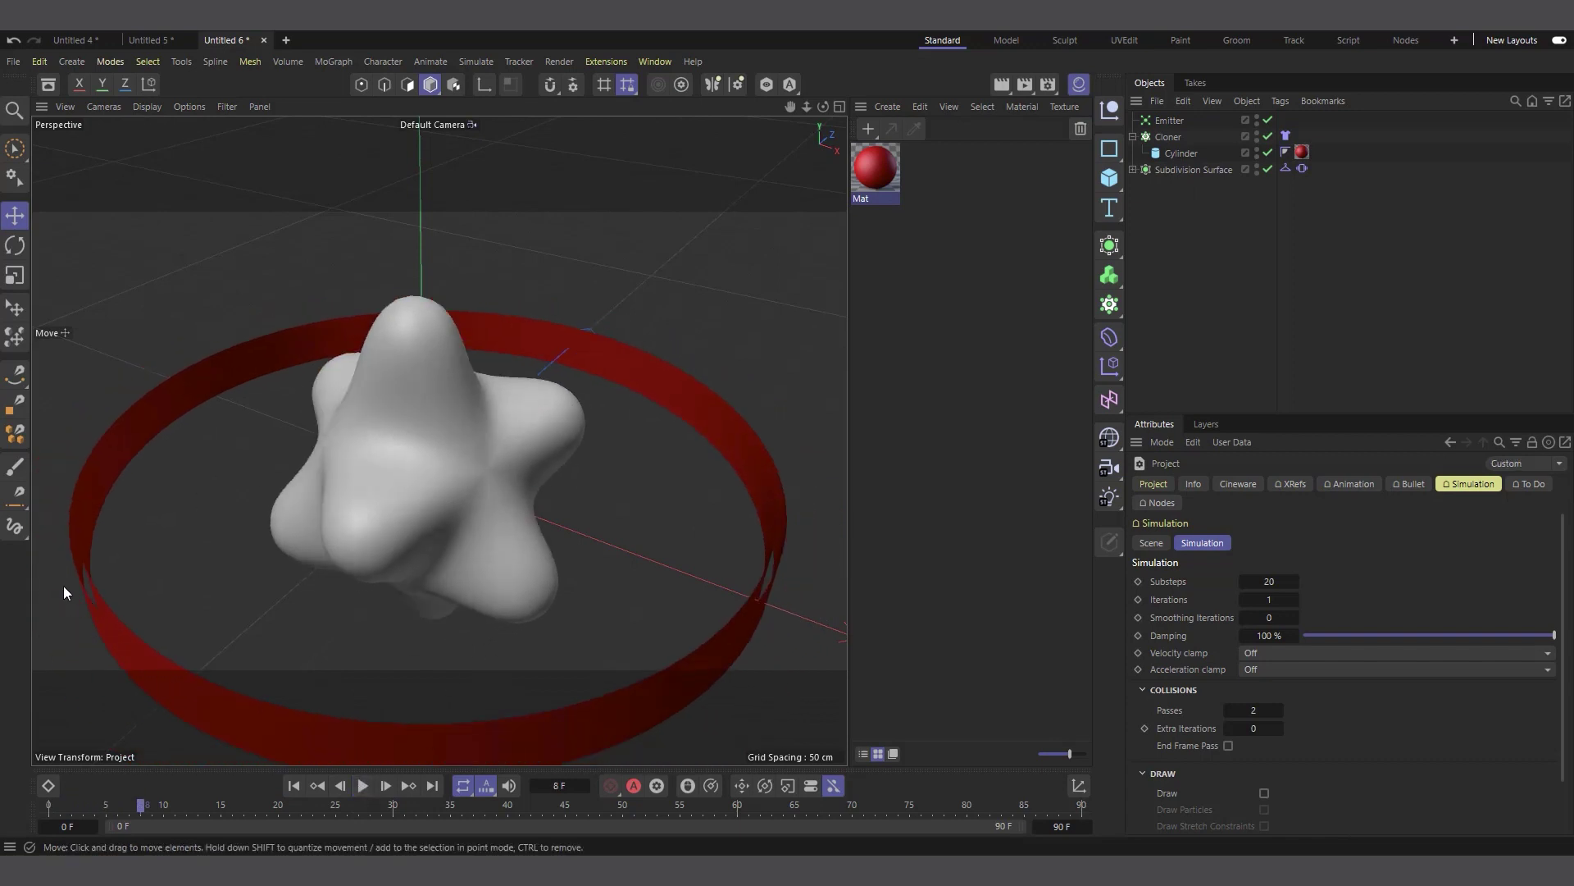
{"action": "left_click", "coordinate": [293, 785]}
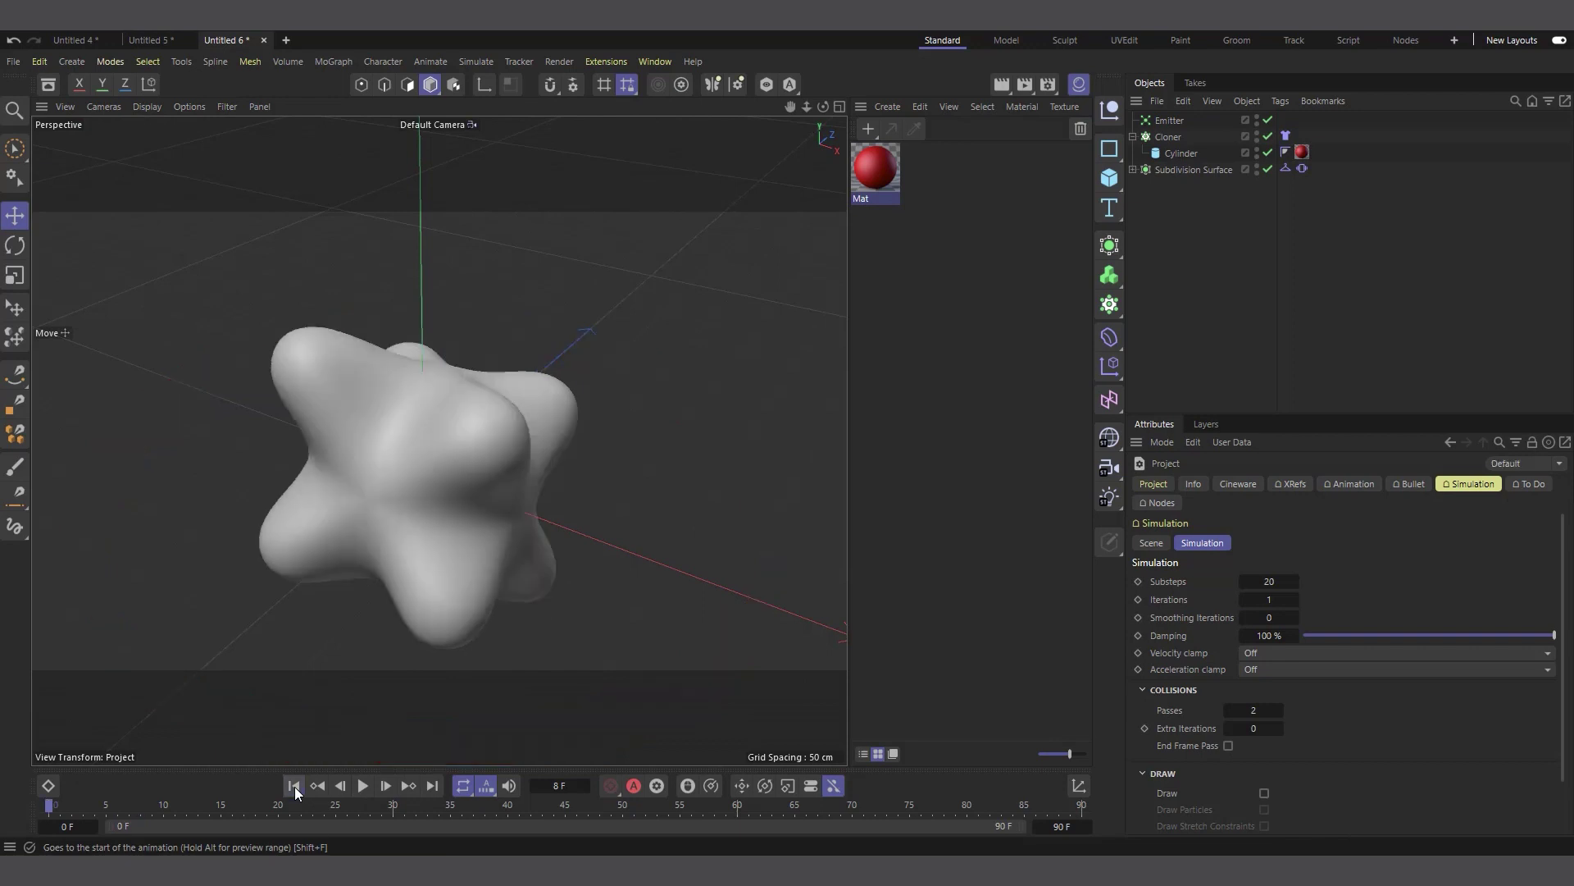
Add a Random effector to the Cloner and open its transform parameters
{"action": "left_click", "coordinate": [1168, 136]}
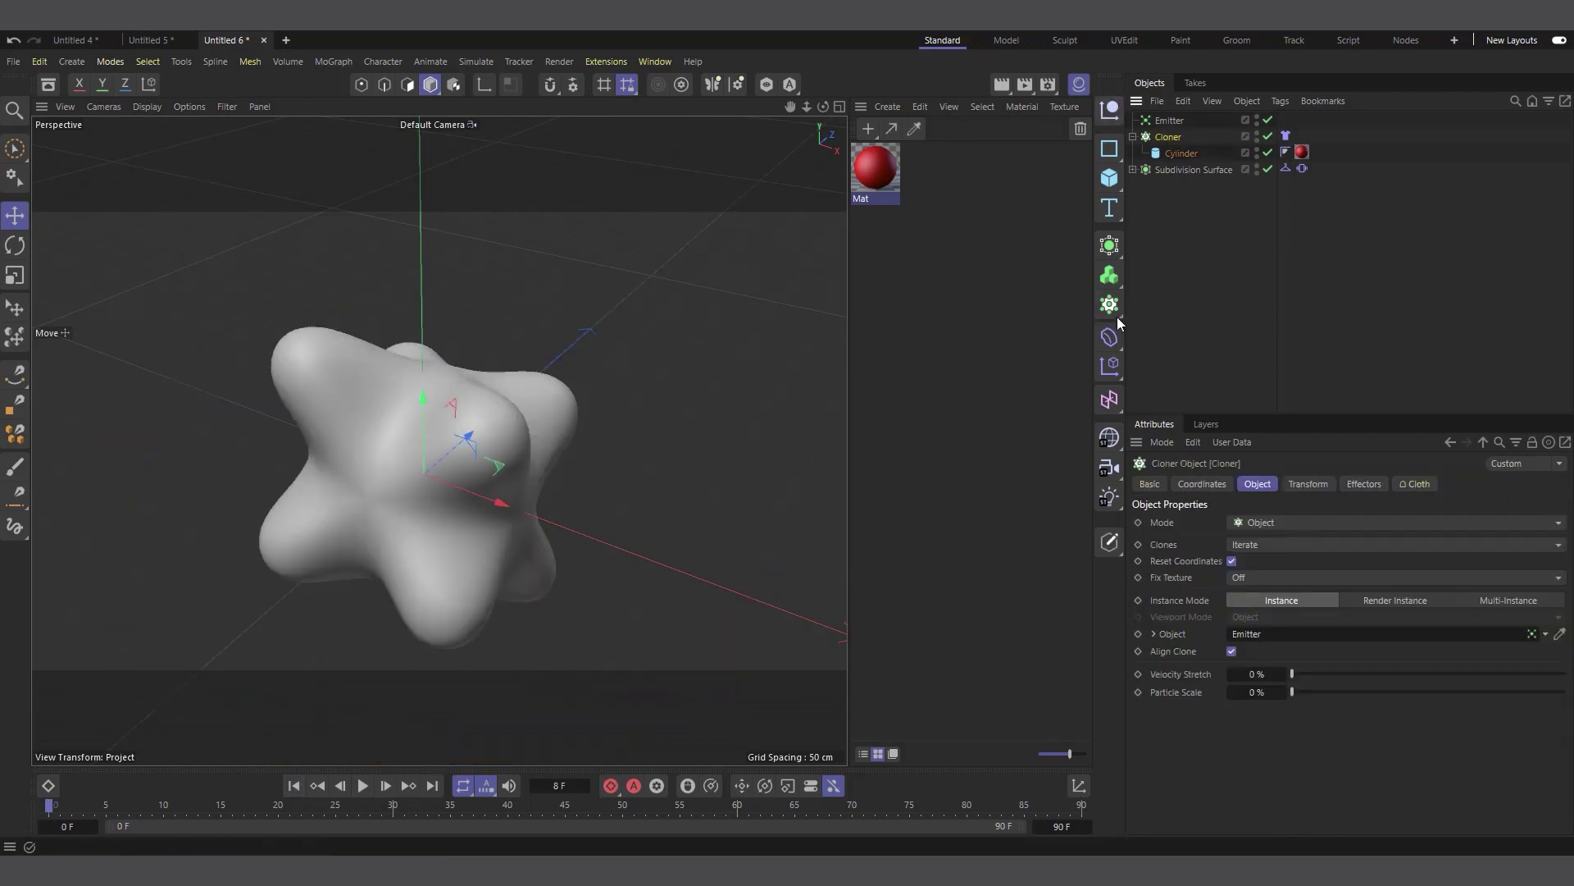
{"action": "left_click", "coordinate": [1109, 366]}
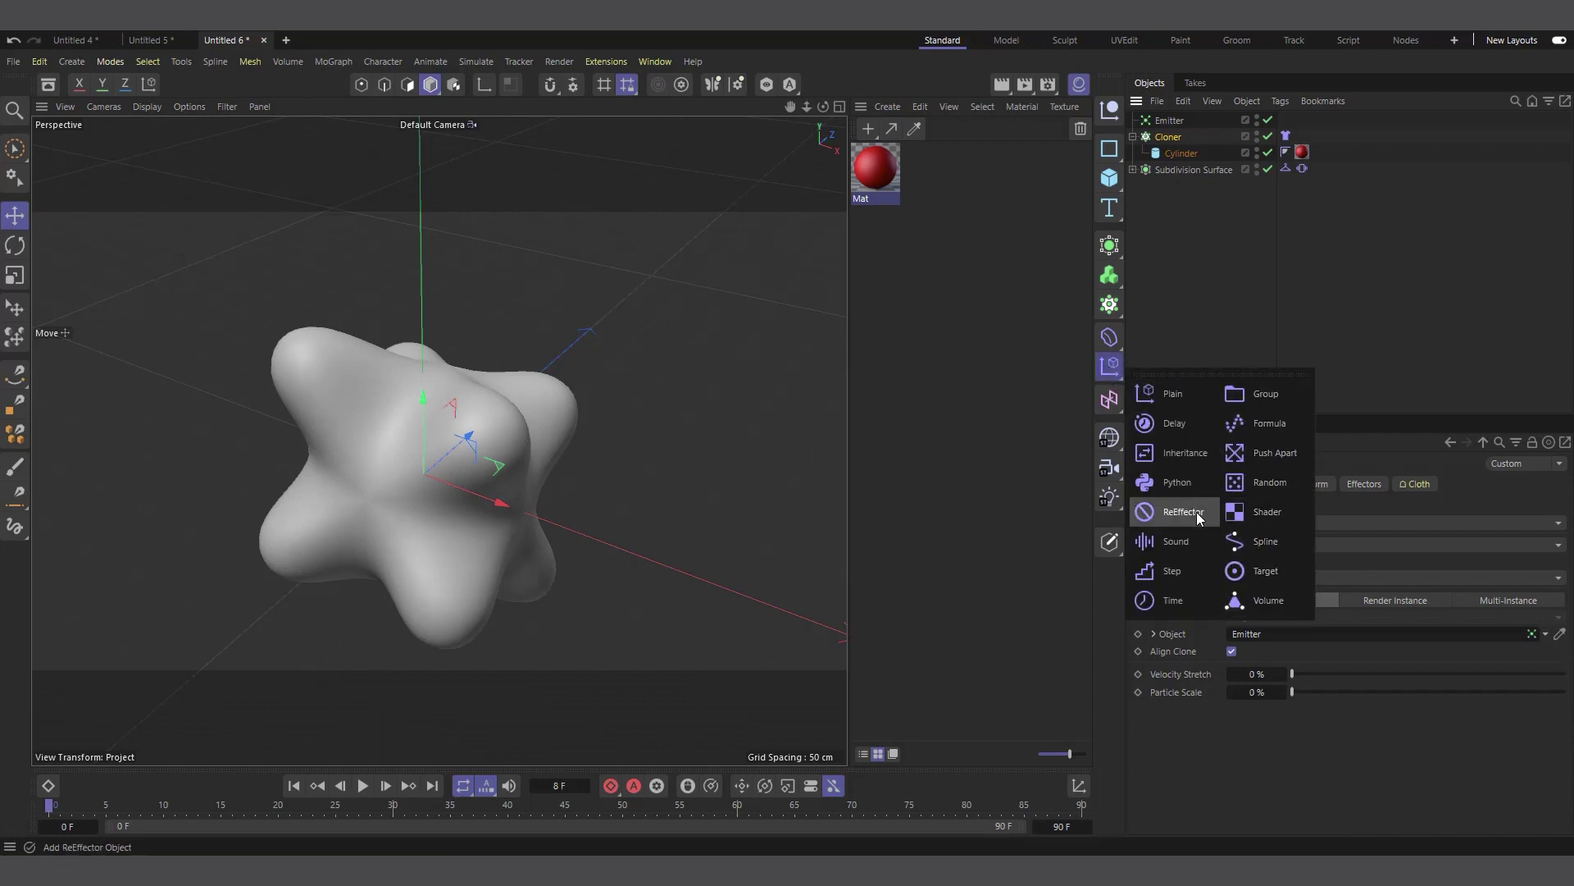
{"action": "left_click", "coordinate": [1269, 480]}
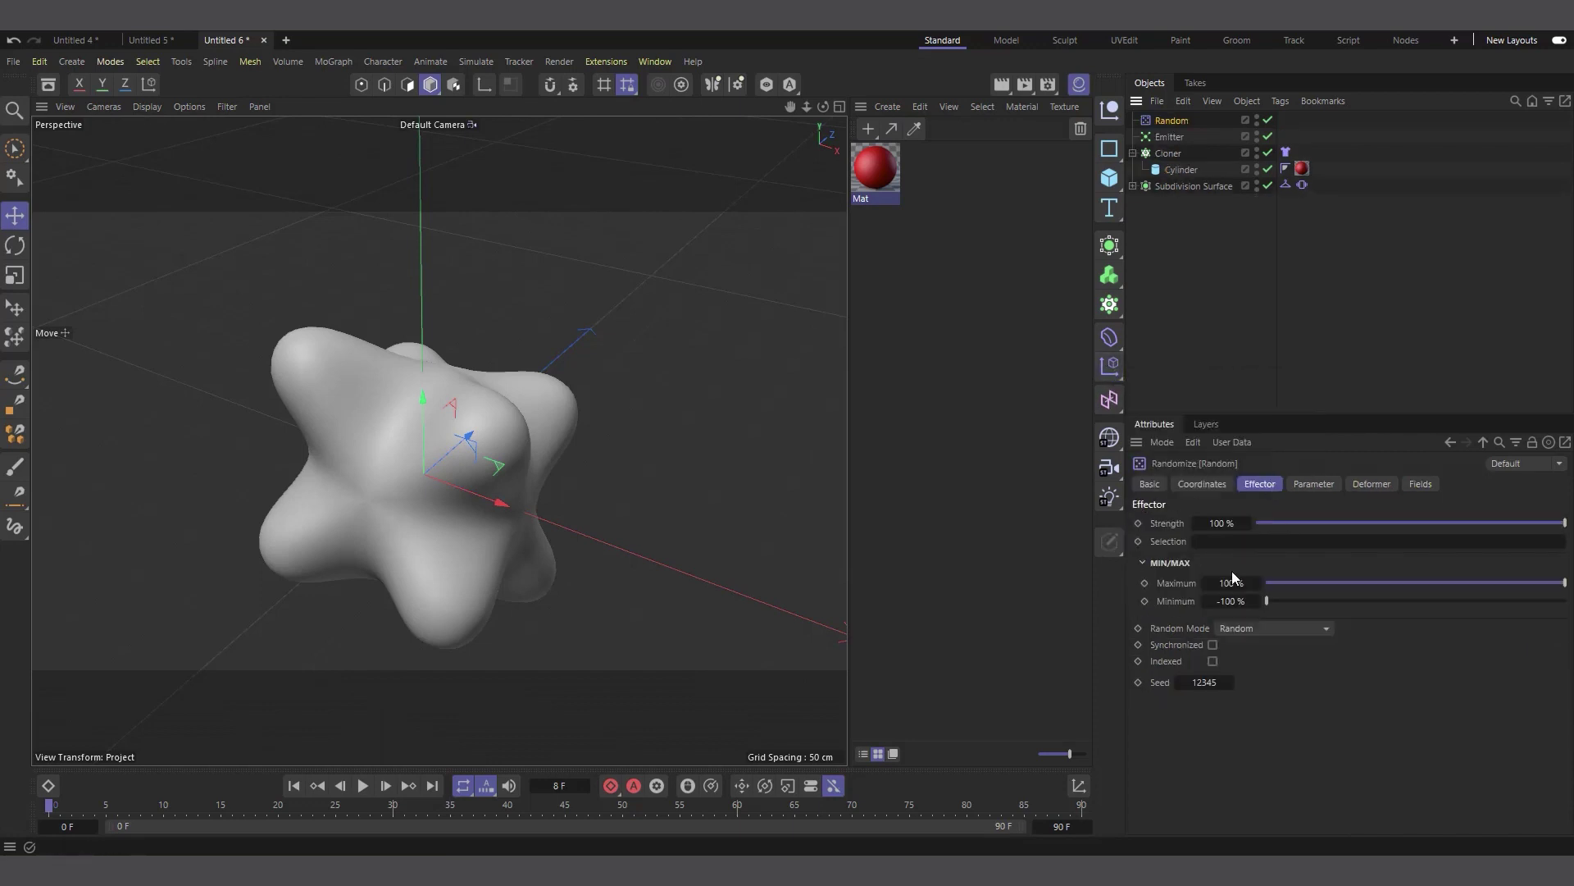
{"action": "left_click", "coordinate": [1315, 484]}
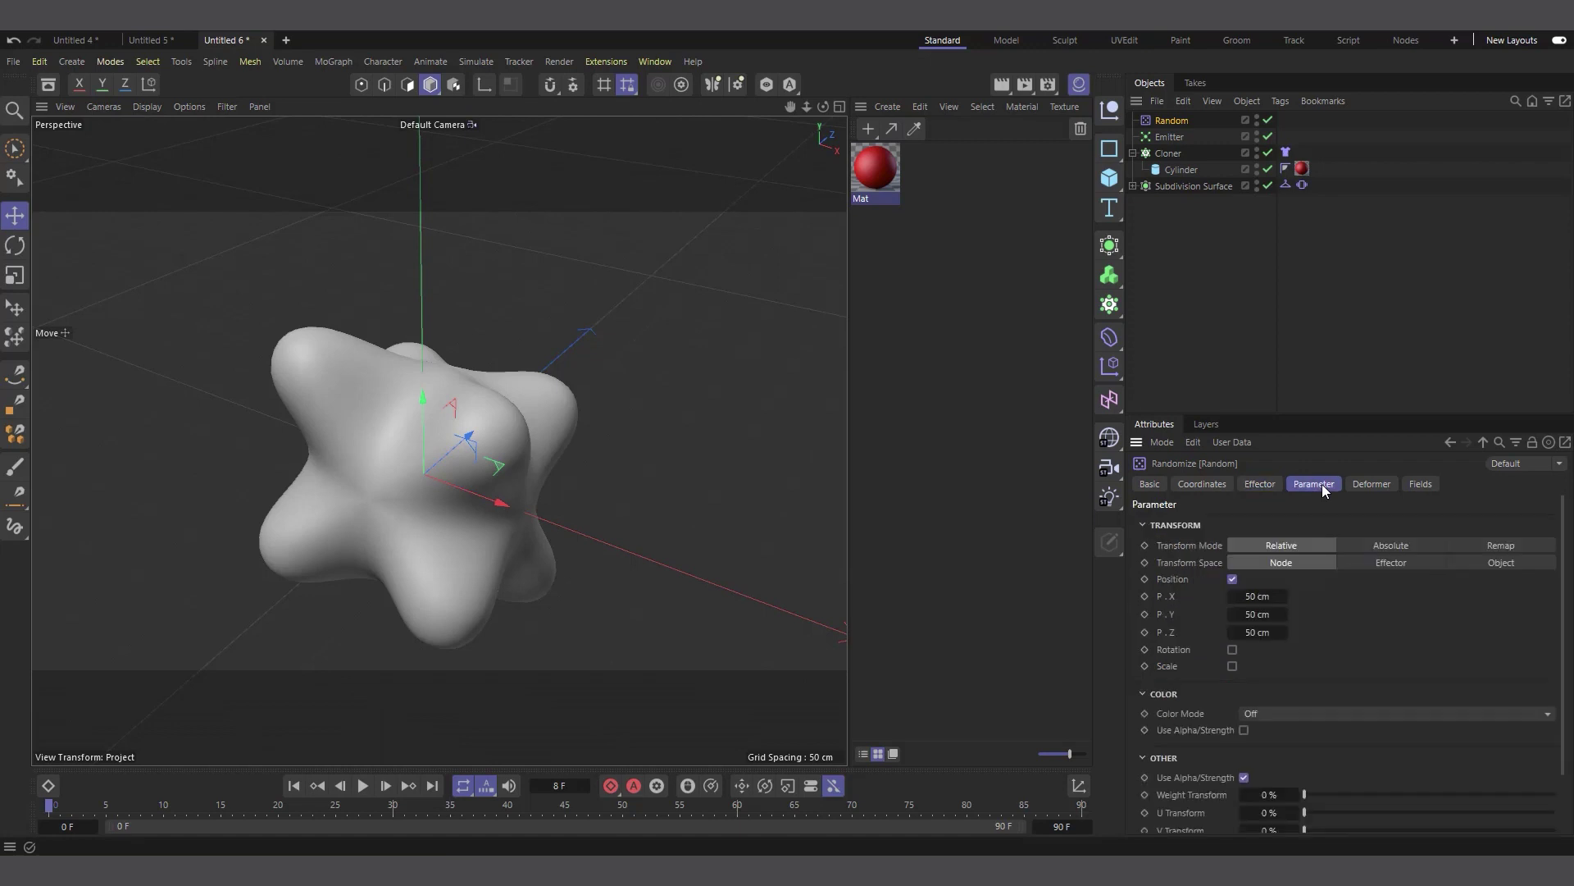
Switch the Random effector from position to rotation with R.P at 369°, and test the simulation before returning to the first frame
{"action": "left_click", "coordinate": [1232, 579]}
{"action": "left_click", "coordinate": [1233, 596]}
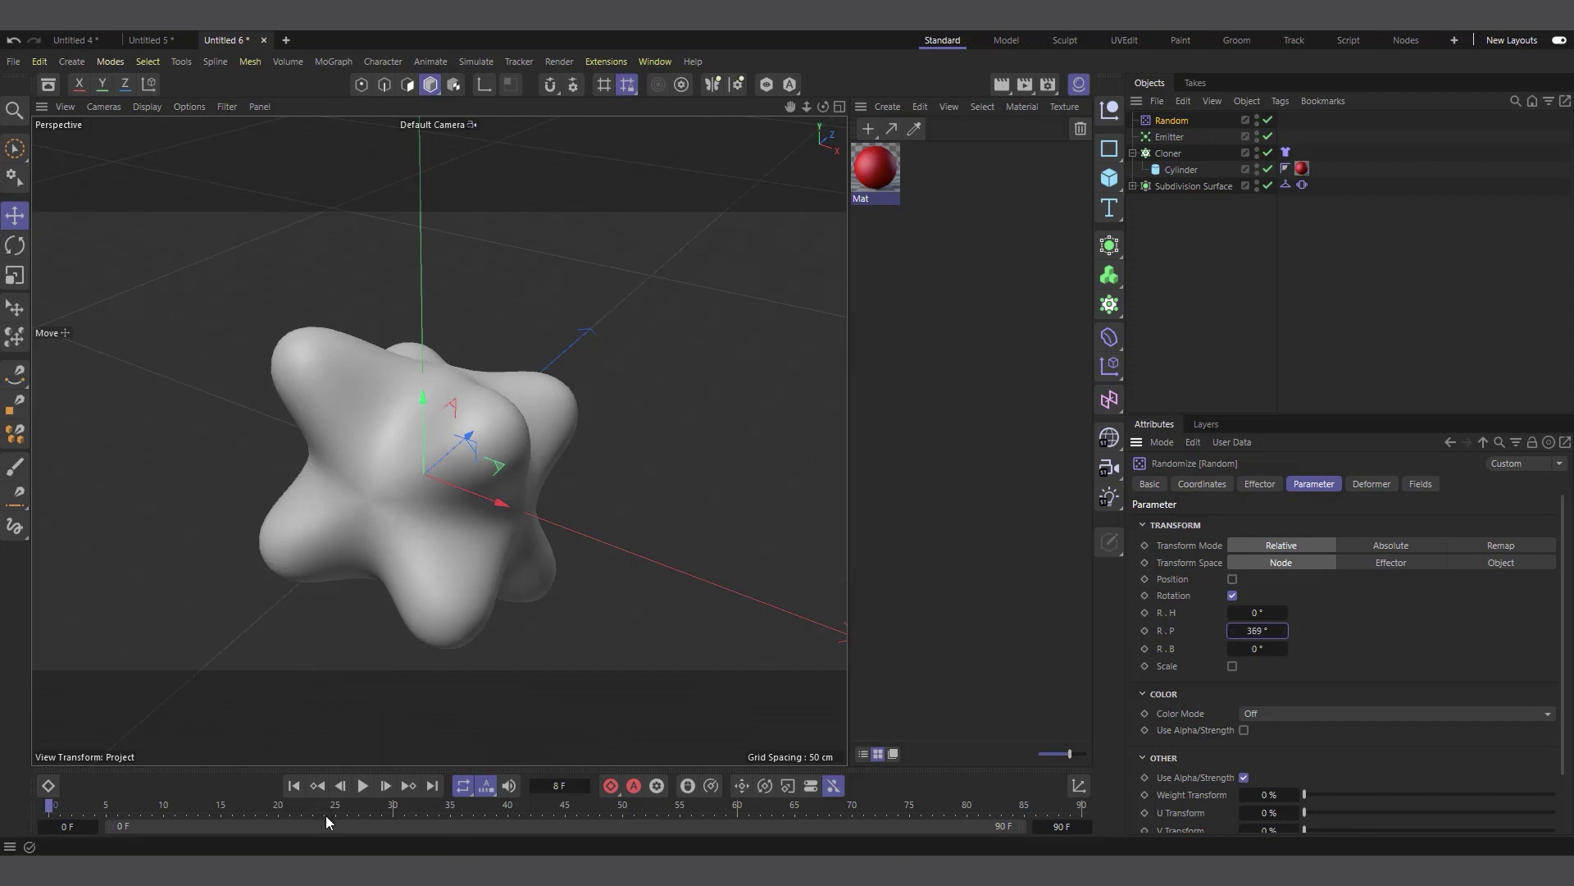
{"action": "left_click", "coordinate": [363, 785]}
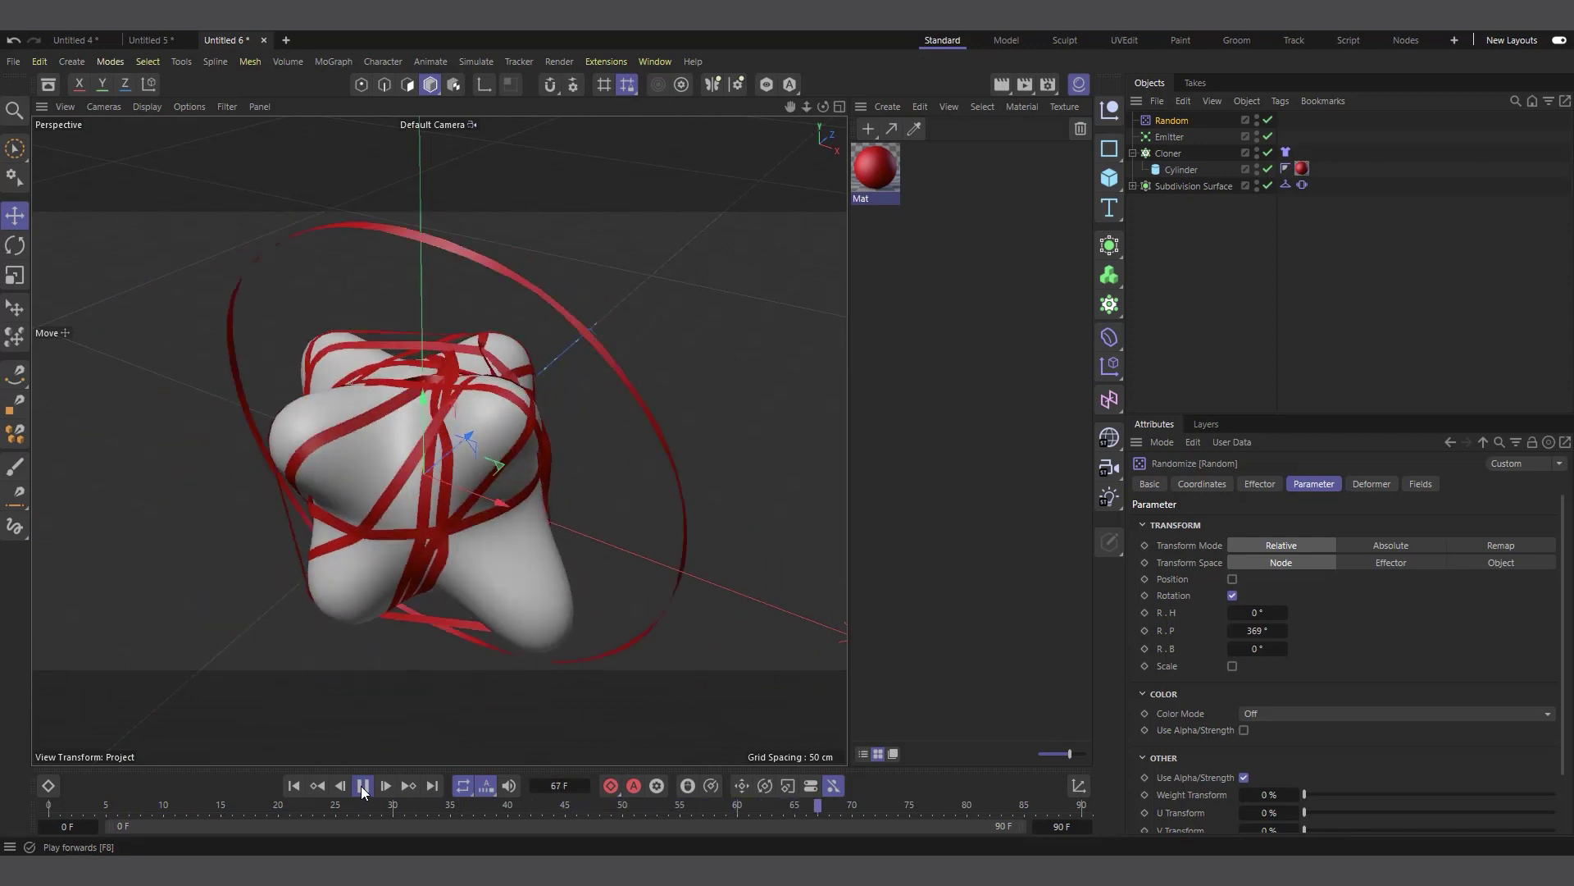
{"action": "left_click", "coordinate": [361, 785]}
{"action": "left_click", "coordinate": [293, 786]}
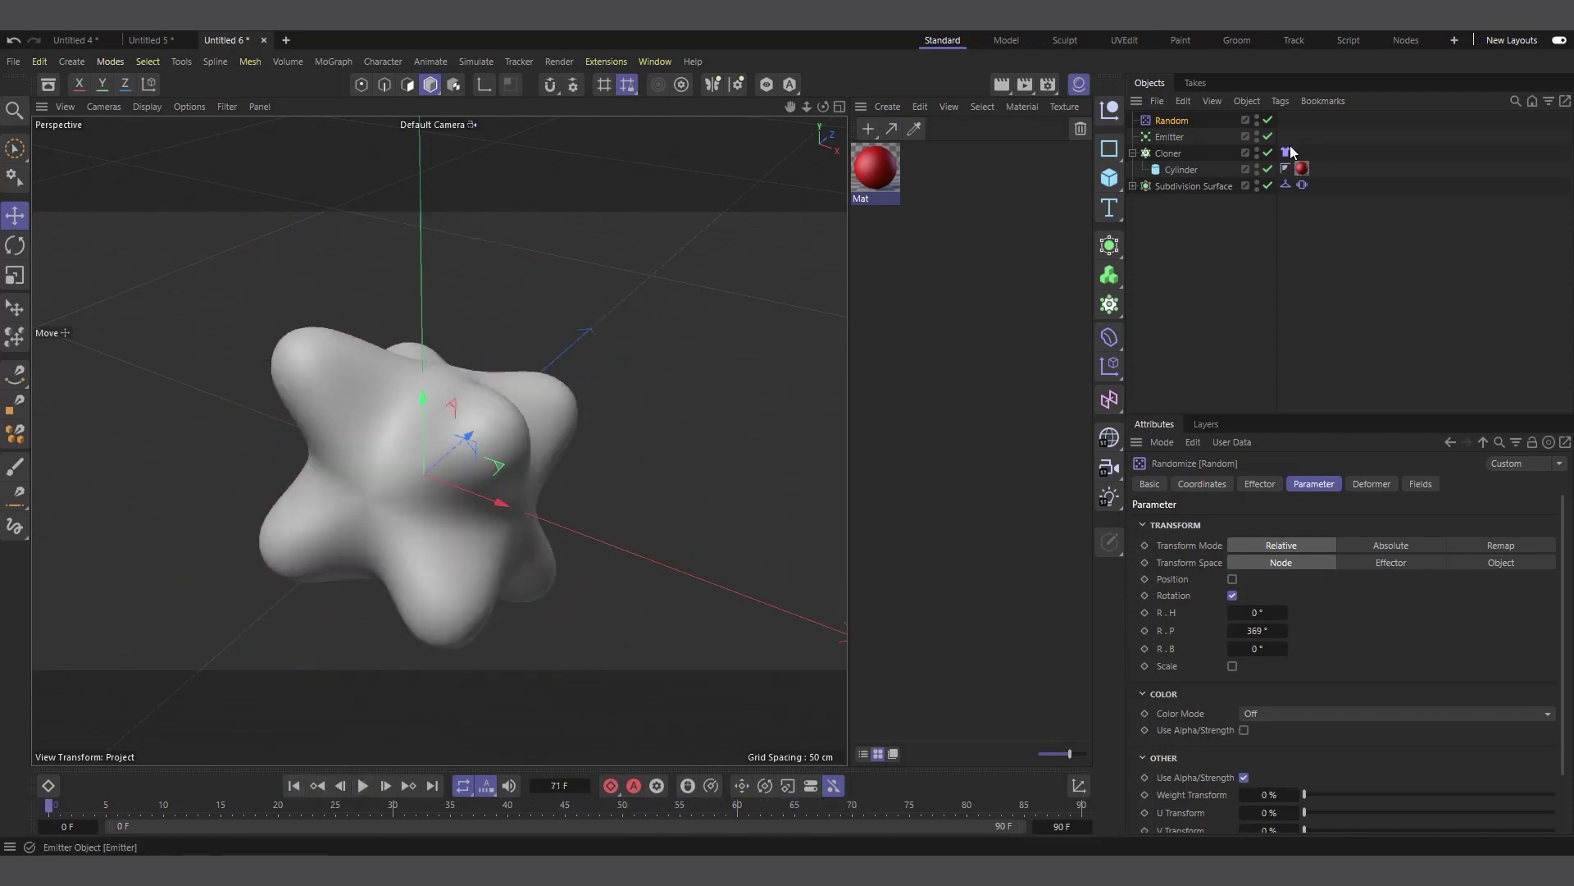
Set the Cloner's Cloth tag Bendiness to 0, play the simulation and return to the first frame
{"action": "left_click", "coordinate": [1287, 152]}
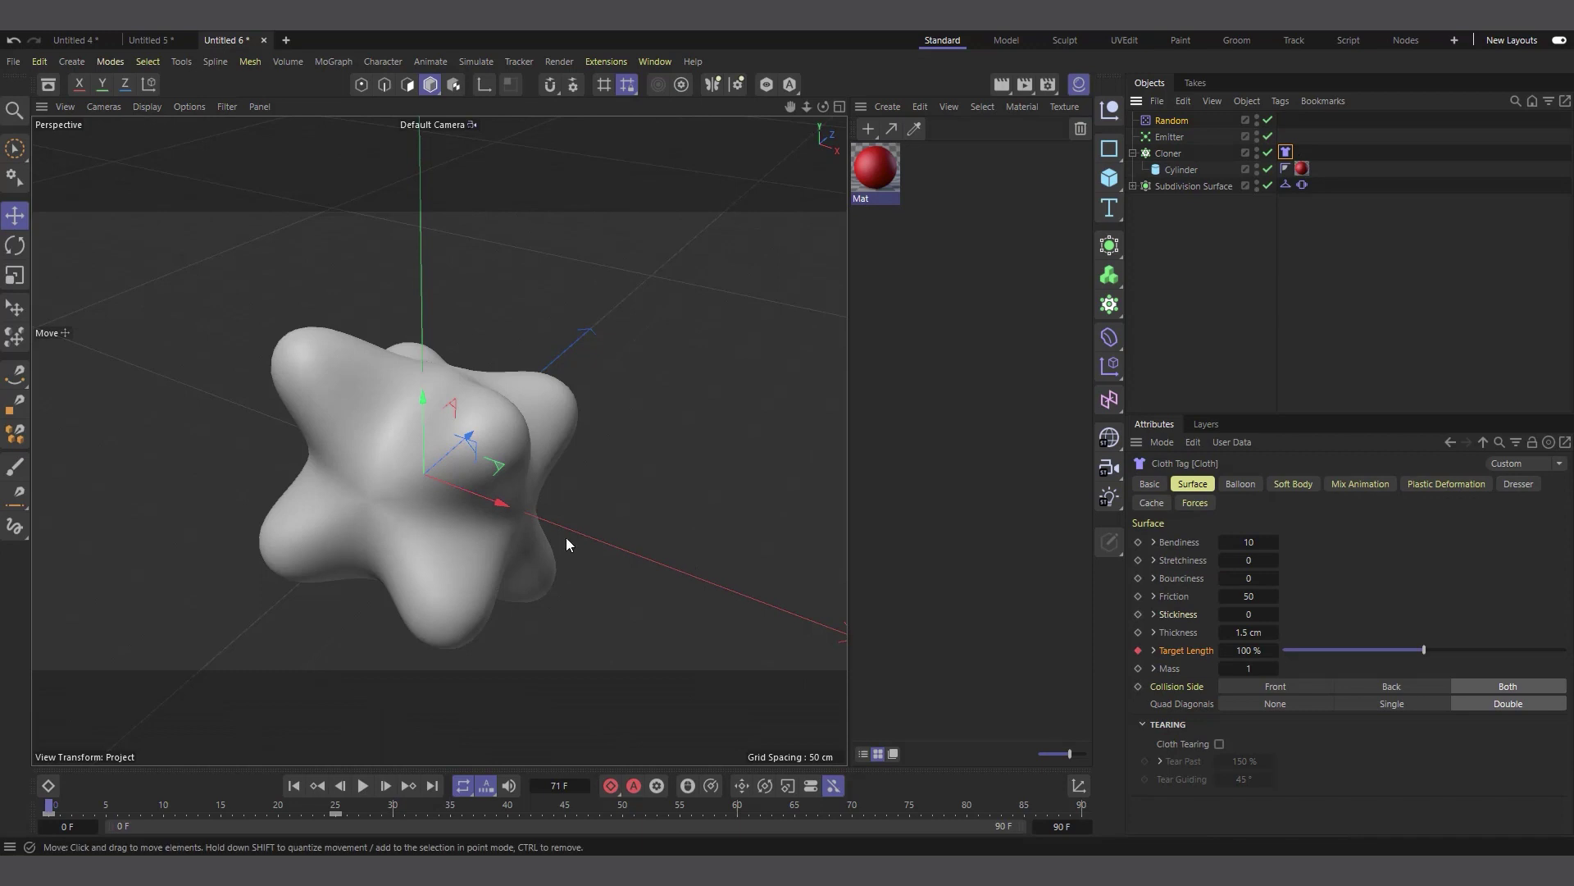
{"action": "left_click", "coordinate": [1255, 542]}
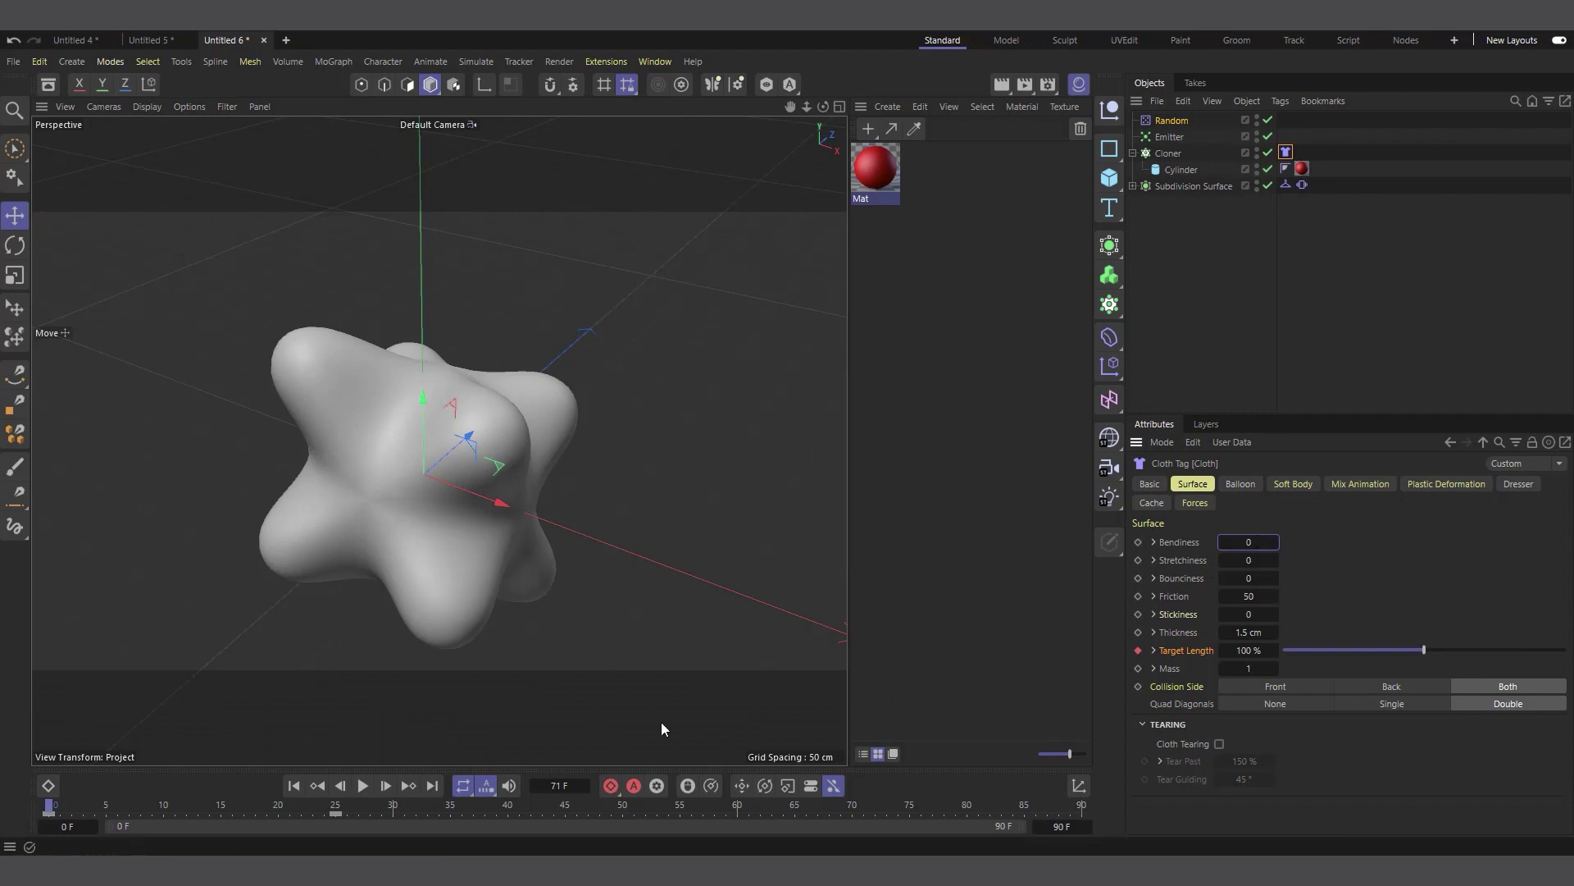
{"action": "left_click", "coordinate": [362, 786]}
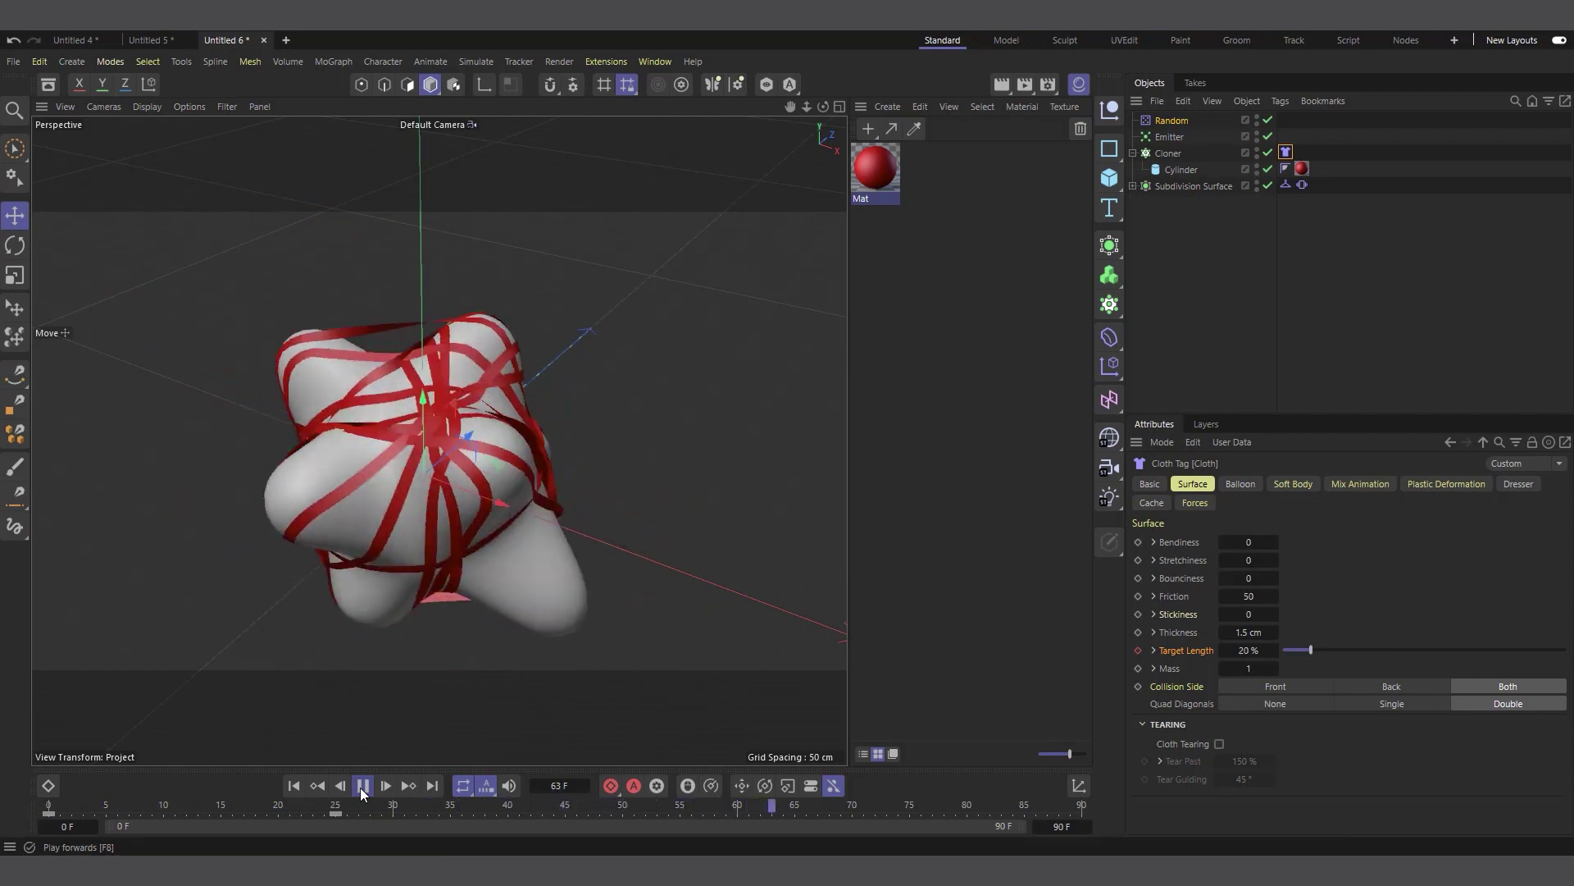
{"action": "left_click", "coordinate": [363, 785]}
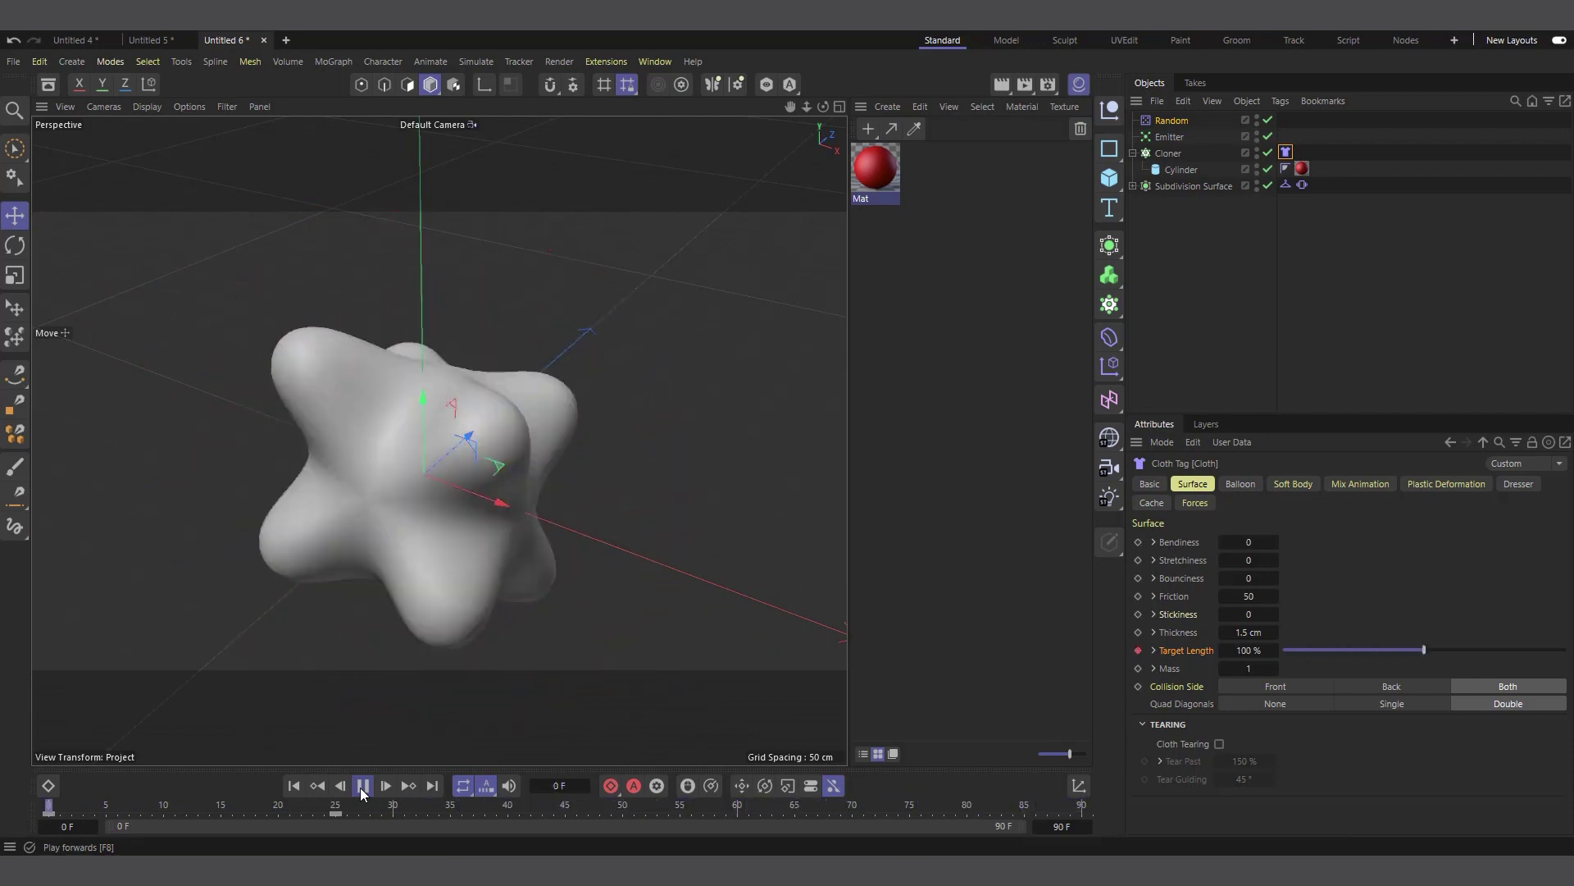
{"action": "left_click", "coordinate": [293, 786]}
Set the Cloth tag's Thickness to 3 cm and play the simulation to check how the bands collide
{"action": "left_click", "coordinate": [1255, 632]}
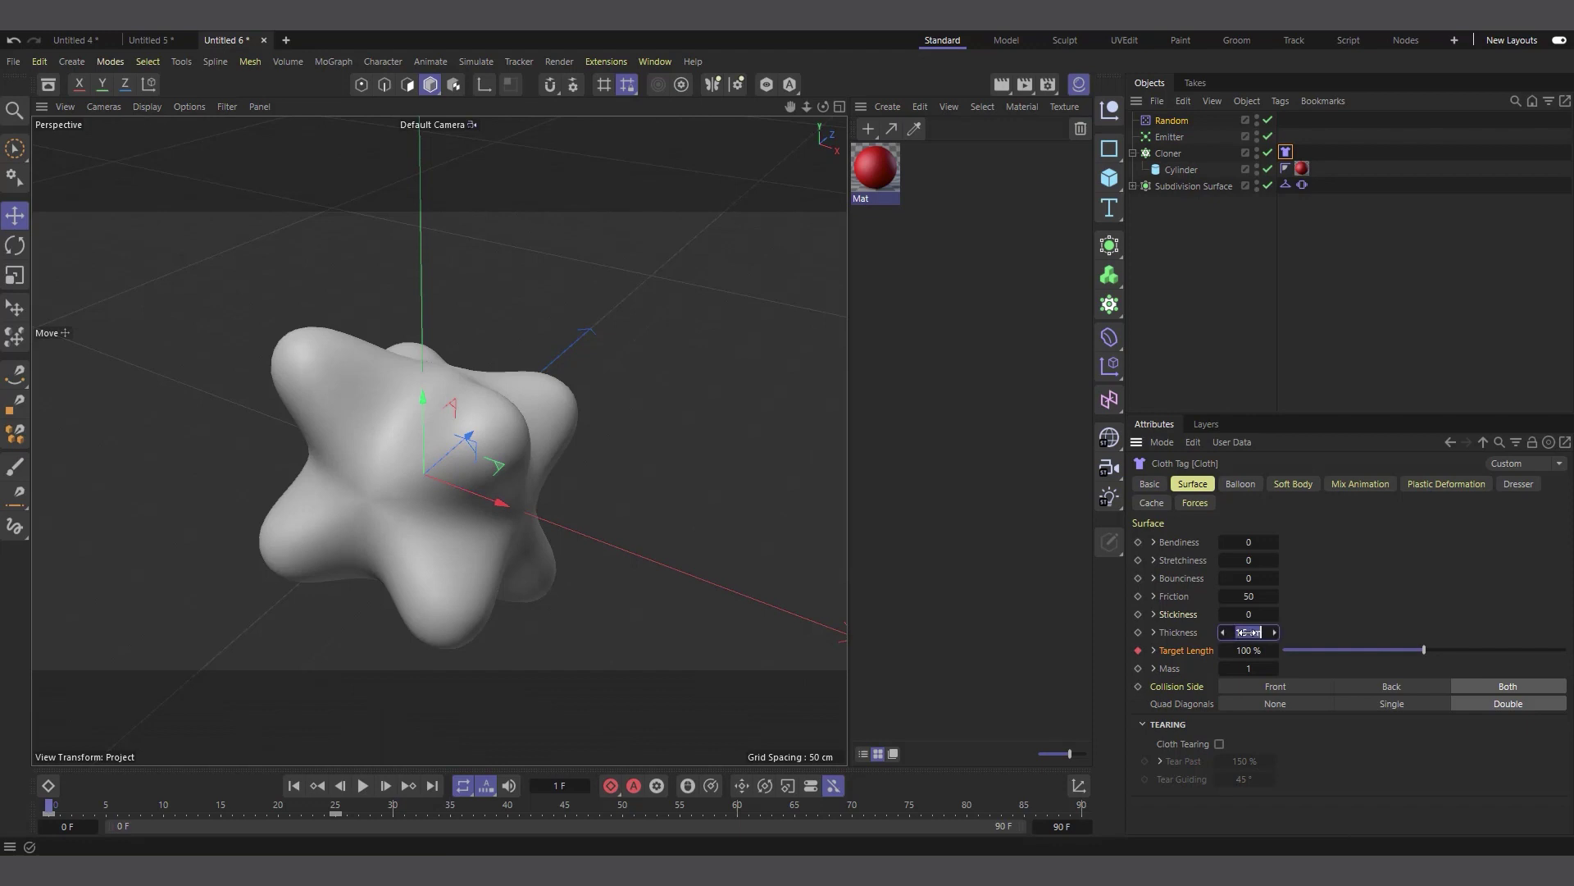
{"action": "type", "text": "3"}
{"action": "left_click", "coordinate": [363, 785]}
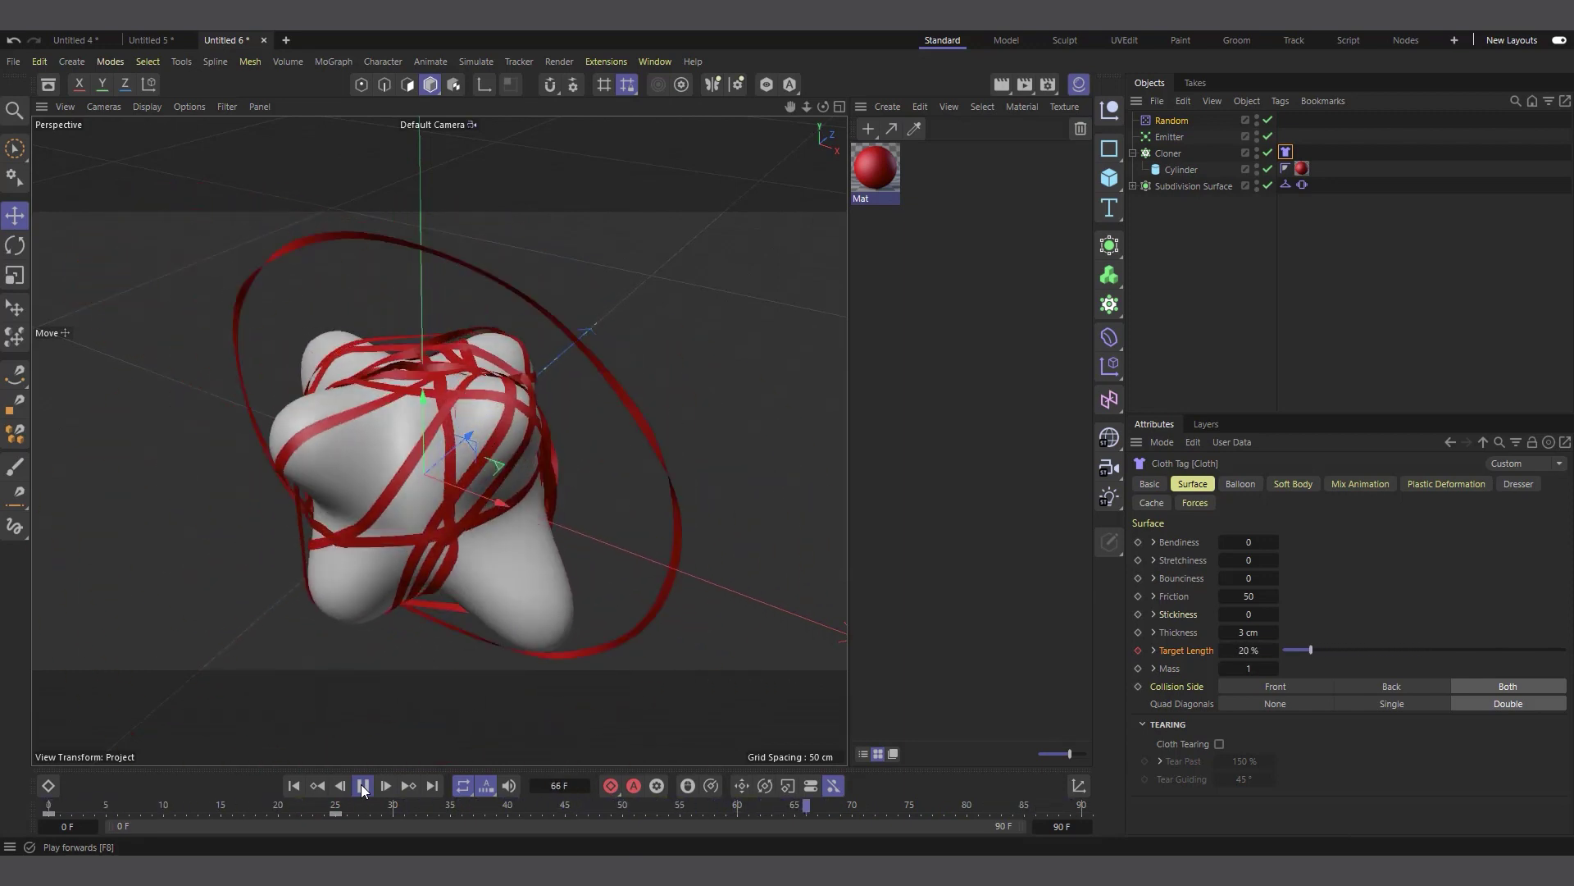
{"action": "key", "text": "F8"}
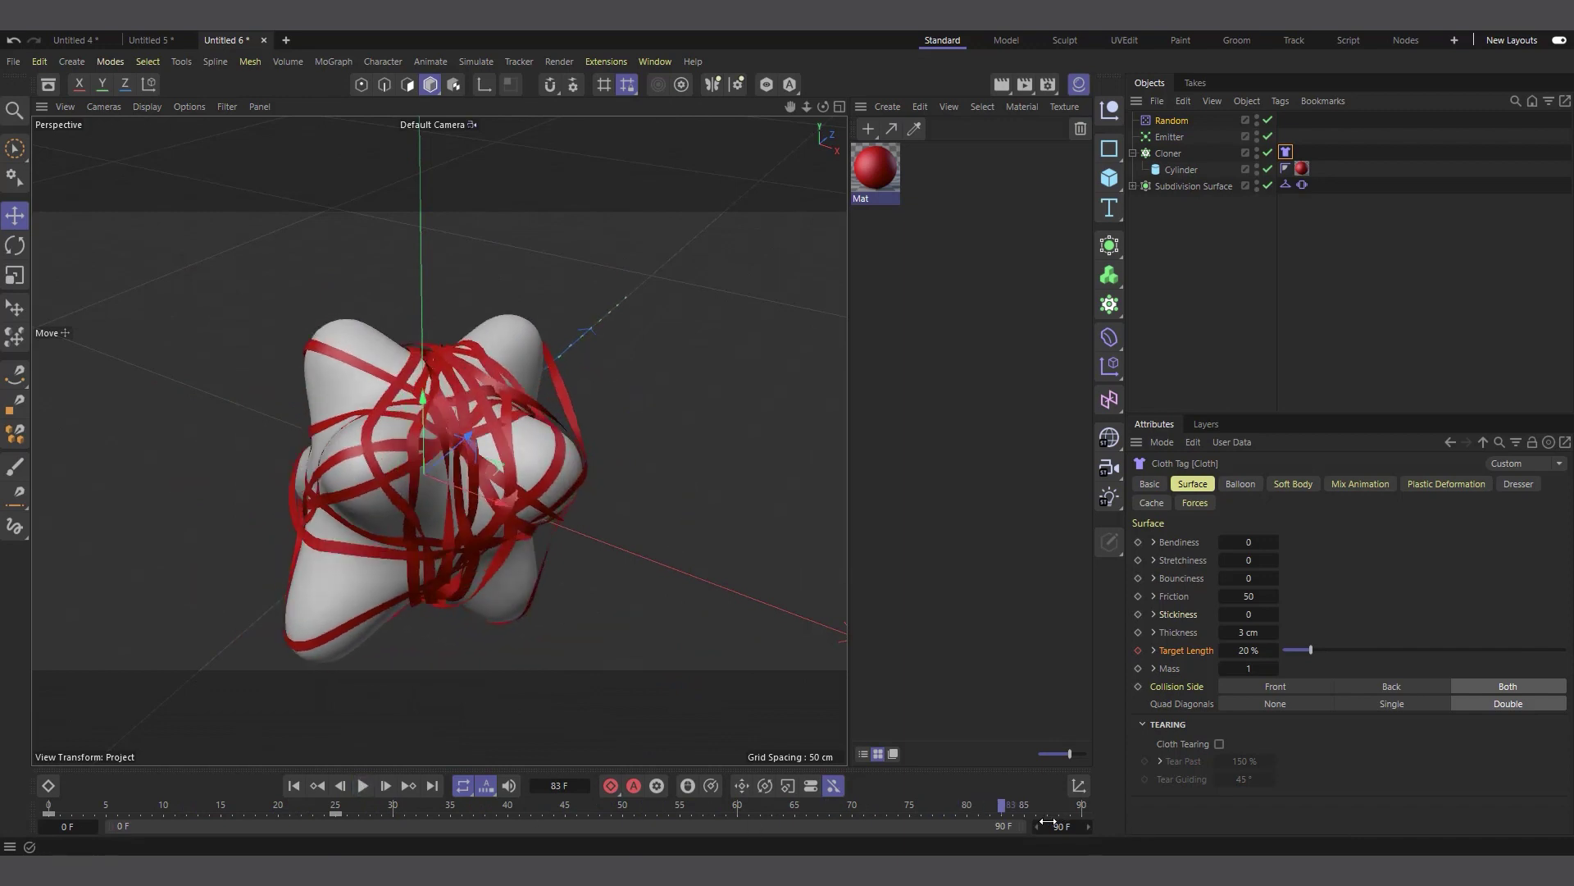
Extend the project's end frame to 257 F, continue the playback and return to the first frame
{"action": "left_click_drag", "start_coordinate": [1063, 826], "coordinate": [956, 828]}
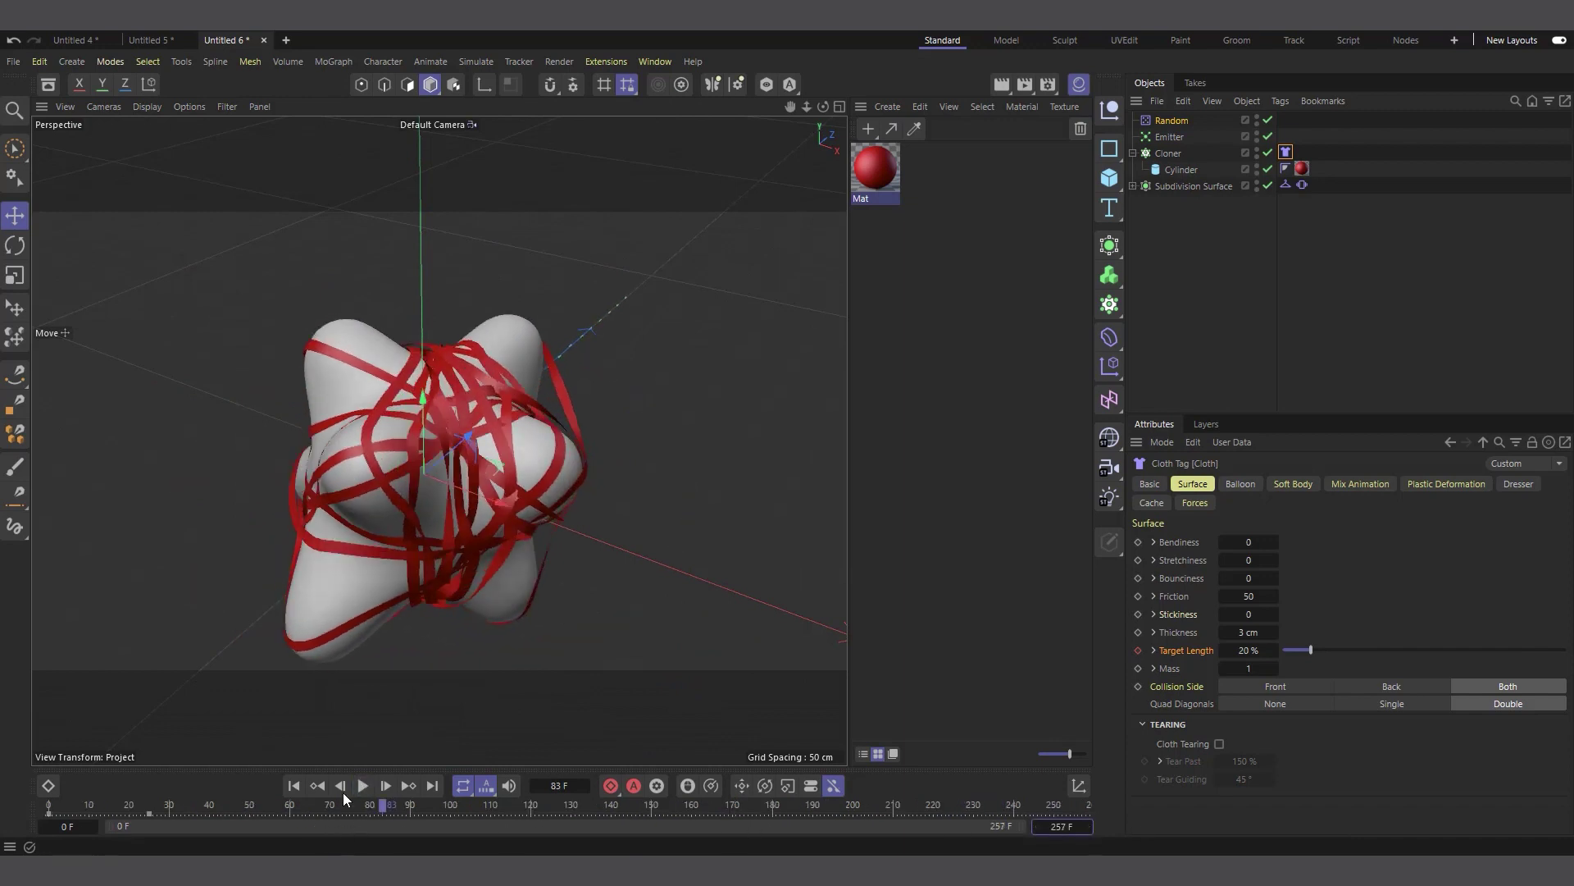
{"action": "left_click", "coordinate": [358, 789]}
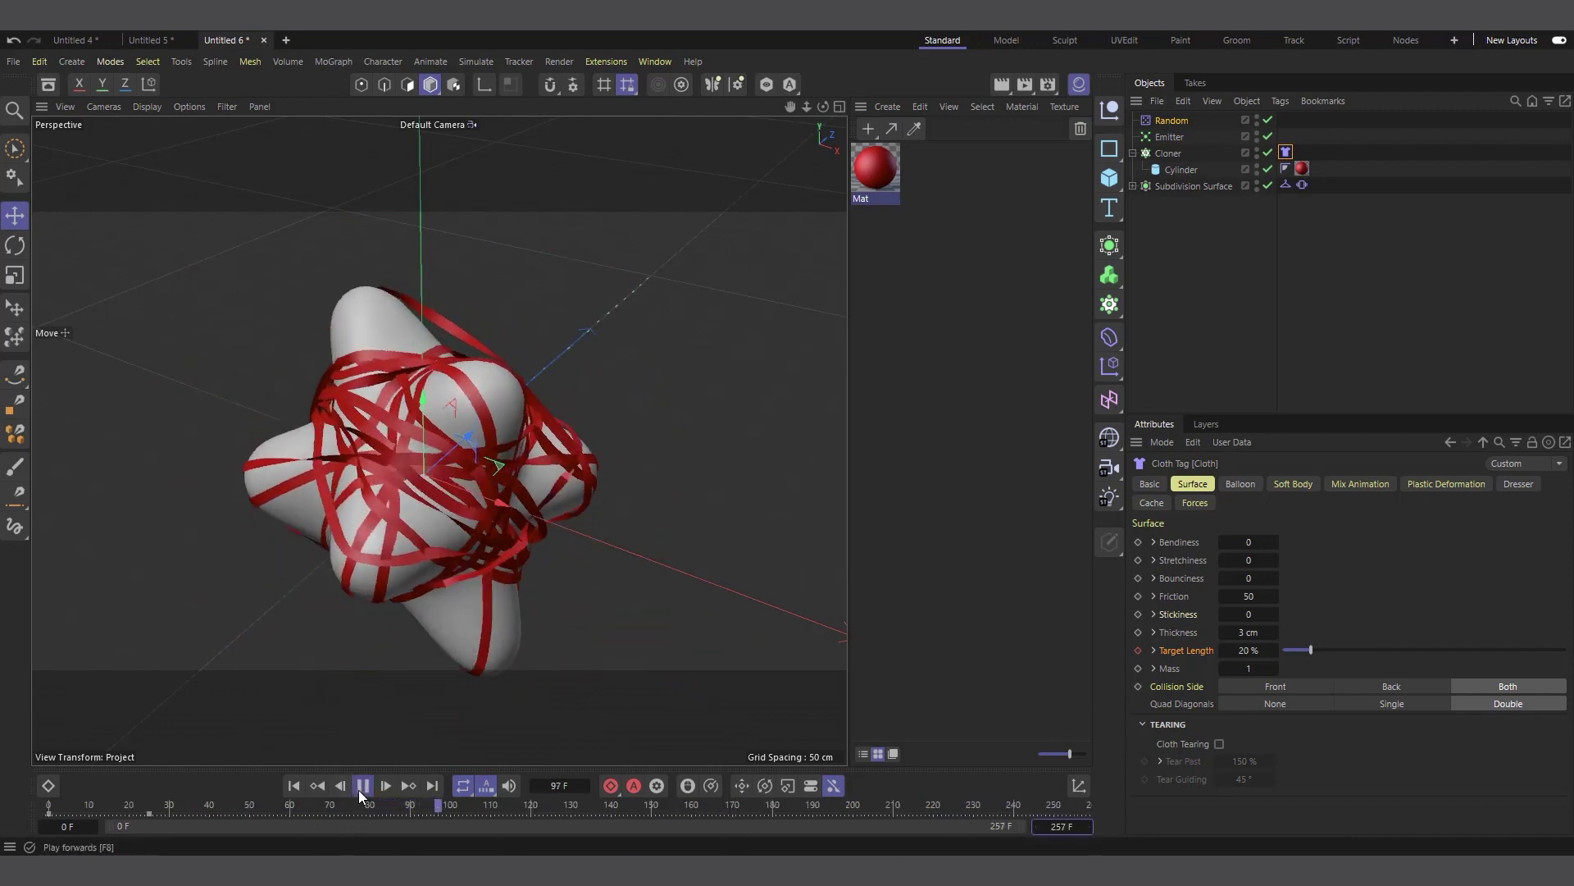
{"action": "left_click", "coordinate": [359, 790]}
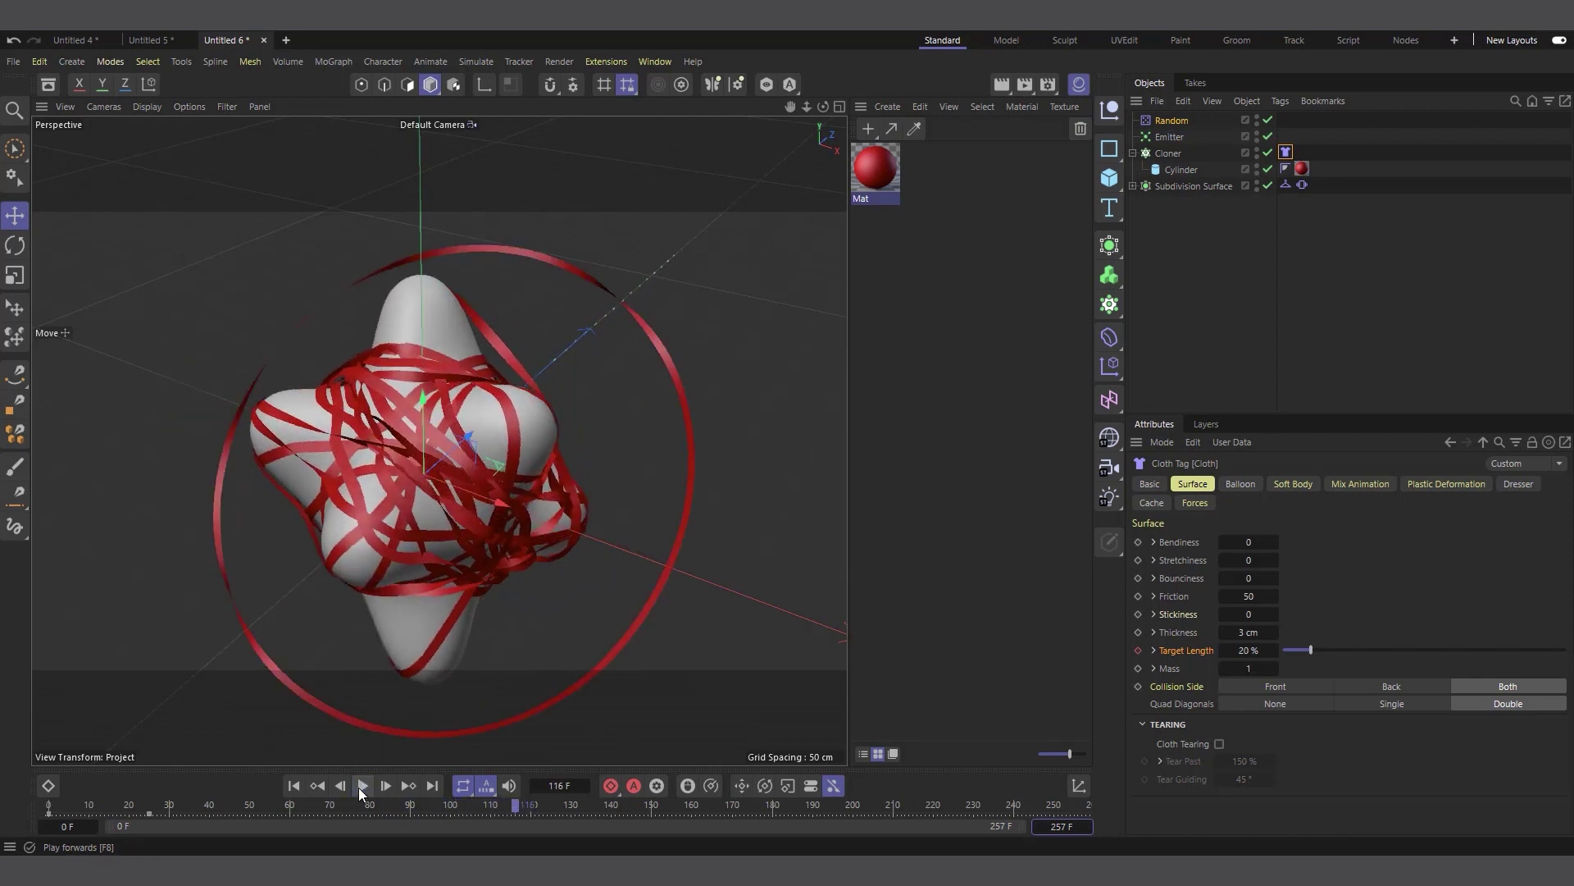
{"action": "left_click", "coordinate": [294, 785]}
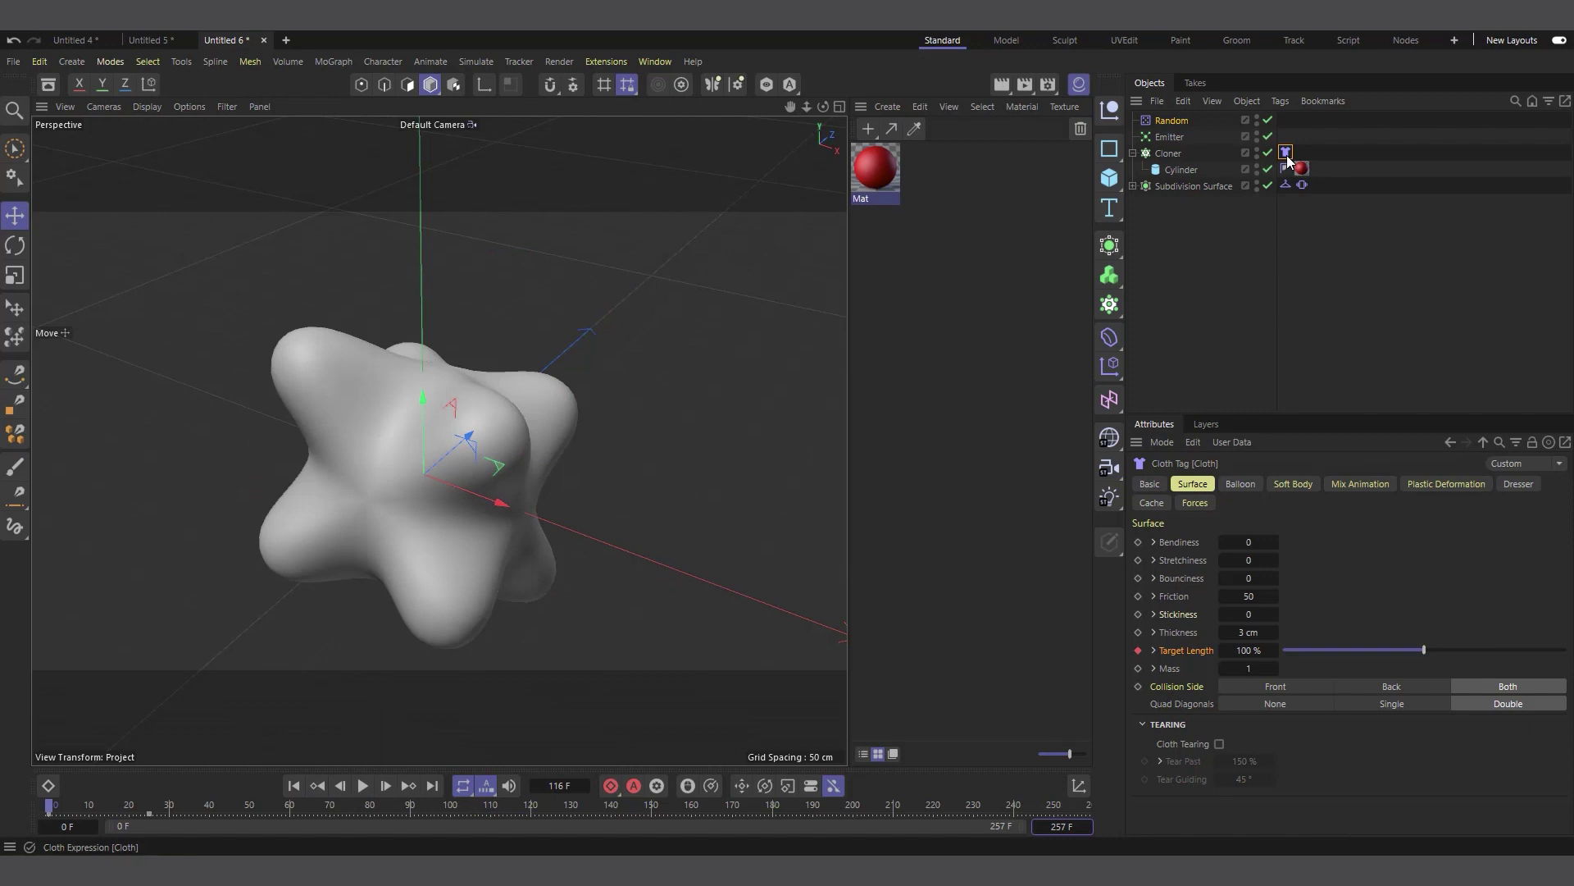
{"action": "left_click", "coordinate": [1331, 197]}
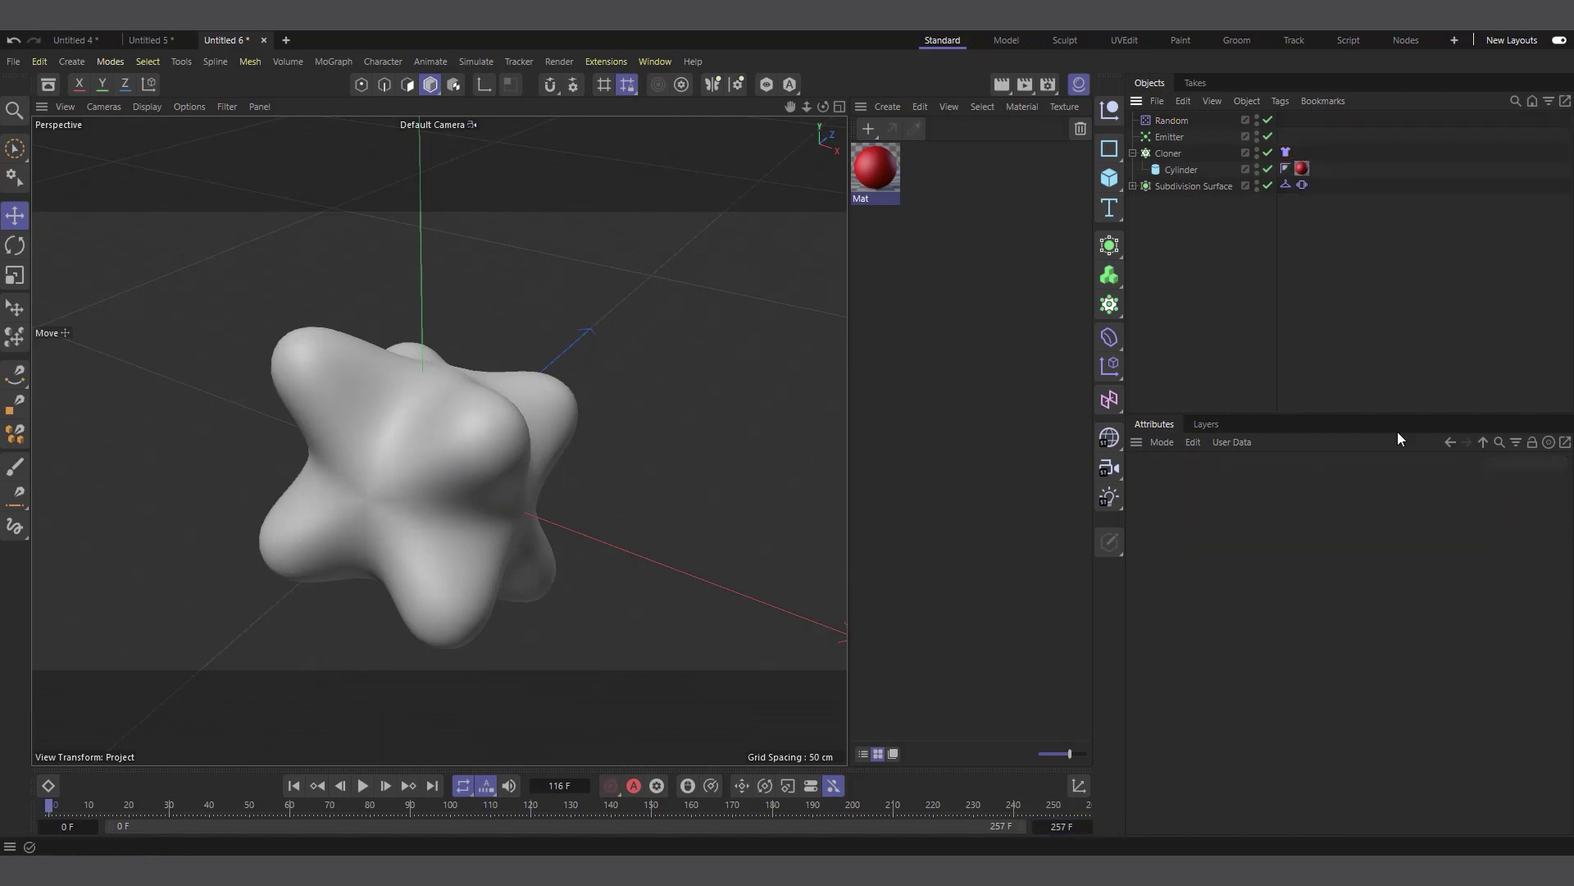
{"action": "left_click", "coordinate": [1284, 153]}
{"action": "left_click", "coordinate": [1371, 315]}
{"action": "left_click", "coordinate": [1285, 153]}
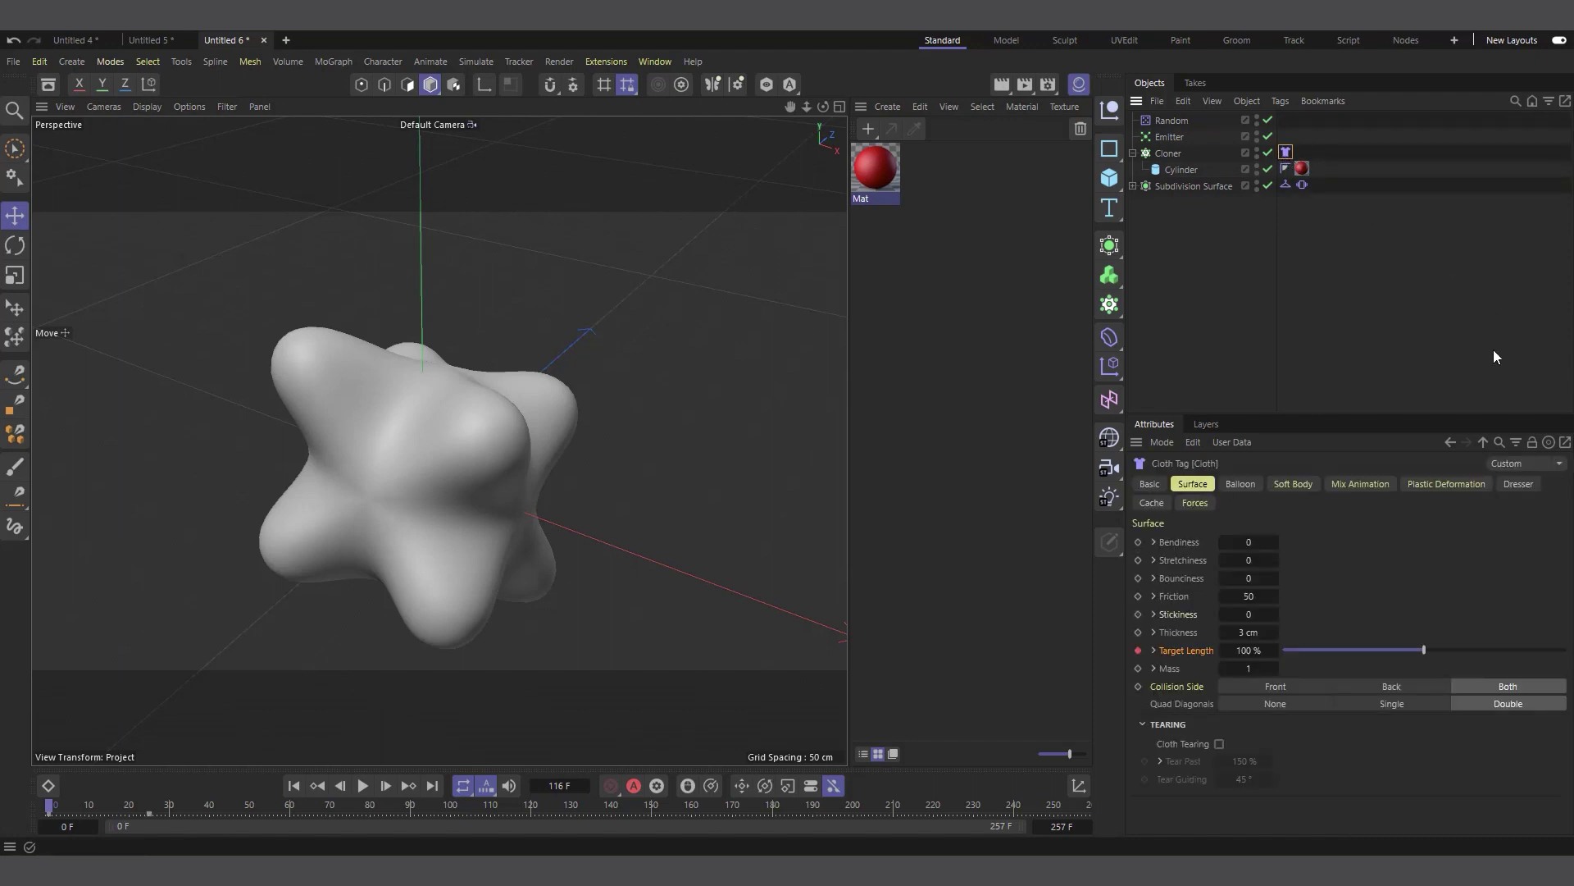
Set the collision Passes to 5 in the project's simulation settings and play the simulation to test it
{"action": "key", "text": "ctrl+d"}
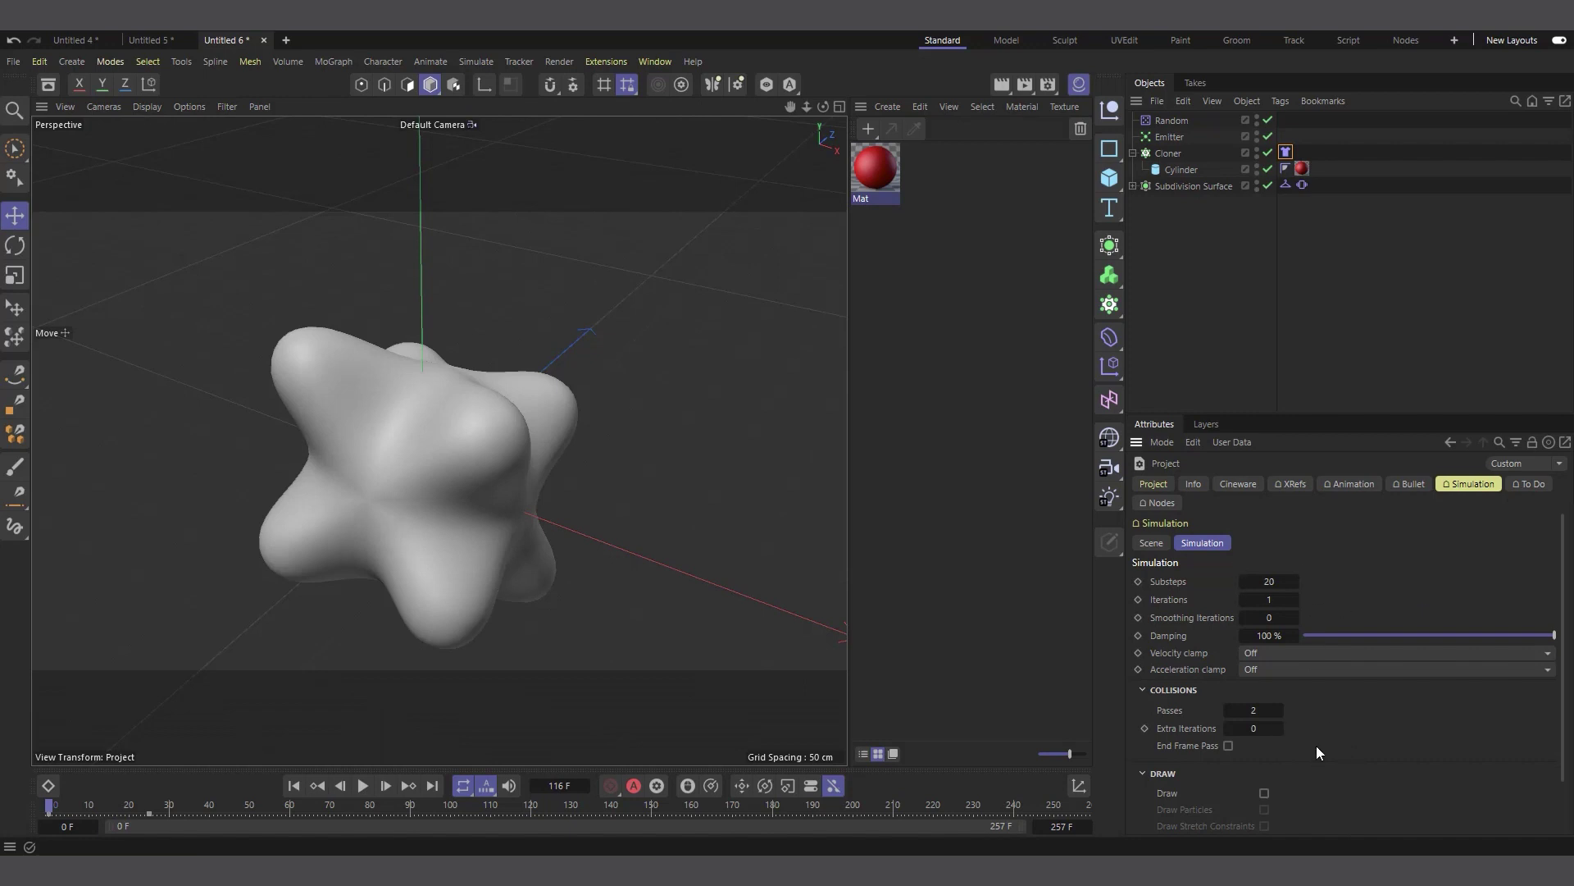
{"action": "left_click", "coordinate": [1253, 711]}
{"action": "type", "text": "5"}
{"action": "key", "text": "Return"}
{"action": "left_click", "coordinate": [364, 785]}
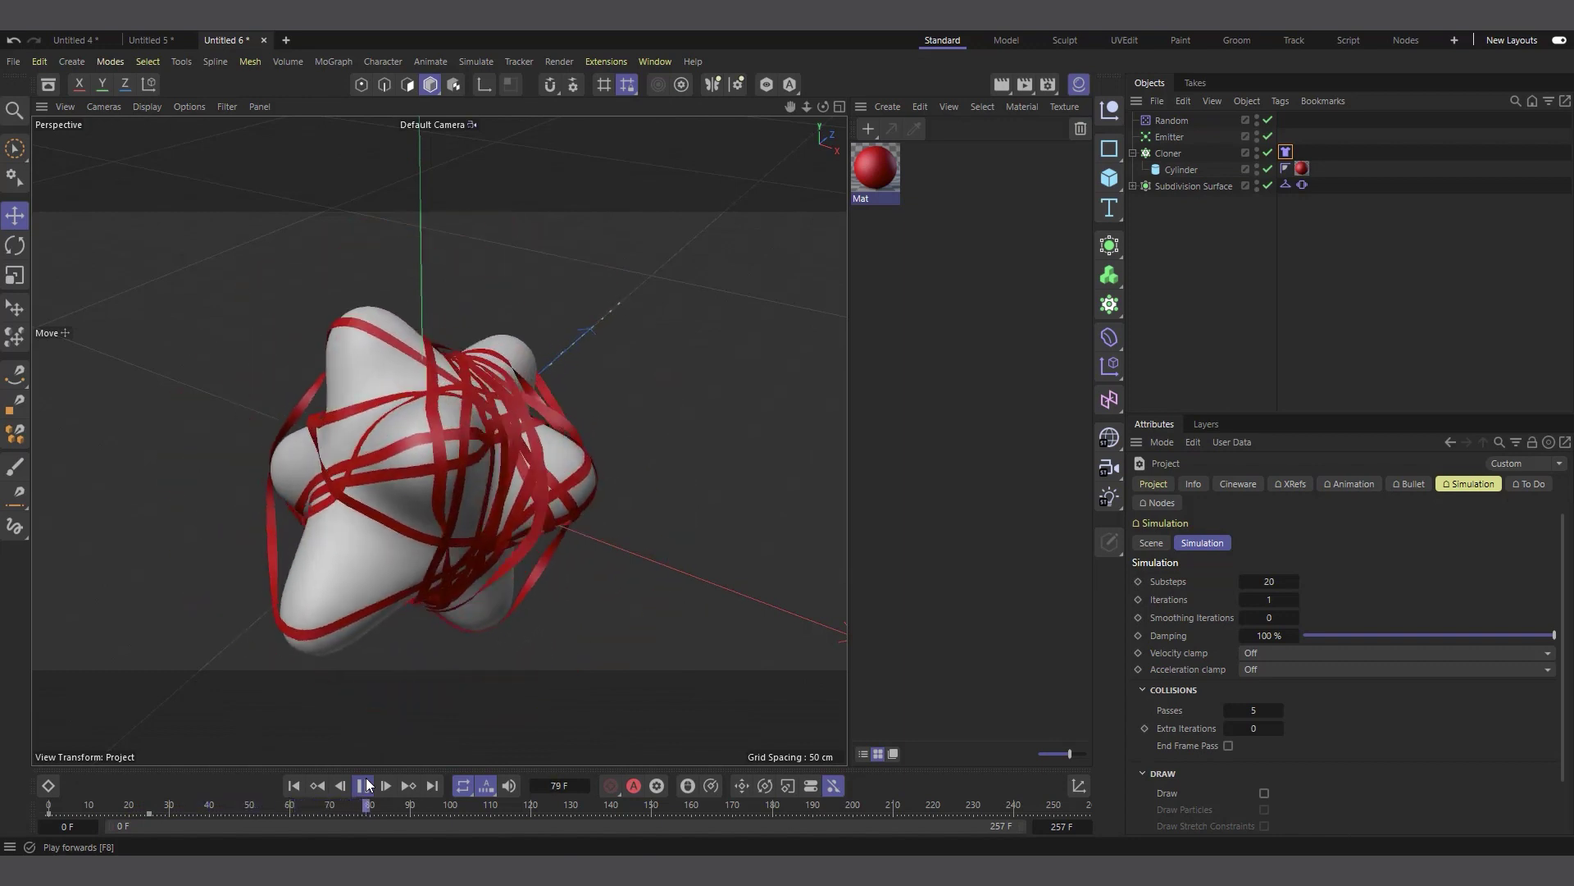
{"action": "left_click", "coordinate": [364, 786]}
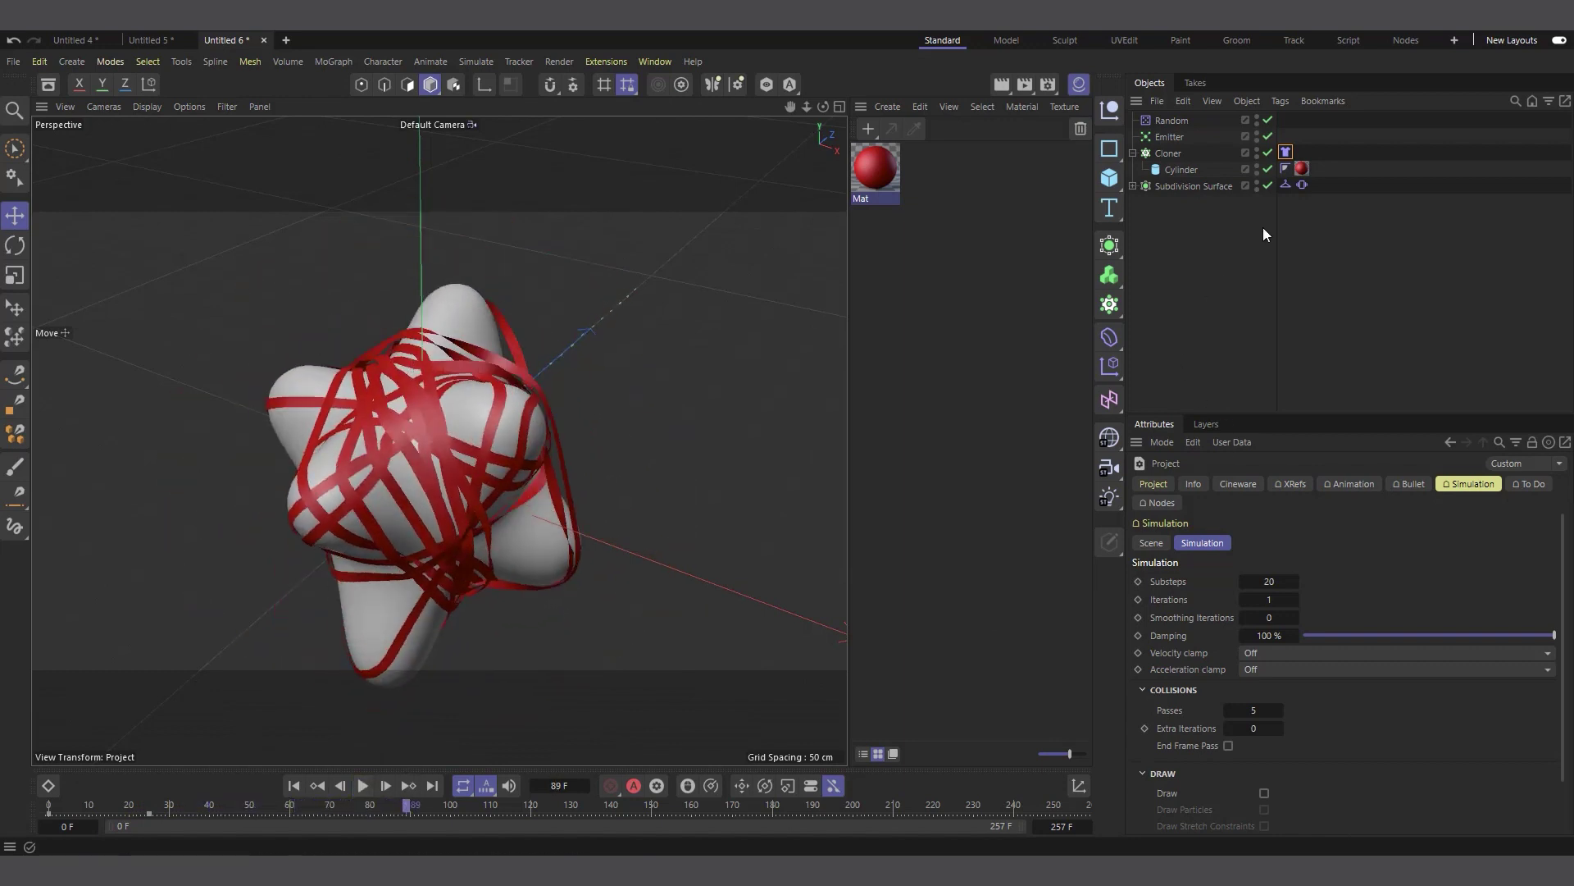
Review the Cloth tag's surface settings and continue the simulation to examine the wrapped bands more closely
{"action": "left_click", "coordinate": [1290, 151]}
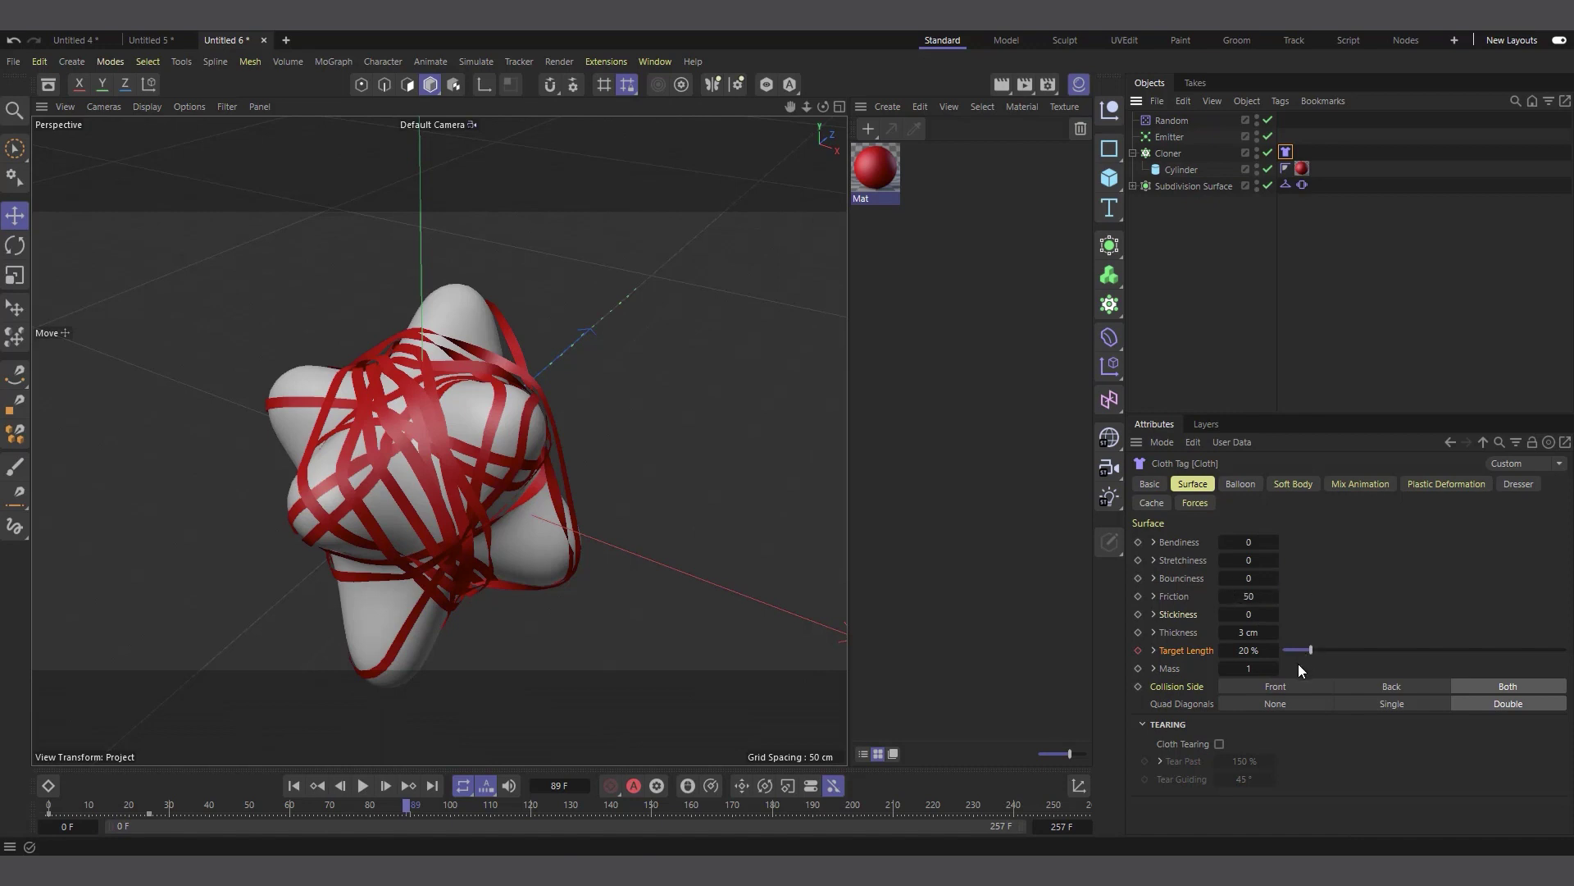
{"action": "scroll", "coordinate": [427, 461], "scroll_direction": "up", "scroll_amount": 2}
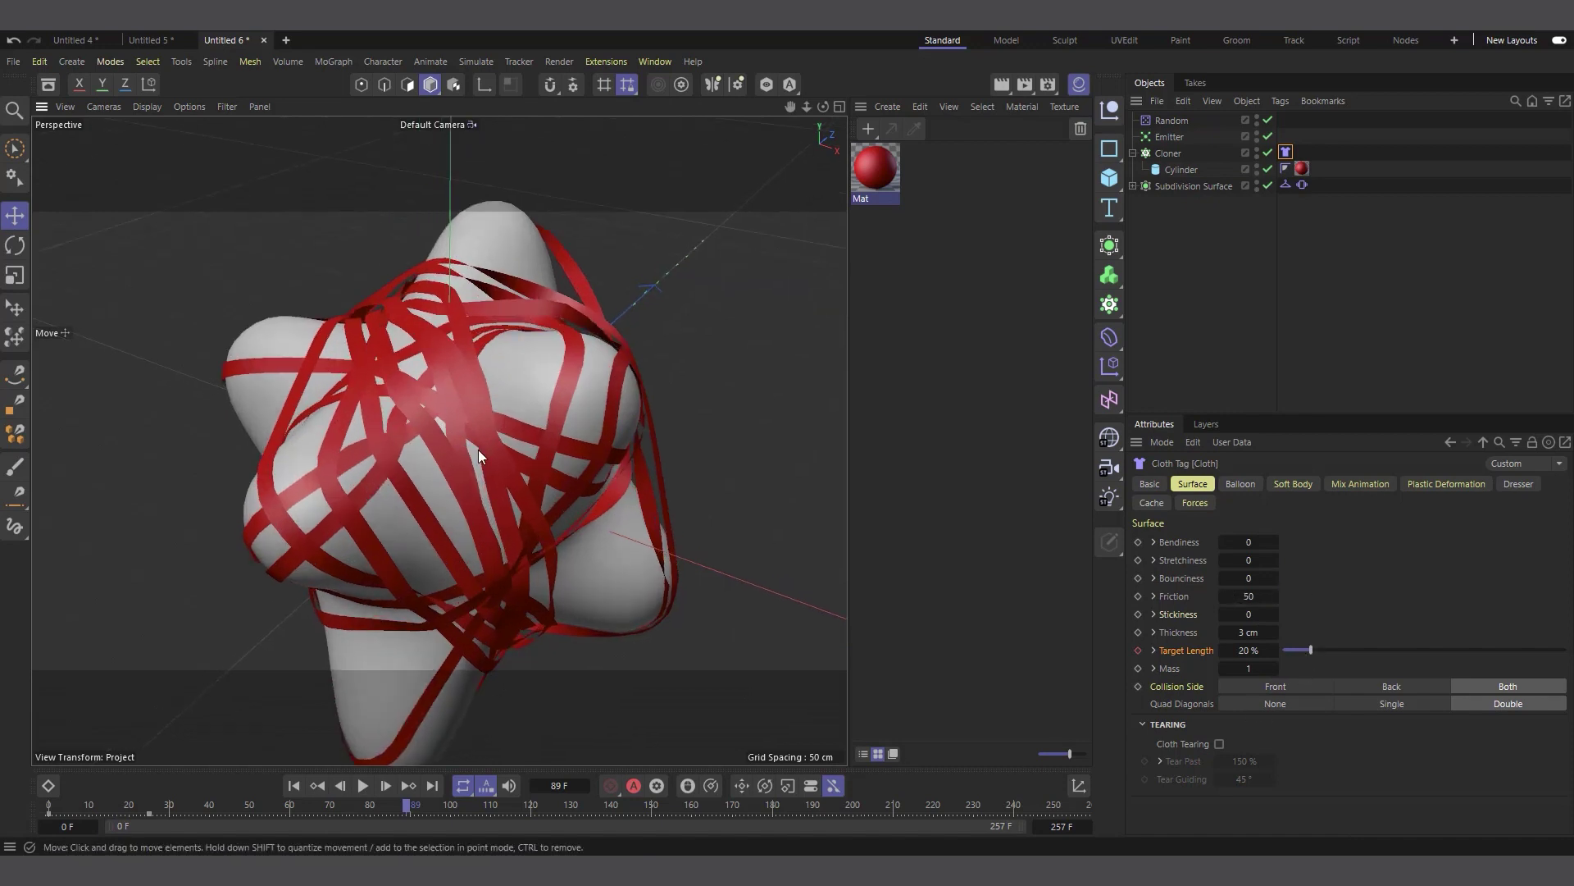
{"action": "left_click", "coordinate": [363, 786]}
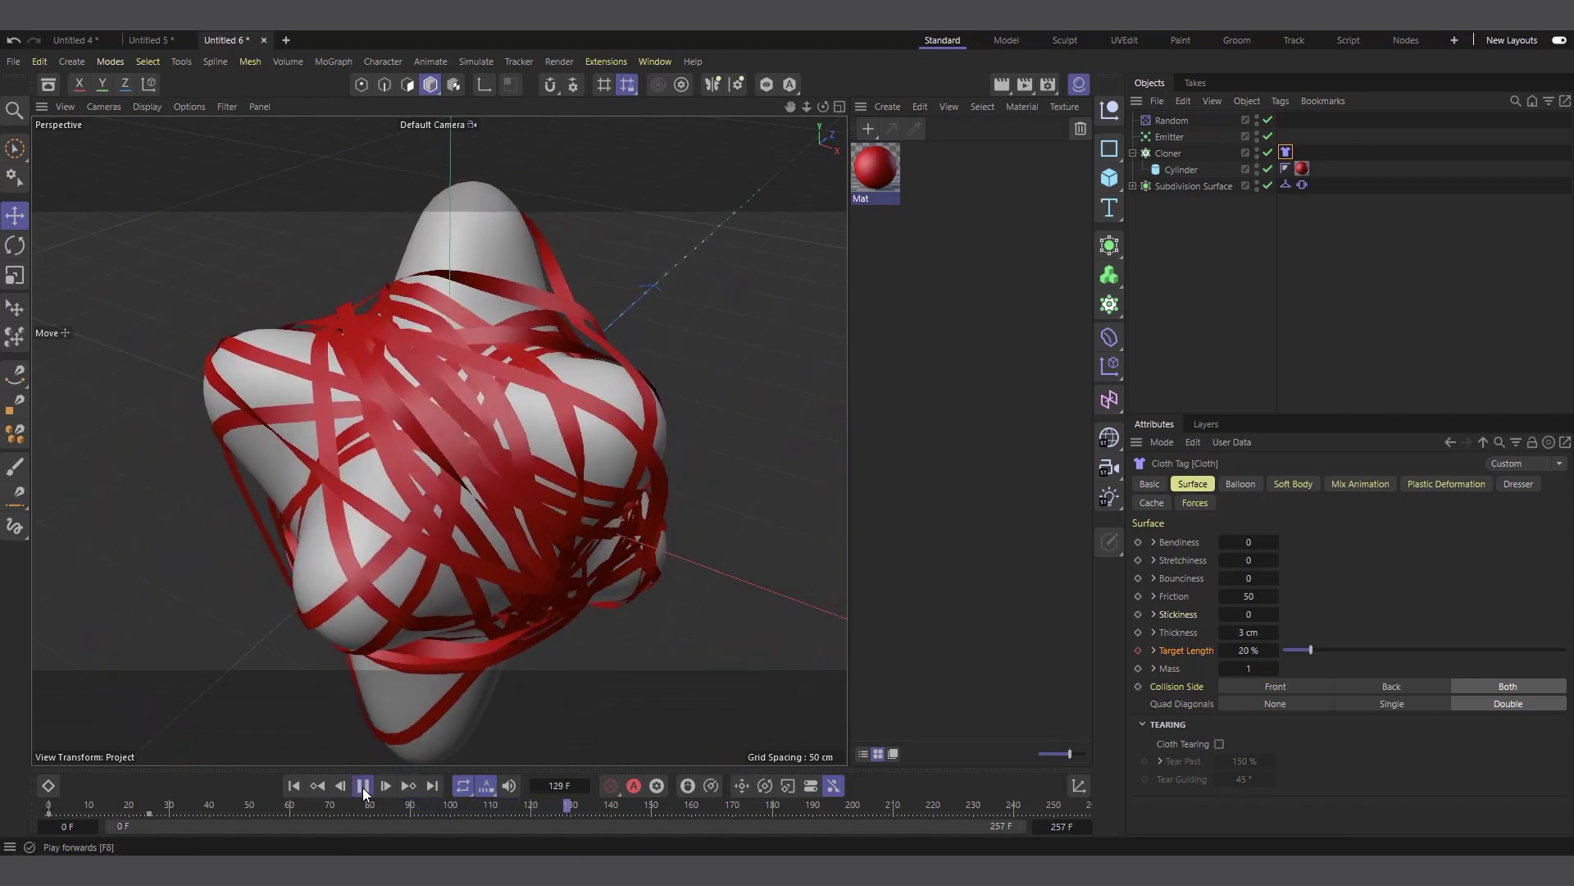
{"action": "left_click", "coordinate": [362, 785]}
Increase the Cylinder's height to 61 cm and replay the simulation from the first frame
{"action": "left_click", "coordinate": [1179, 171]}
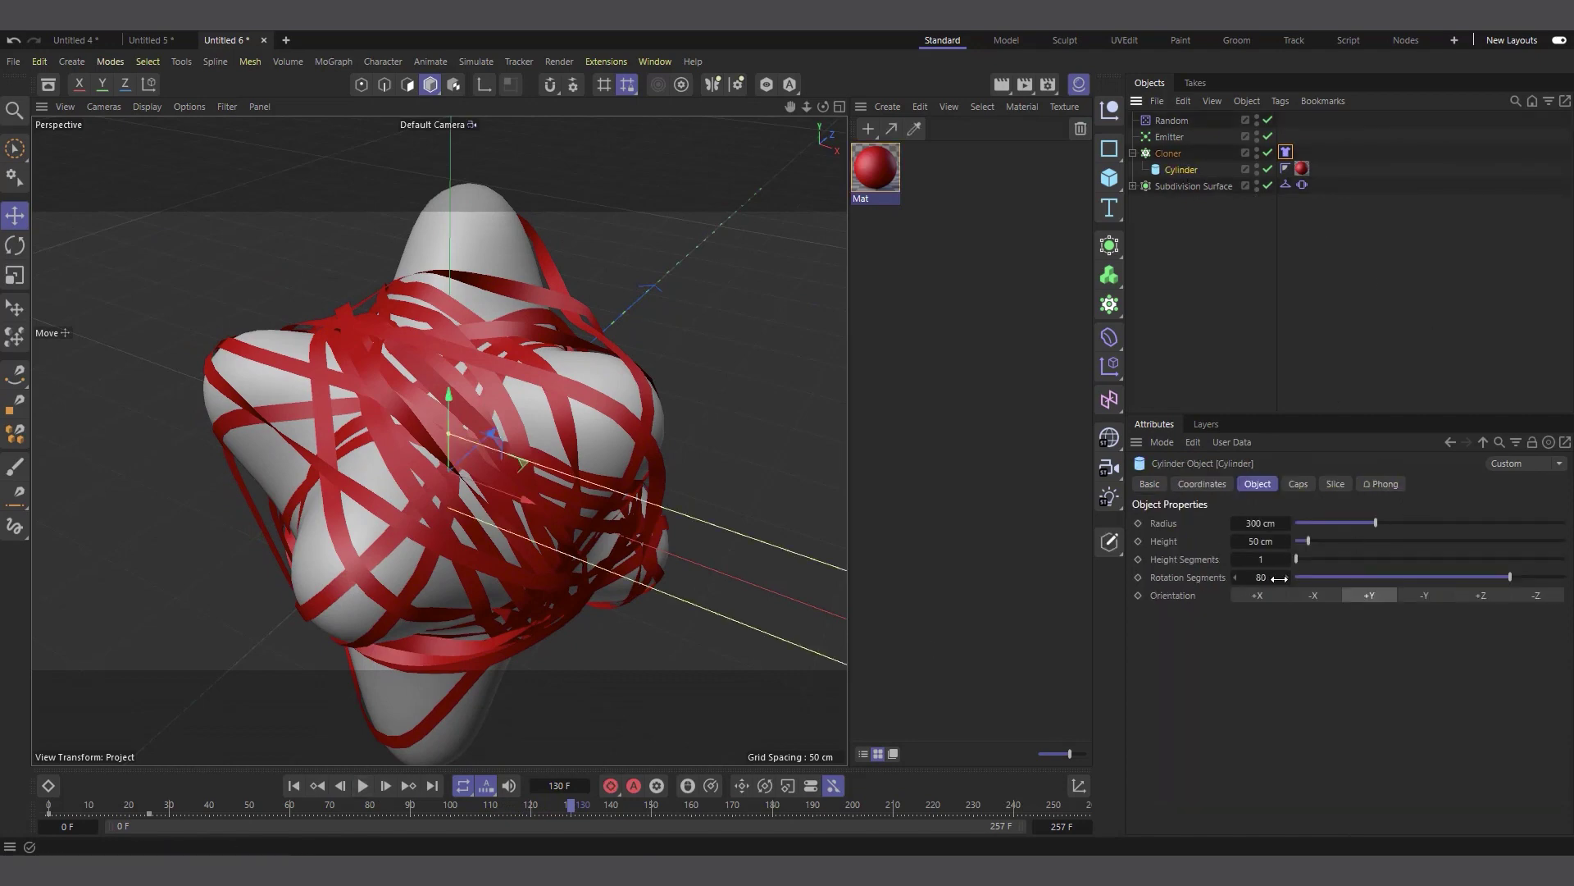
{"action": "left_click_drag", "start_coordinate": [1260, 542], "coordinate": [1281, 541]}
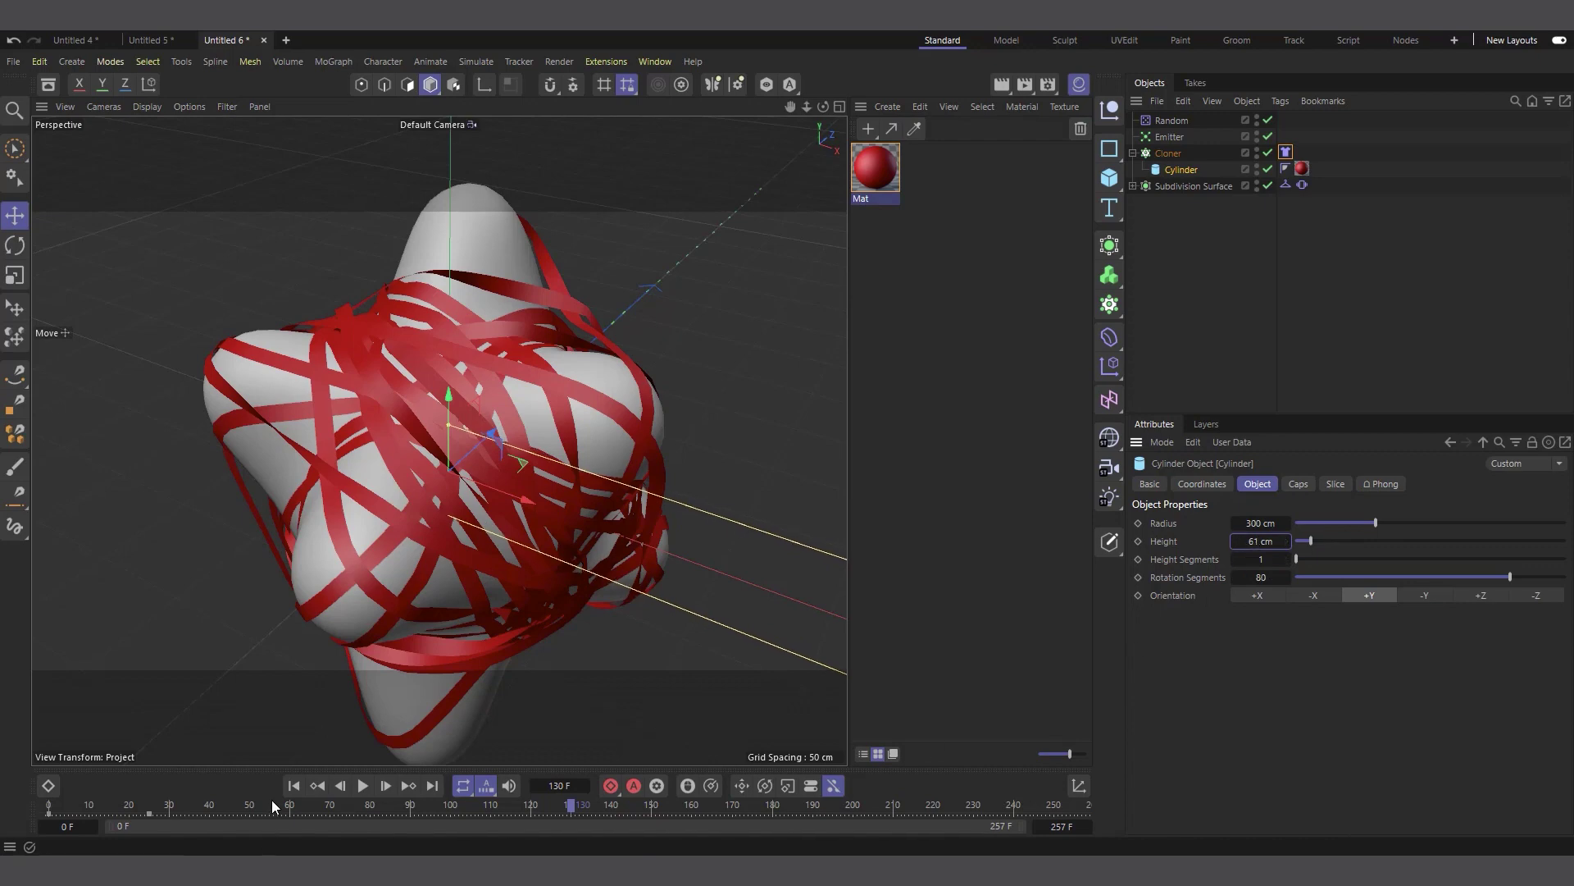
{"action": "left_click", "coordinate": [294, 785]}
{"action": "left_click", "coordinate": [366, 788]}
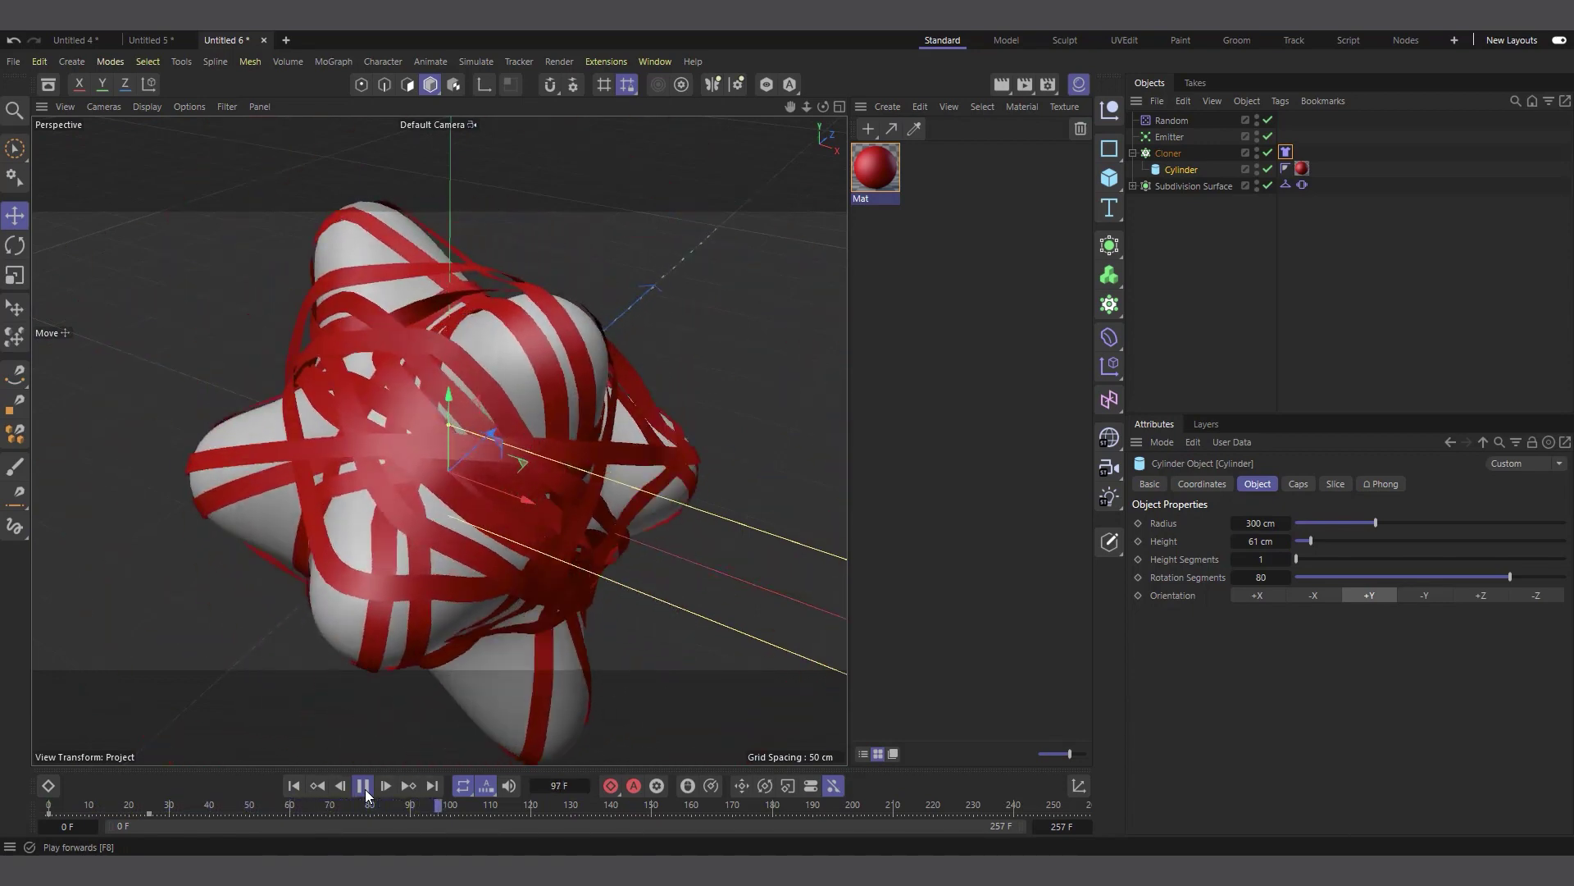
{"action": "left_click", "coordinate": [365, 788]}
Examine the edges of the wrapped bands up close and check the Cloner and Cylinder settings
{"action": "scroll", "coordinate": [446, 523], "scroll_direction": "up", "scroll_amount": 10}
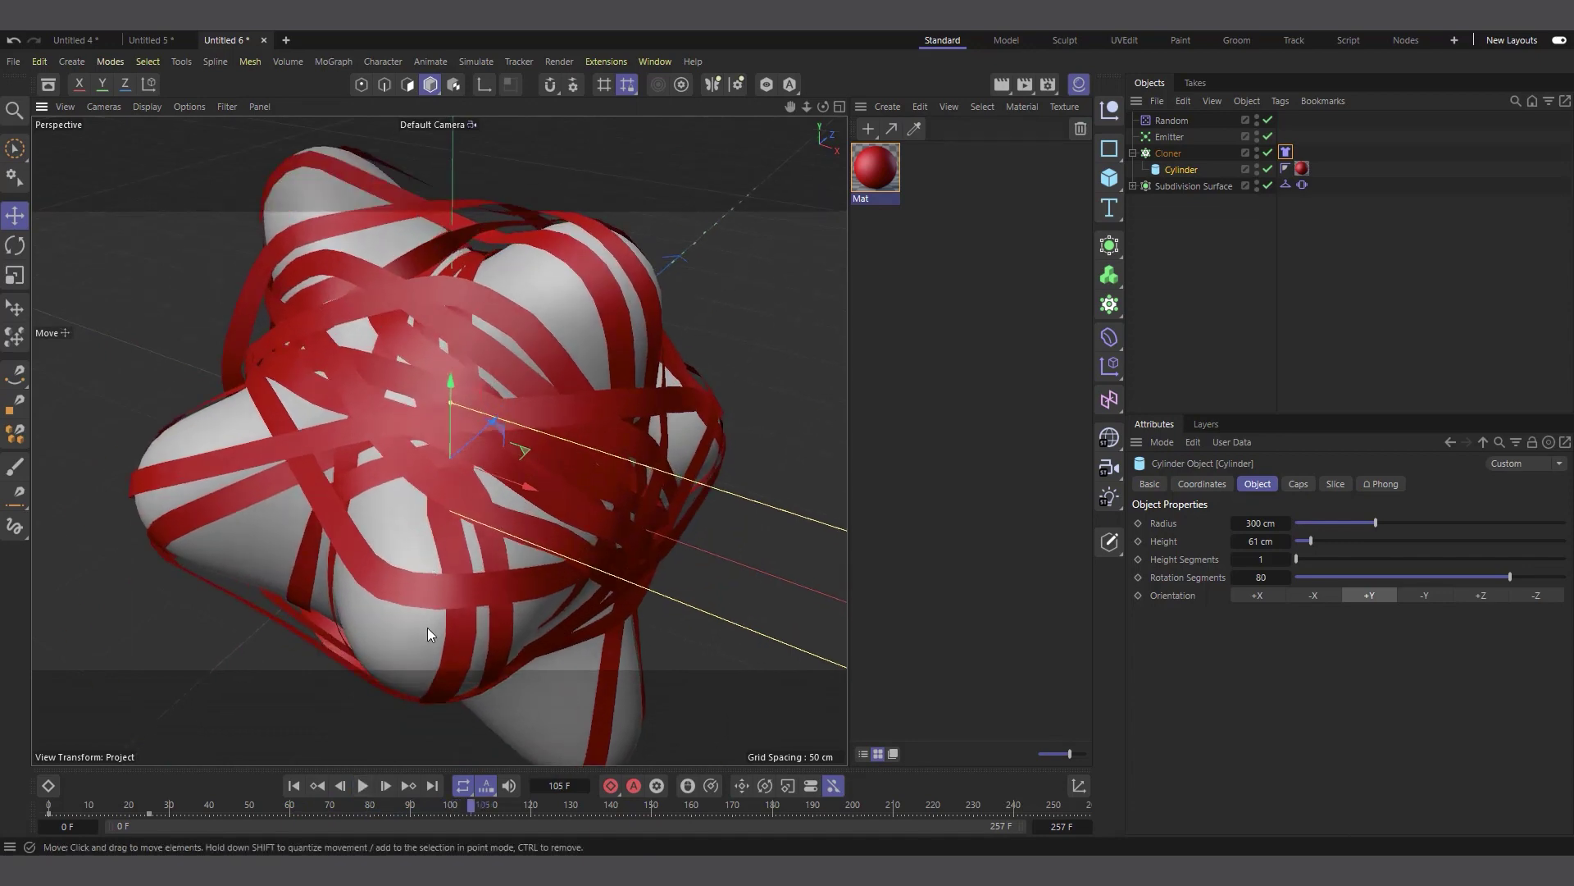
{"action": "scroll", "coordinate": [448, 592], "scroll_direction": "down", "scroll_amount": 10}
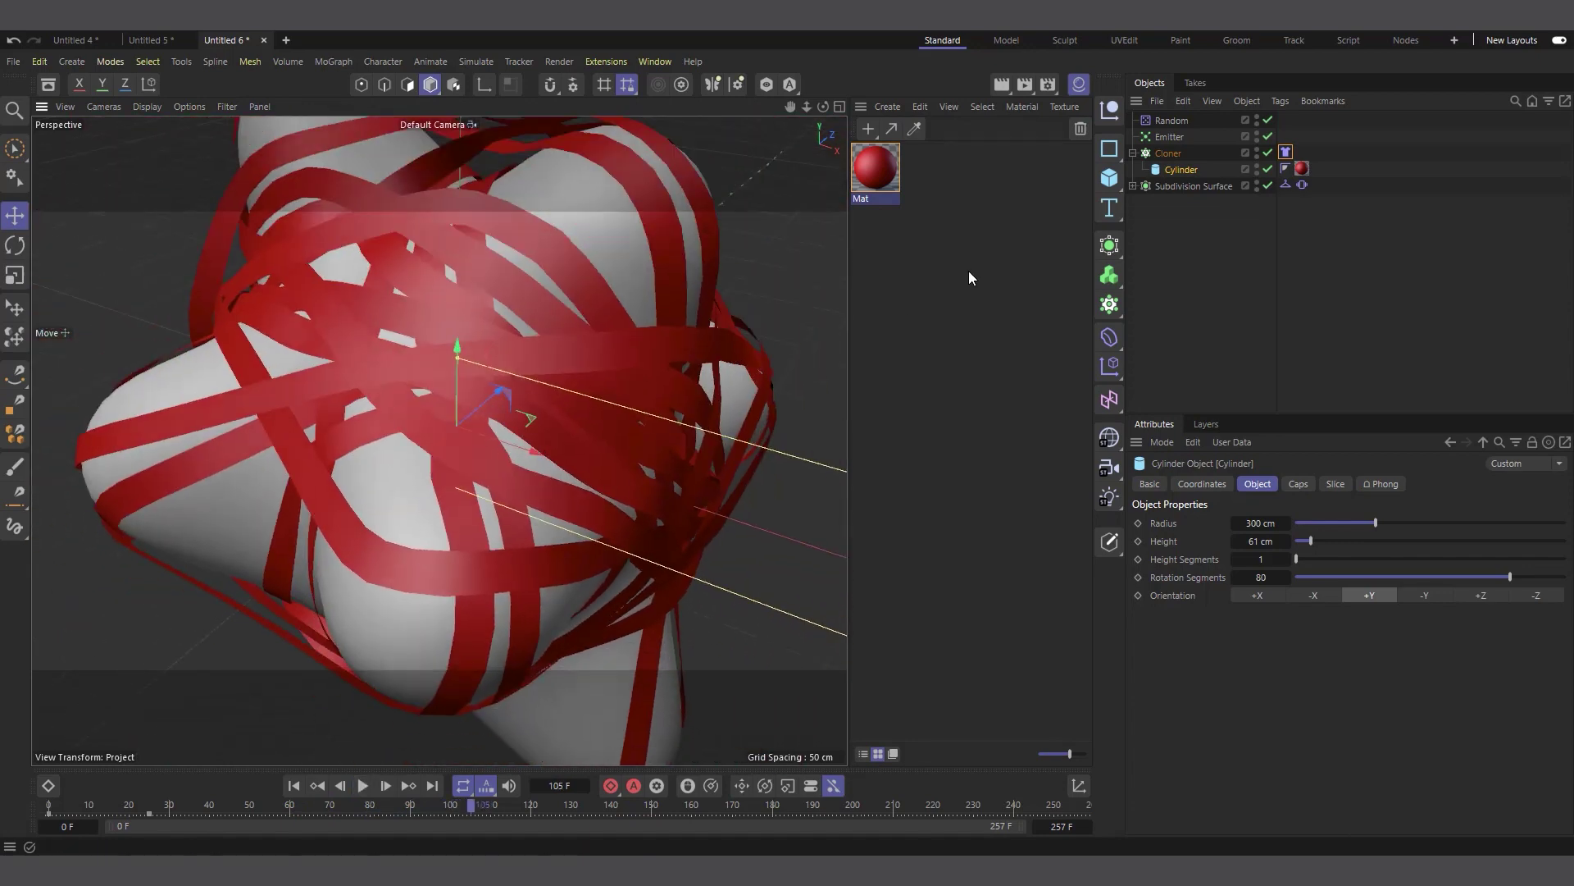
{"action": "scroll", "coordinate": [460, 508], "scroll_direction": "up", "scroll_amount": 8}
{"action": "scroll", "coordinate": [461, 509], "scroll_direction": "up", "scroll_amount": 3}
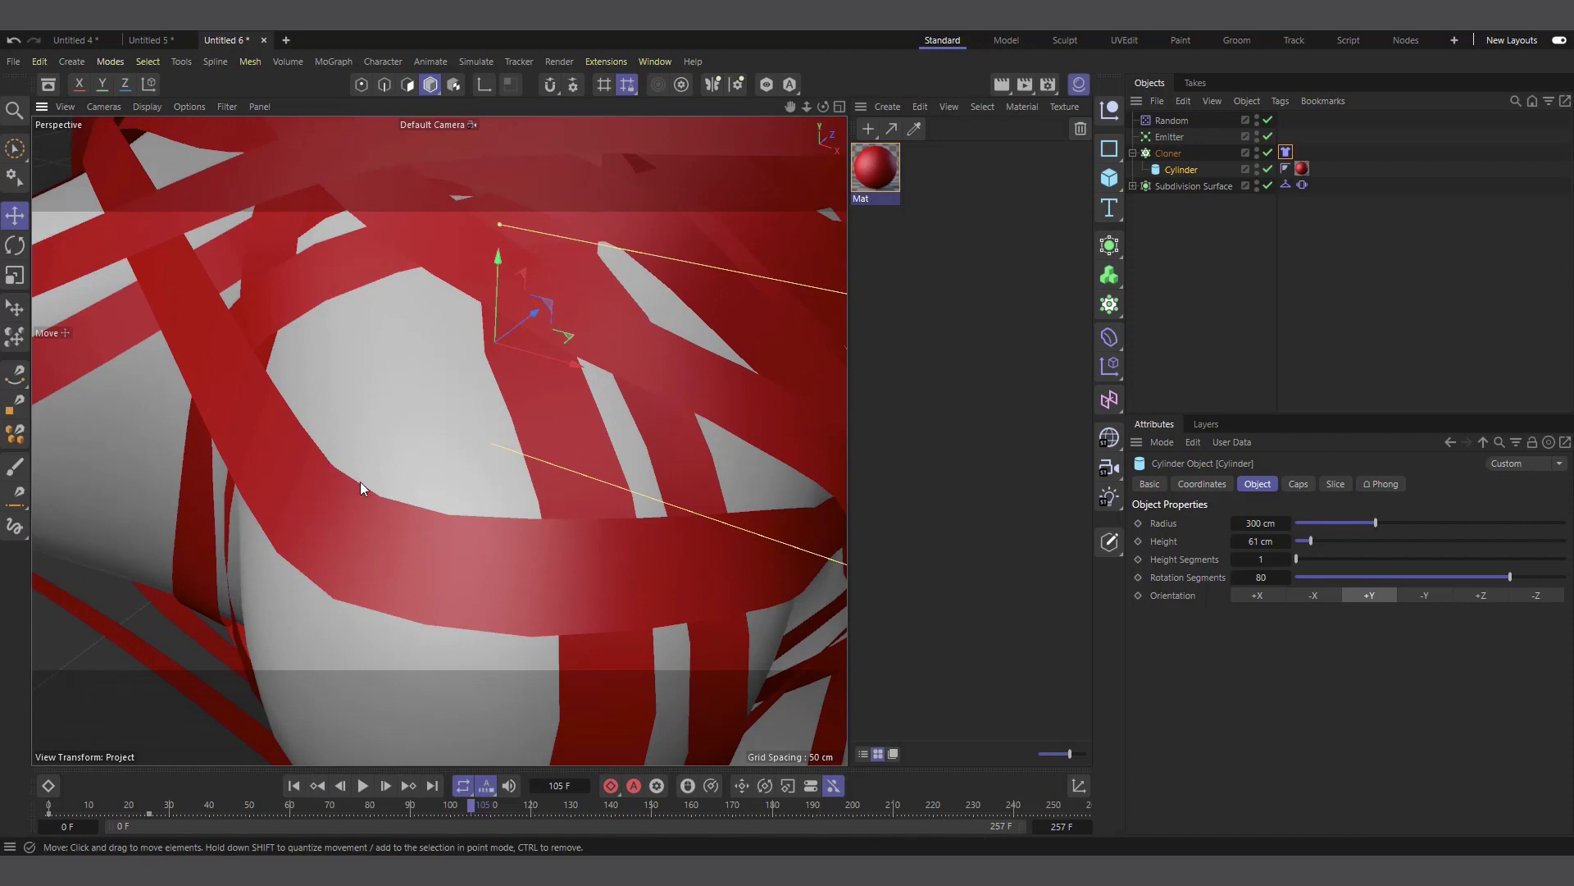
{"action": "left_click", "coordinate": [1168, 153]}
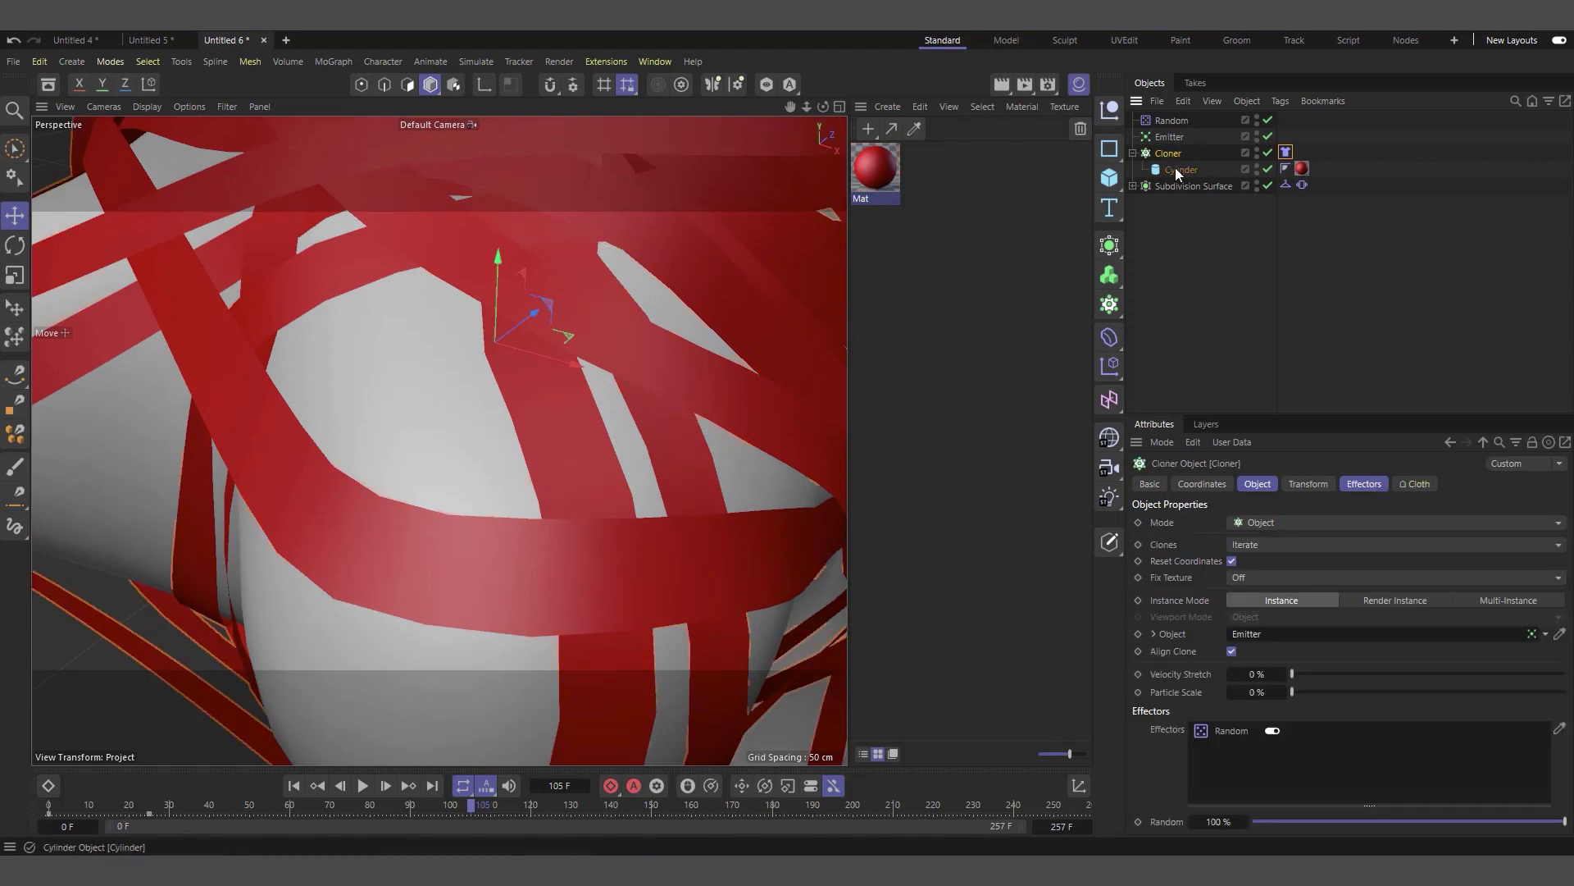
{"action": "left_click", "coordinate": [1175, 170]}
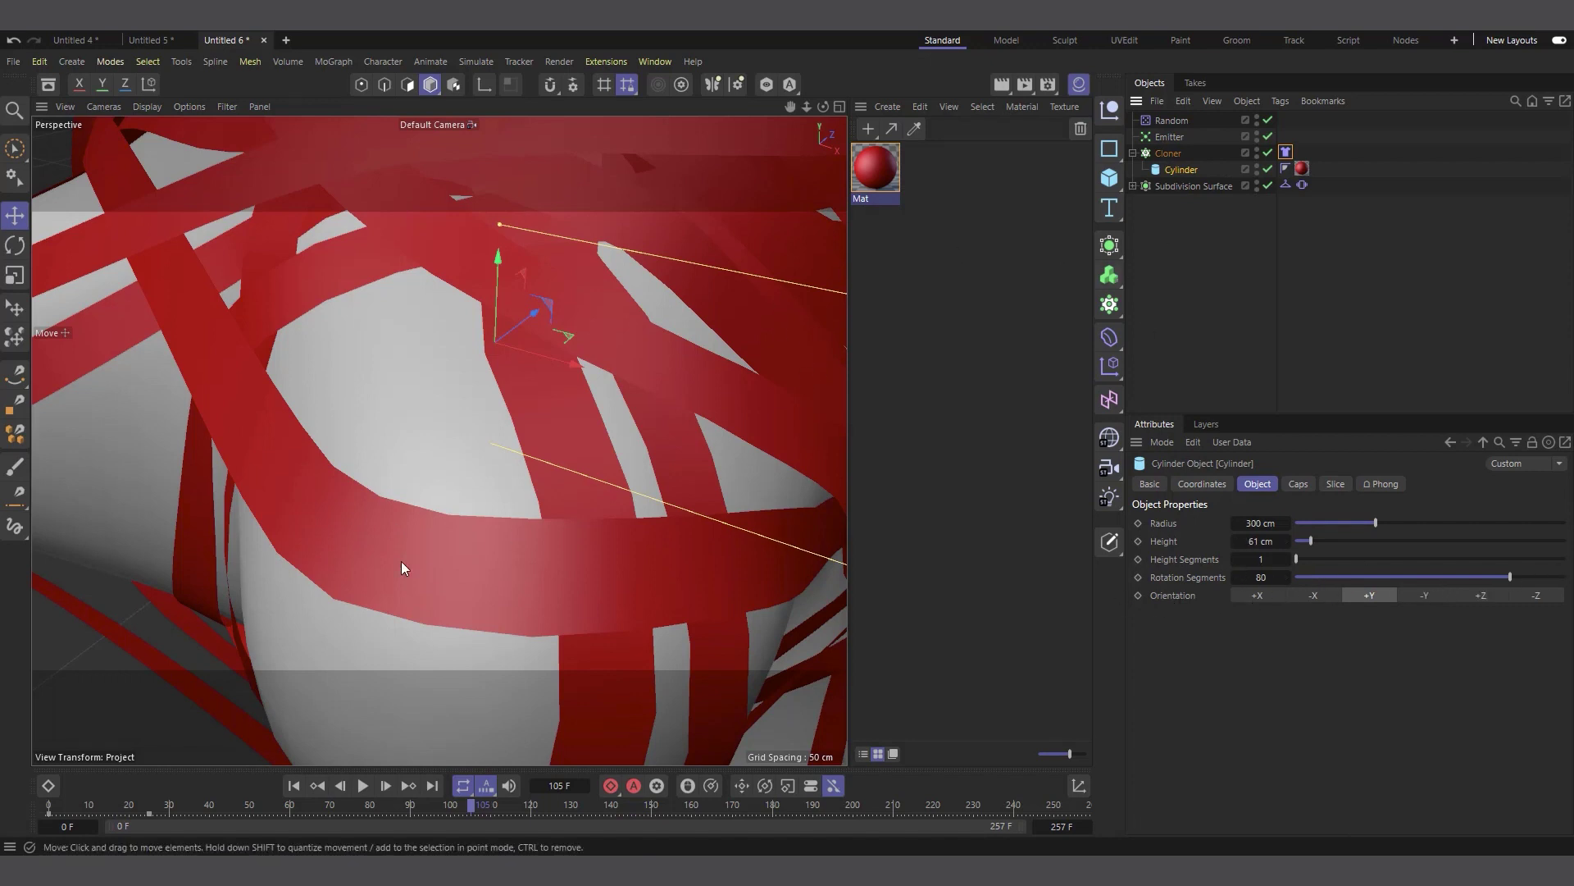
{"action": "scroll", "coordinate": [401, 561], "scroll_direction": "down", "scroll_amount": 8}
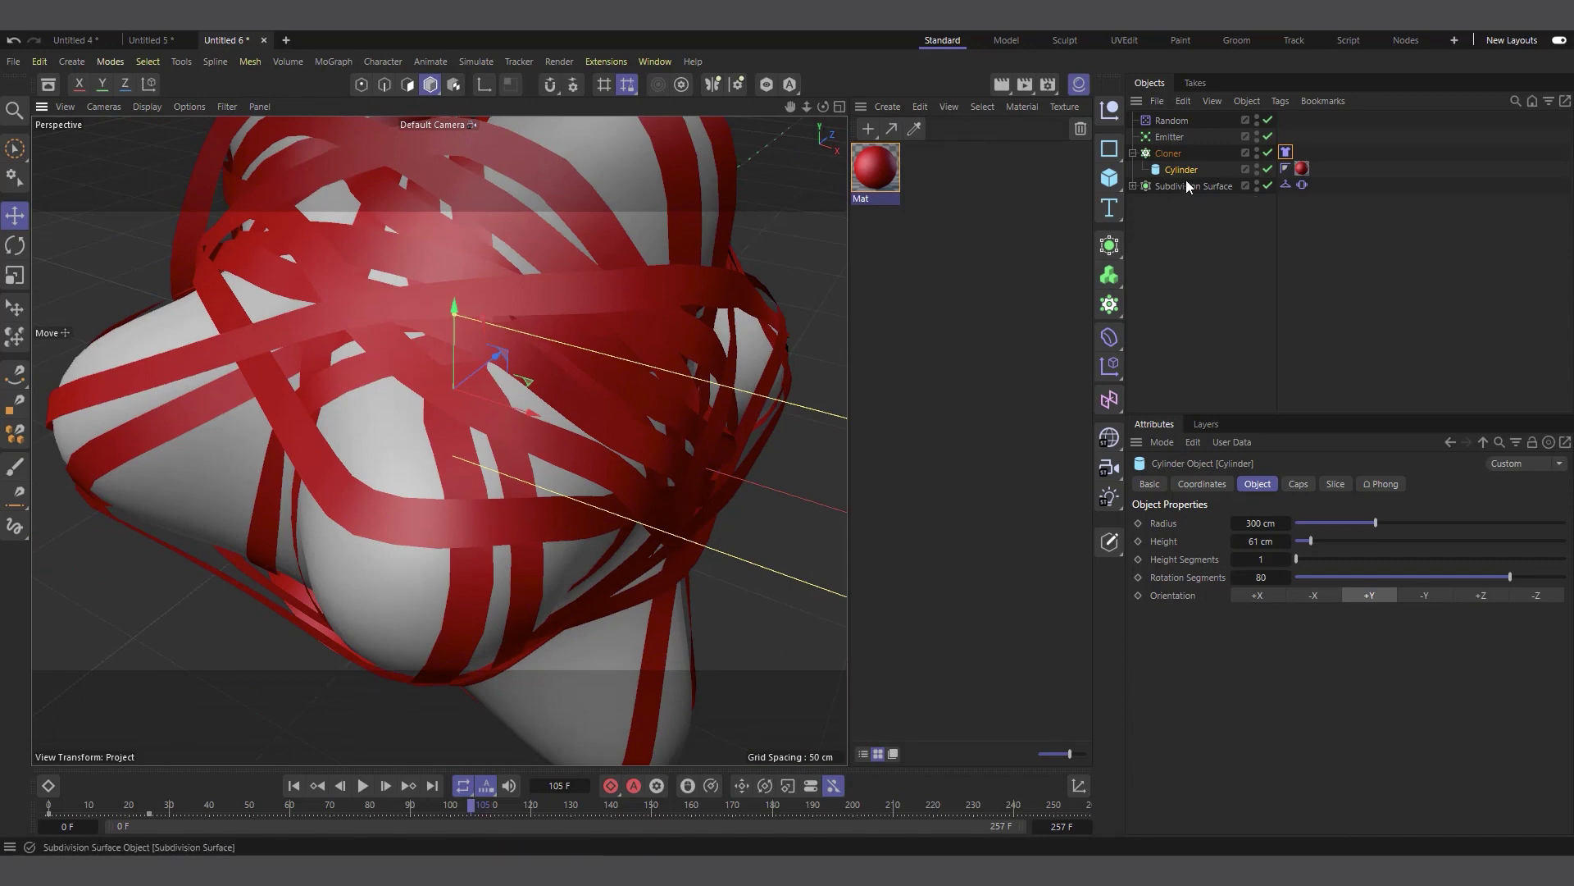
Collapse the Cloner's hierarchy and nest the Cloner in a new Subdivision Surface to smooth the bands
{"action": "left_click", "coordinate": [1168, 153]}
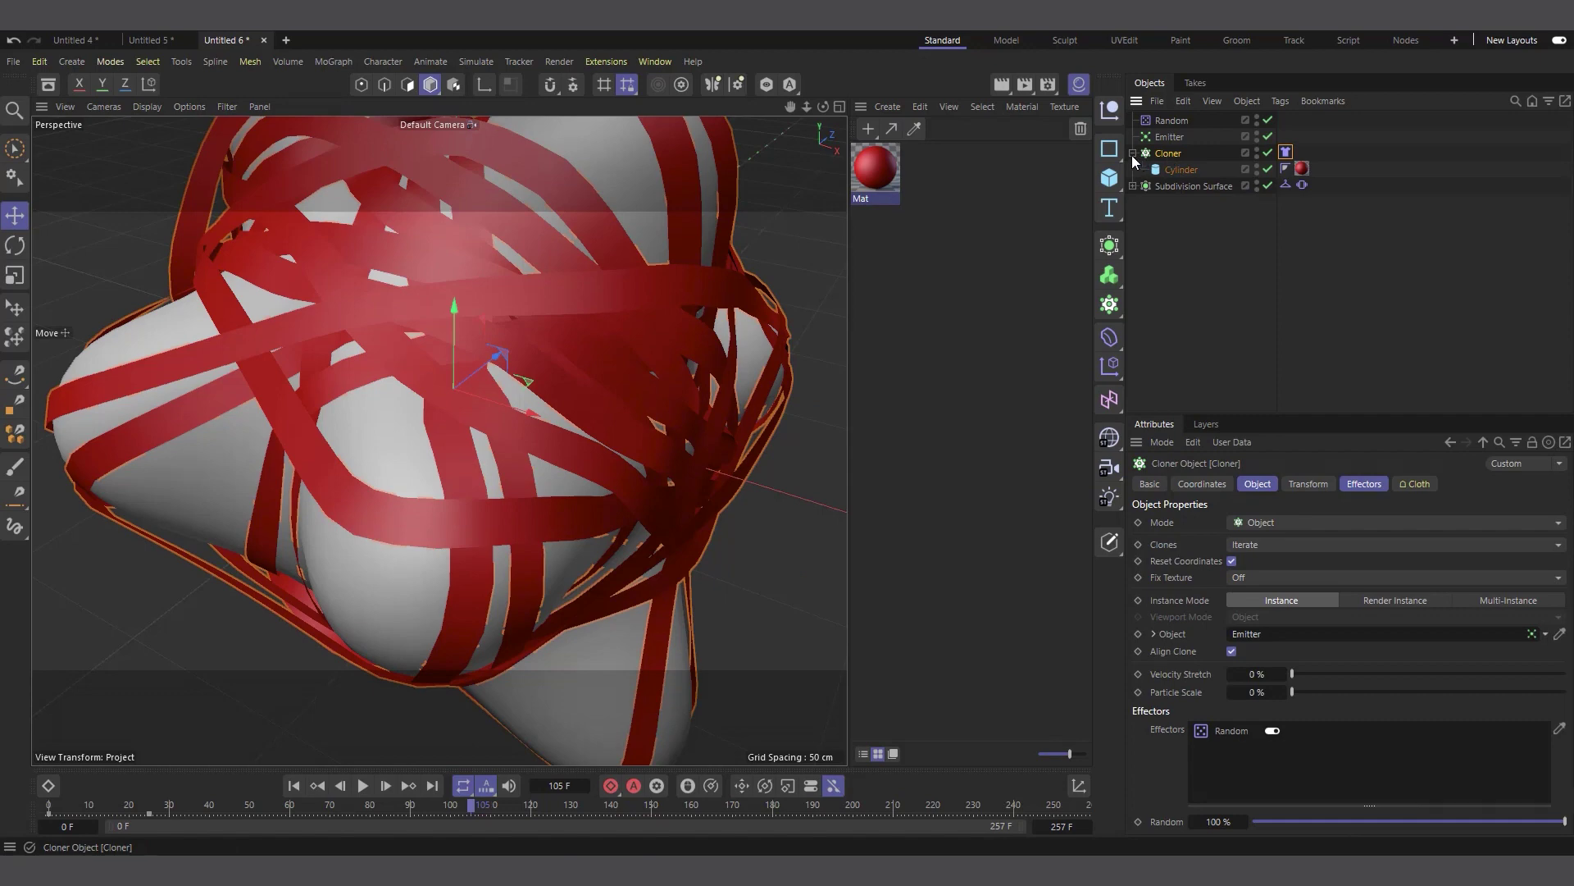
{"action": "left_click", "coordinate": [1132, 153]}
{"action": "scroll", "coordinate": [427, 519], "scroll_direction": "up", "scroll_amount": 3}
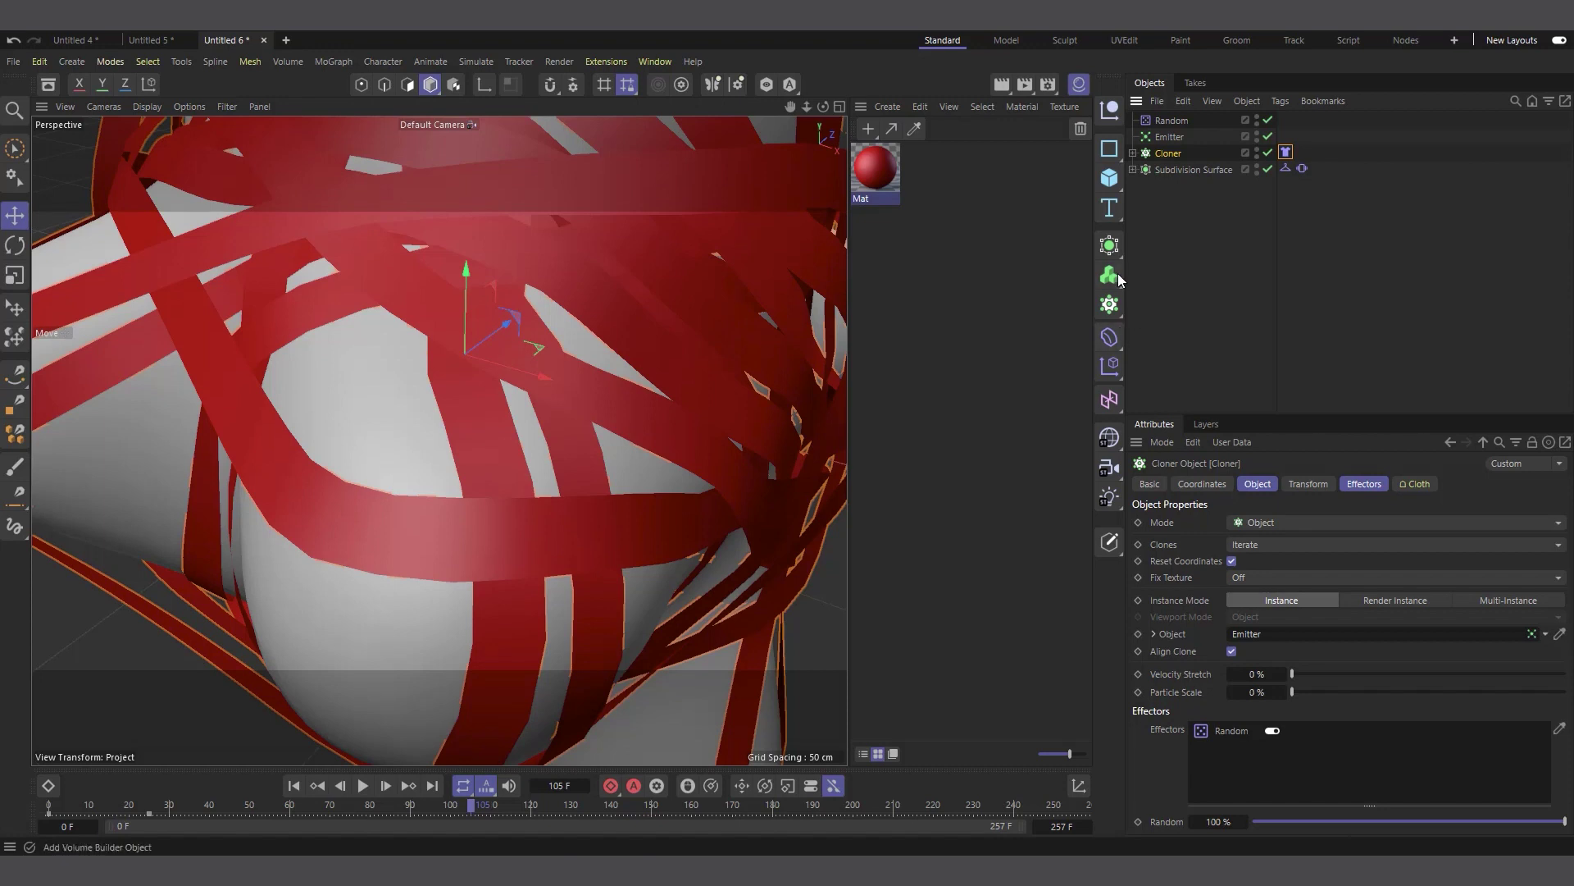
{"action": "left_click", "coordinate": [1112, 250], "text": "alt"}
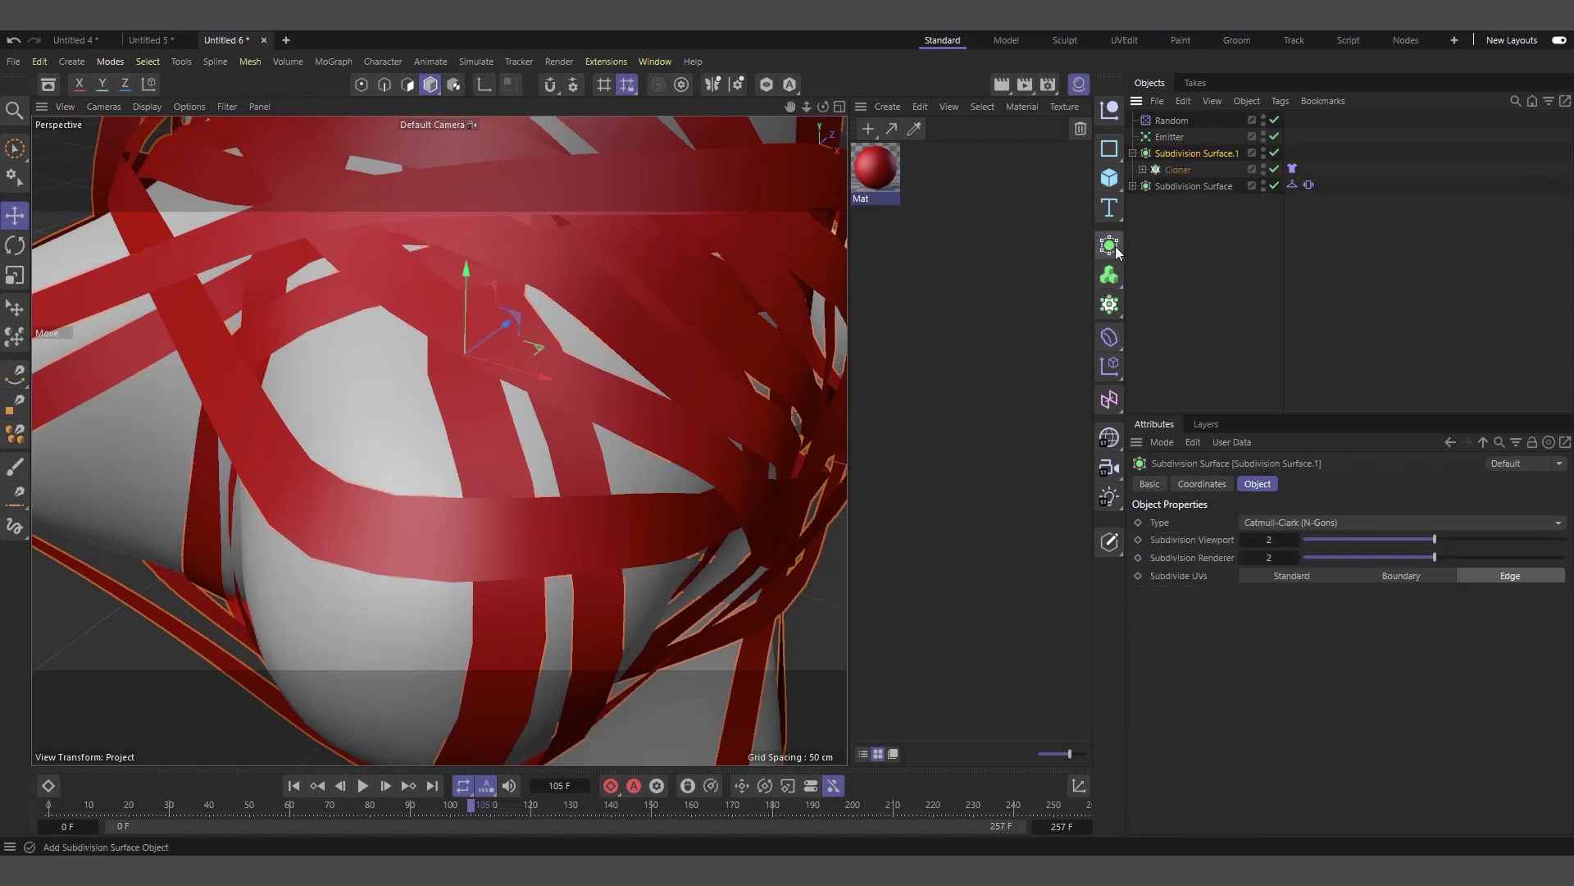
{"action": "scroll", "coordinate": [401, 546], "scroll_direction": "down", "scroll_amount": 6}
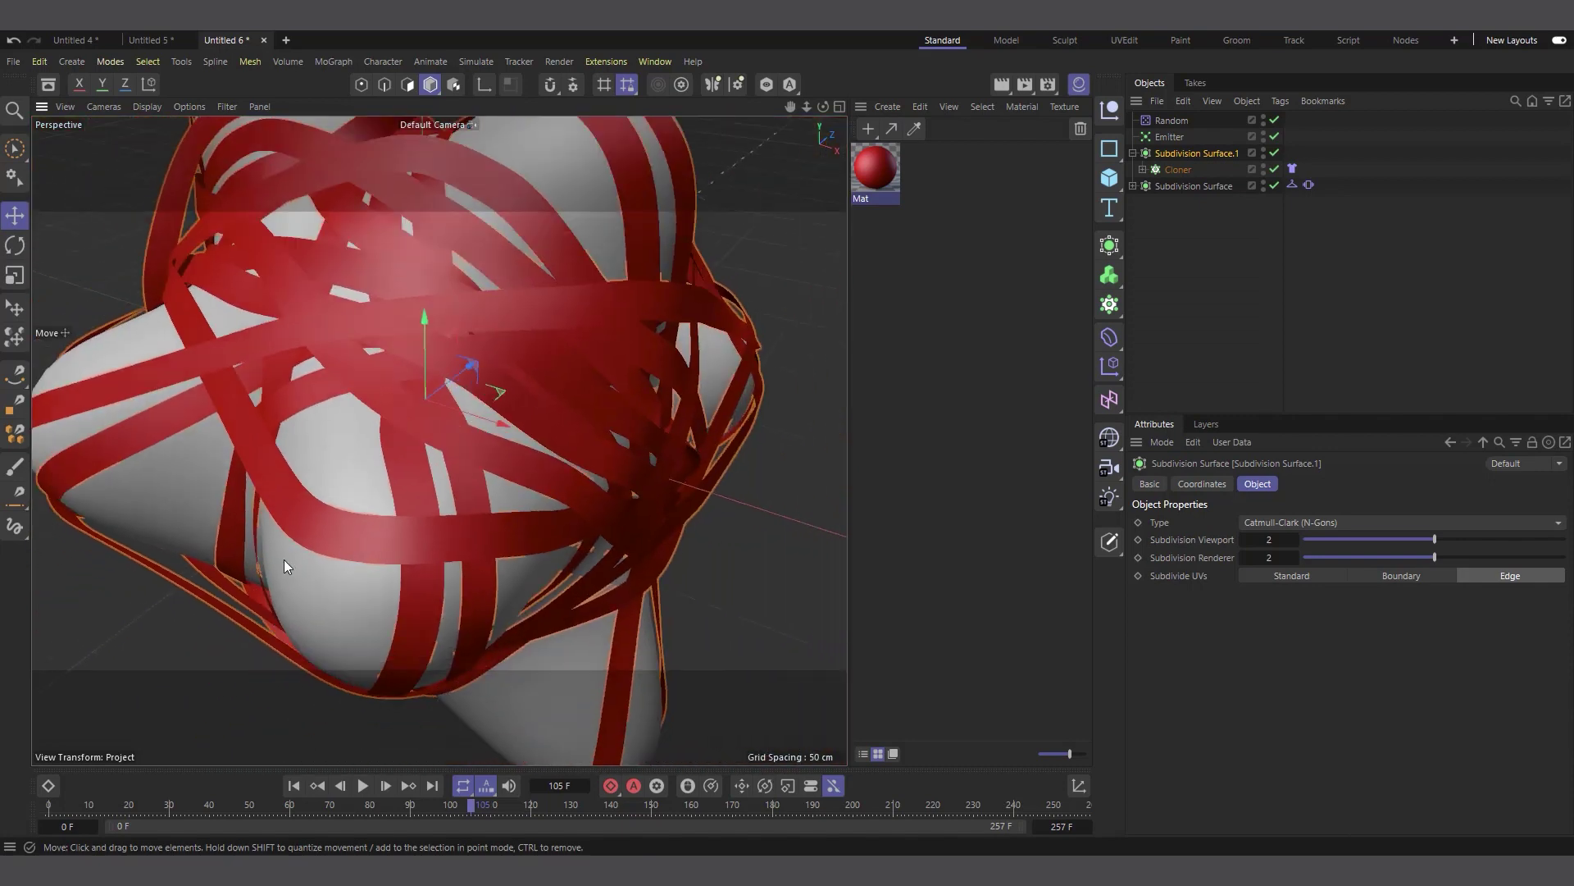
Add a Cloth Surface object and nest the Subdivision Surface containing the Cloner inside it
{"action": "scroll", "coordinate": [284, 560], "scroll_direction": "up", "scroll_amount": 5}
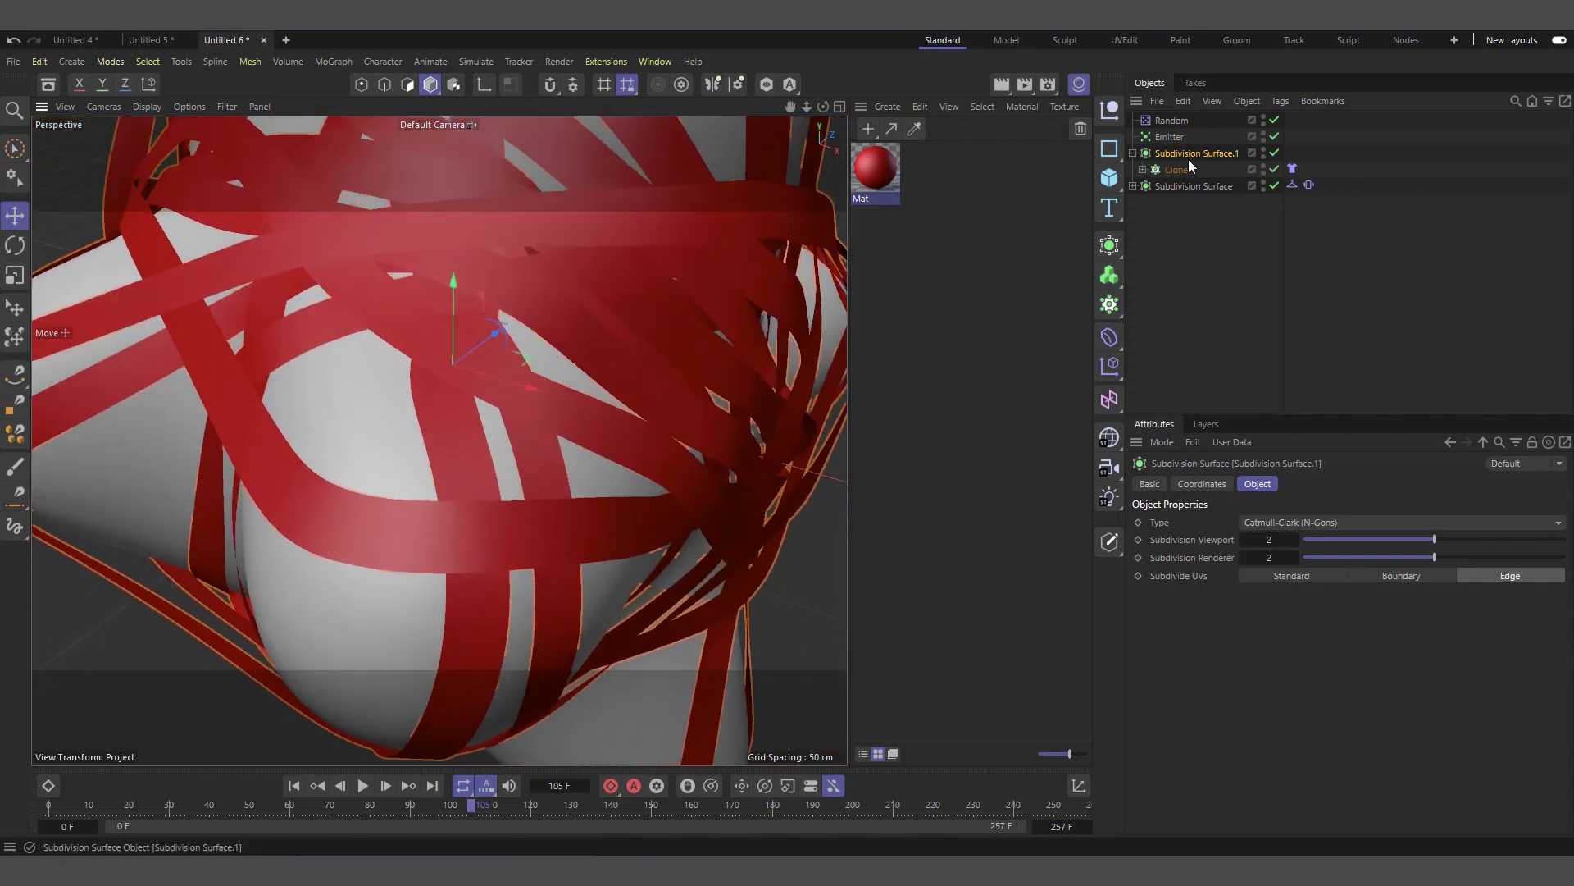
{"action": "left_click", "coordinate": [1111, 246]}
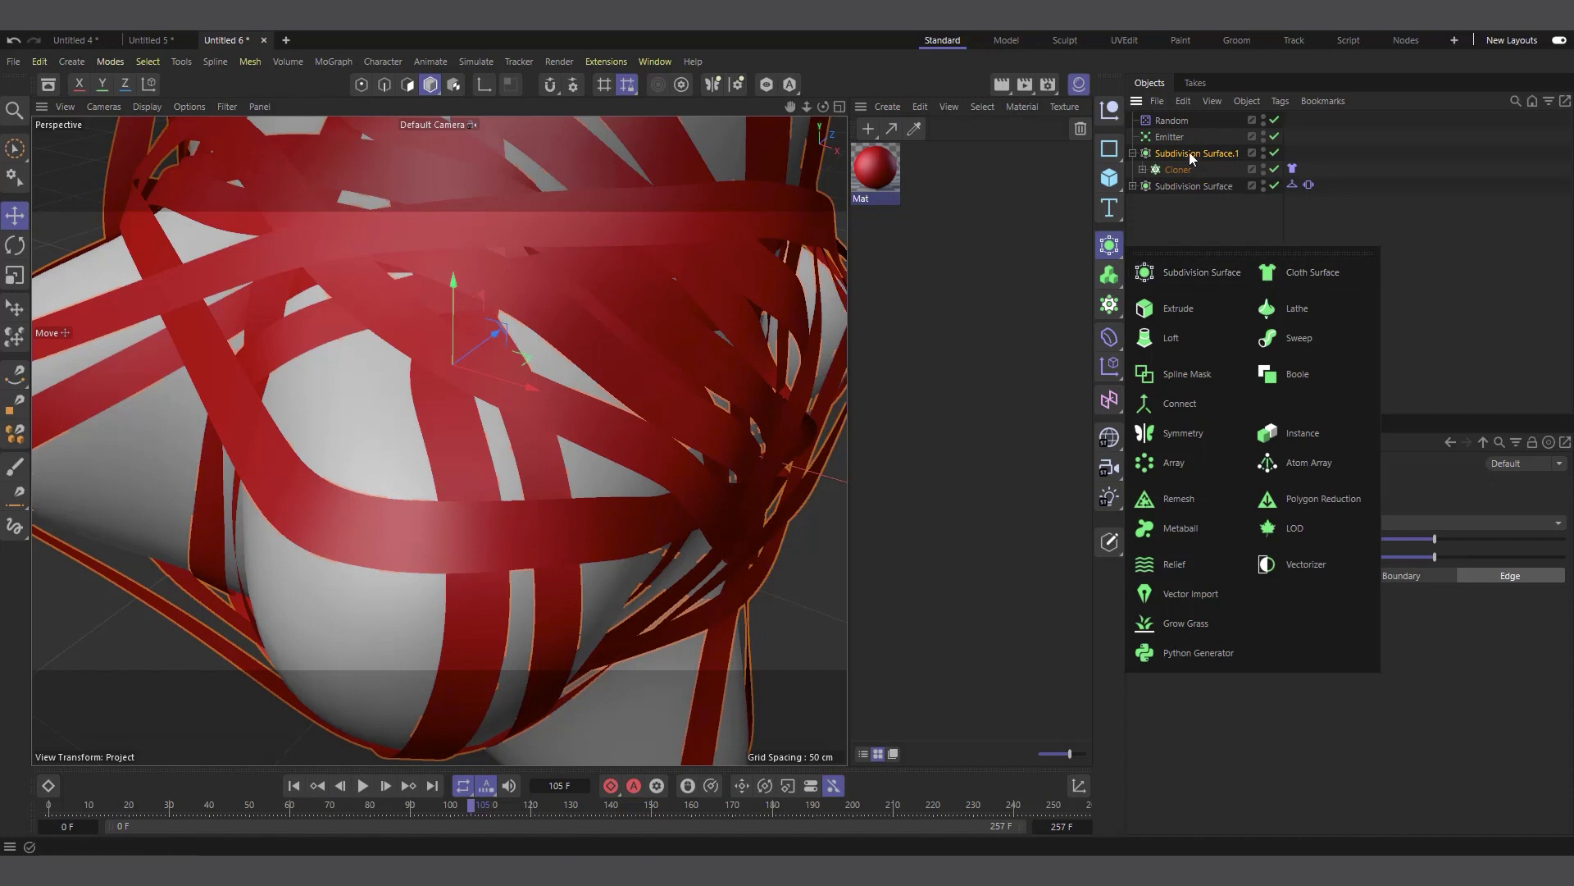
{"action": "left_click", "coordinate": [1291, 274]}
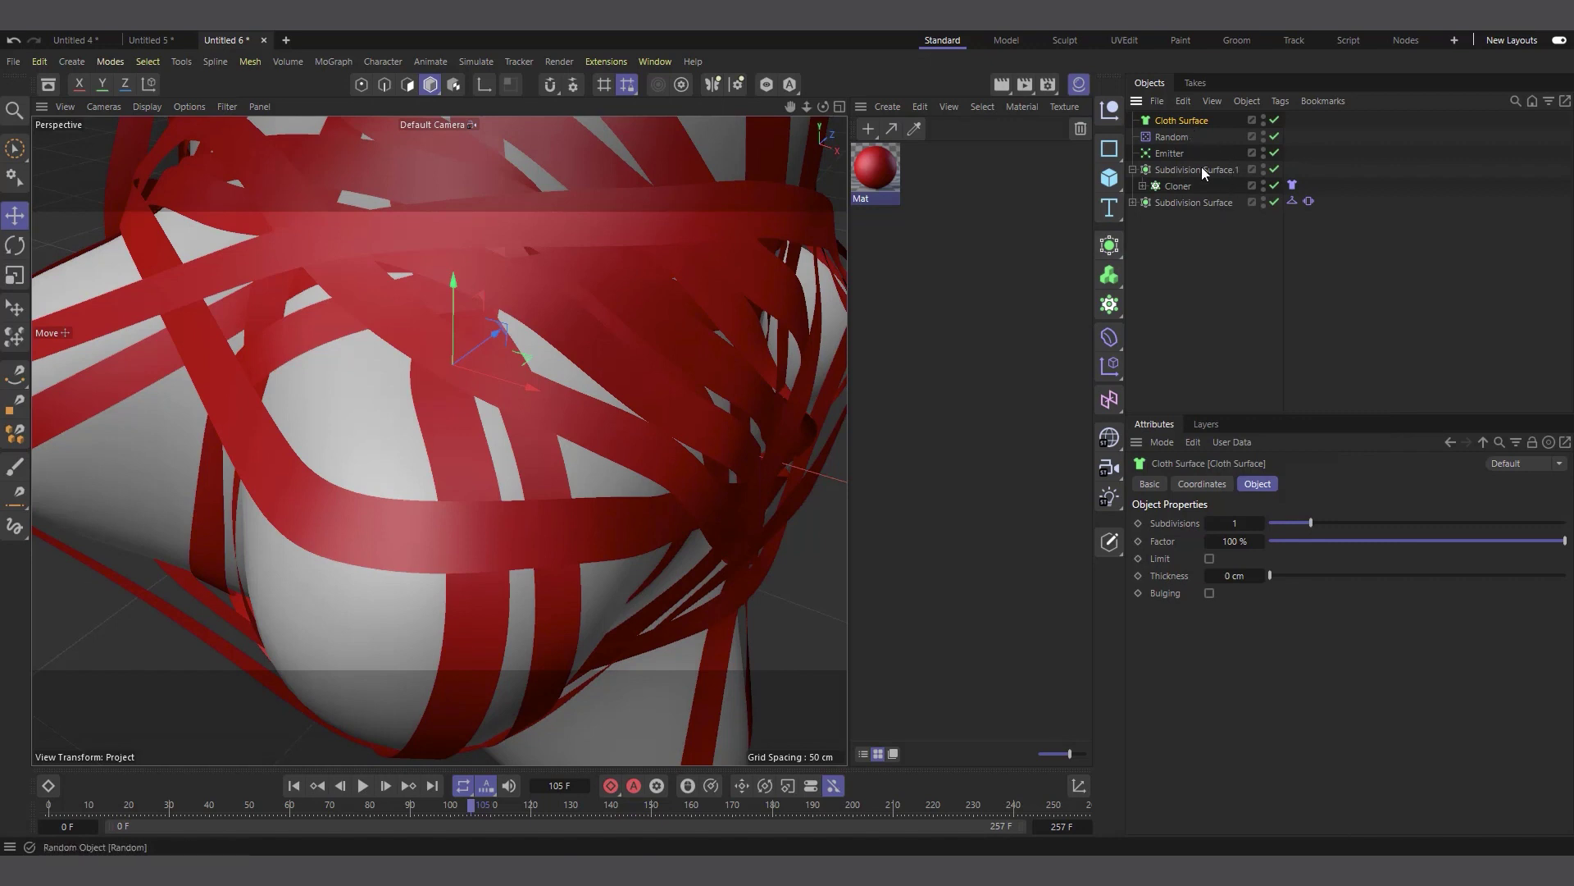
{"action": "left_click", "coordinate": [1175, 169]}
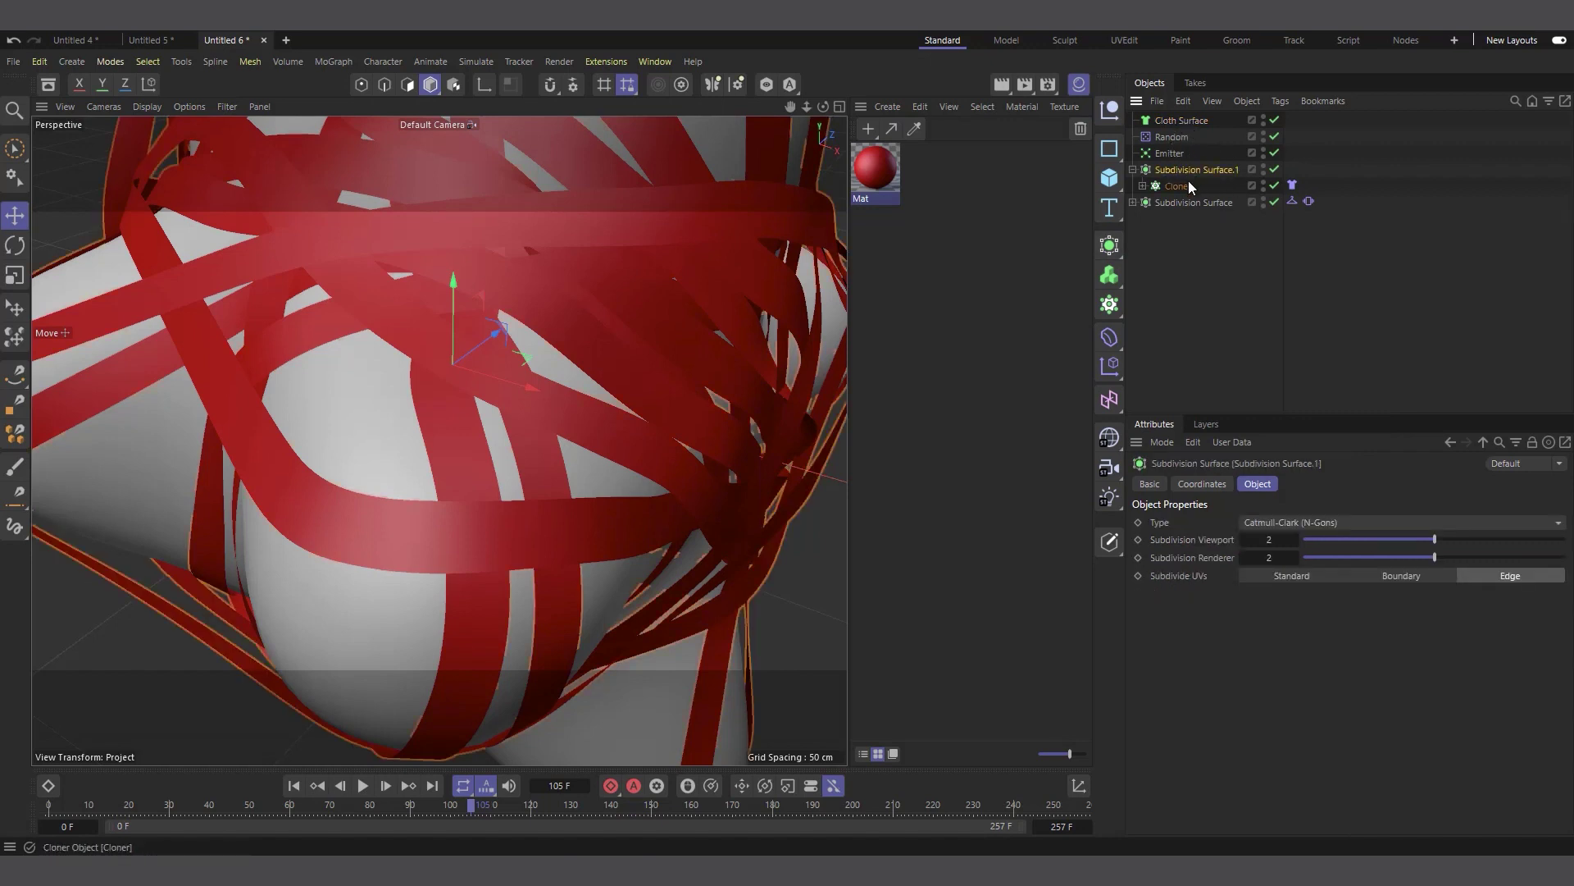
{"action": "left_click_drag", "start_coordinate": [1200, 170], "coordinate": [1195, 120]}
{"action": "left_click", "coordinate": [1194, 120]}
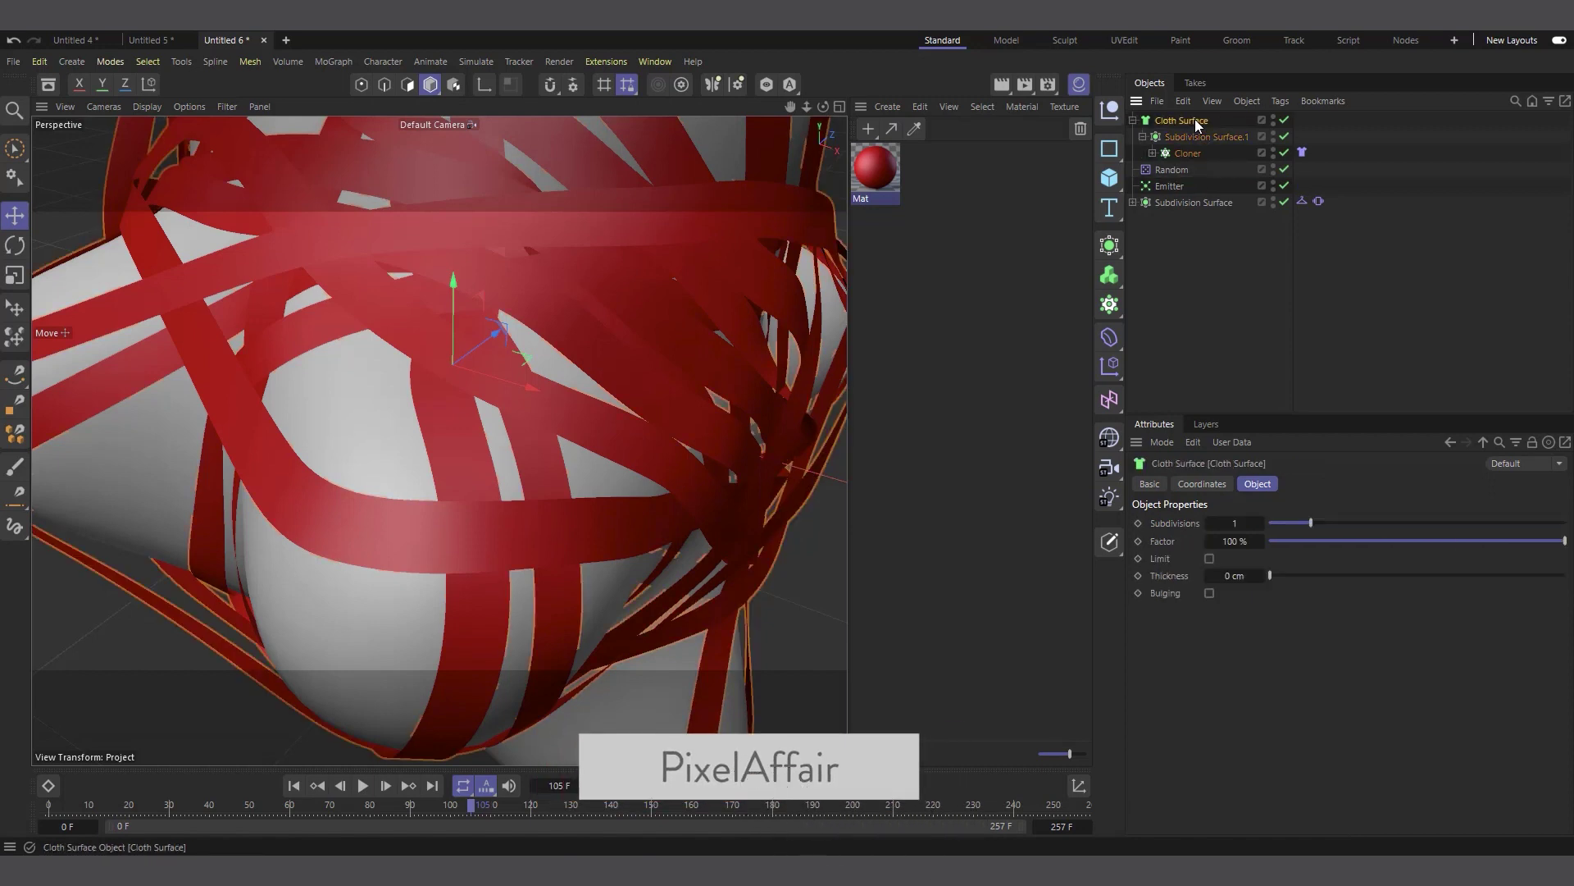
Set the Cloth Surface's Subdivisions to 0 and Thickness to 1 cm, and inspect the thickened bands
{"action": "left_click", "coordinate": [1207, 523]}
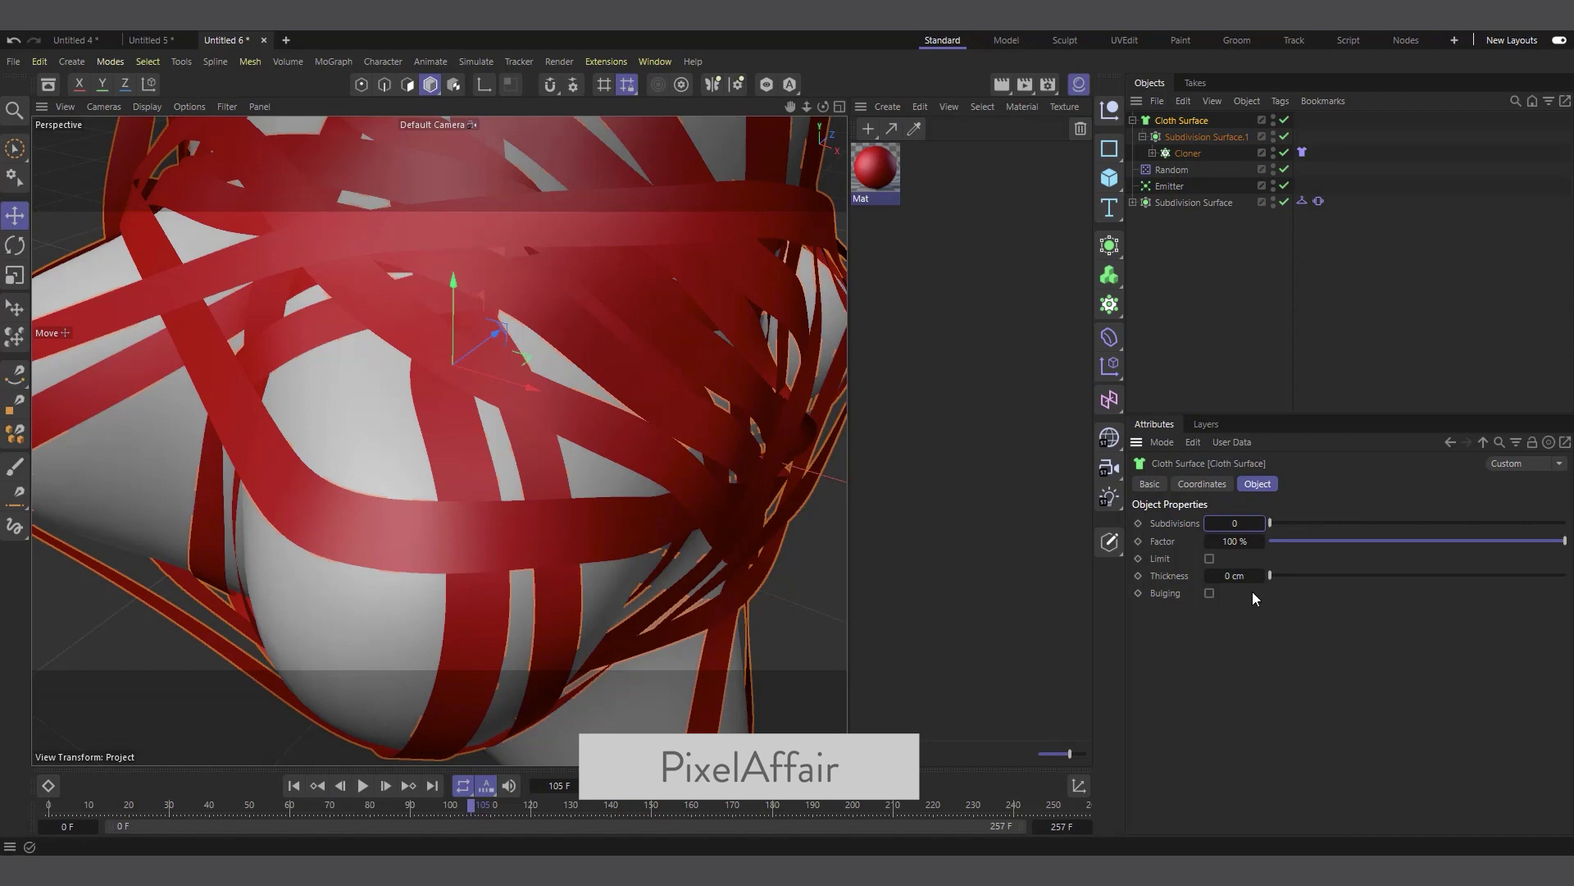
{"action": "left_click", "coordinate": [1234, 575]}
{"action": "type", "text": "1"}
{"action": "key", "text": "Return"}
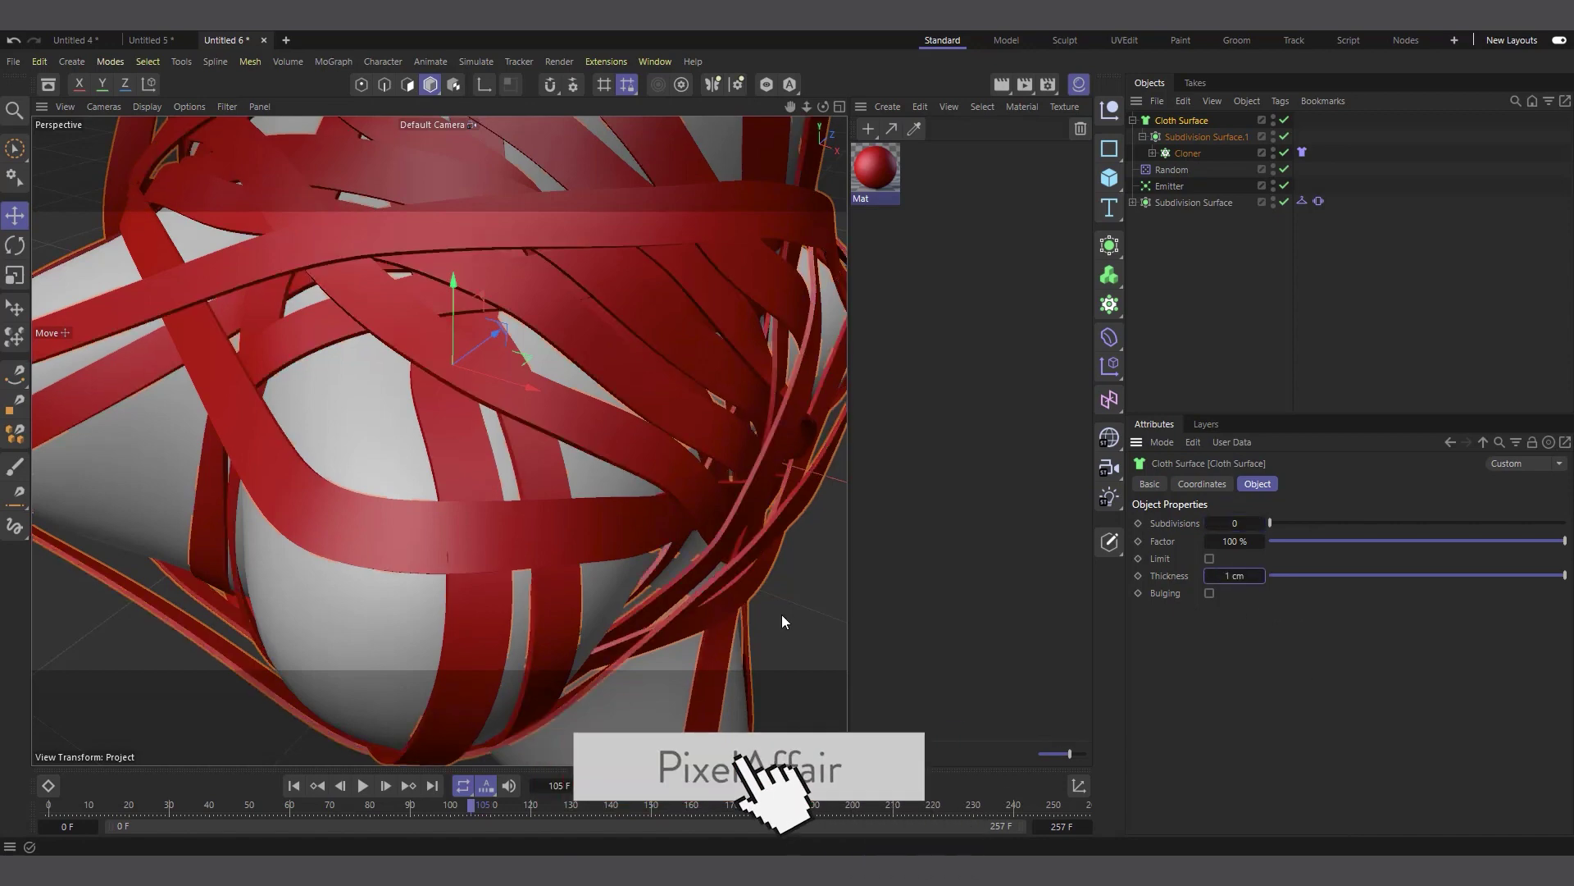
{"action": "scroll", "coordinate": [320, 533], "scroll_direction": "up", "scroll_amount": 2}
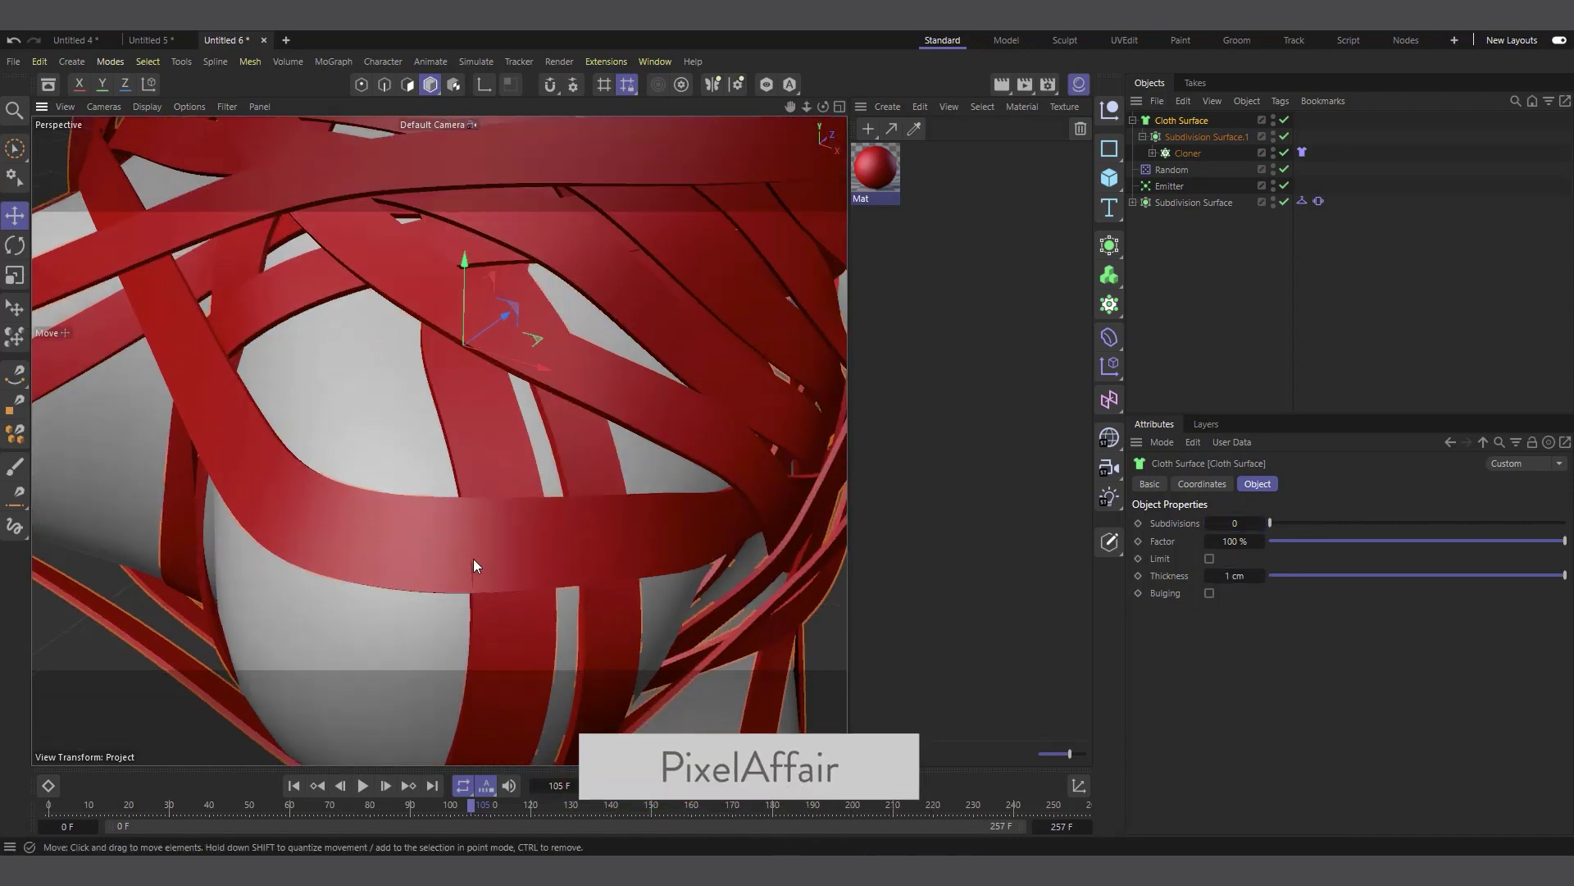
{"action": "scroll", "coordinate": [474, 558], "scroll_direction": "down", "scroll_amount": 5}
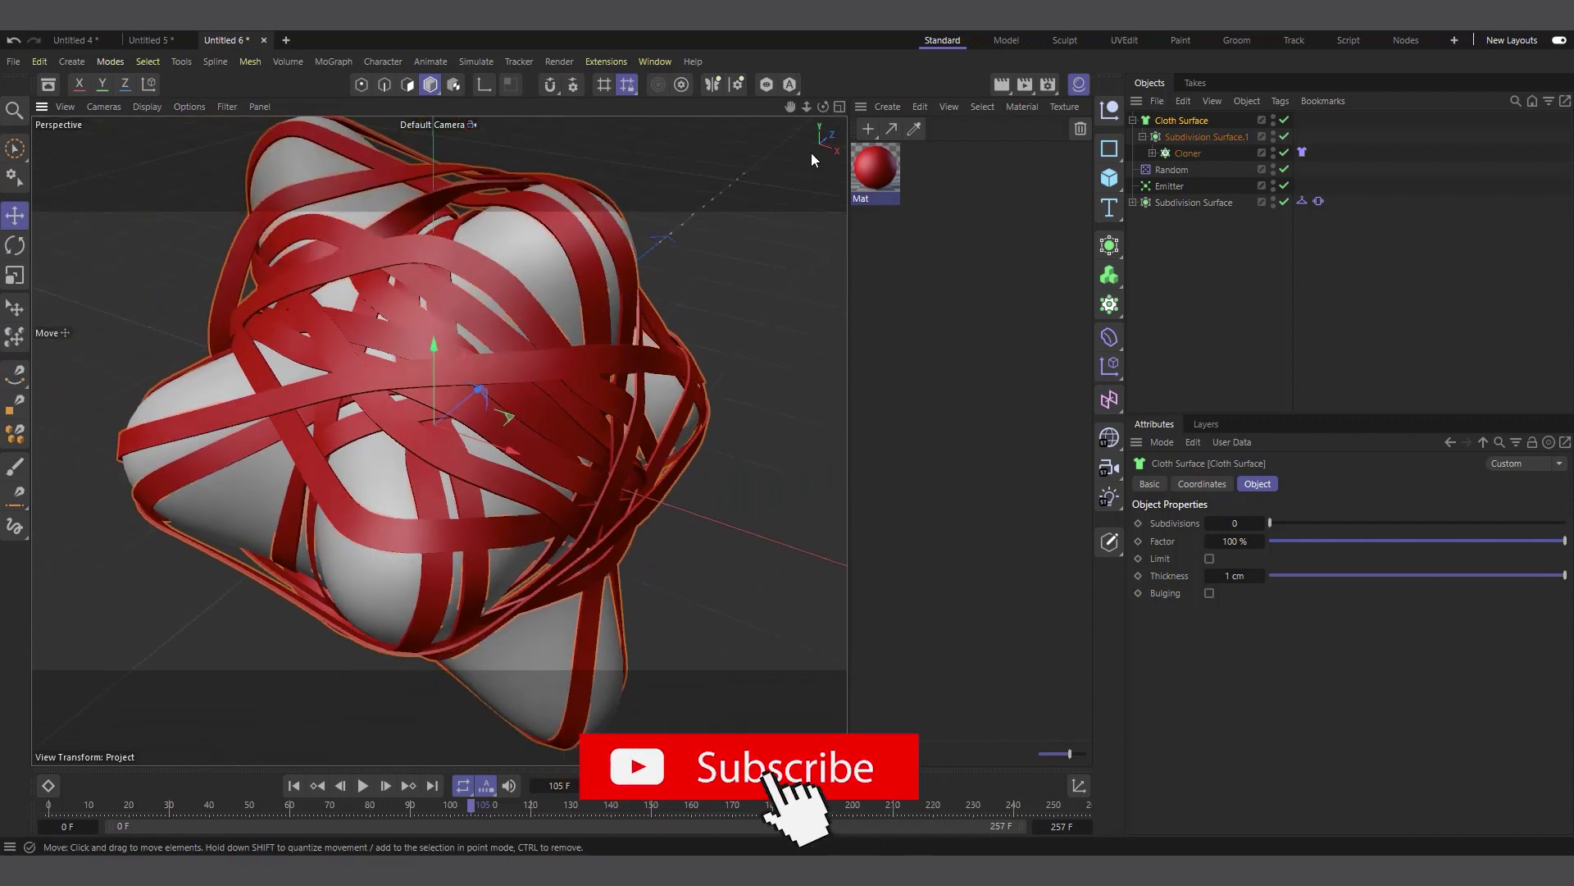
{"action": "left_click_drag", "start_coordinate": [790, 103], "coordinate": [489, 466]}
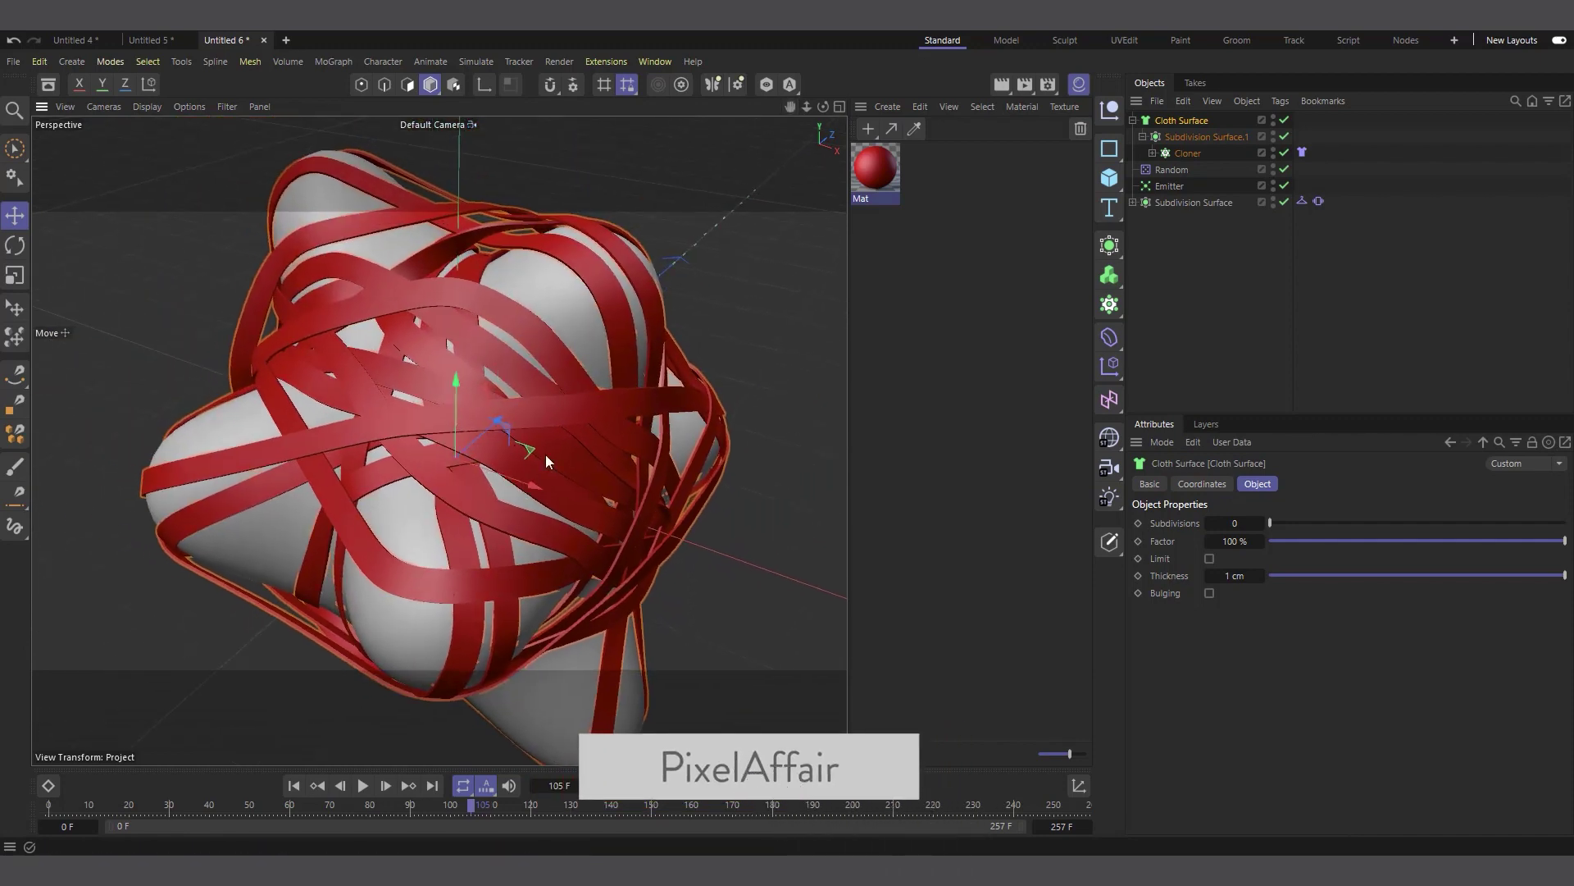
Move the red material tag from the Cylinder to the Cloth Surface and collapse its hierarchy
{"action": "left_click", "coordinate": [1152, 153]}
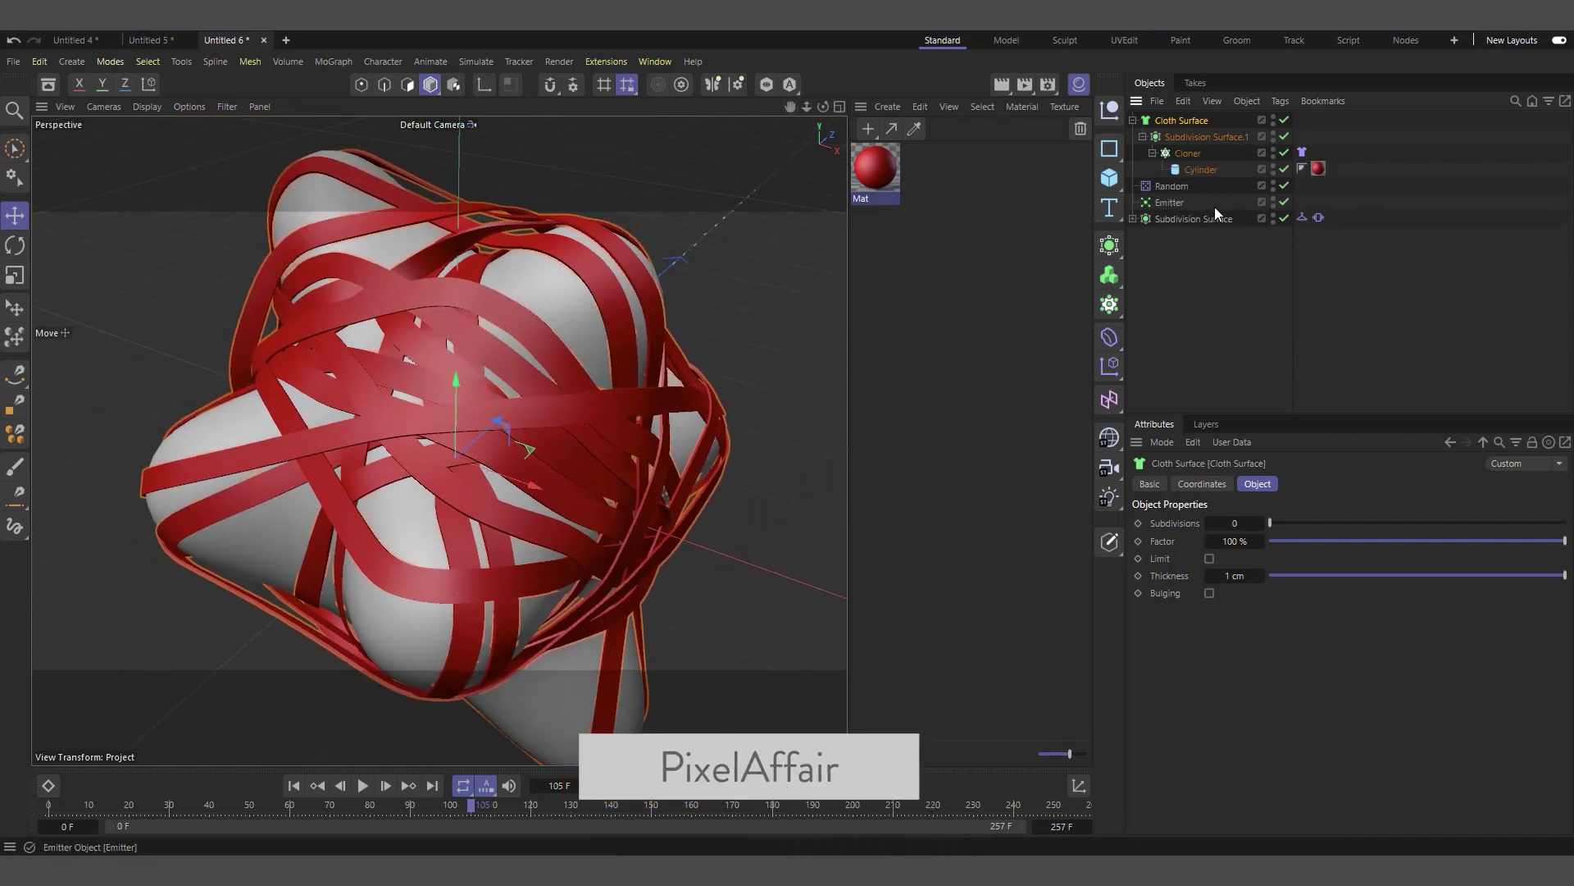
{"action": "left_click", "coordinate": [1318, 168]}
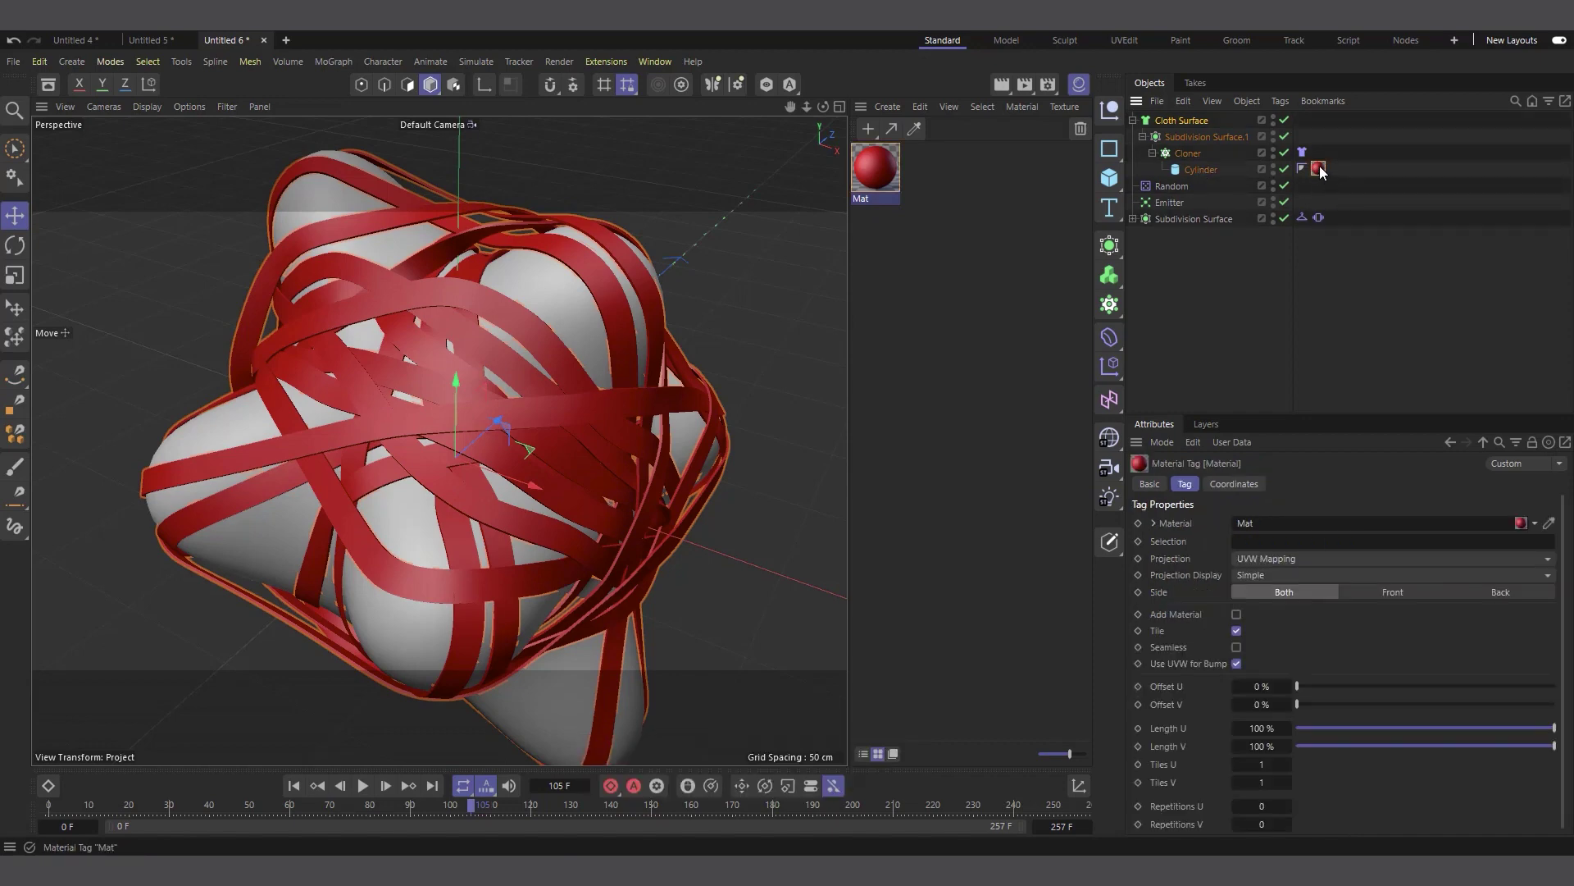
{"action": "left_click_drag", "start_coordinate": [1320, 125], "coordinate": [1319, 121]}
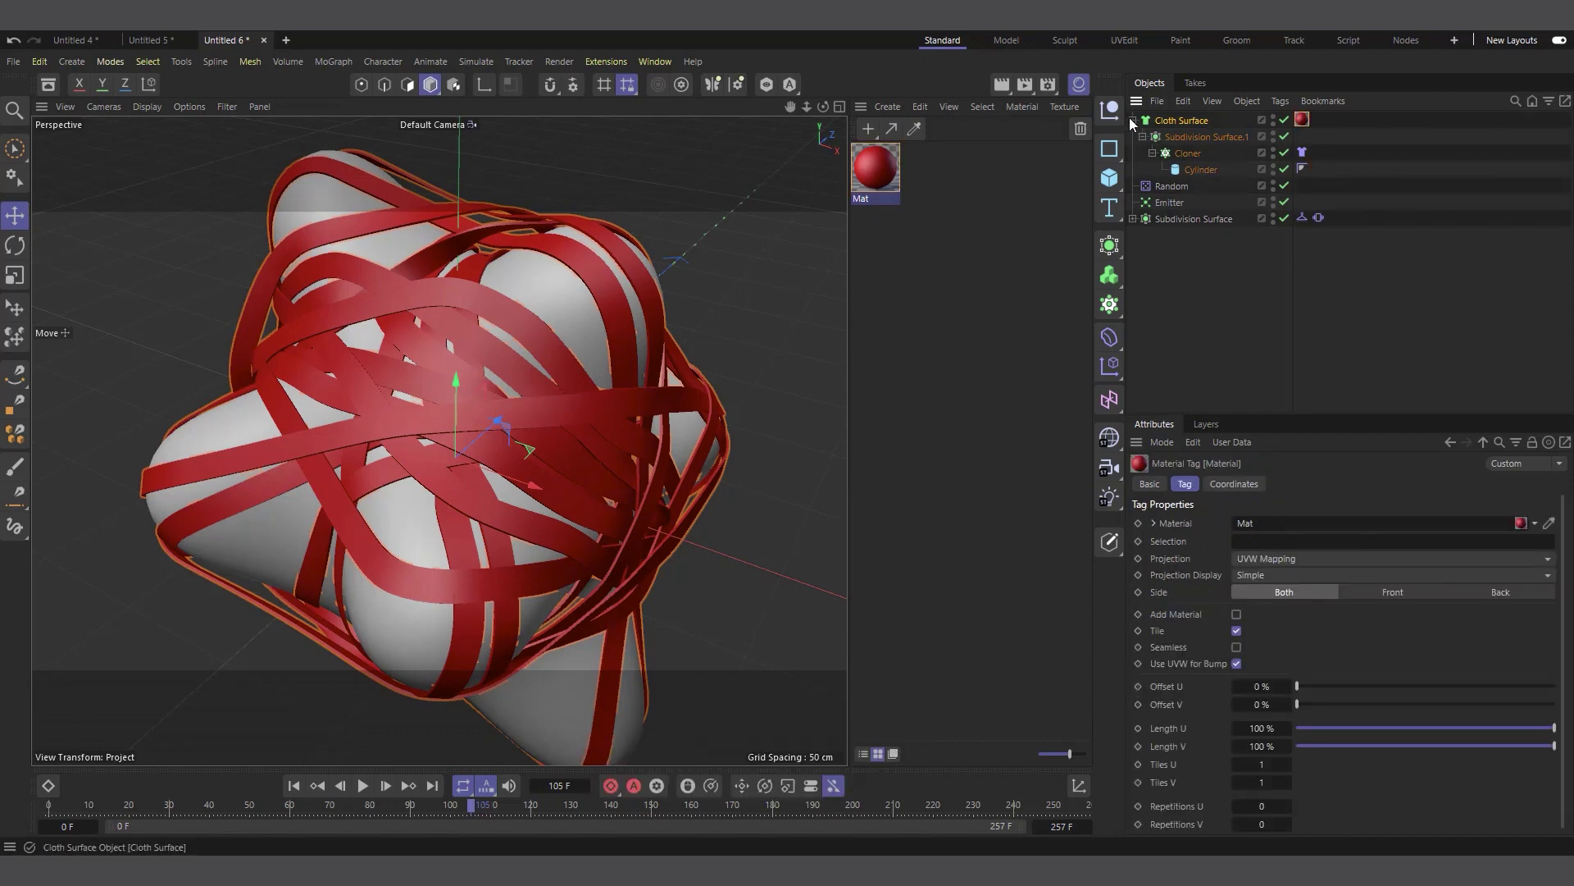
{"action": "left_click", "coordinate": [1133, 120]}
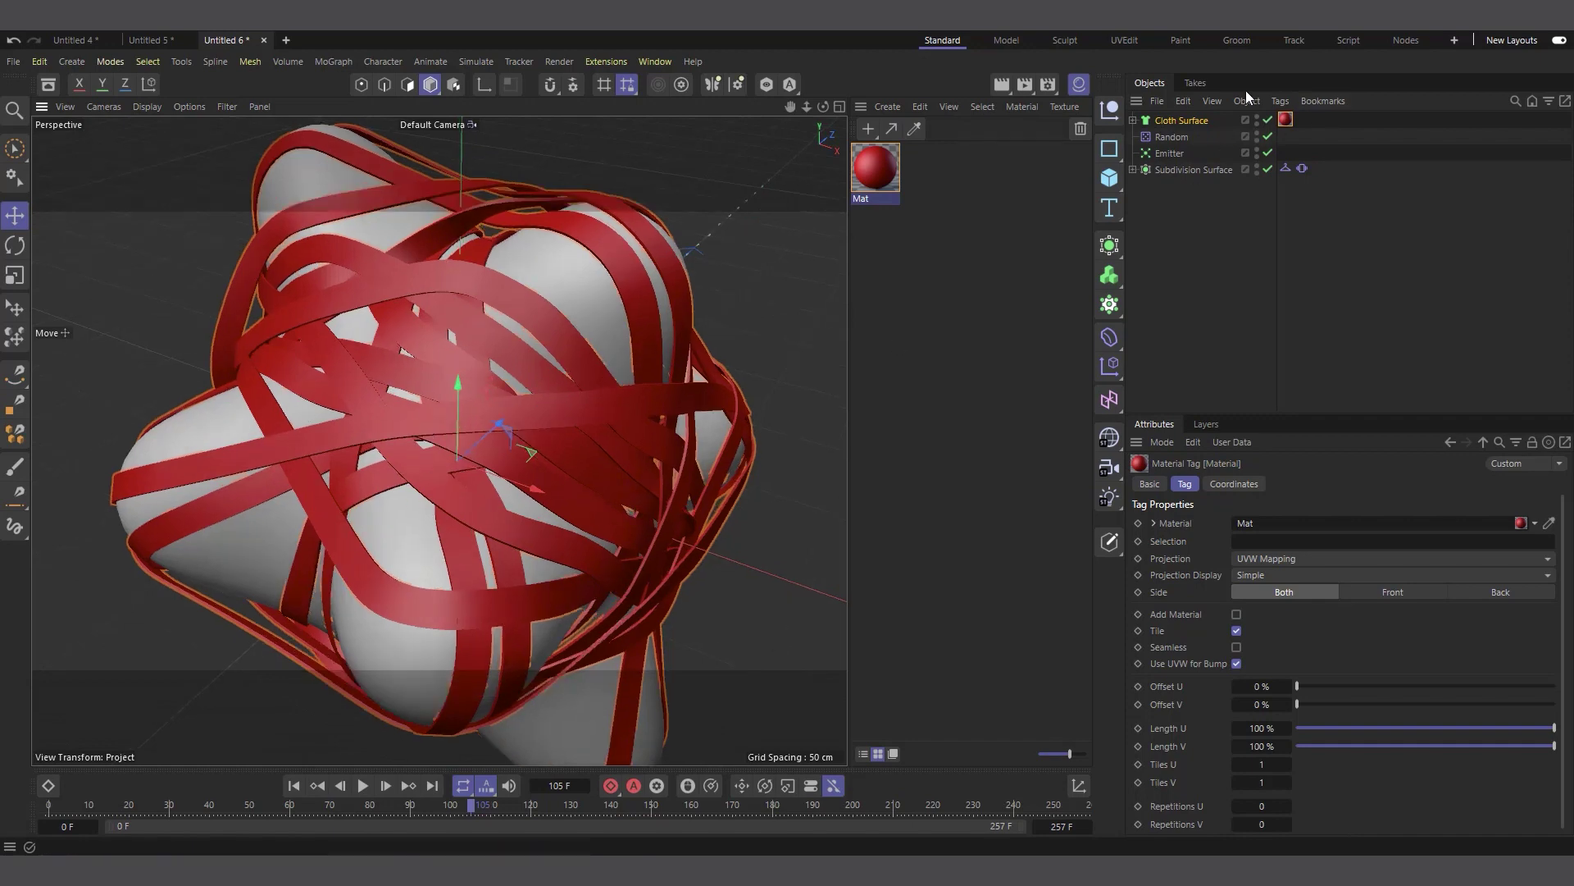
Open the red material for editing and load the Variation effect shader as its Color texture
{"action": "double_click", "coordinate": [875, 168]}
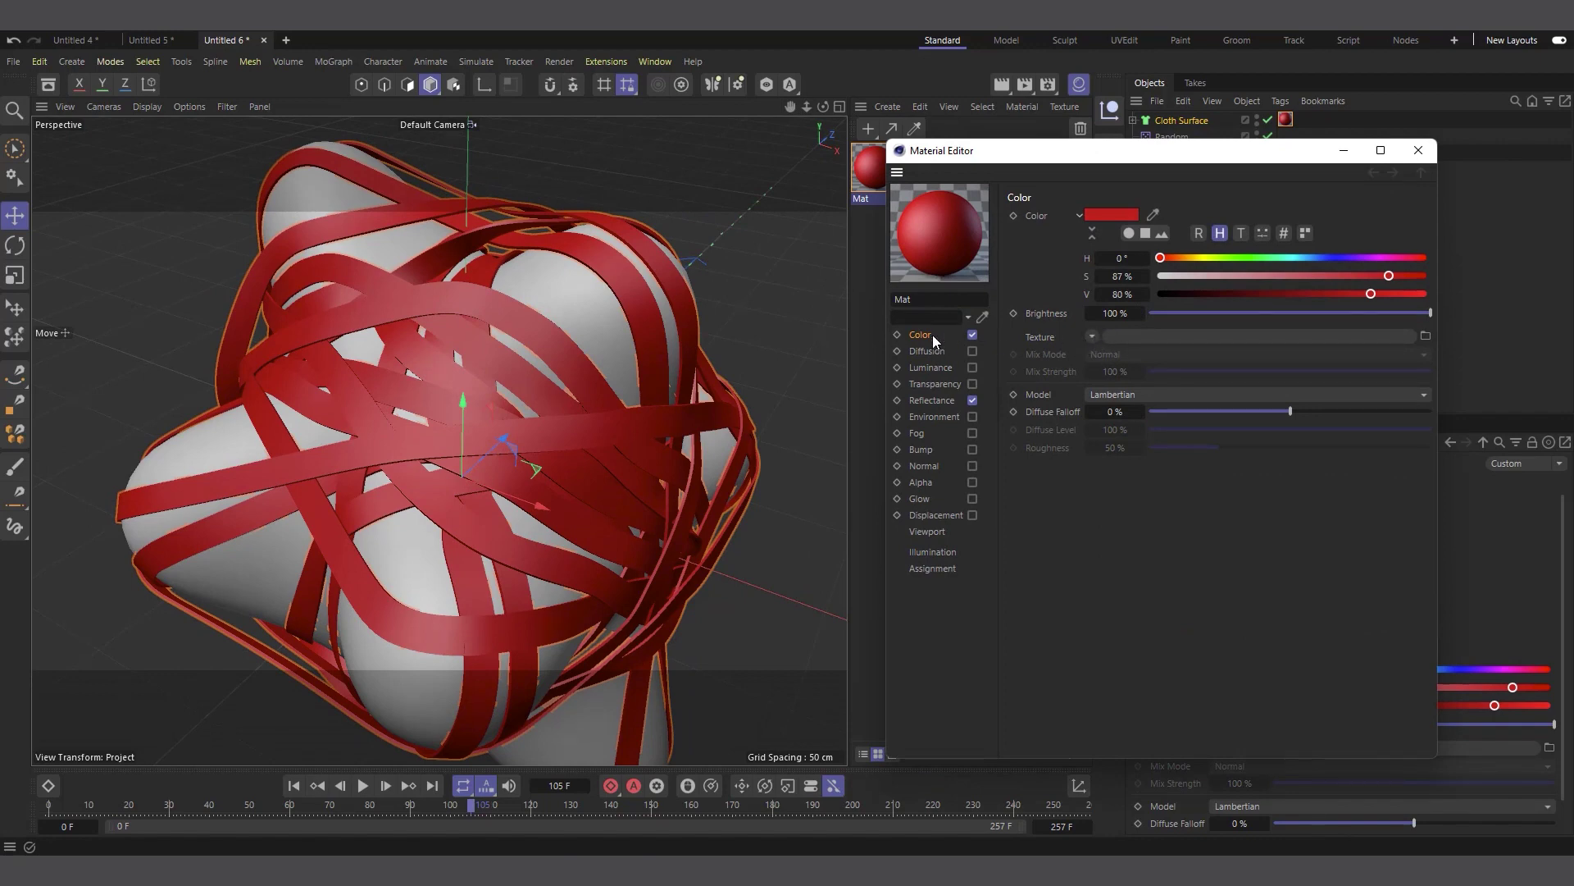
{"action": "left_click", "coordinate": [1093, 336]}
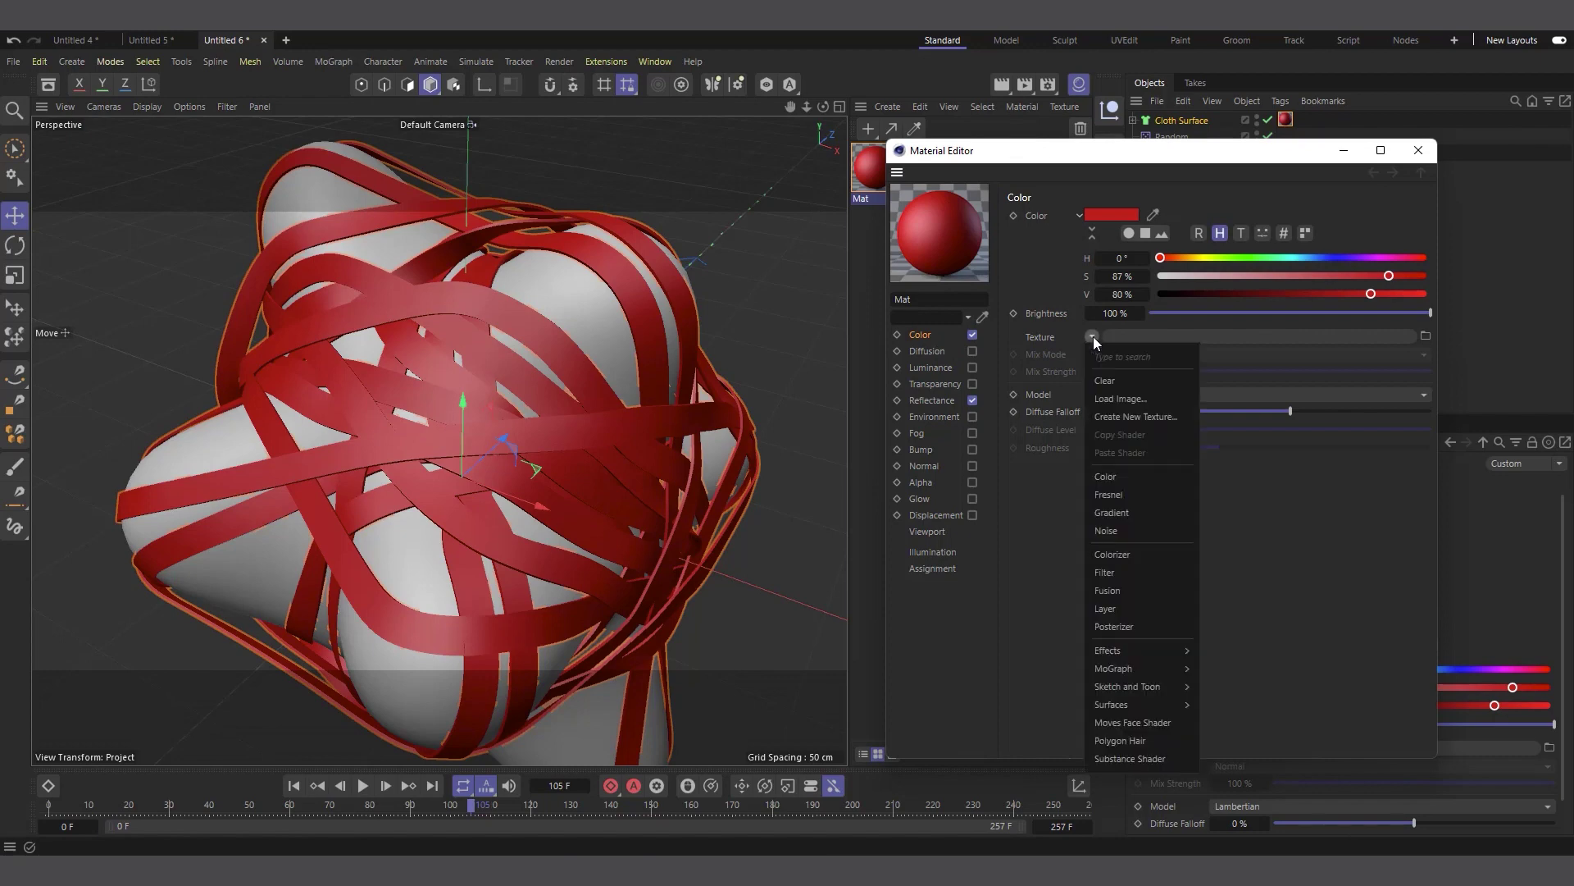
{"action": "mouse_move", "coordinate": [1114, 656]}
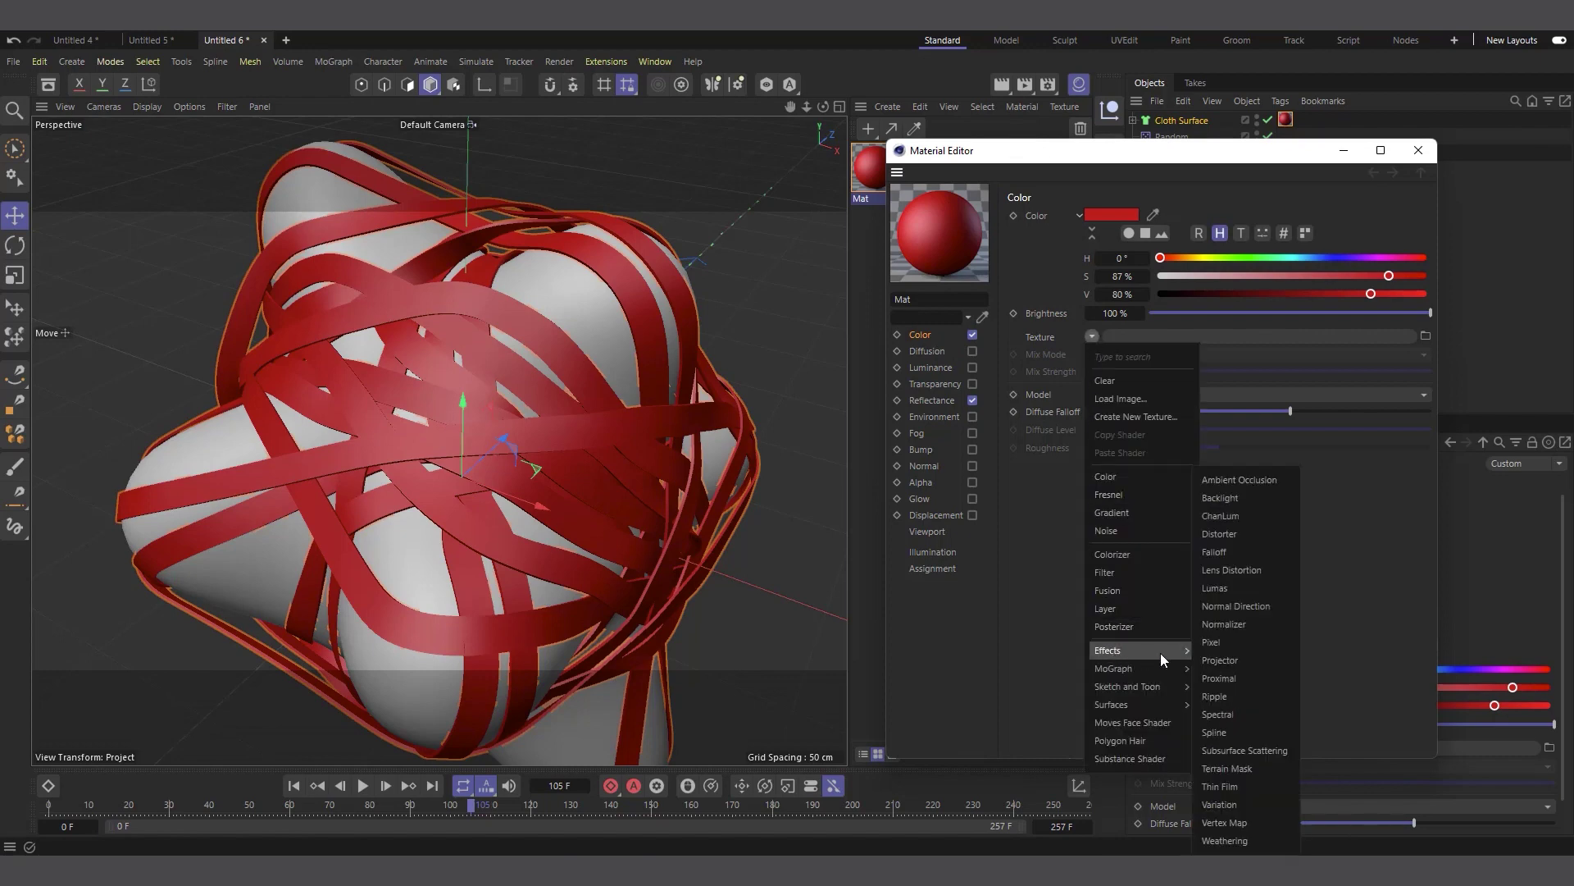
{"action": "left_click", "coordinate": [1256, 807]}
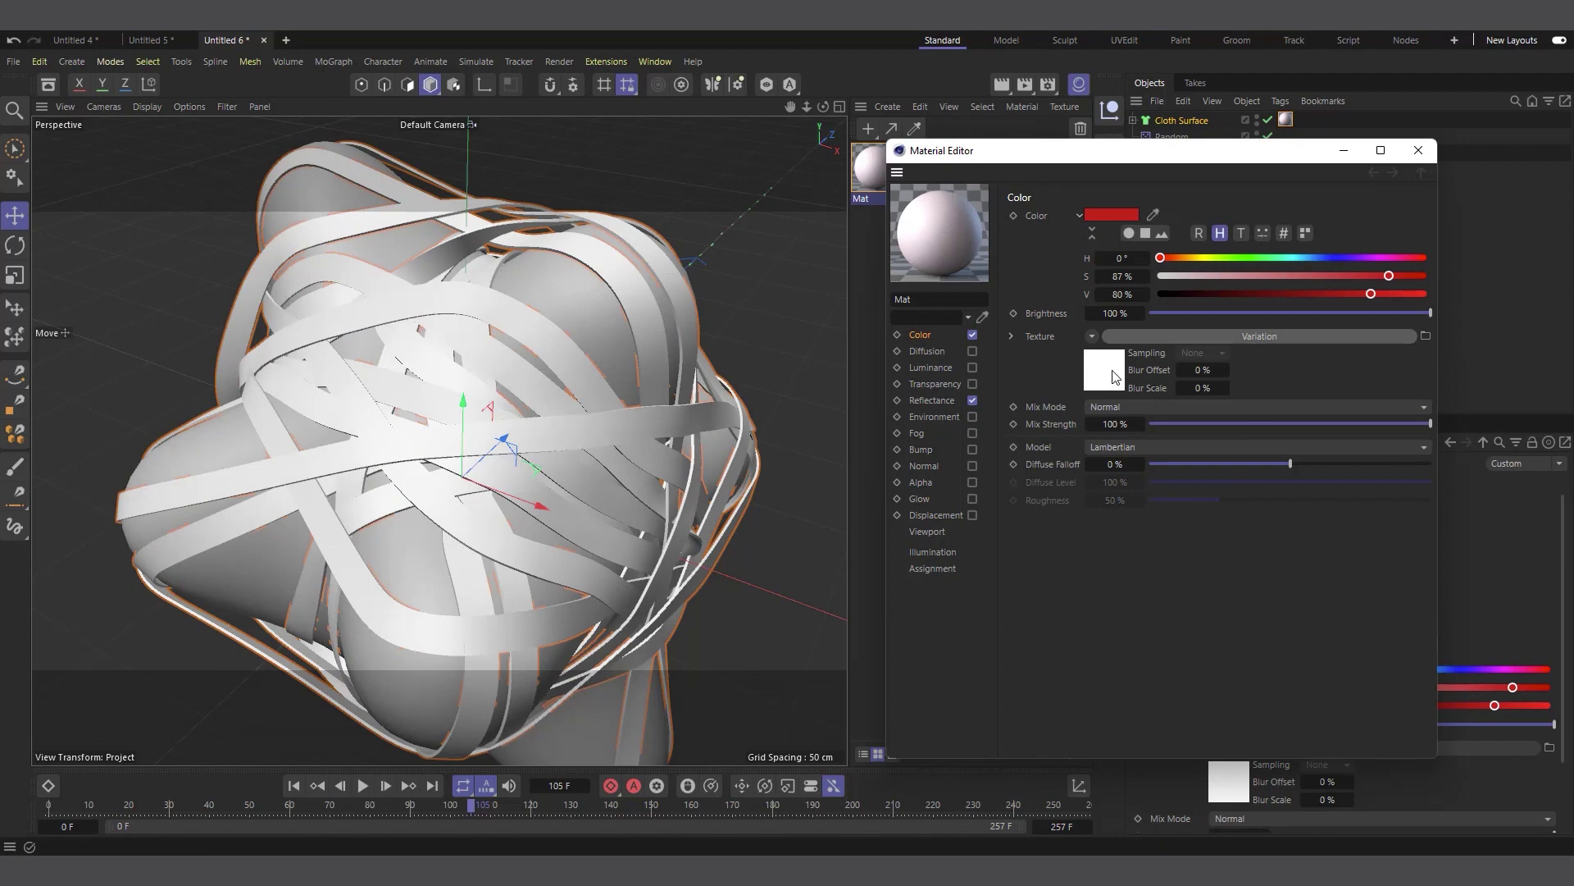
Set the Variation shader's Random Color Mode to Replace, close the material and render the view
{"action": "left_click", "coordinate": [1115, 377]}
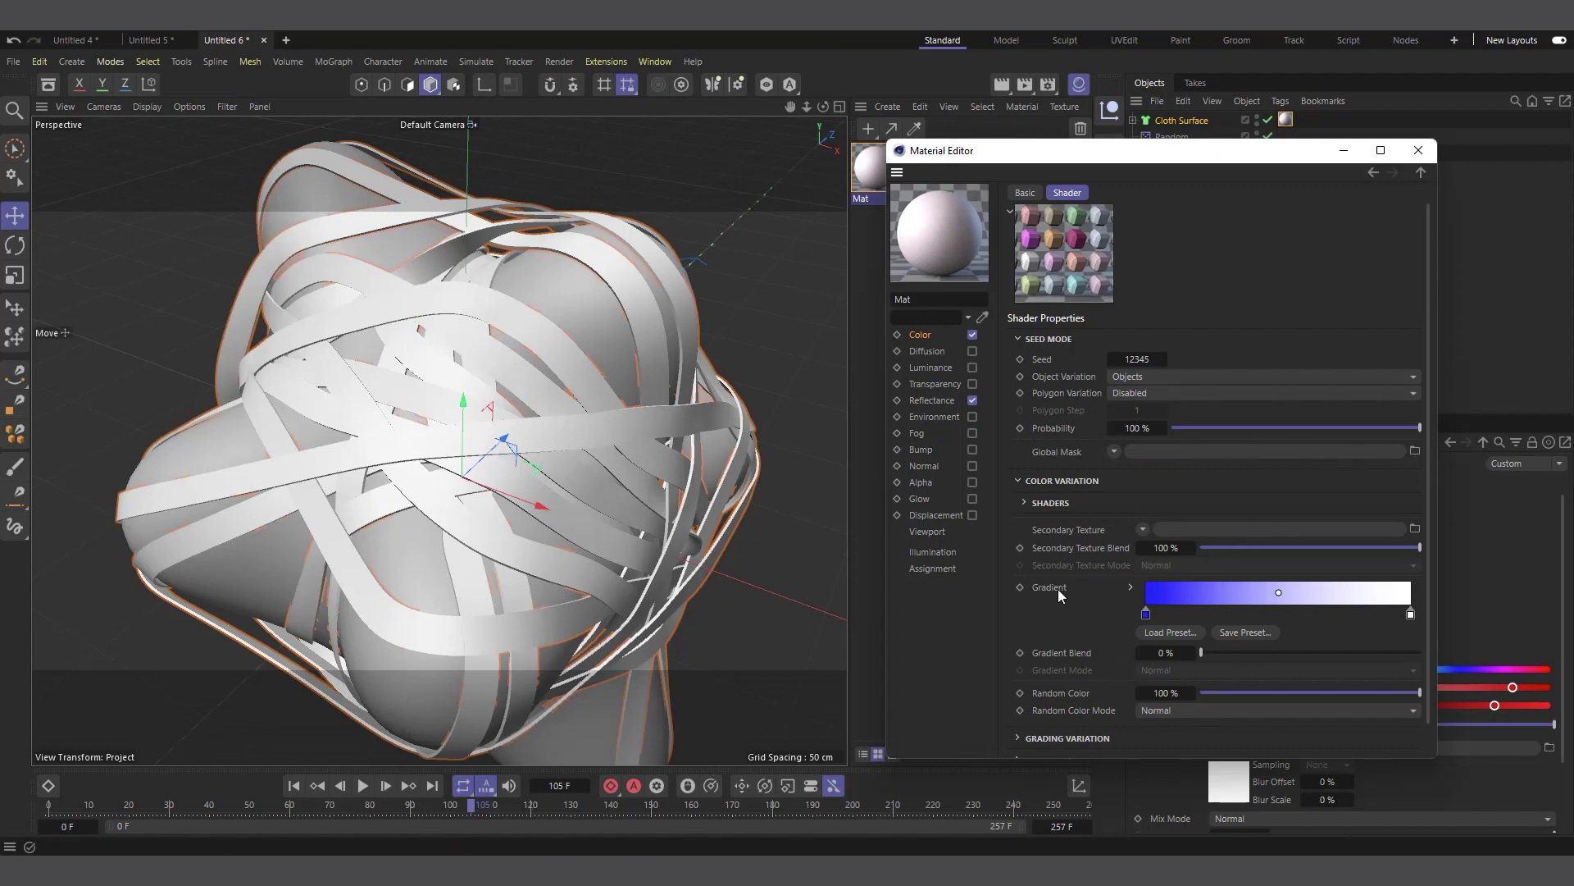
{"action": "scroll", "coordinate": [1050, 541], "scroll_direction": "down", "scroll_amount": 1}
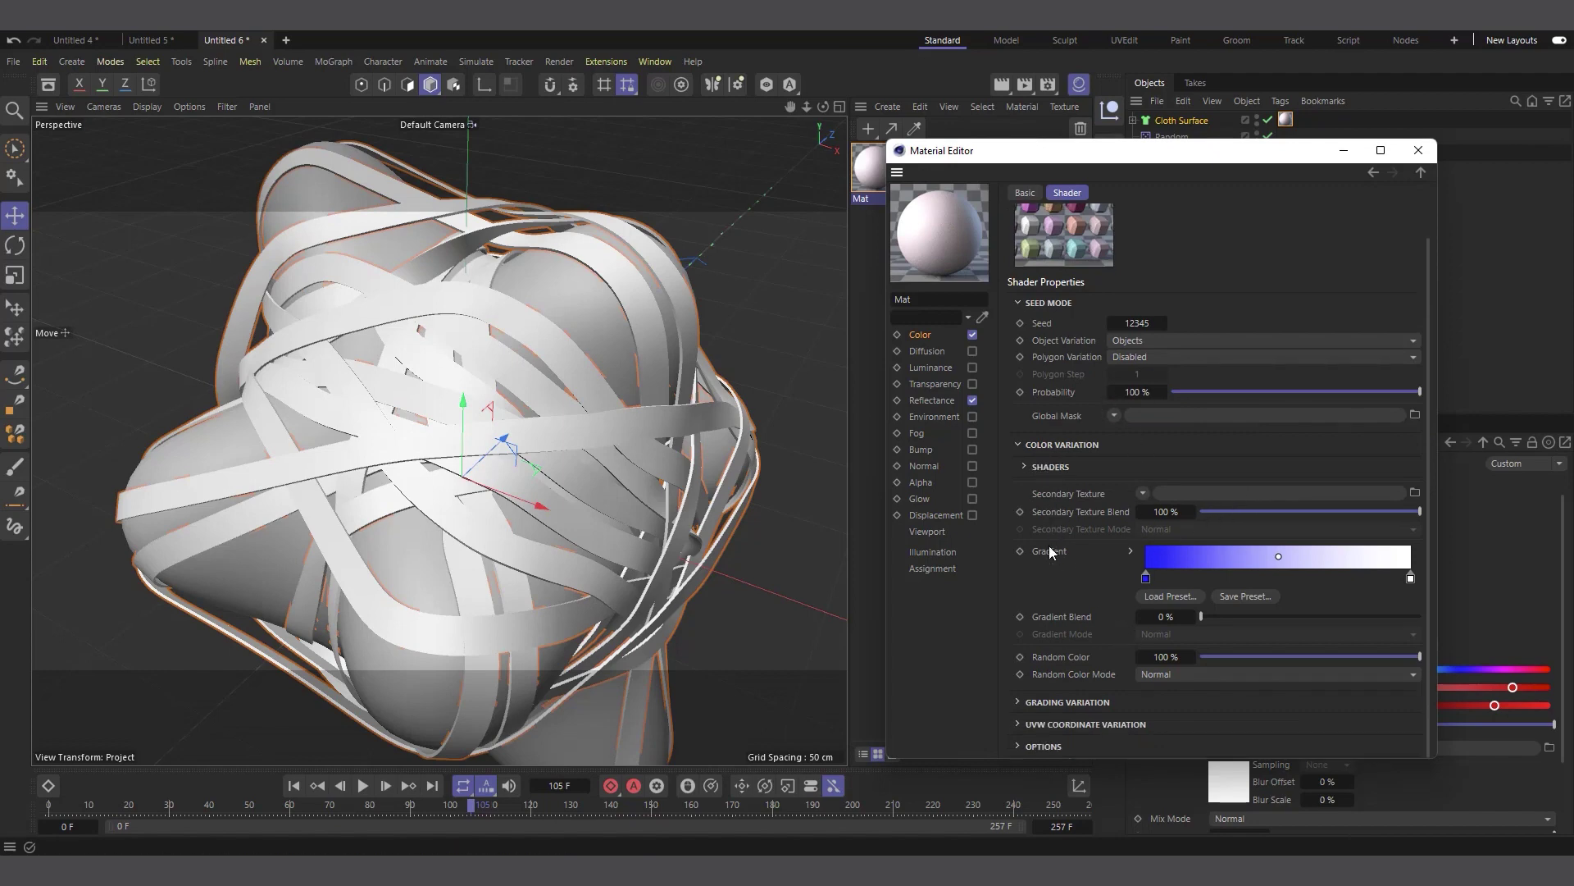
{"action": "left_click", "coordinate": [1193, 674]}
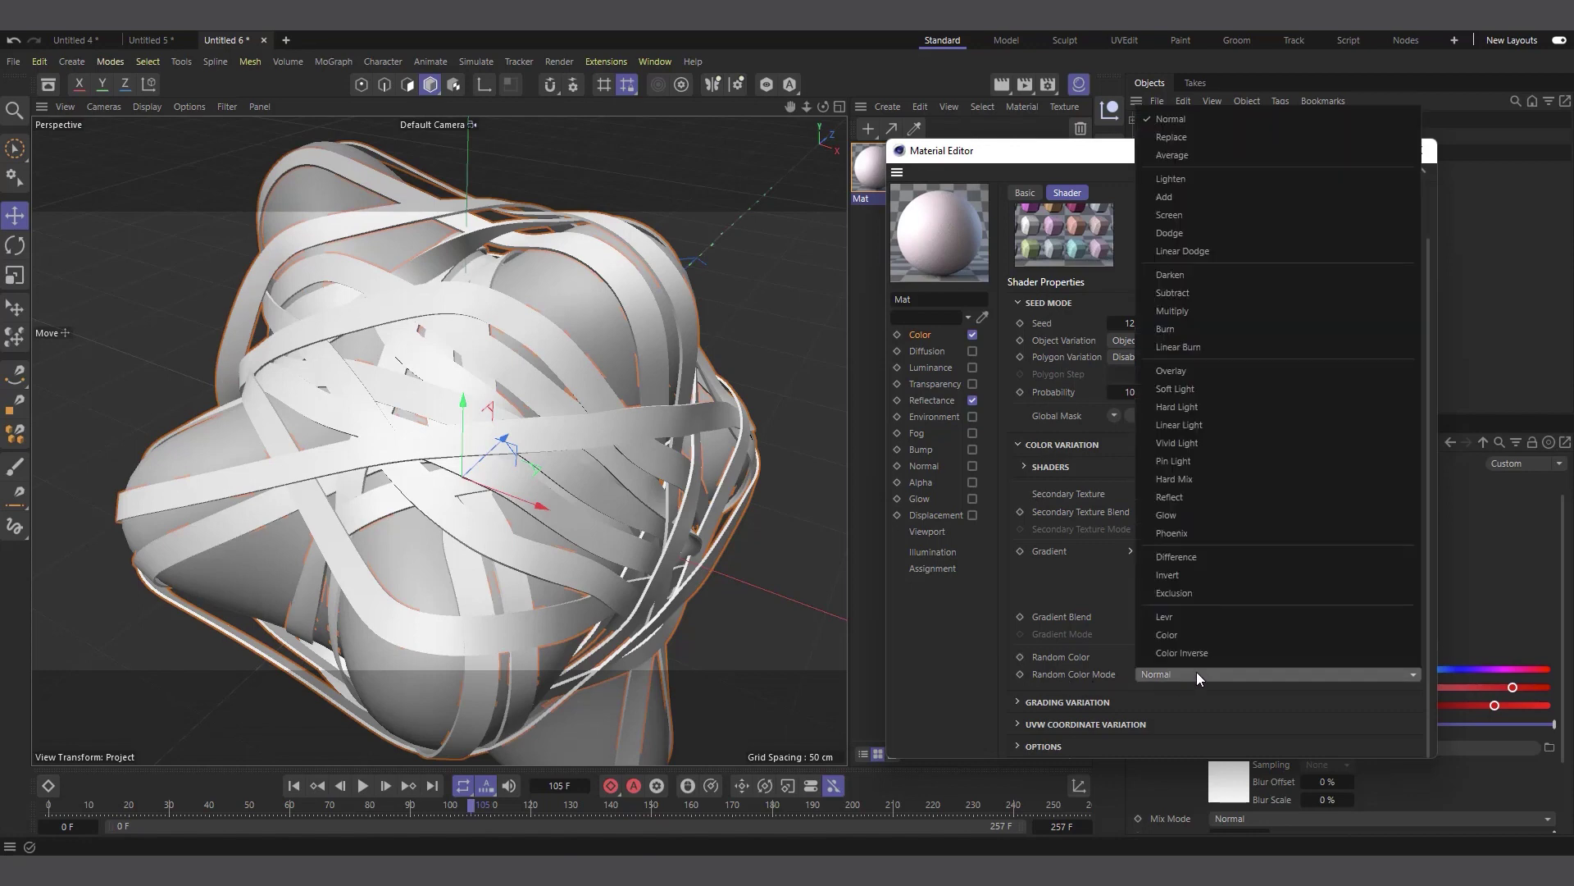
{"action": "left_click", "coordinate": [1182, 140]}
{"action": "left_click", "coordinate": [1419, 150]}
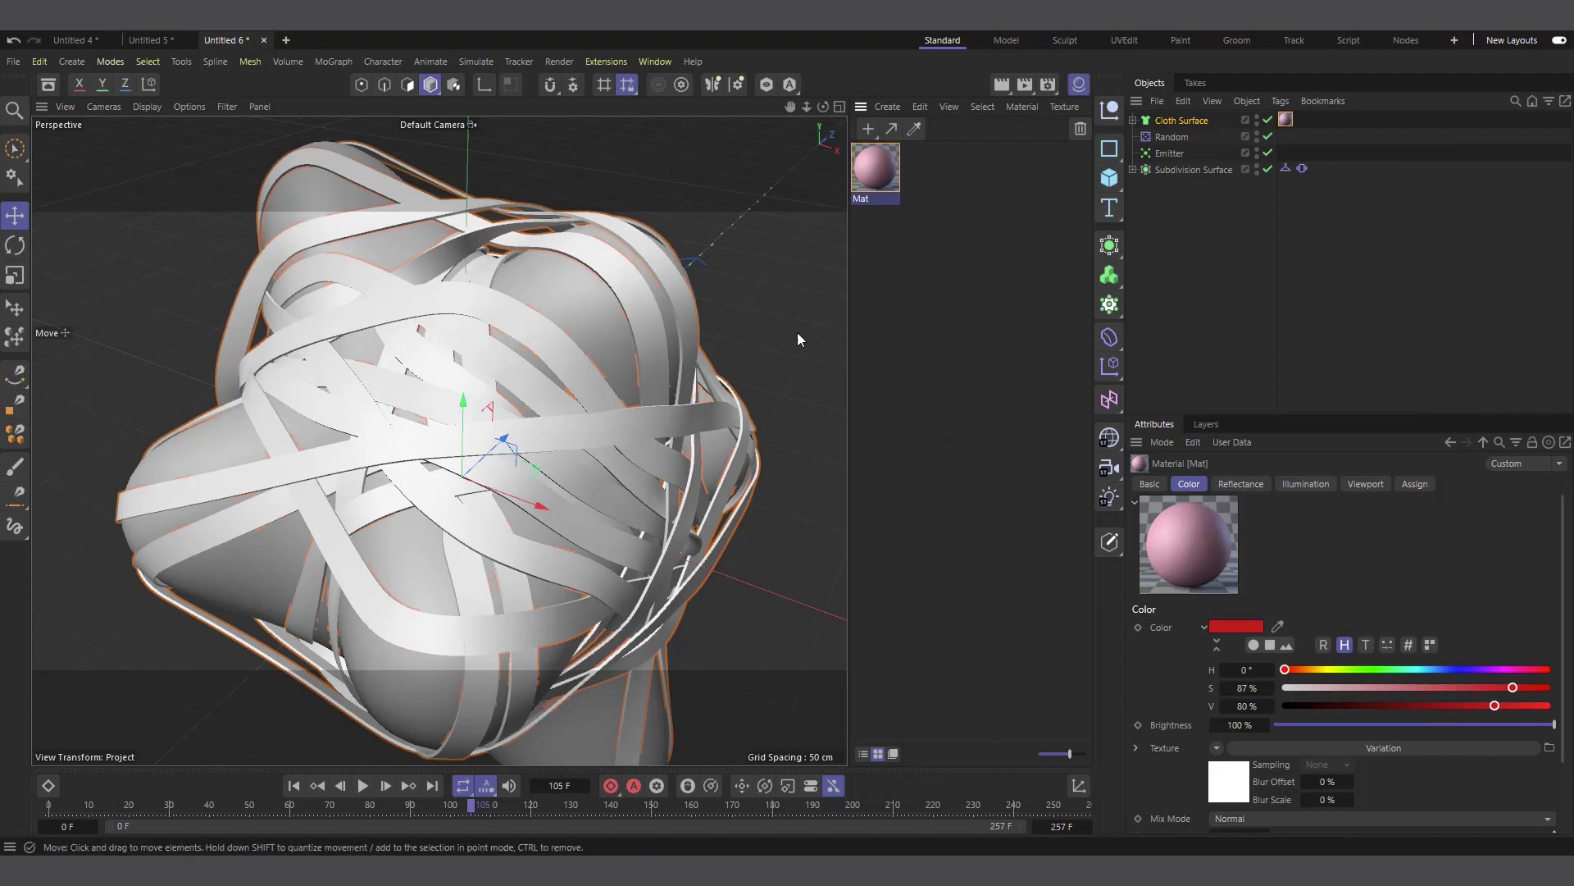
{"action": "left_click", "coordinate": [999, 85]}
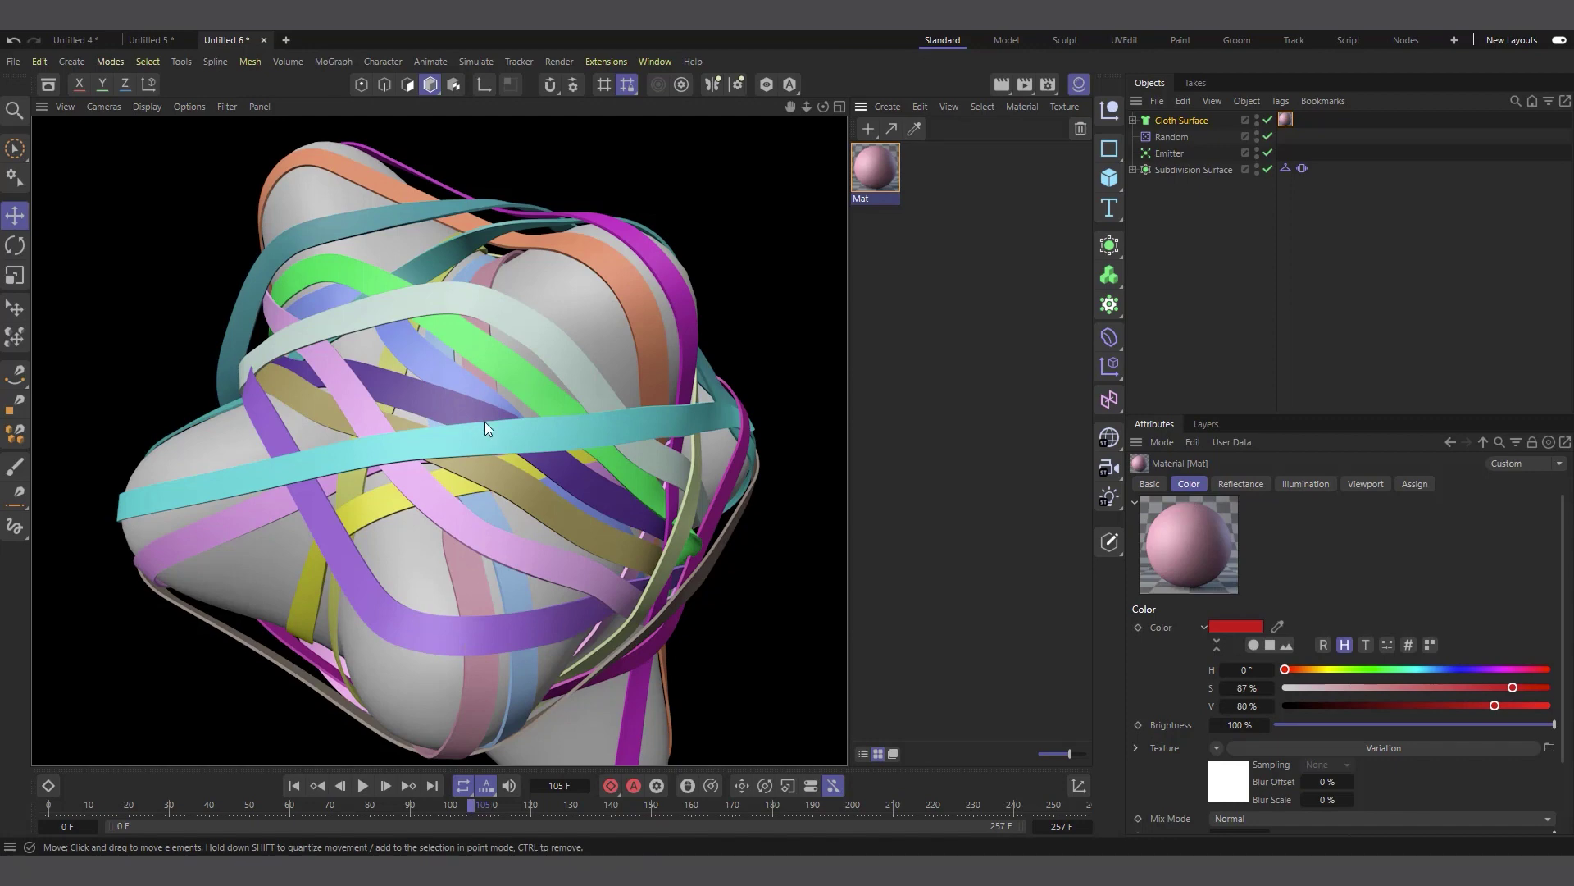
Reopen the material's Variation shader, set Random Color Mode back to Normal and reduce Random Color to 0%
{"action": "left_click", "coordinate": [881, 174]}
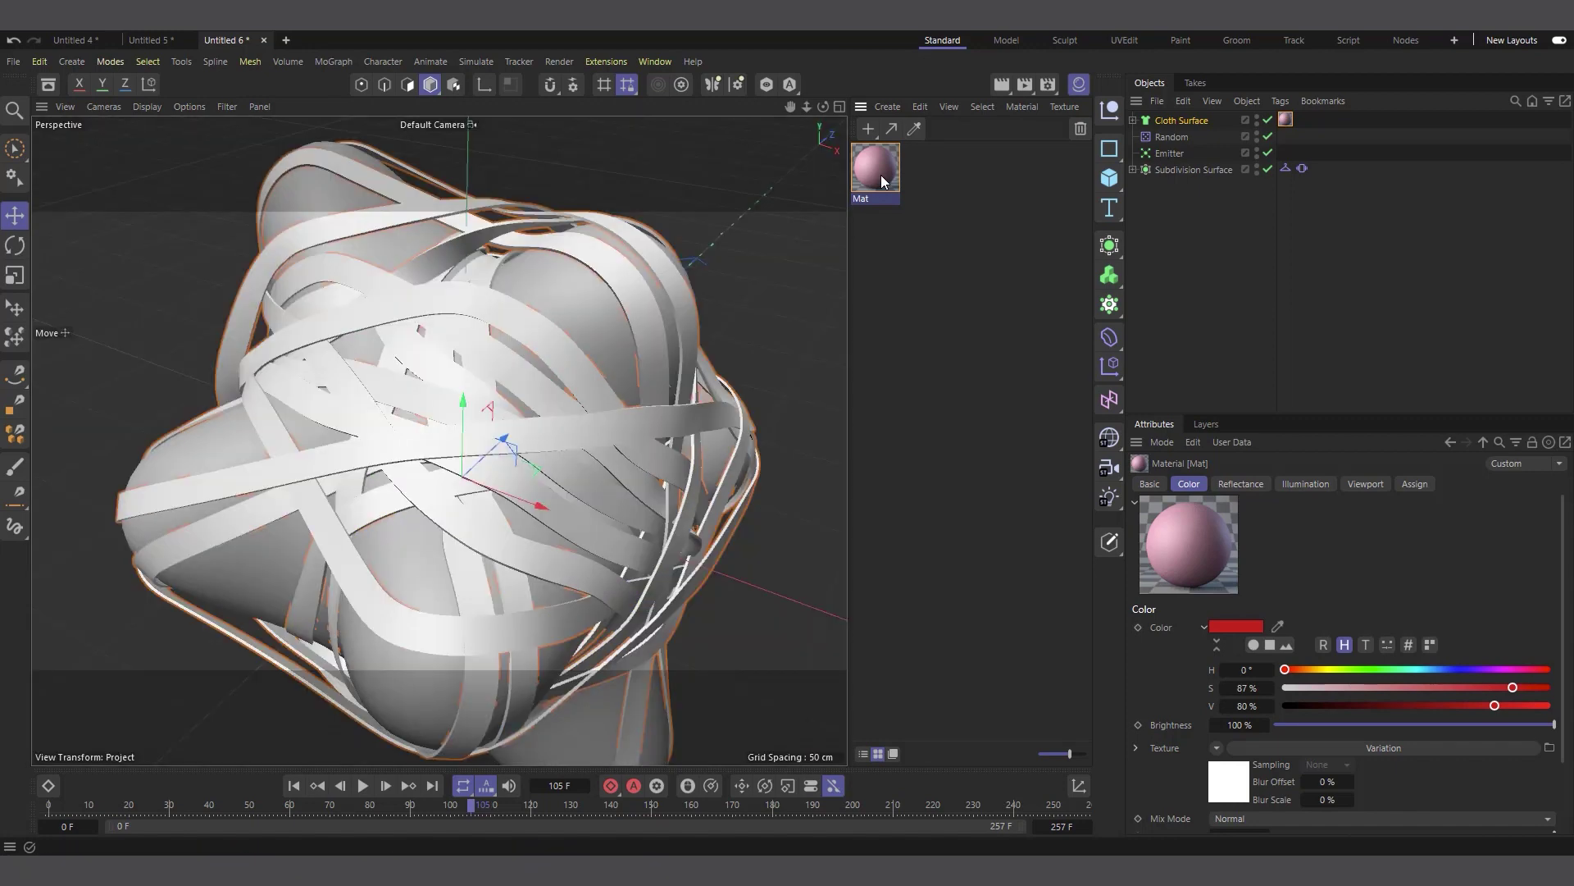
{"action": "double_click", "coordinate": [897, 168]}
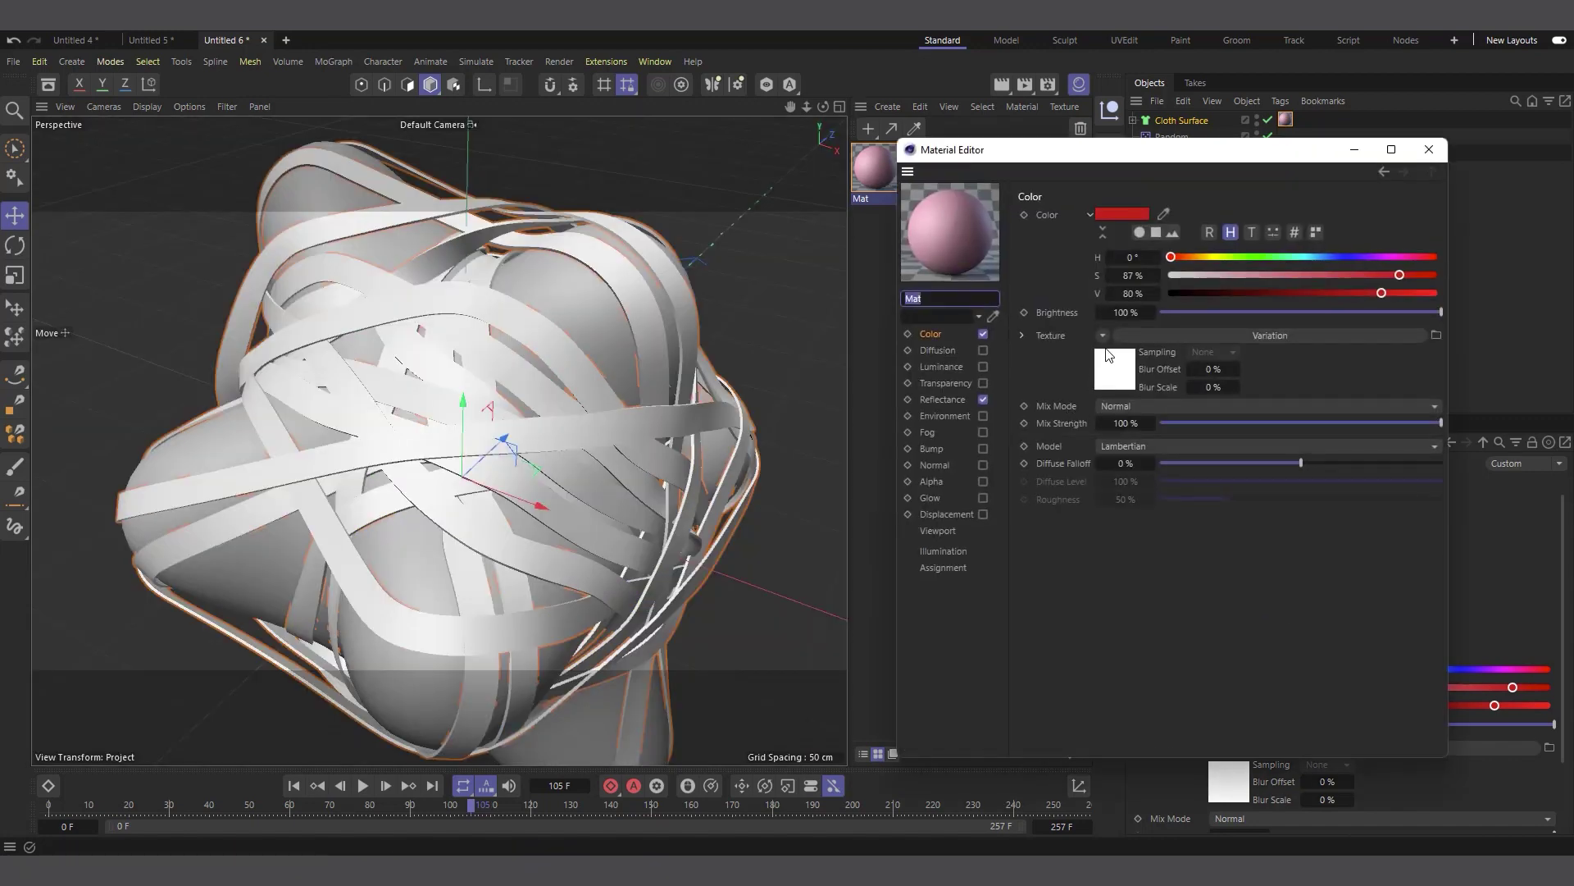
{"action": "left_click", "coordinate": [1109, 377]}
{"action": "scroll", "coordinate": [1075, 578], "scroll_direction": "down", "scroll_amount": 1}
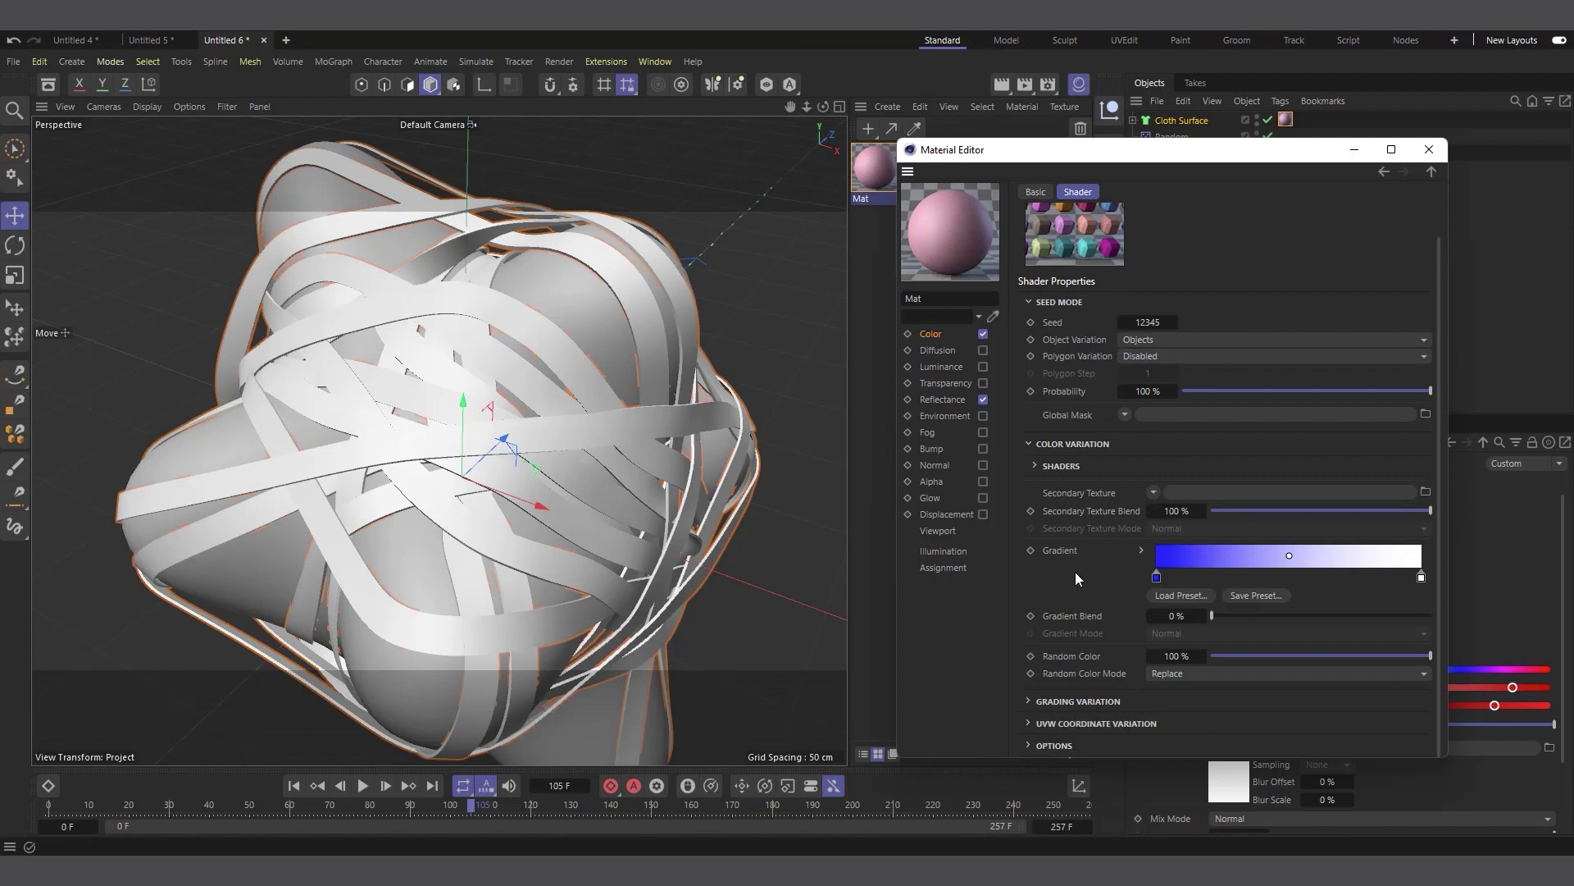
{"action": "left_click", "coordinate": [1183, 674]}
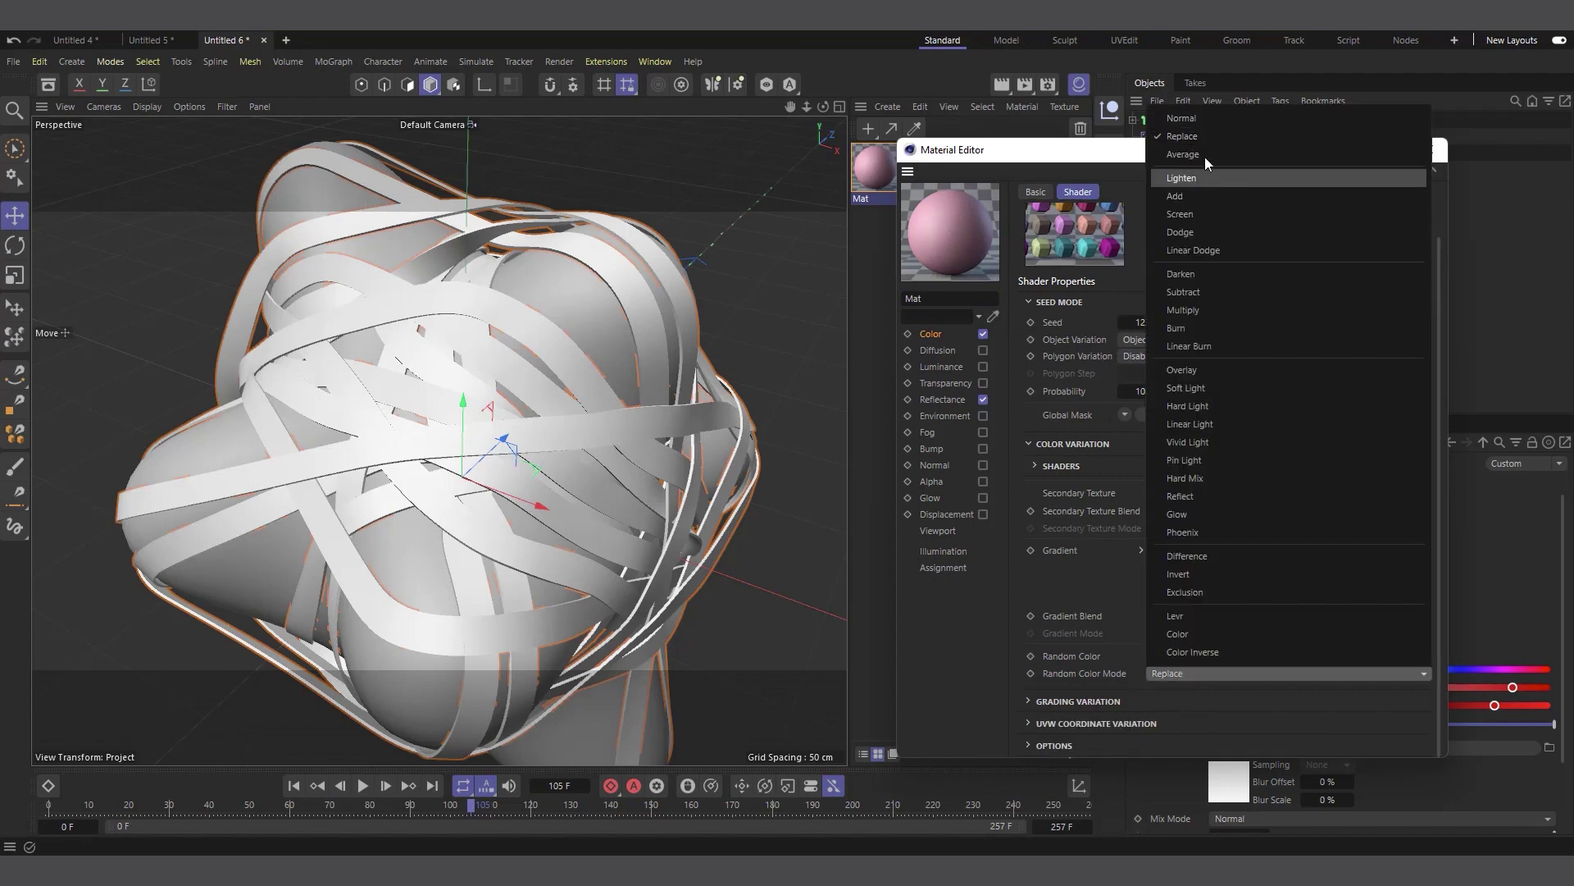
{"action": "left_click", "coordinate": [1197, 121]}
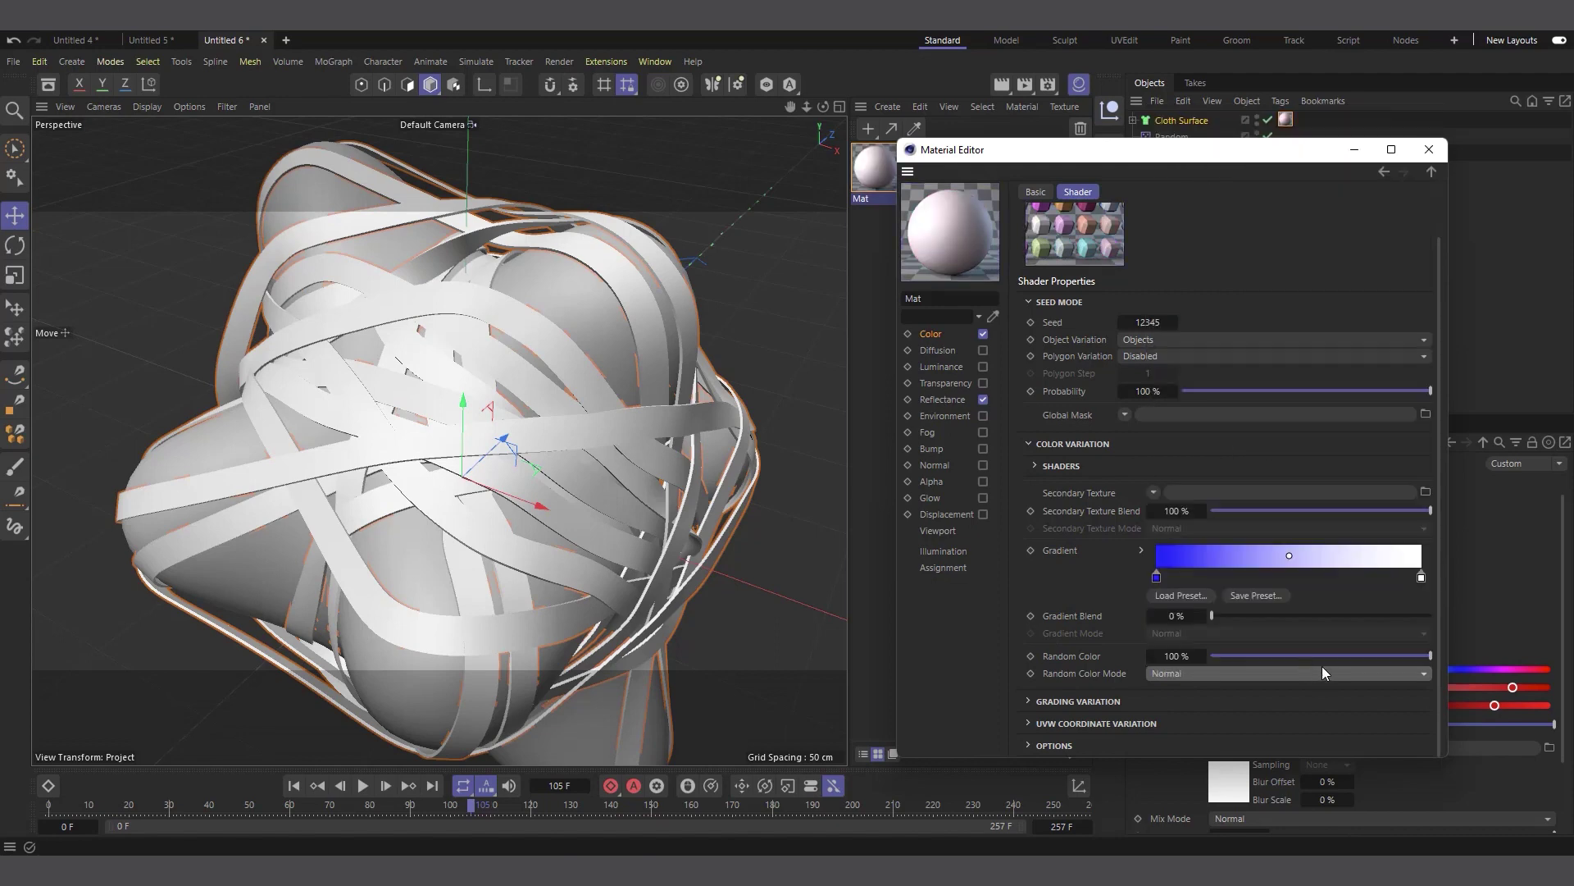
{"action": "left_click_drag", "start_coordinate": [1336, 657], "coordinate": [1109, 664]}
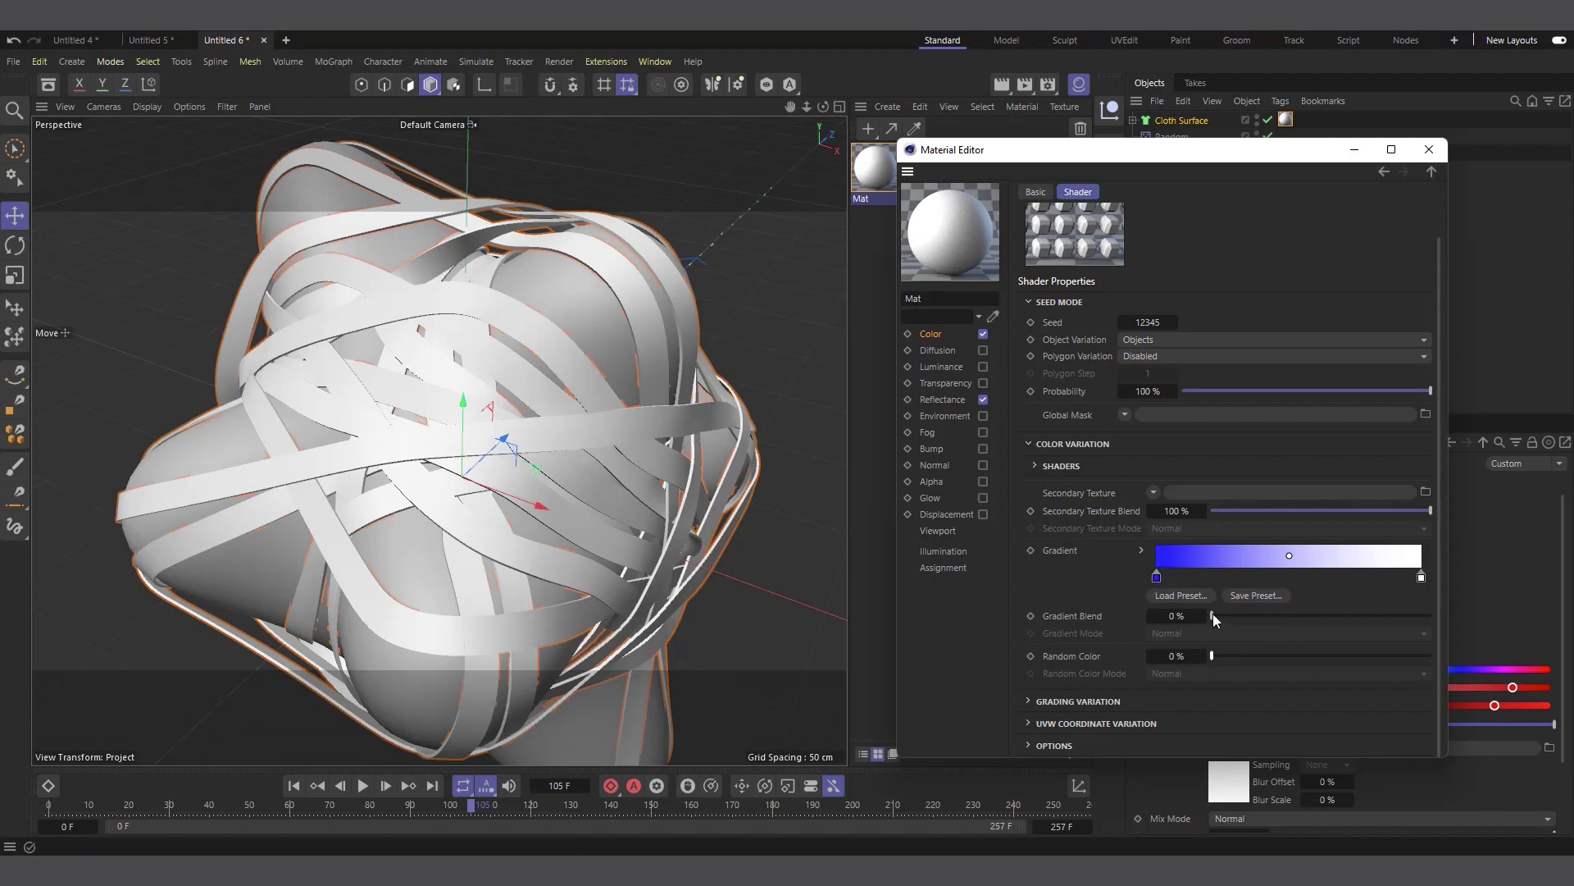
Set the Variation shader's Gradient Blend to 100% and Gradient Mode to Replace, and render the view
{"action": "left_click_drag", "start_coordinate": [1213, 616], "coordinate": [1282, 625]}
{"action": "left_click_drag", "start_coordinate": [1391, 619], "coordinate": [1463, 617]}
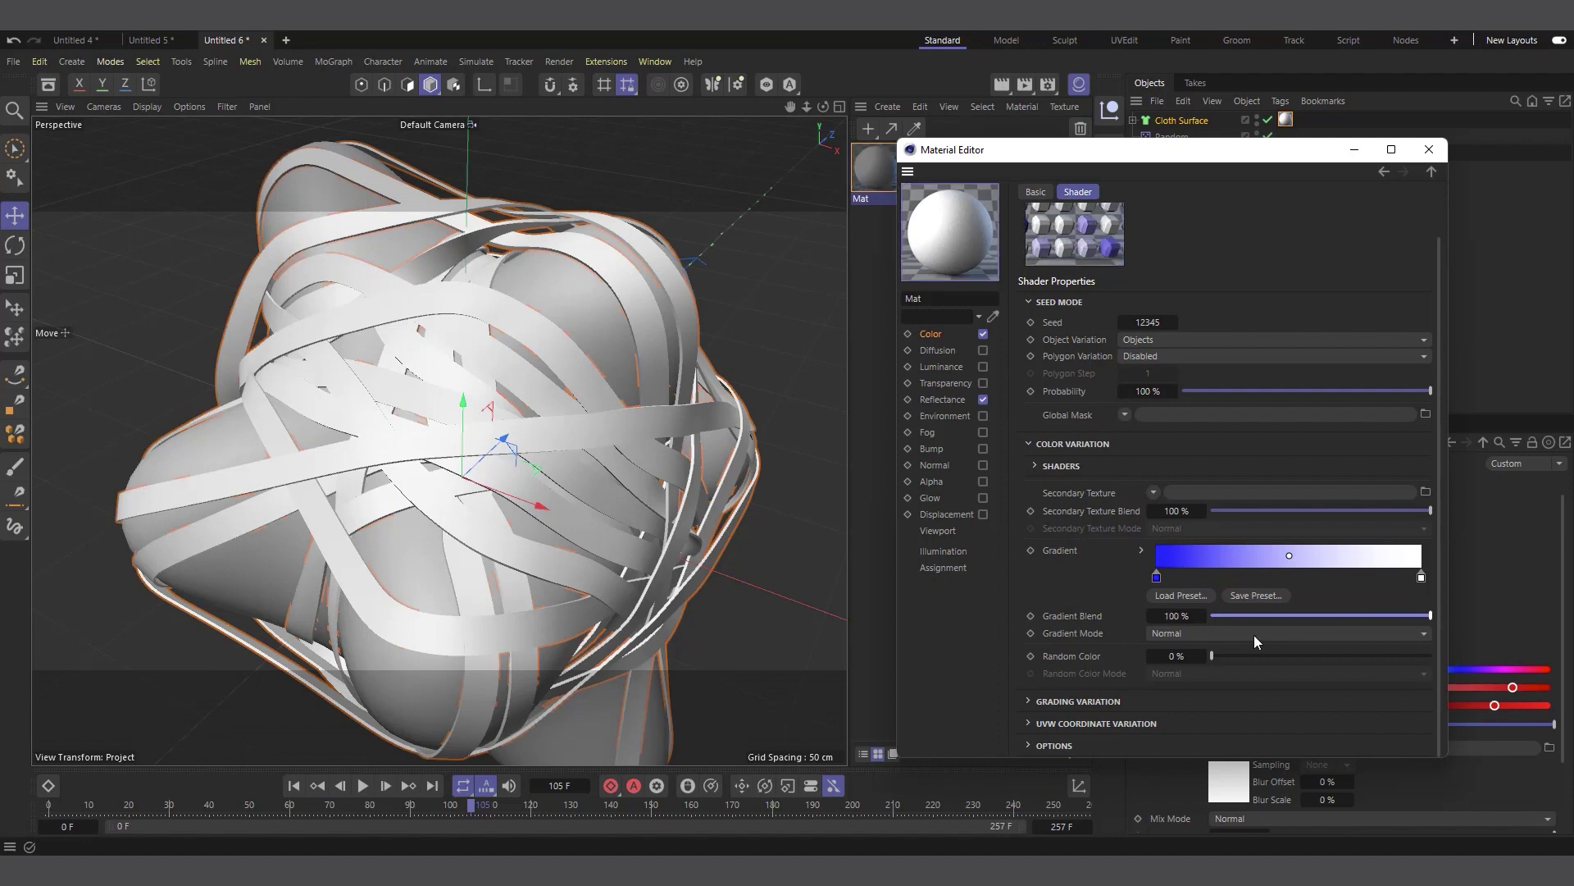
{"action": "left_click", "coordinate": [1173, 636]}
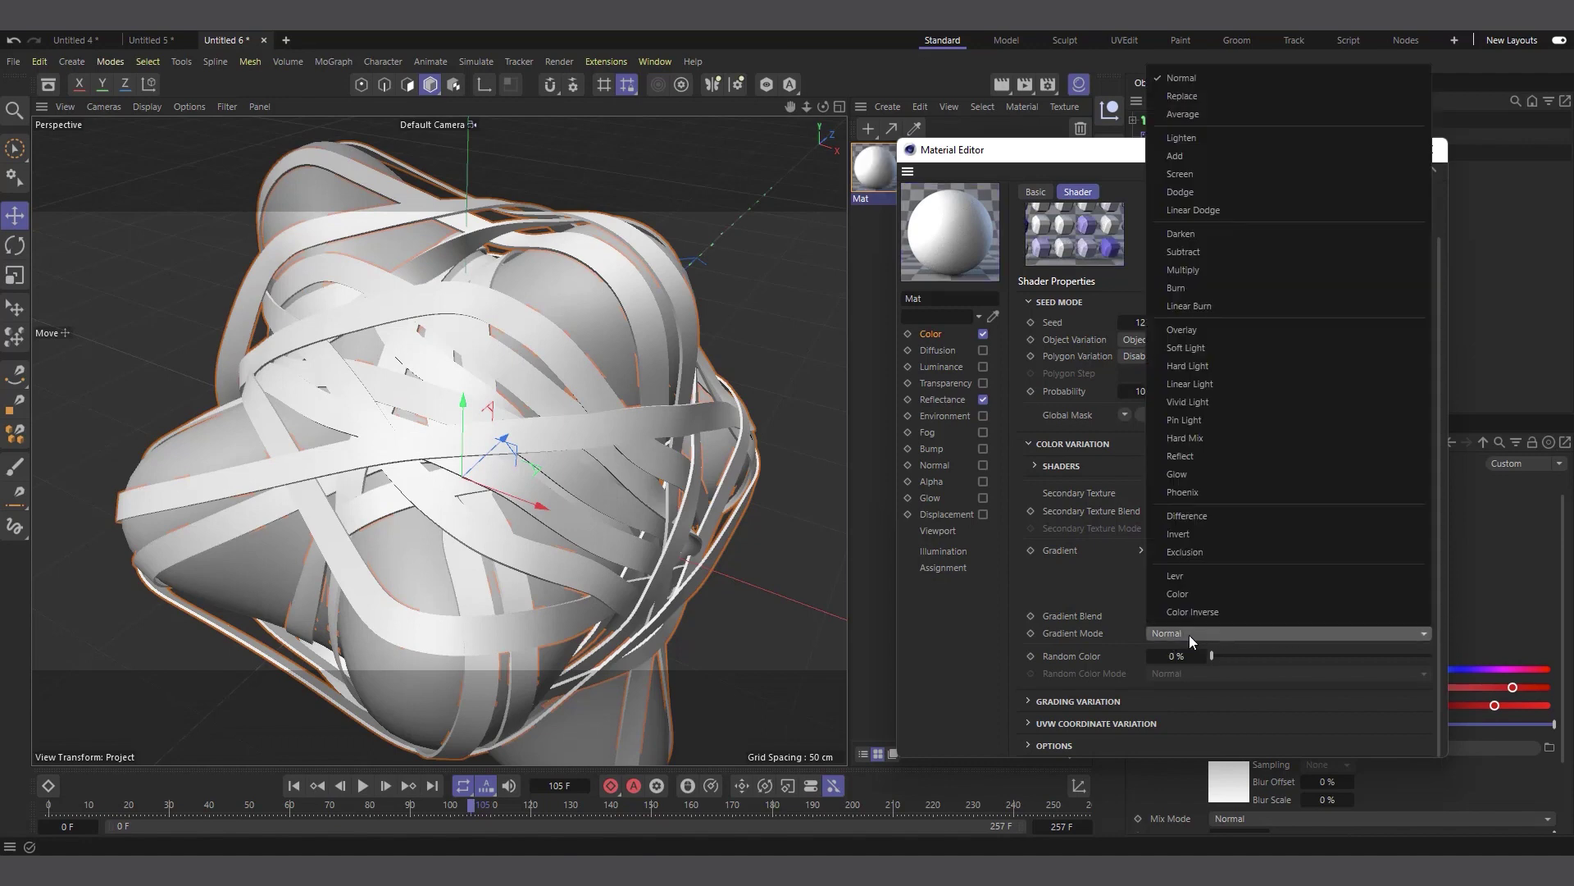
{"action": "left_click", "coordinate": [1199, 98]}
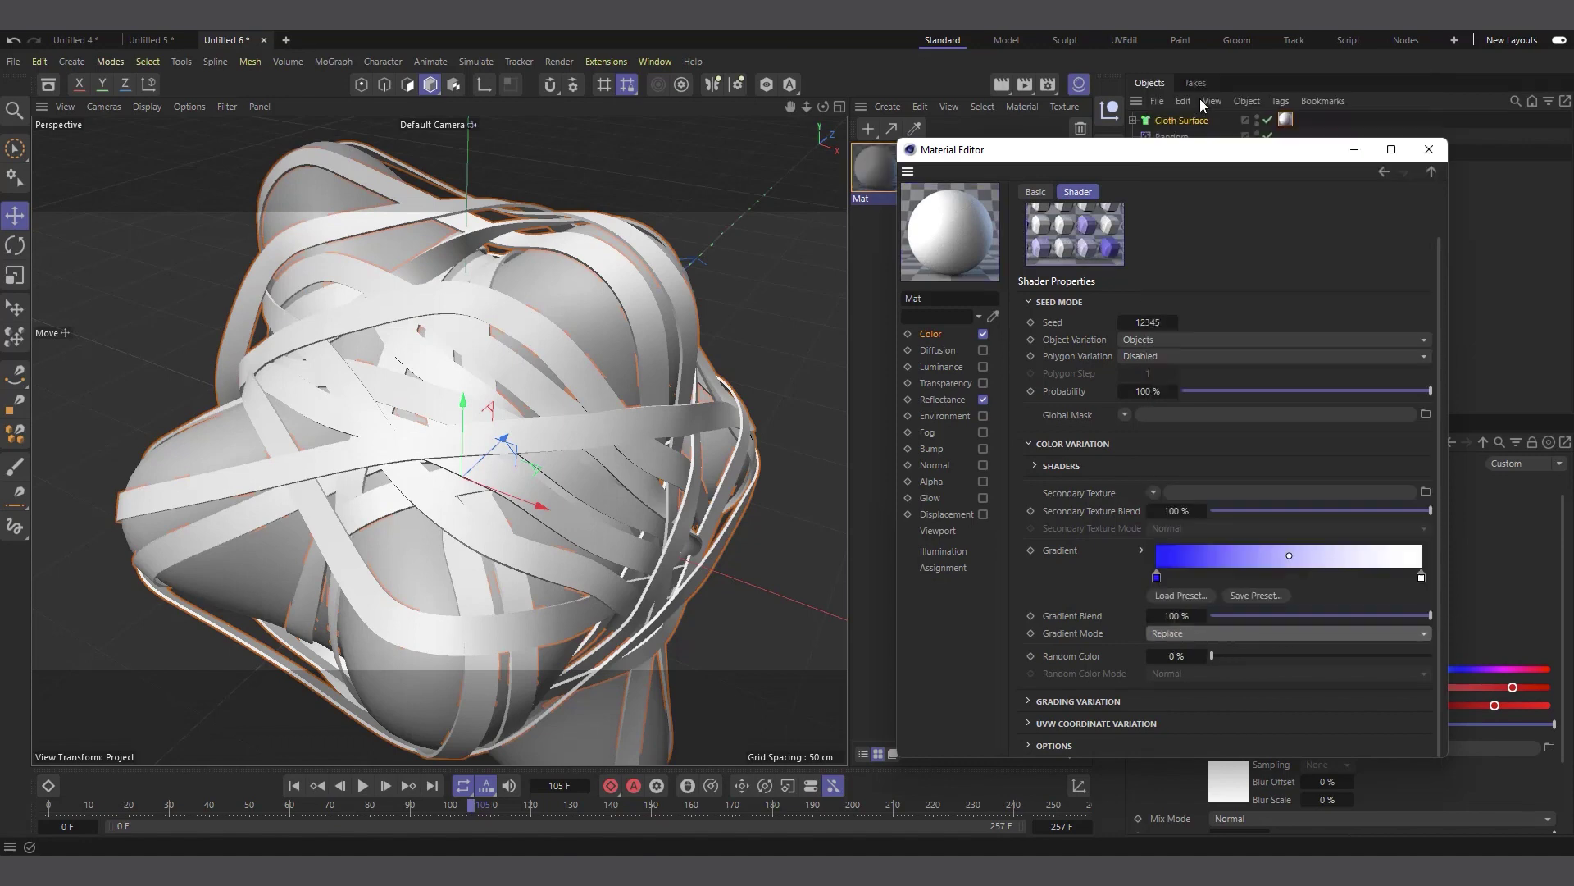
{"action": "left_click", "coordinate": [1009, 79]}
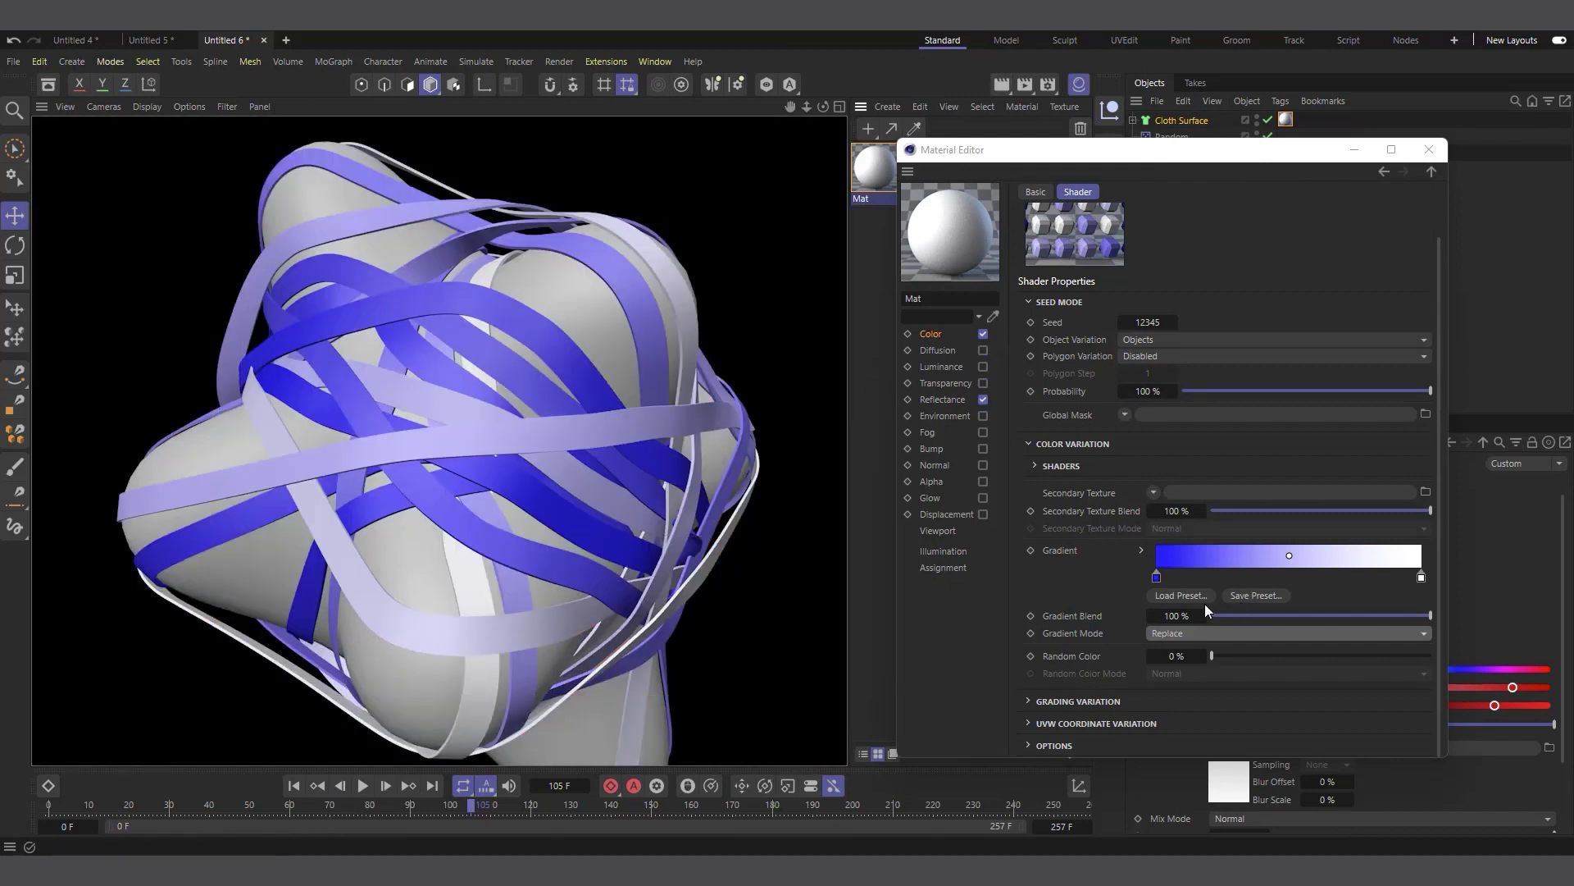
Add a knot at about 55% of the Variation shader's gradient and colour it red
{"action": "left_click", "coordinate": [1303, 576]}
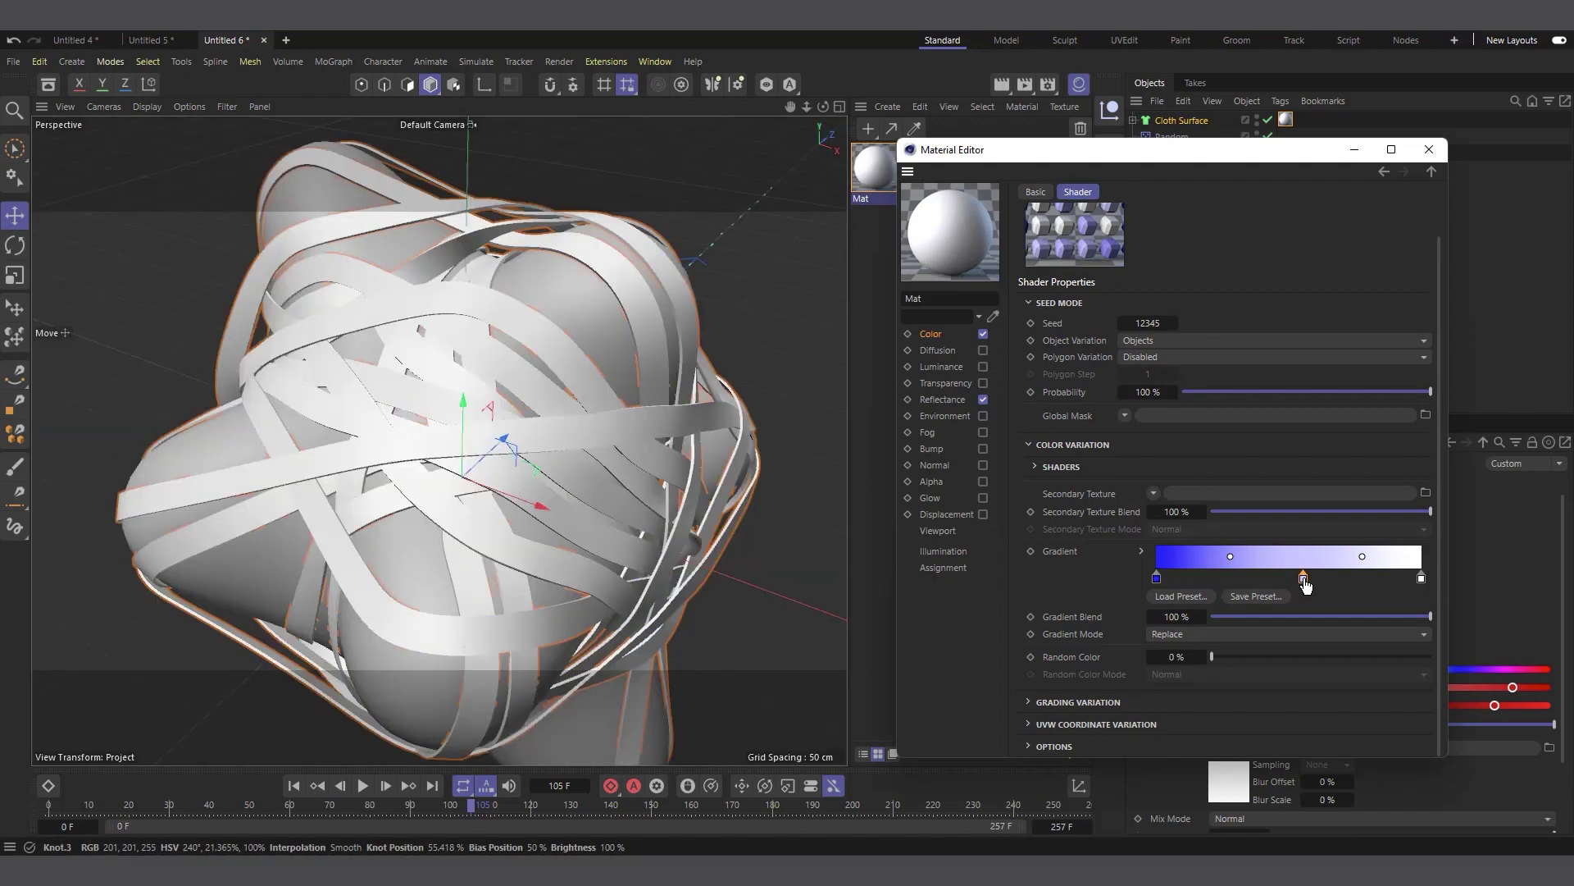
{"action": "double_click", "coordinate": [1304, 579]}
{"action": "left_click_drag", "start_coordinate": [1331, 613], "coordinate": [1375, 630]}
{"action": "left_click", "coordinate": [1186, 674]}
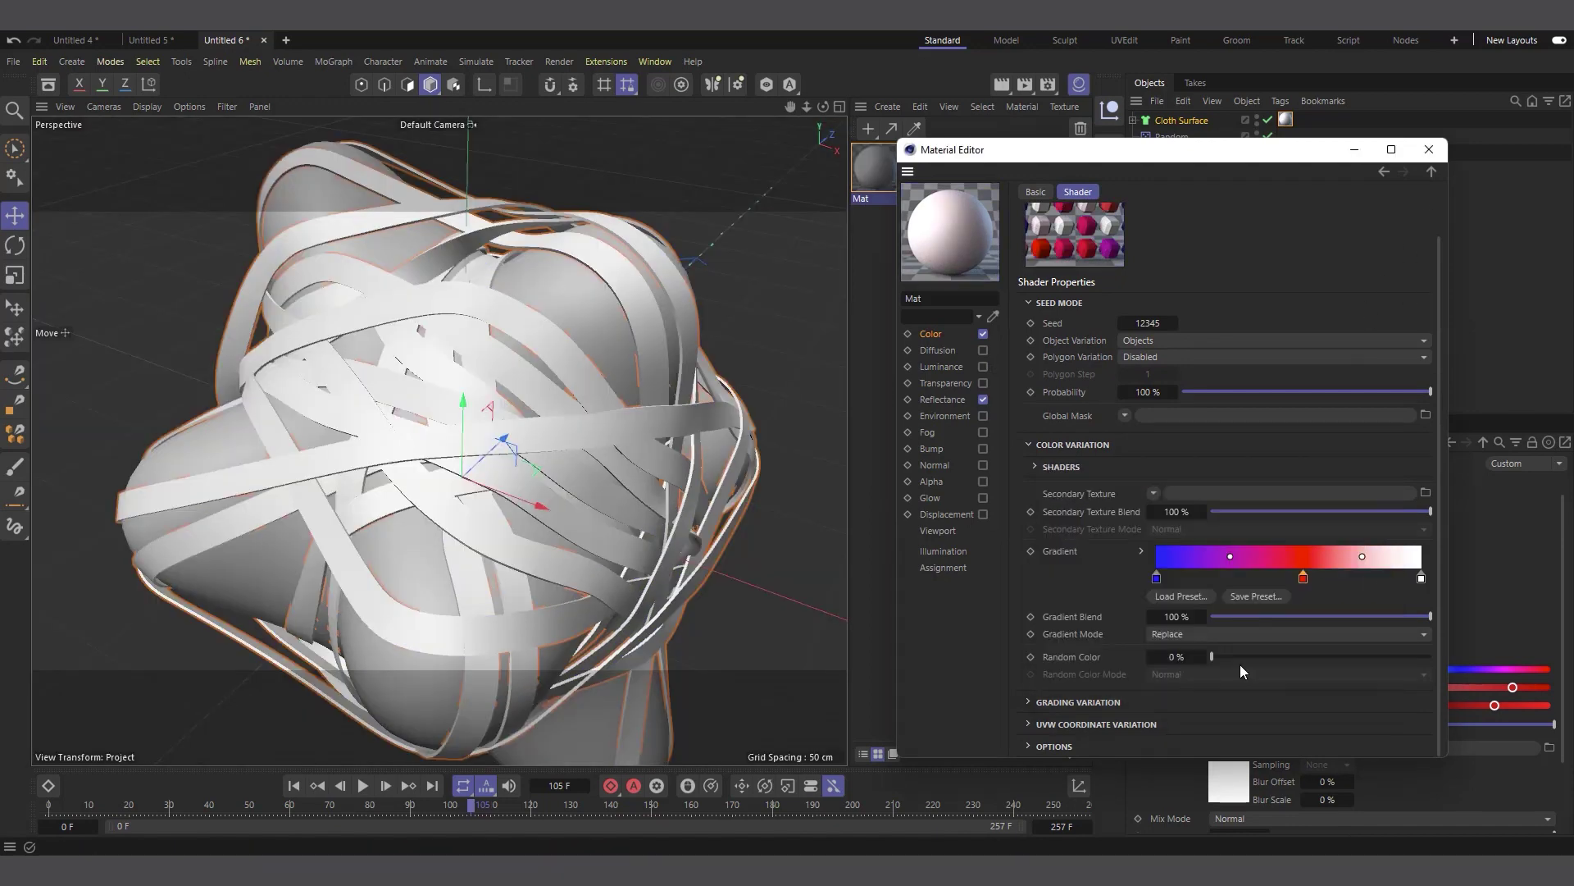
Add a golden-orange knot (hue 42°, full saturation) at about 21% of the Variation shader's gradient, close the material and render the view
{"action": "left_click", "coordinate": [1211, 578]}
{"action": "double_click", "coordinate": [1212, 579]}
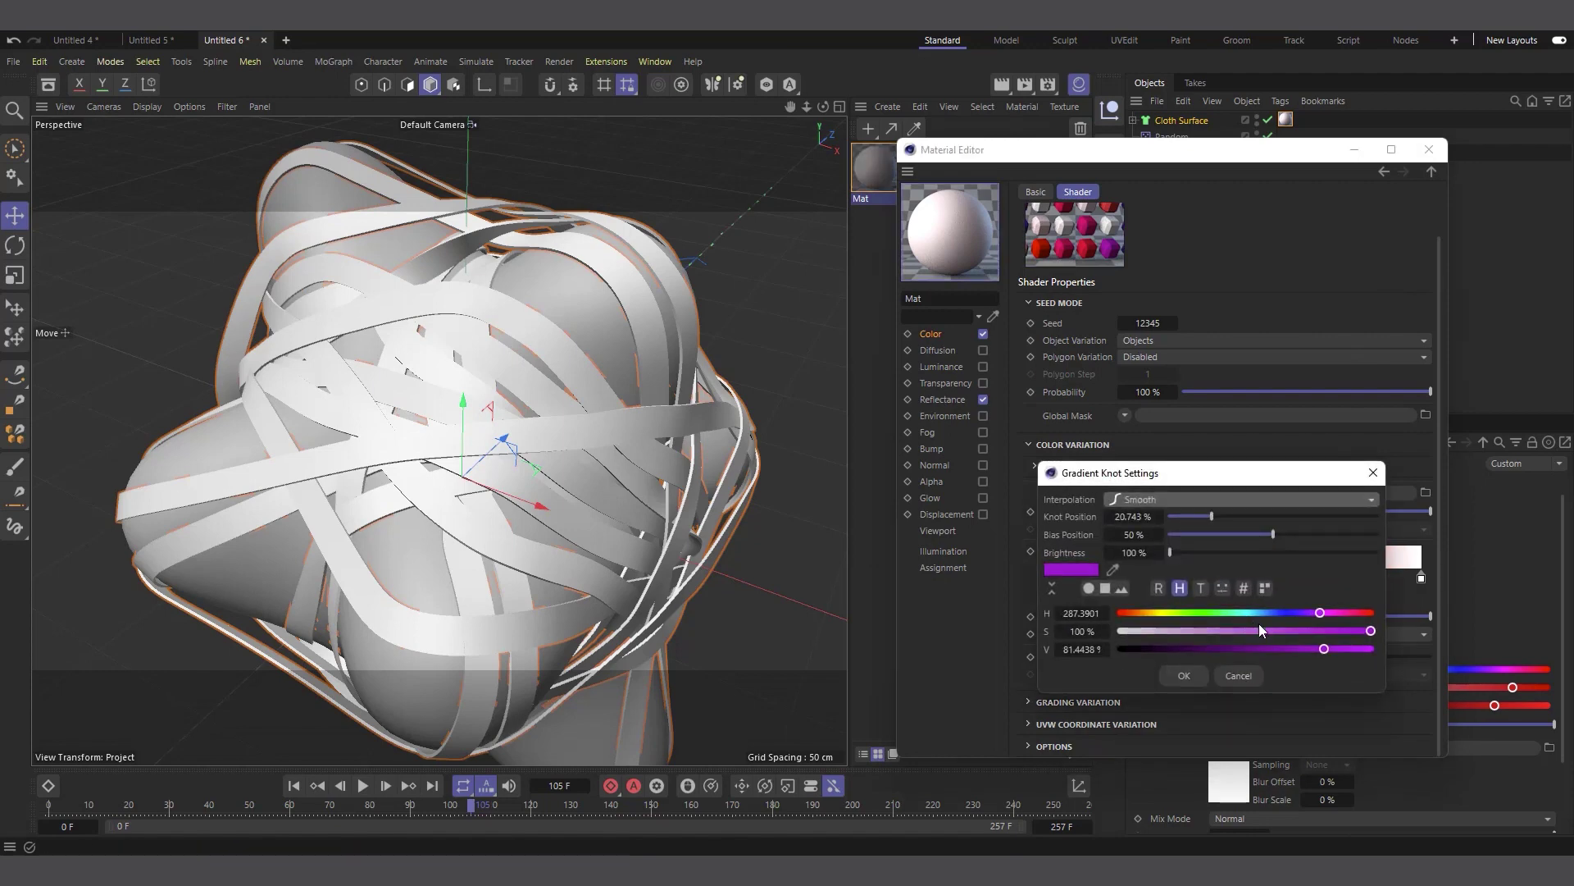
{"action": "left_click", "coordinate": [1152, 614]}
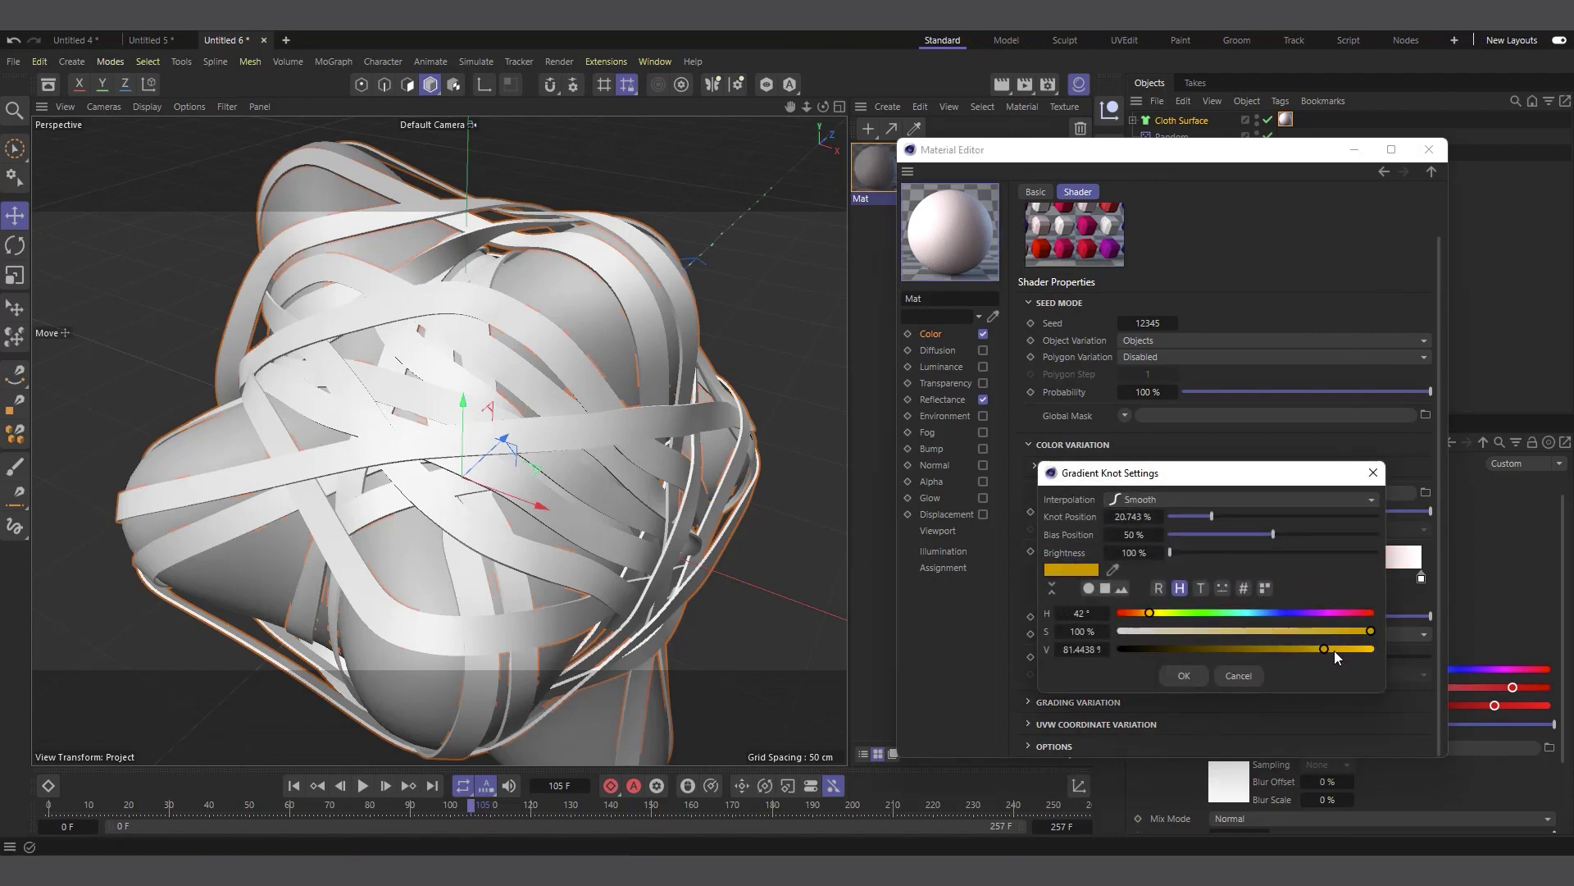
{"action": "left_click_drag", "start_coordinate": [1335, 651], "coordinate": [1361, 652]}
{"action": "left_click", "coordinate": [1183, 674]}
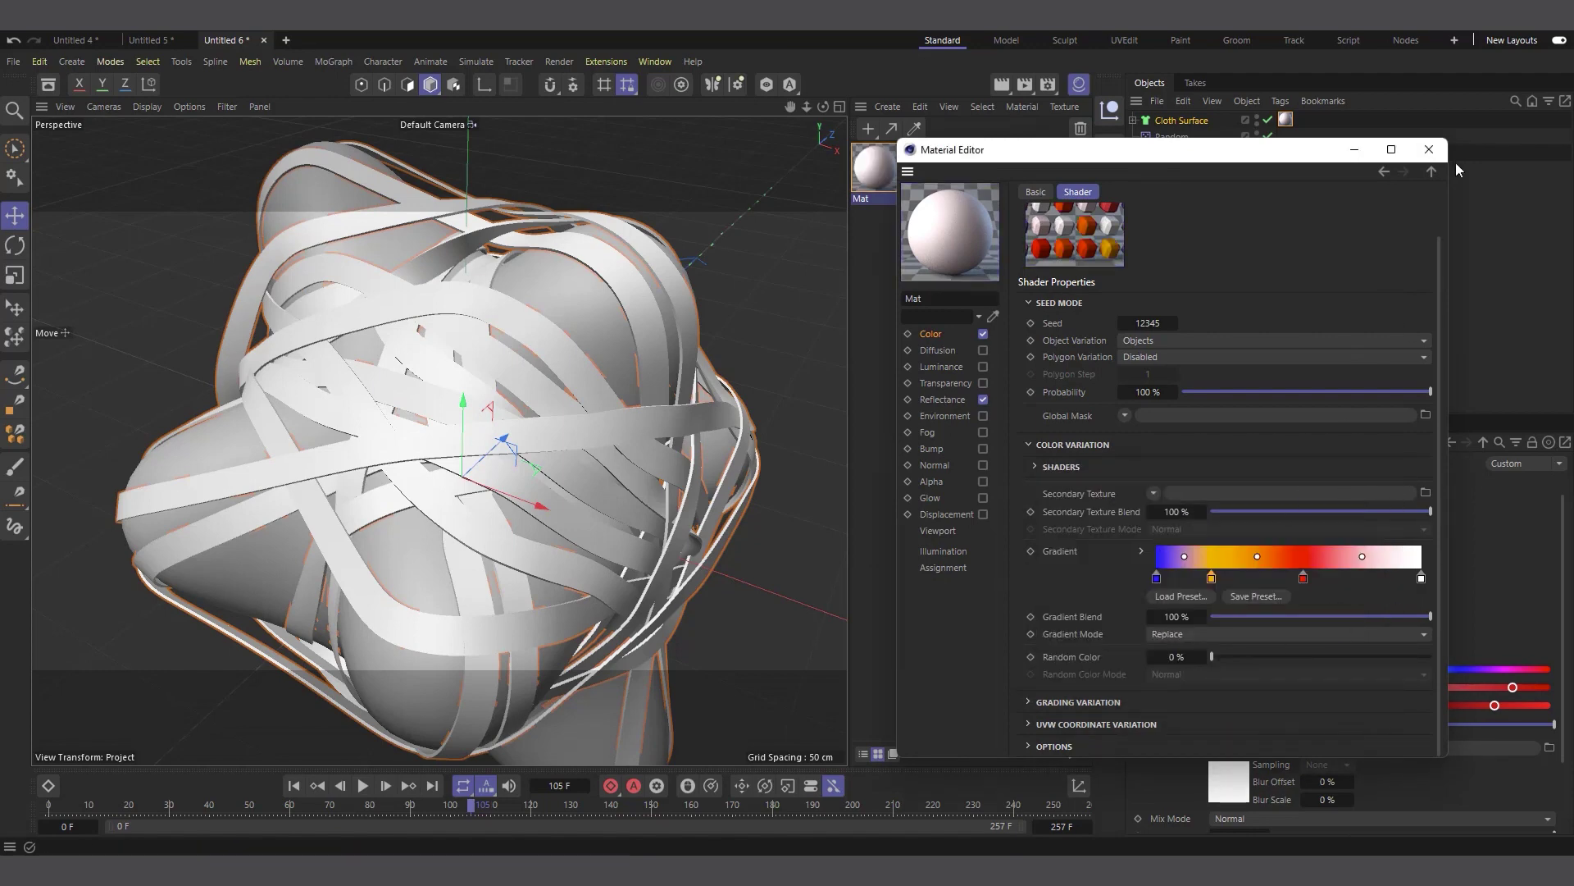
{"action": "left_click", "coordinate": [1429, 149]}
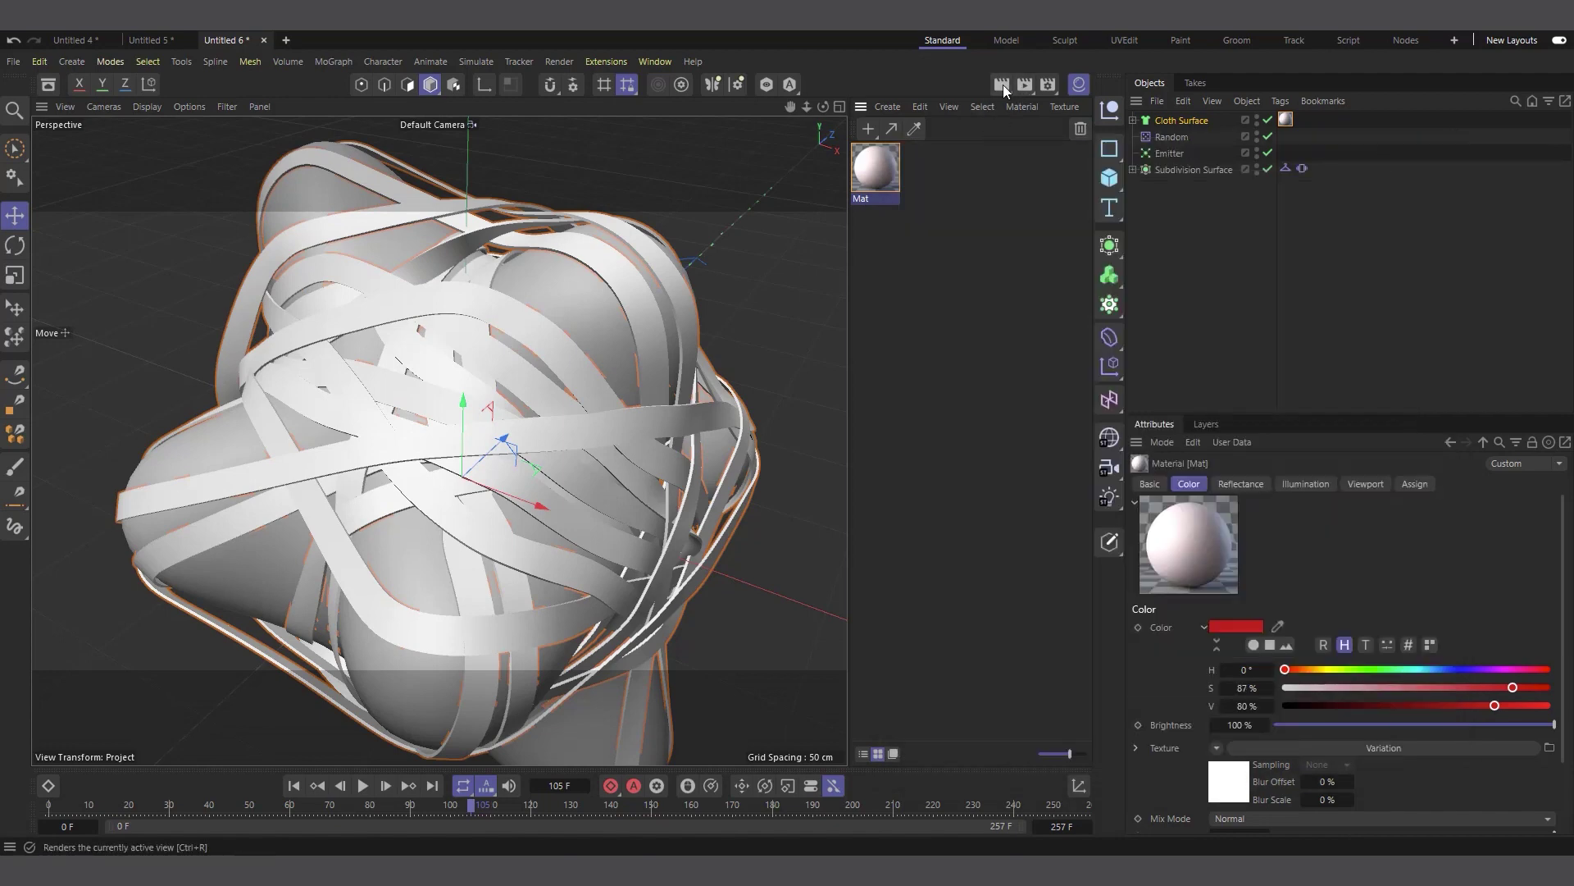
{"action": "left_click", "coordinate": [1001, 85]}
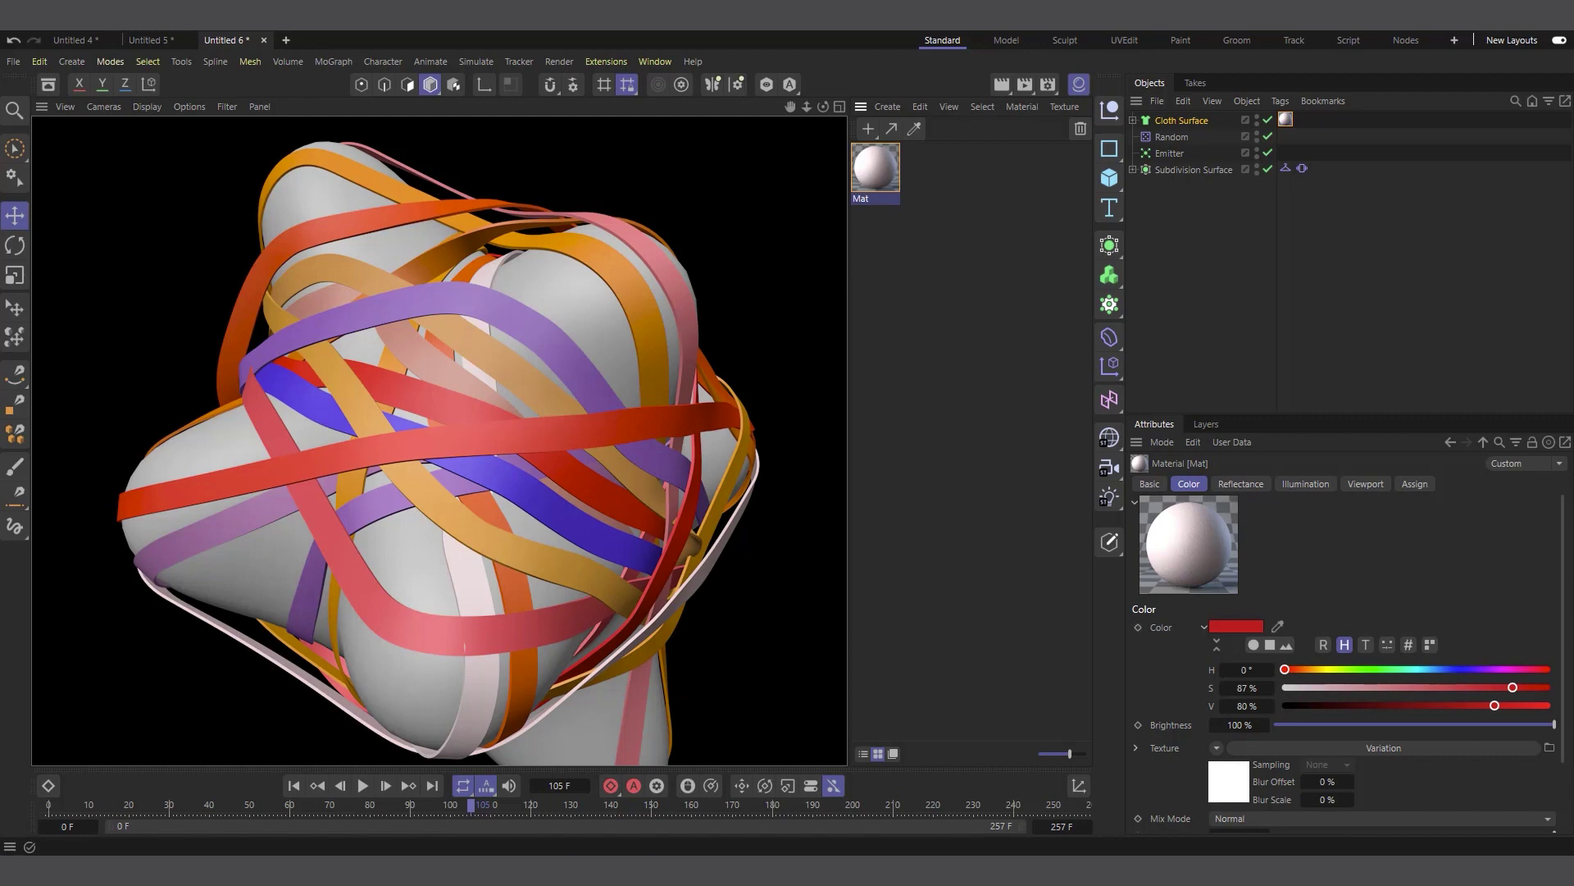
Show the Surface settings of the Cloner's Cloth tag and play the simulation from frame 0 to about frame 54
{"action": "left_click", "coordinate": [294, 785]}
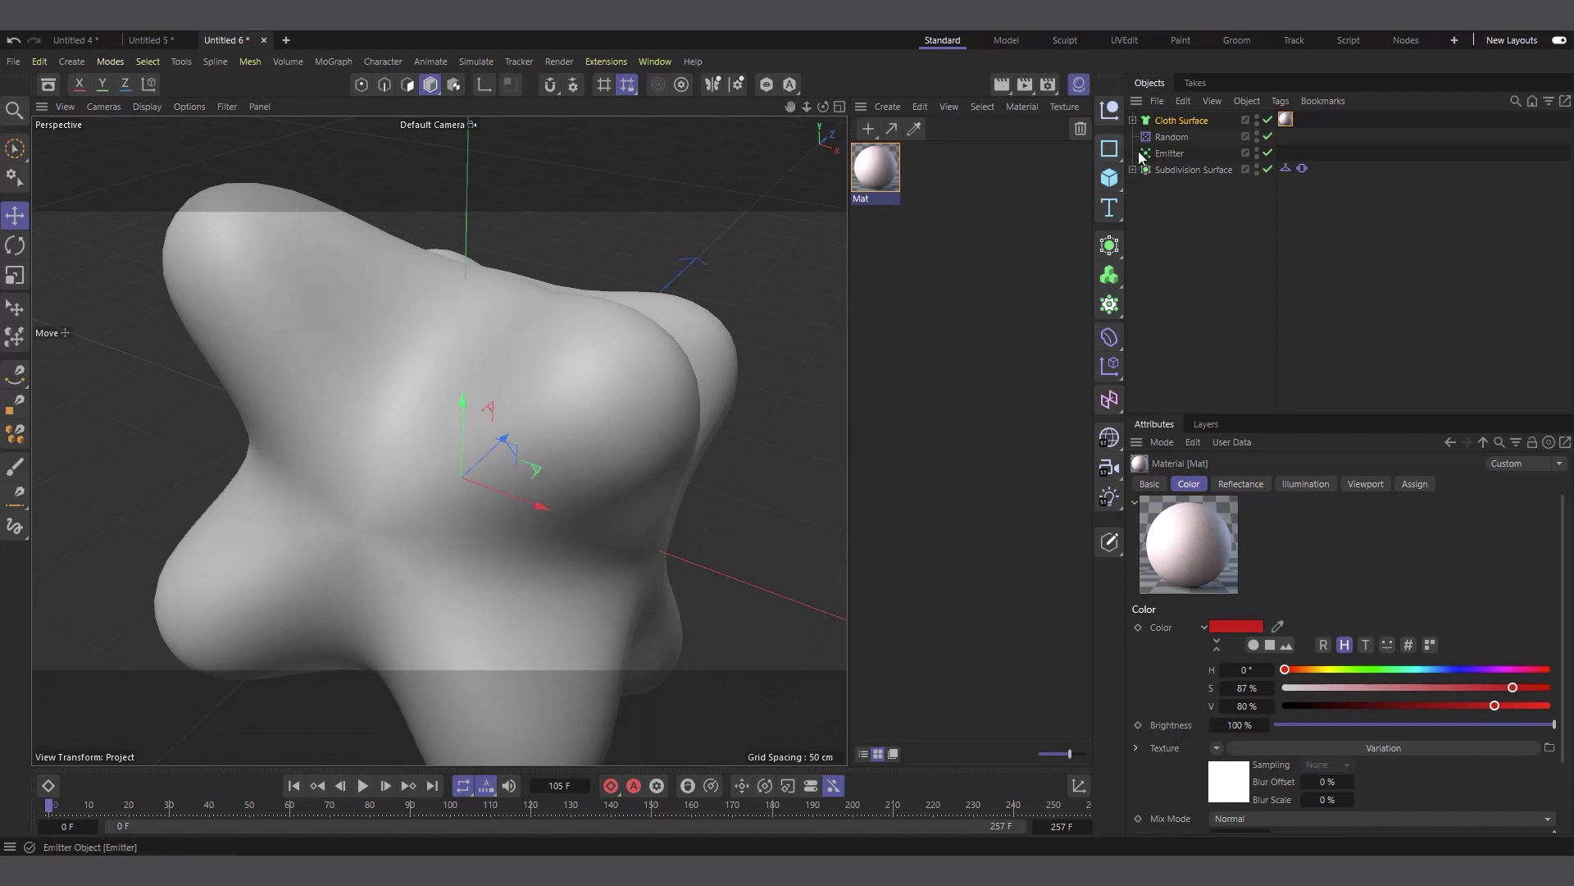
{"action": "left_click", "coordinate": [1134, 121]}
{"action": "left_click", "coordinate": [1302, 151]}
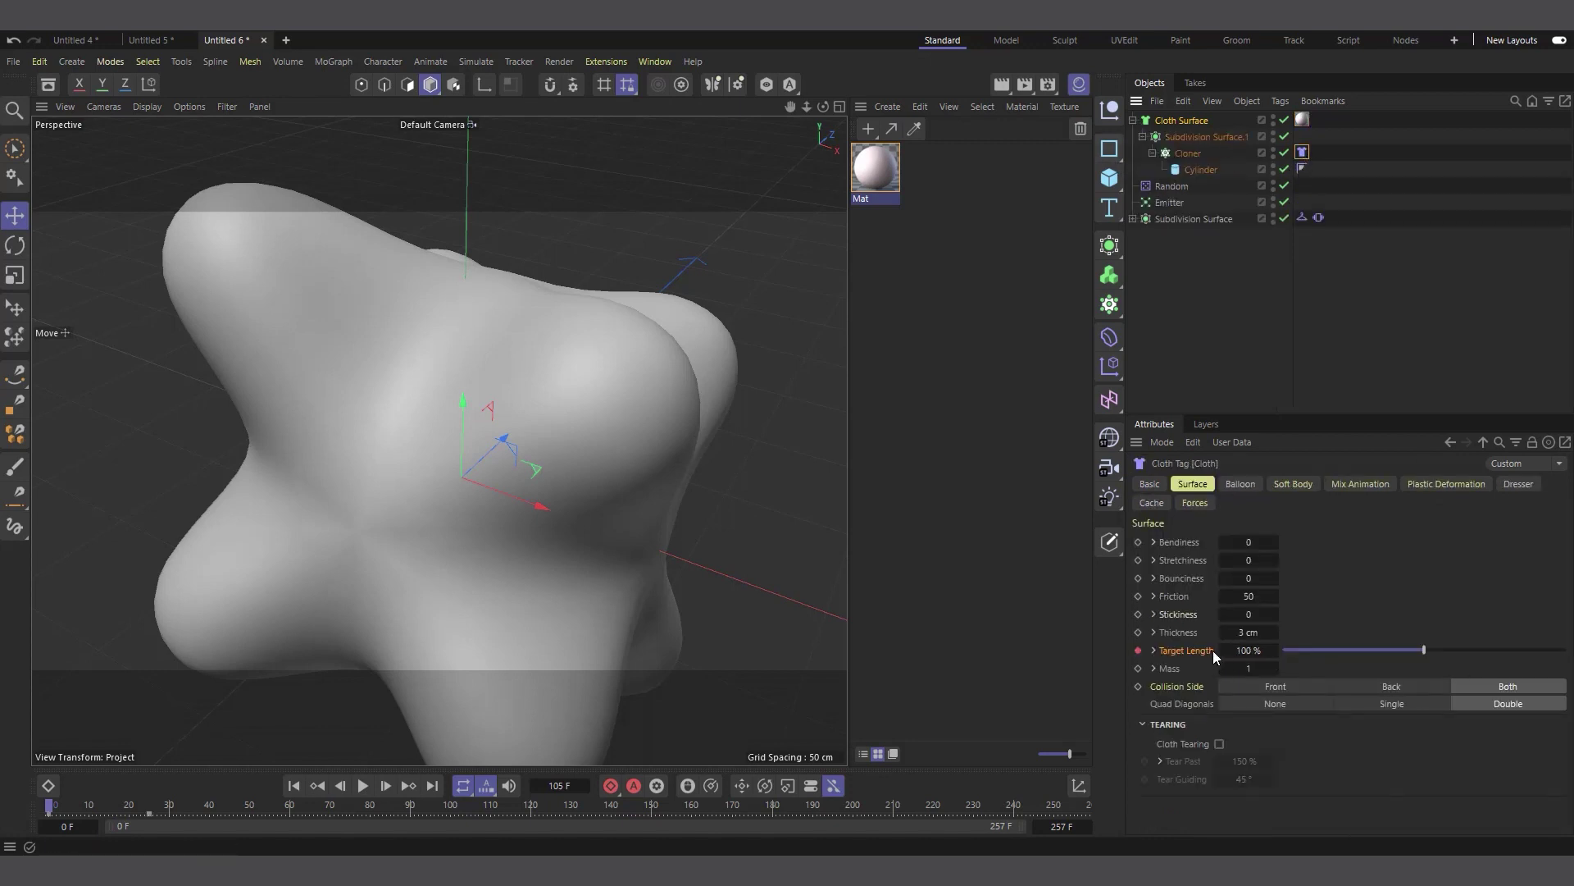
{"action": "left_click", "coordinate": [364, 784]}
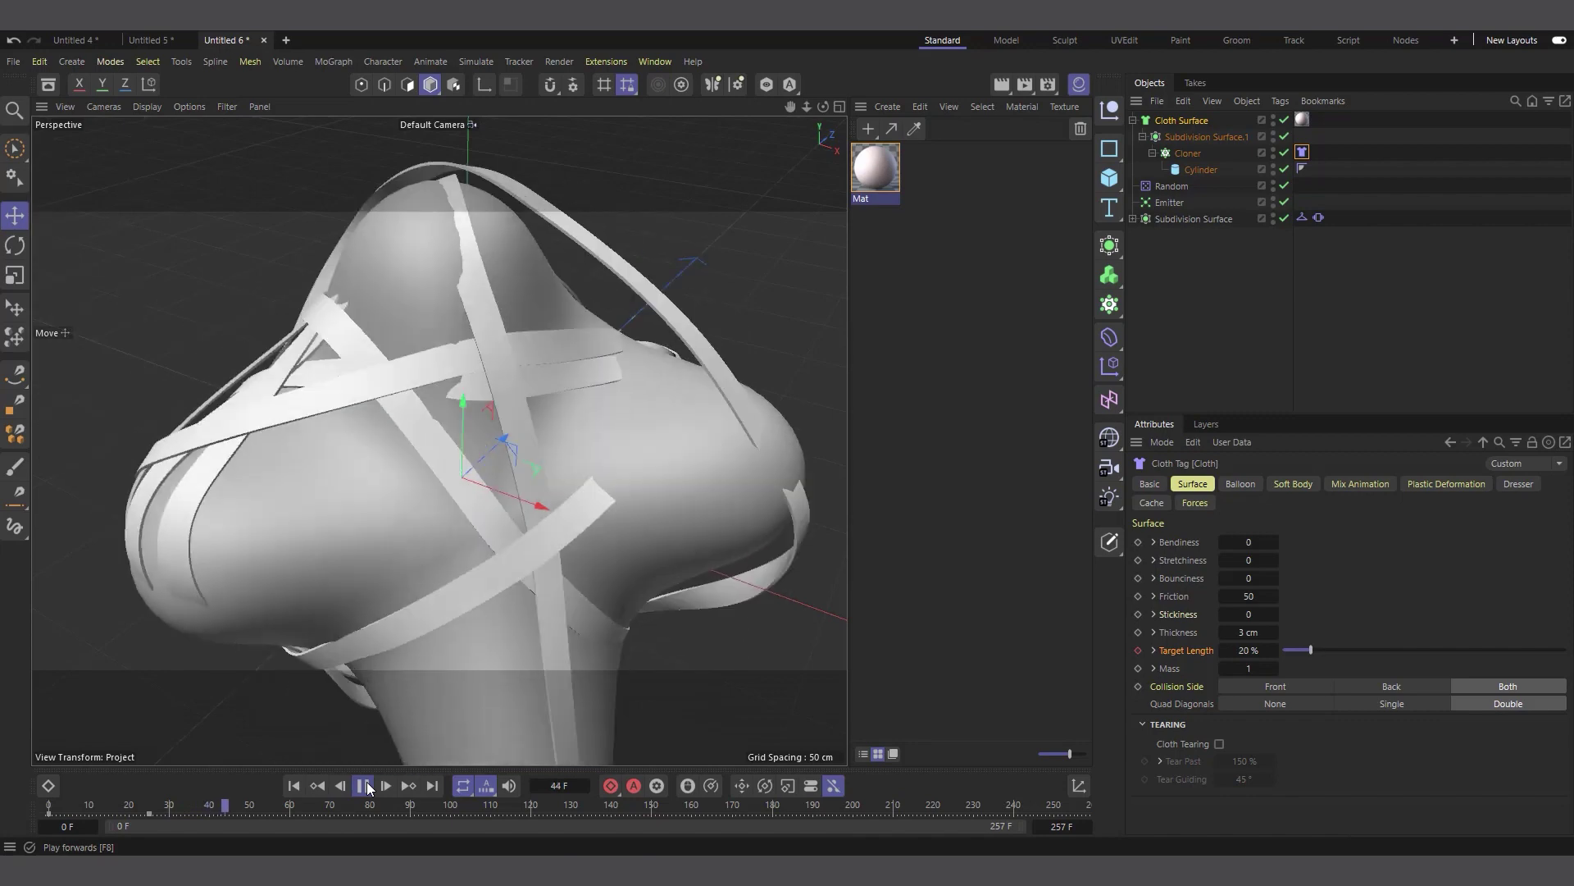
{"action": "left_click", "coordinate": [364, 785]}
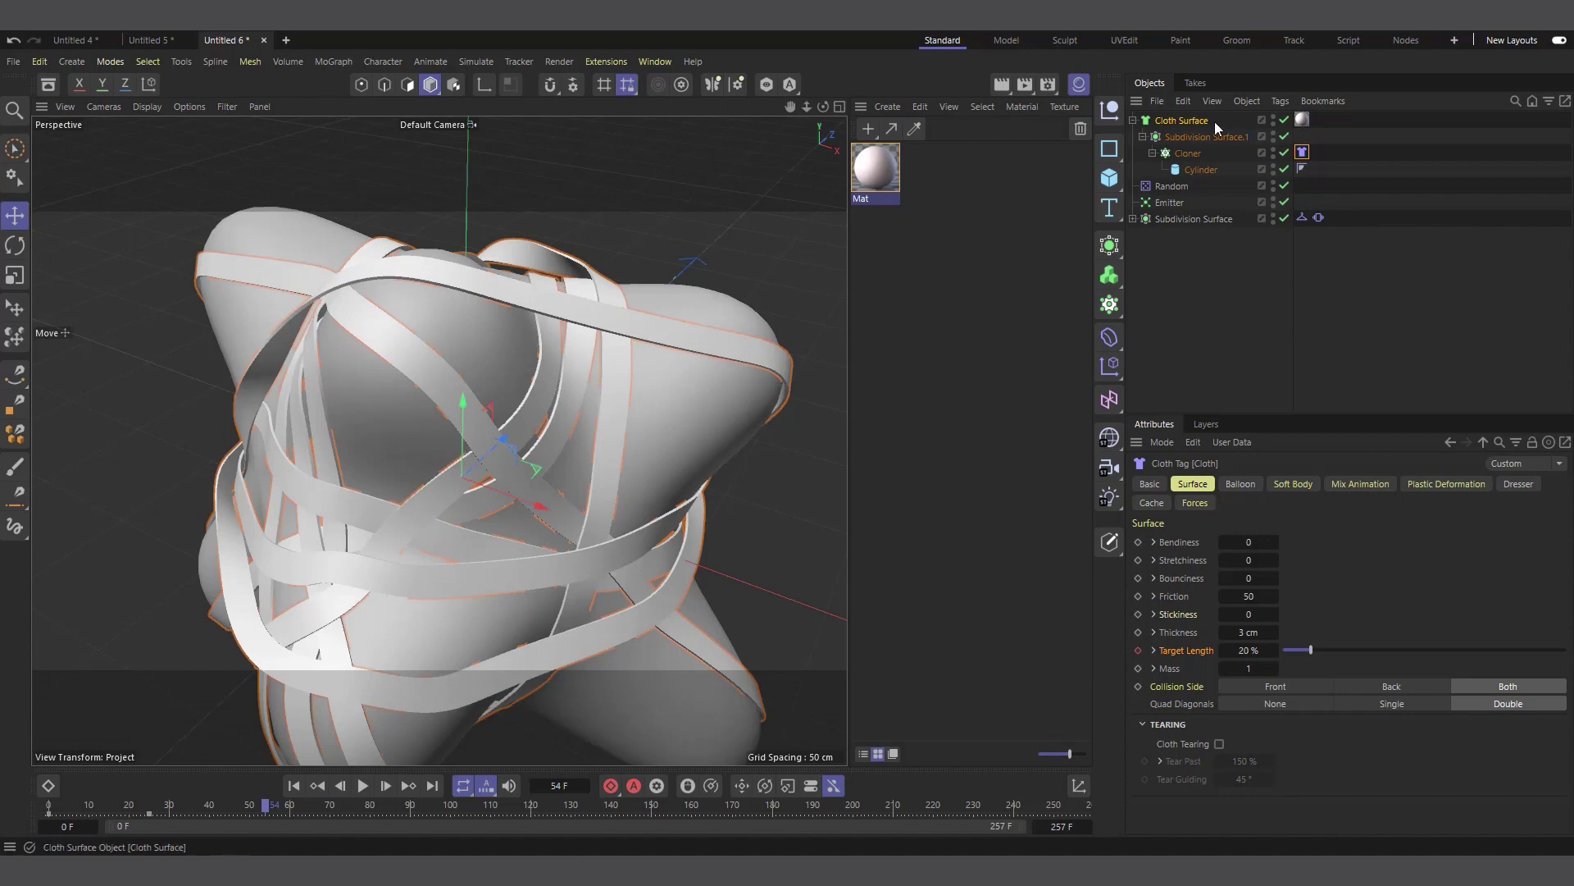
Replay the band simulation from frame 0 and stop it at about frame 41
{"action": "left_click", "coordinate": [295, 787]}
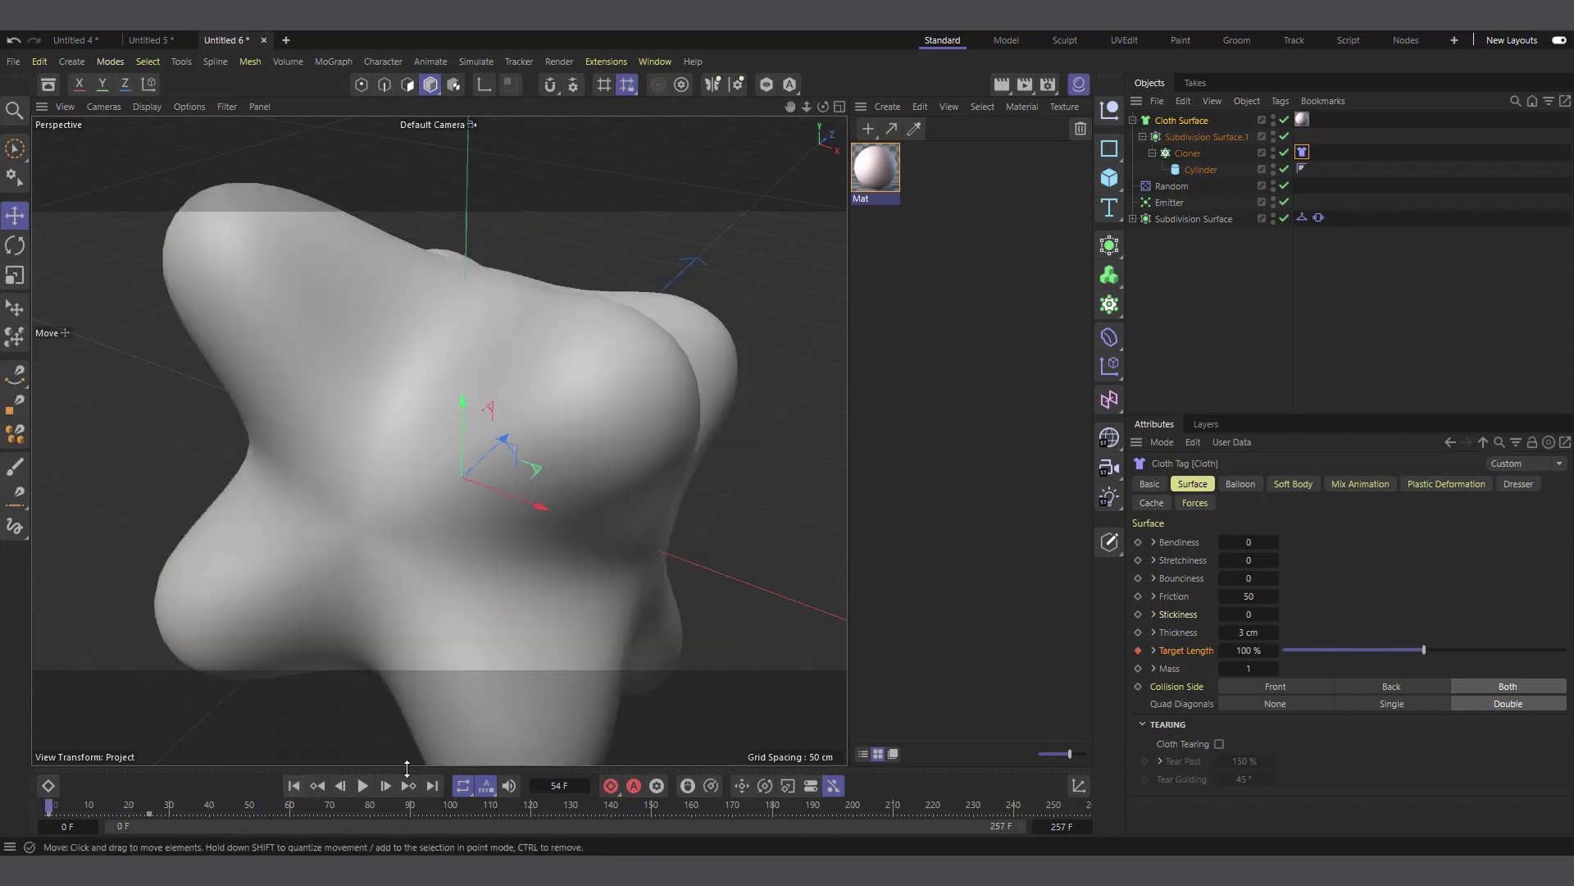
{"action": "left_click", "coordinate": [362, 786]}
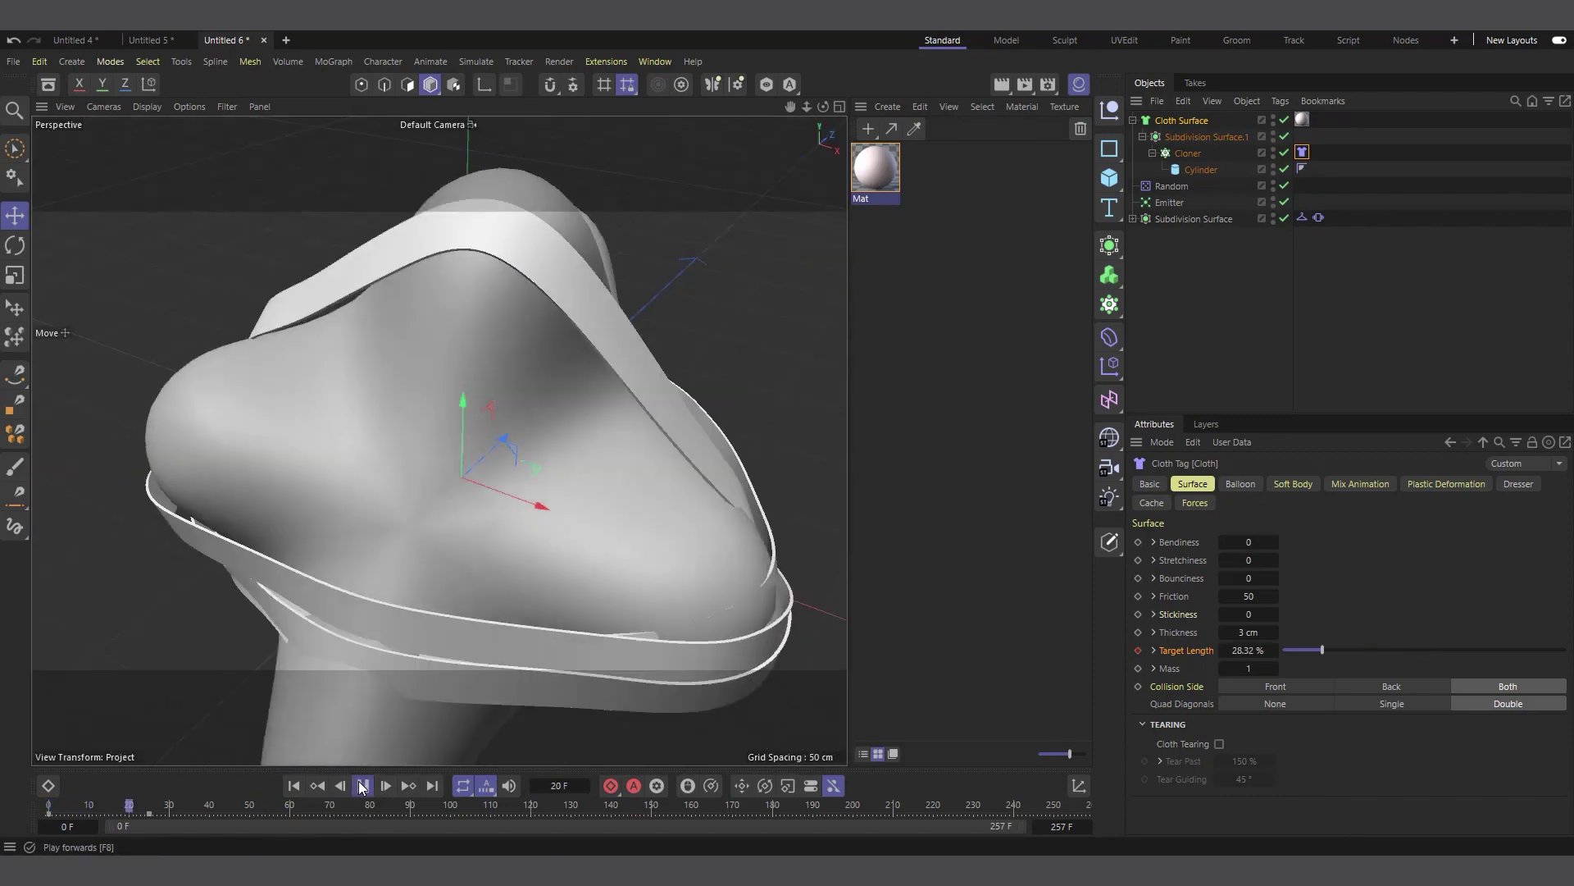
{"action": "left_click", "coordinate": [361, 786]}
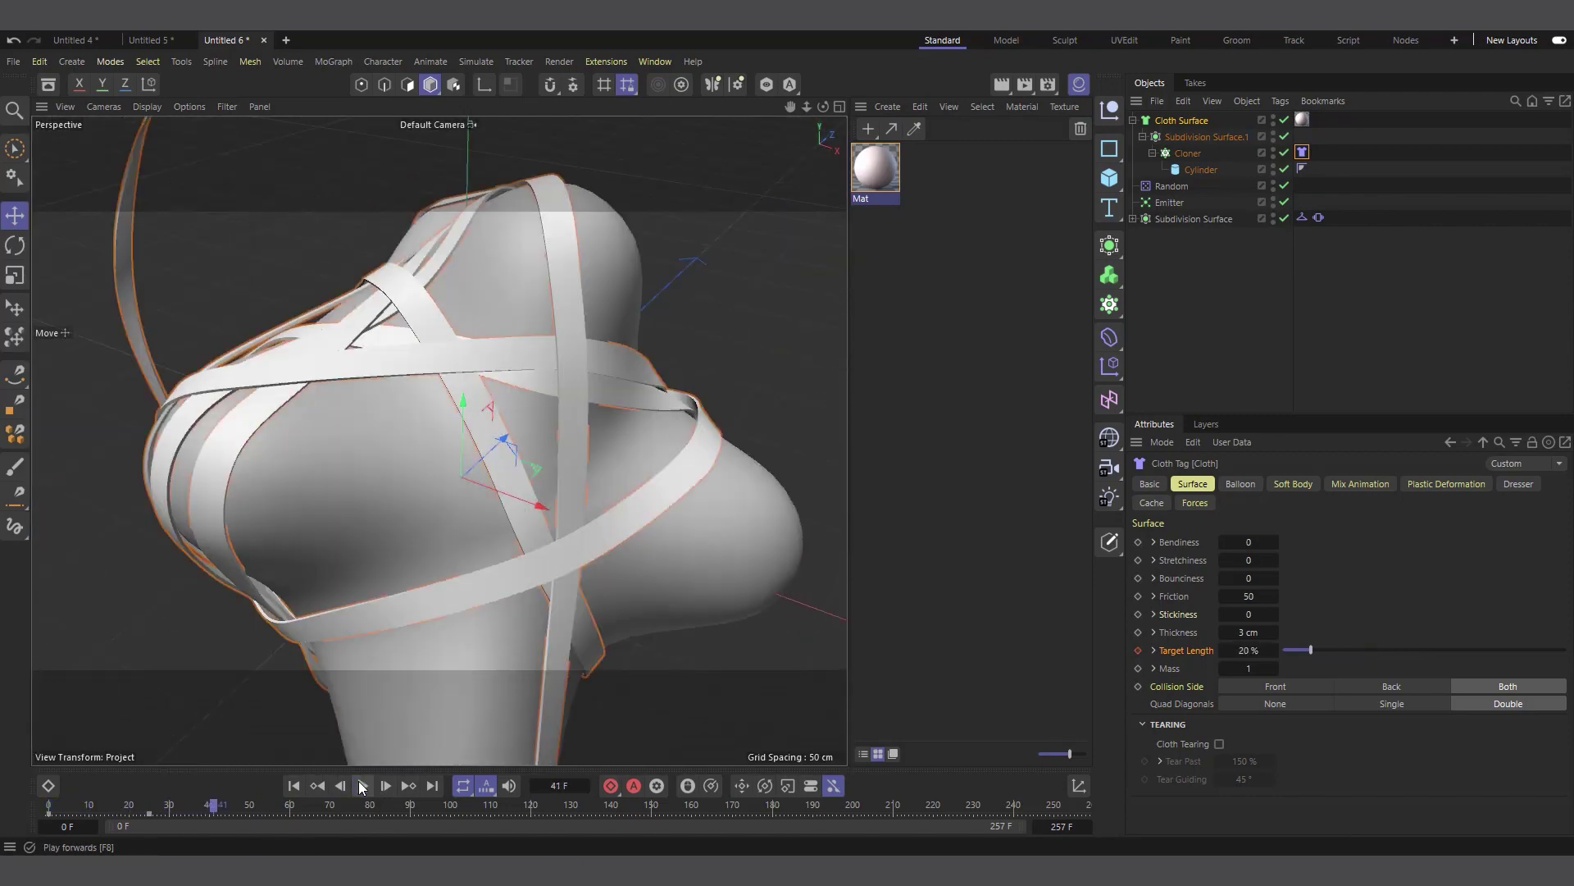
Disable the Cloth Surface and its child Subdivision Surface, and play the simulation from frame 0 to about frame 66
{"action": "left_click", "coordinate": [295, 786]}
{"action": "left_click_drag", "start_coordinate": [1286, 136], "coordinate": [1285, 120]}
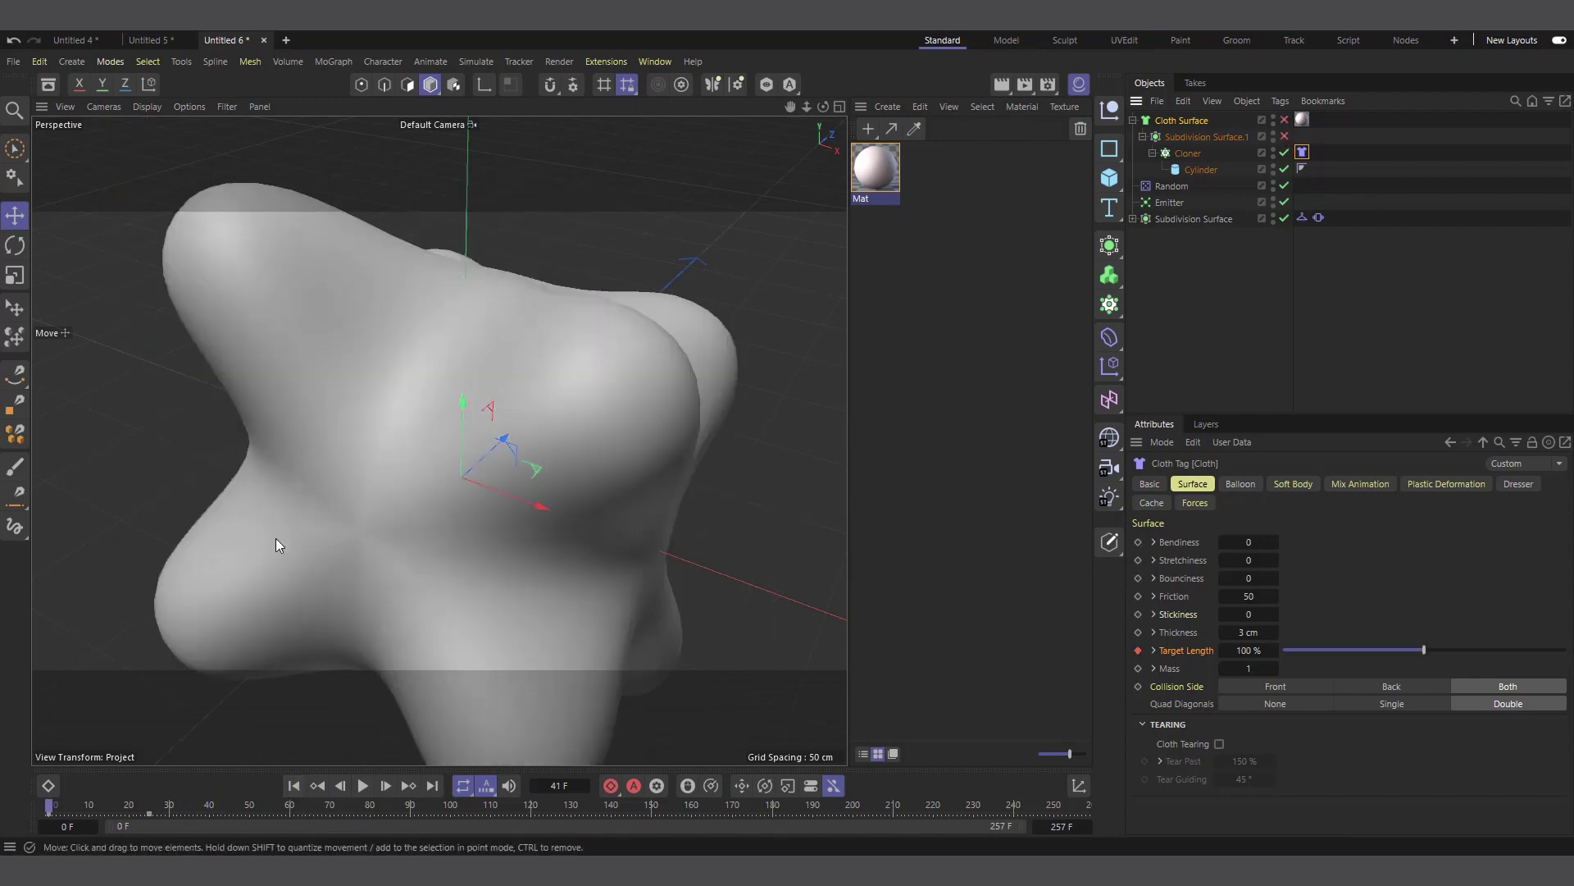
{"action": "left_click", "coordinate": [362, 786]}
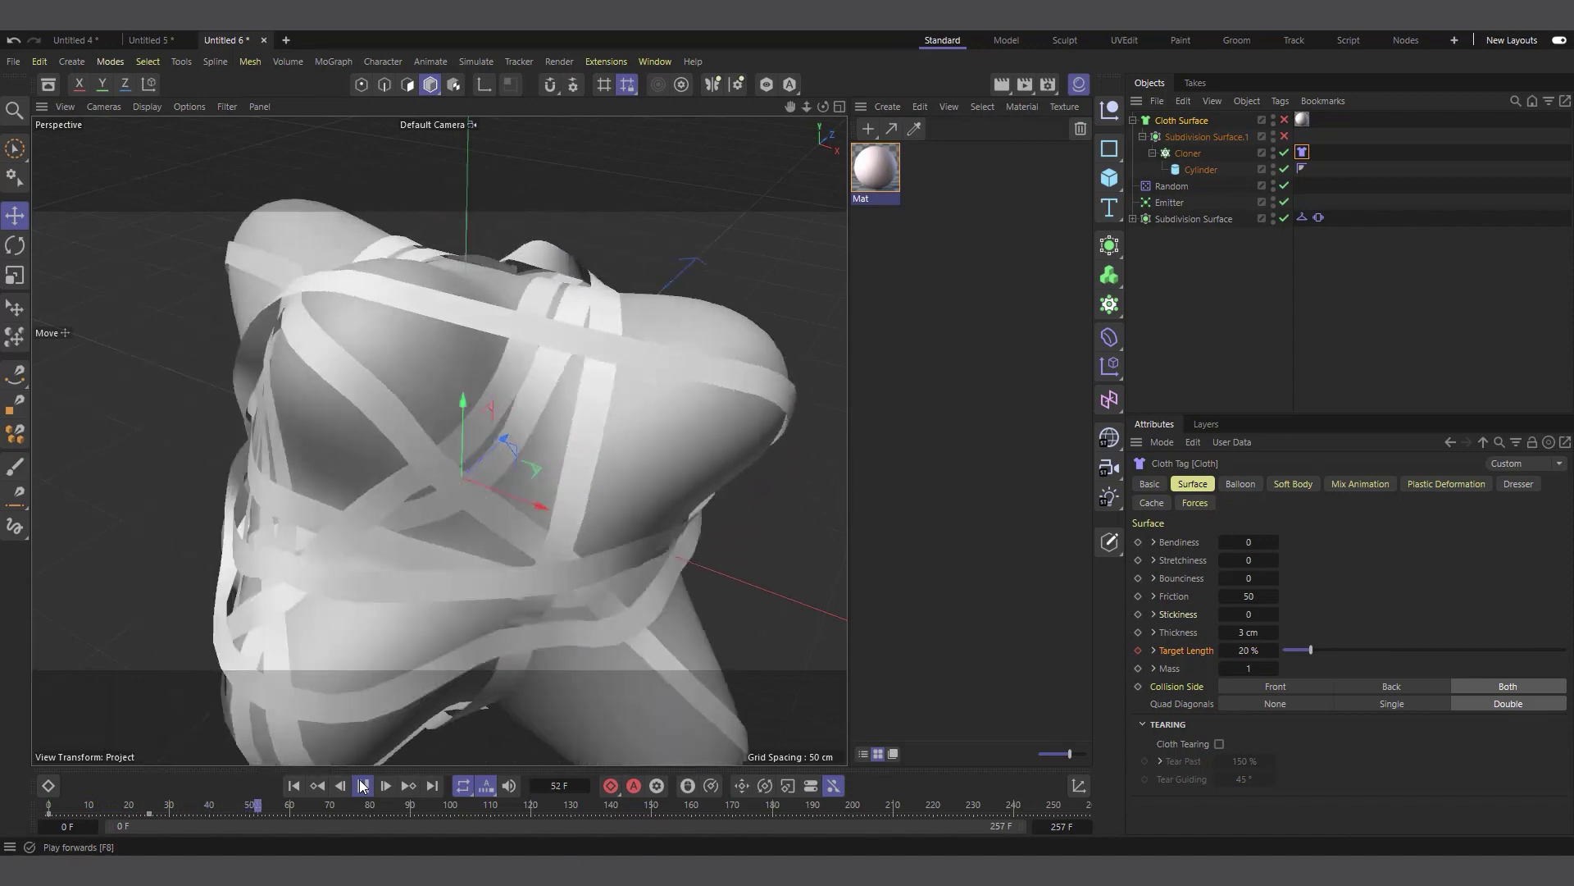
{"action": "left_click", "coordinate": [362, 785]}
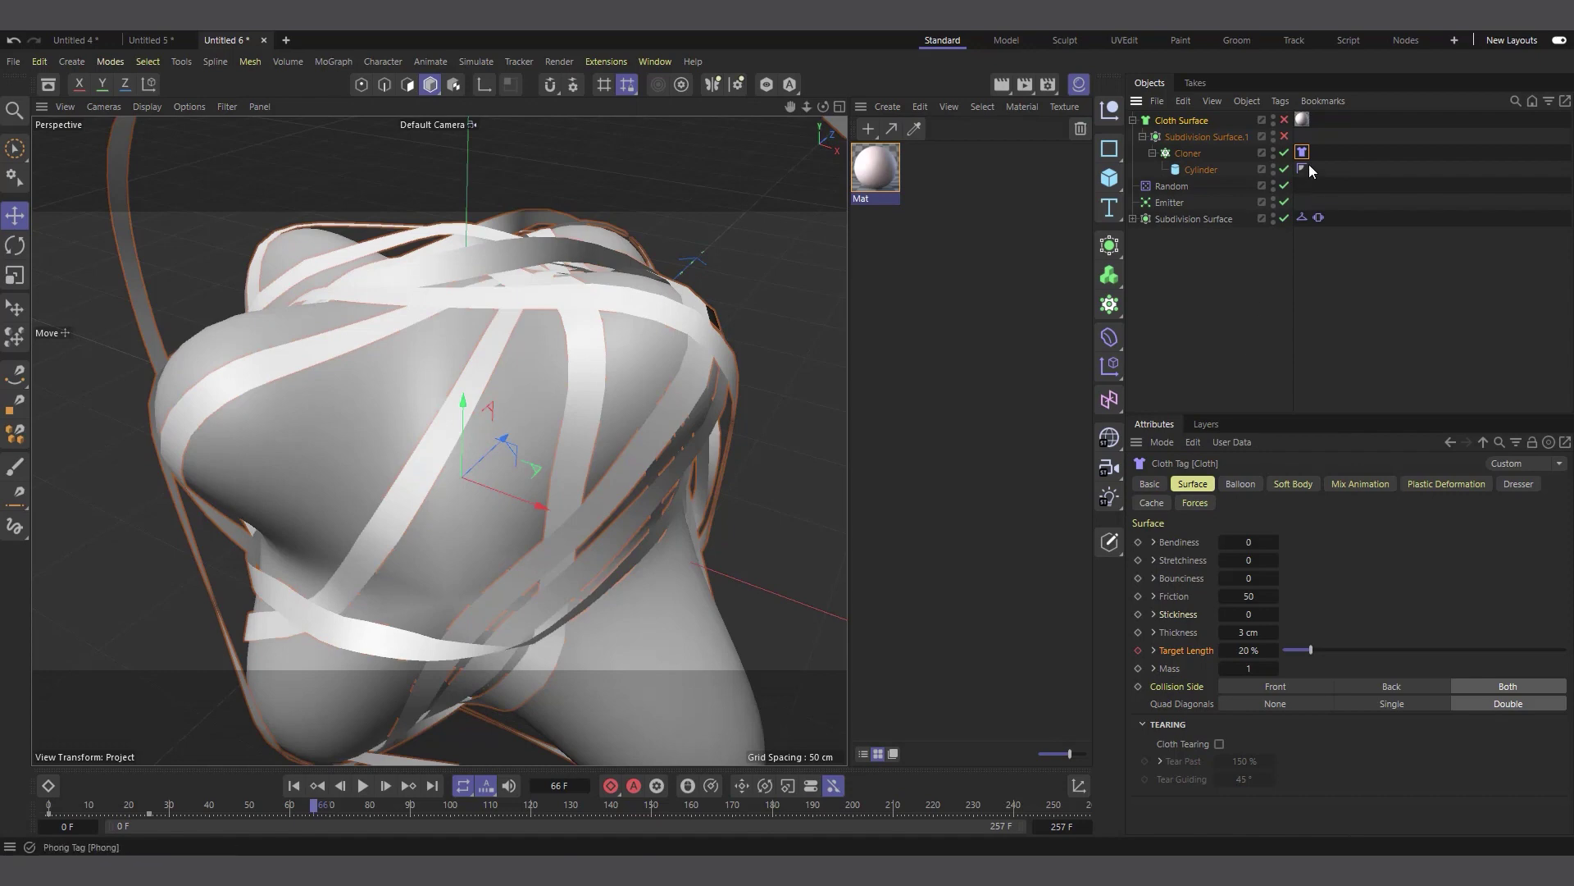
Show the Cloth tag's Cache settings and play the unsmoothed simulation from frame 0 to about frame 131
{"action": "left_click", "coordinate": [1152, 503]}
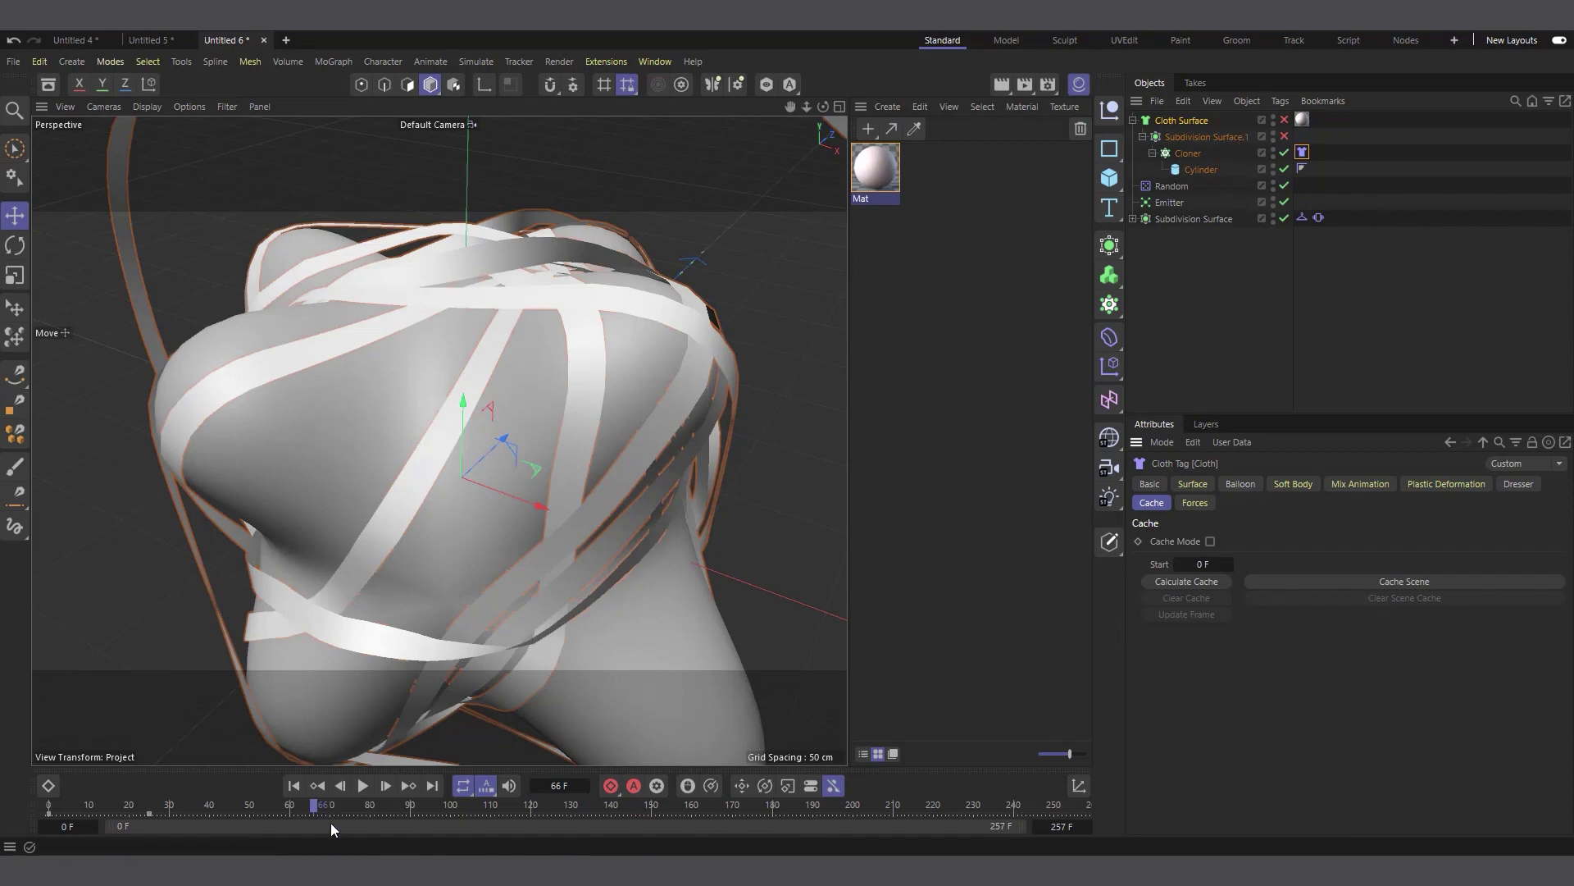
{"action": "left_click", "coordinate": [295, 785]}
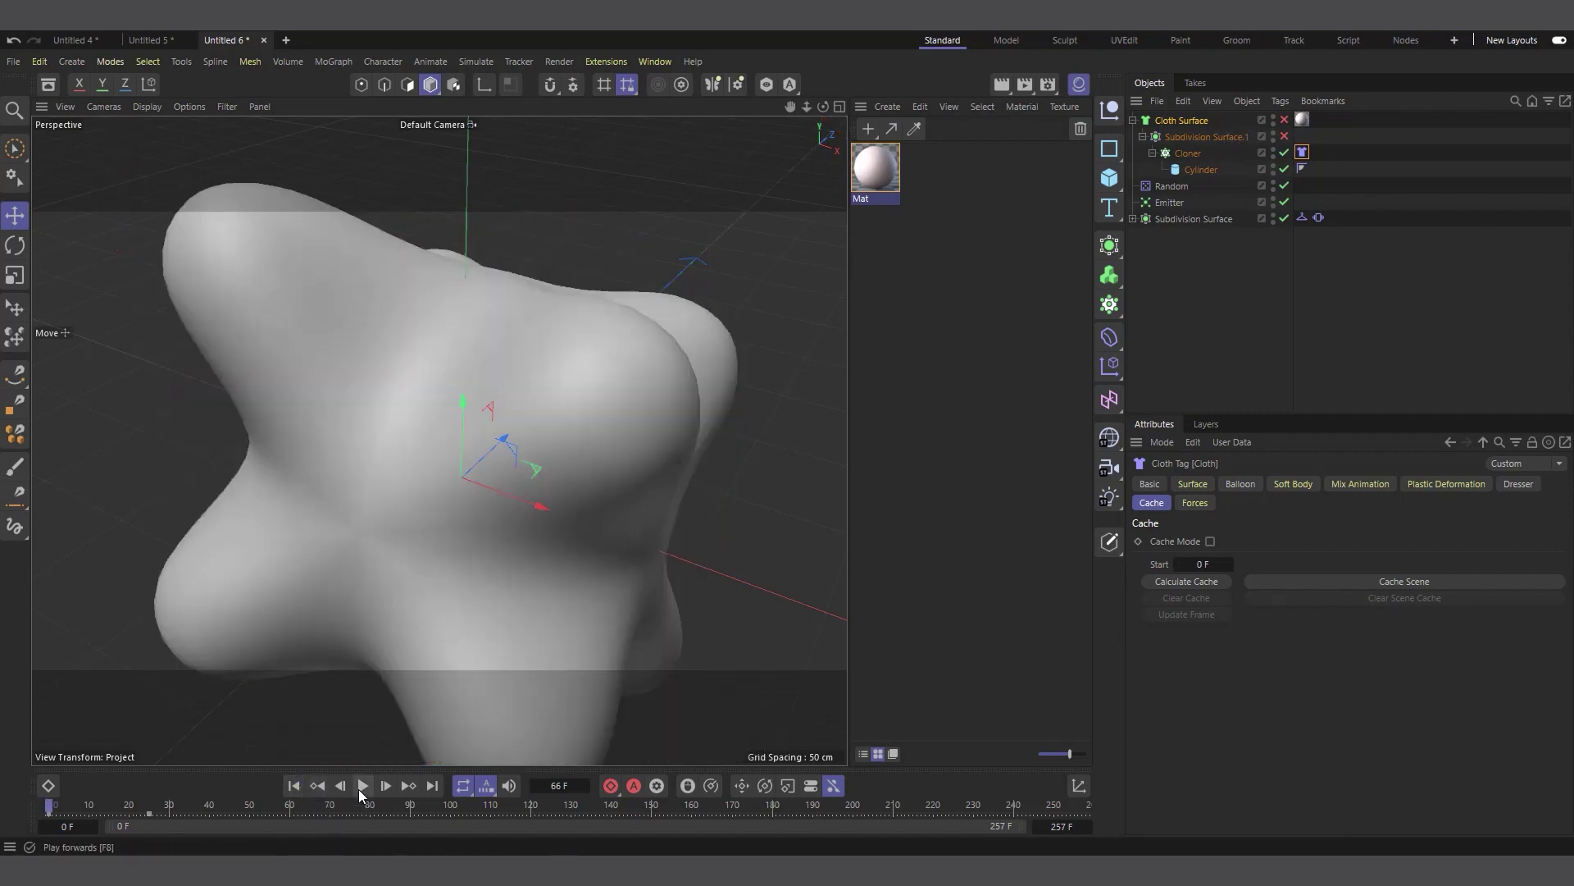
{"action": "left_click", "coordinate": [359, 788]}
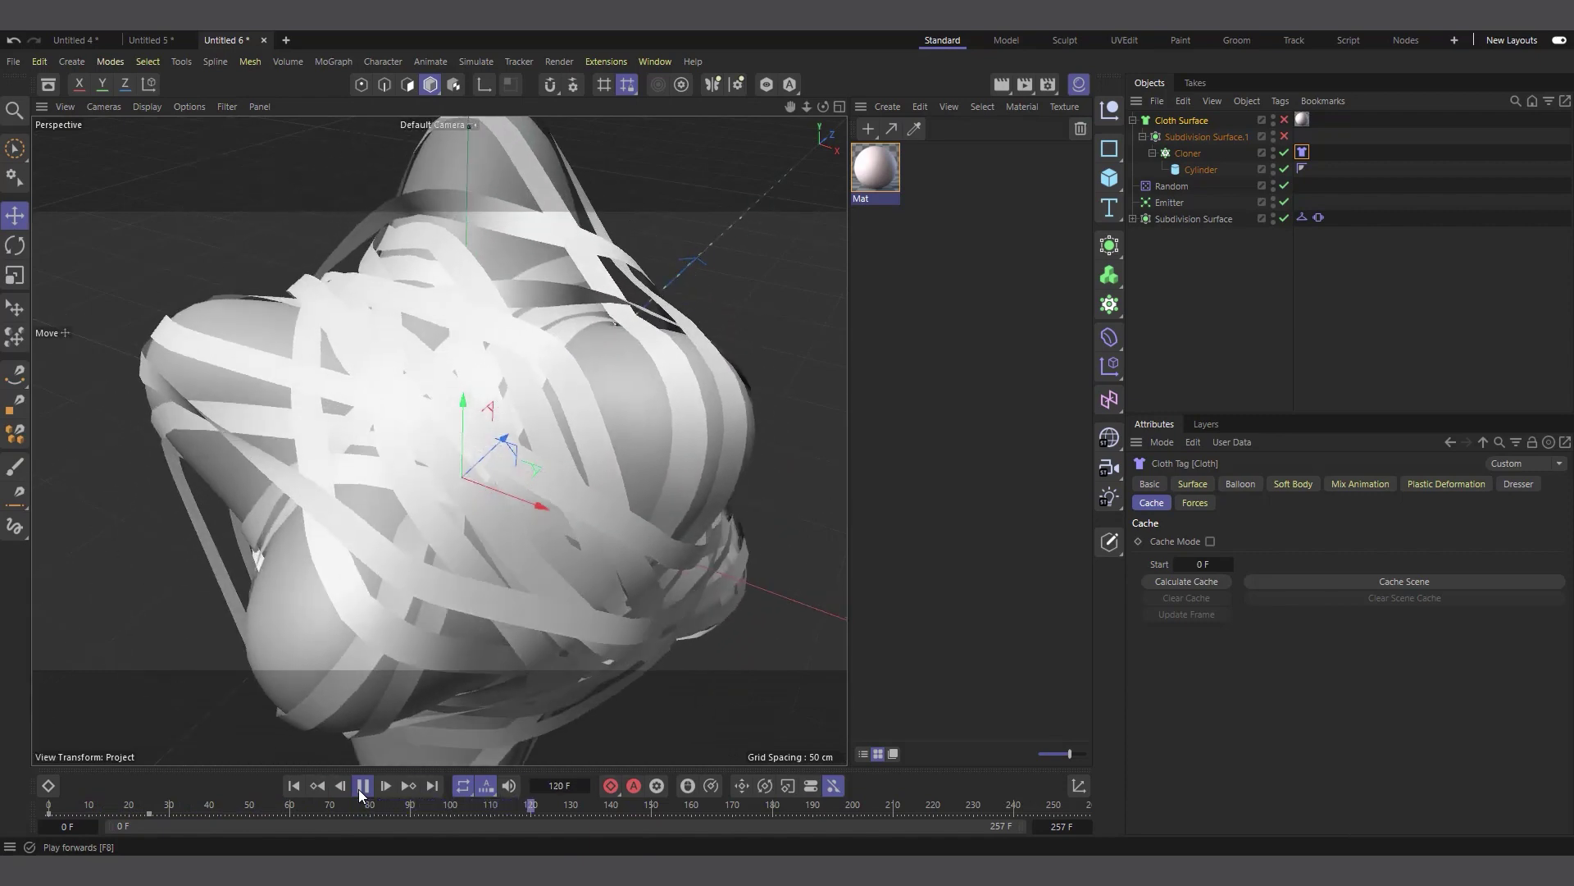
{"action": "left_click", "coordinate": [362, 786]}
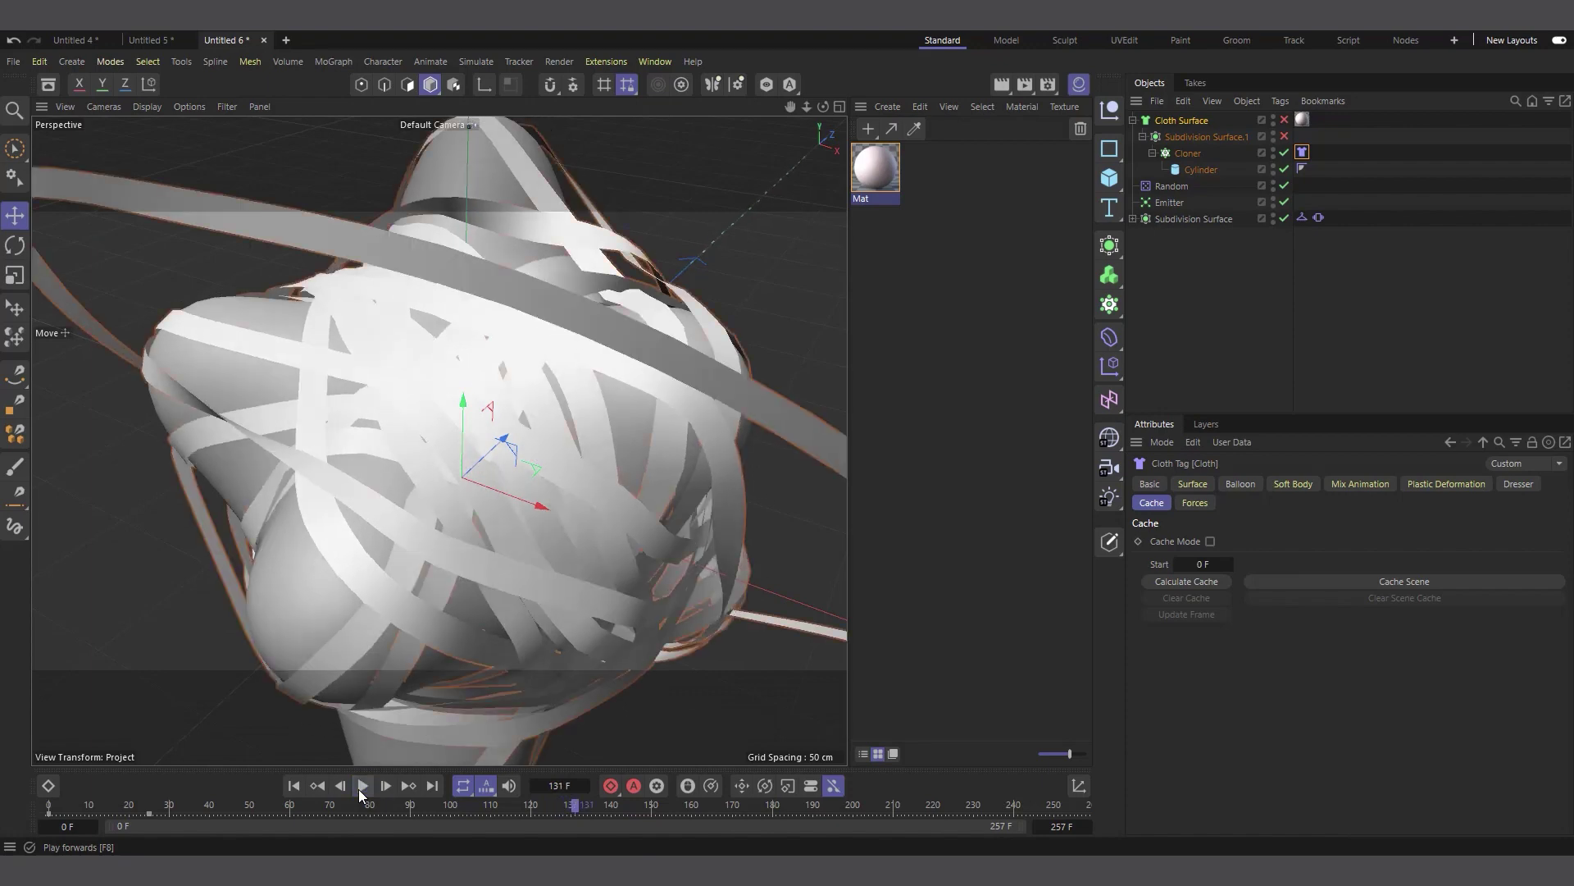